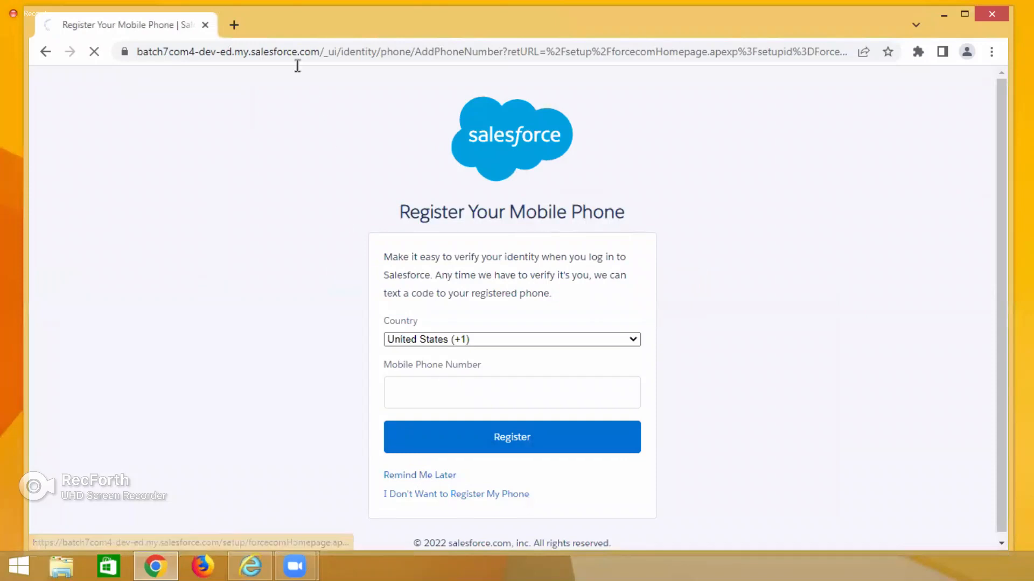
Open excalidraw.com in a new browser tab.
click(233, 25)
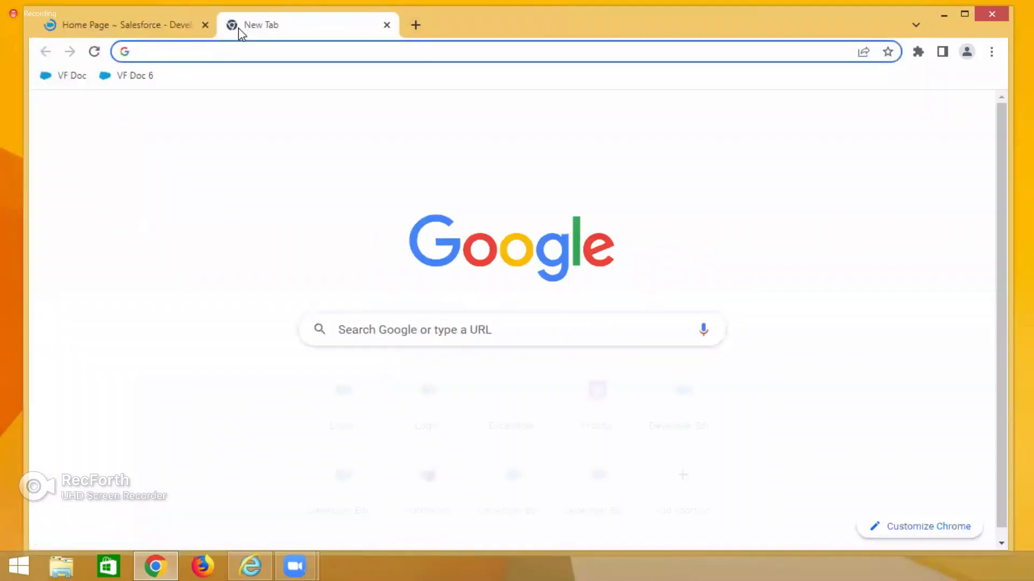
text(excal)
key(Right)
key(Return)
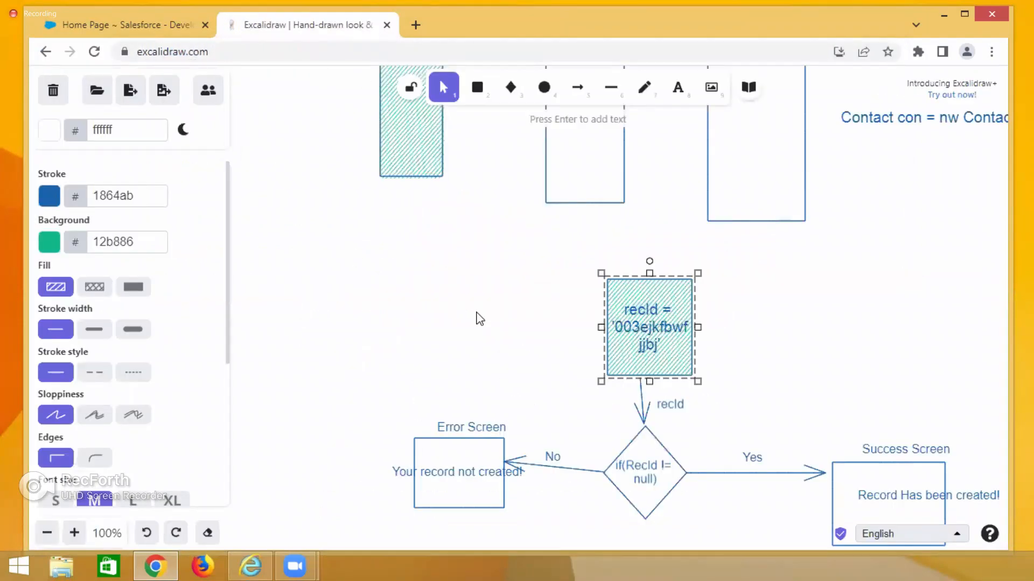
Scroll through the existing Excalidraw whiteboard notes and diagrams.
click(479, 318)
scroll(479, 319, up, 4)
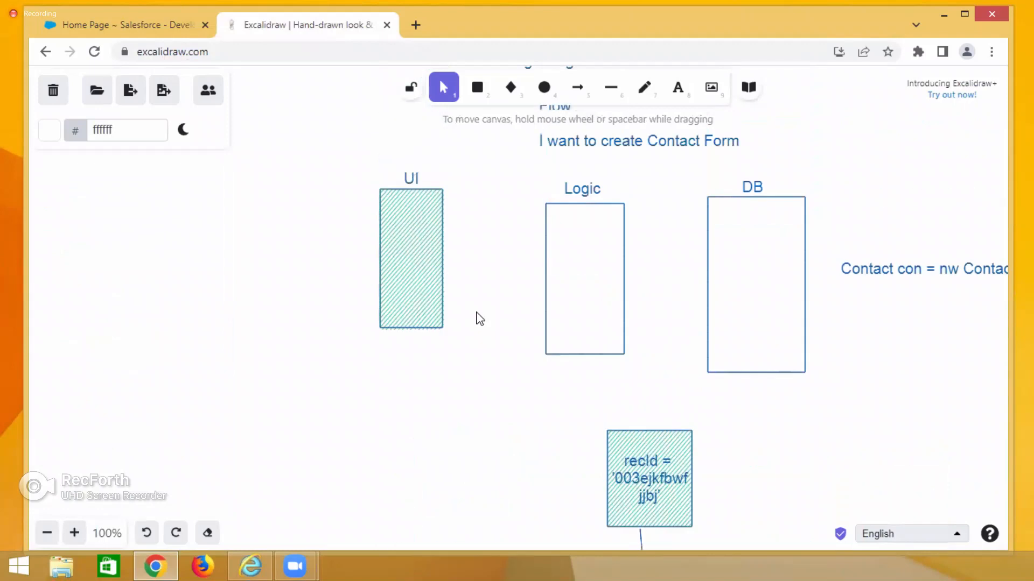
scroll(479, 318, up, 8)
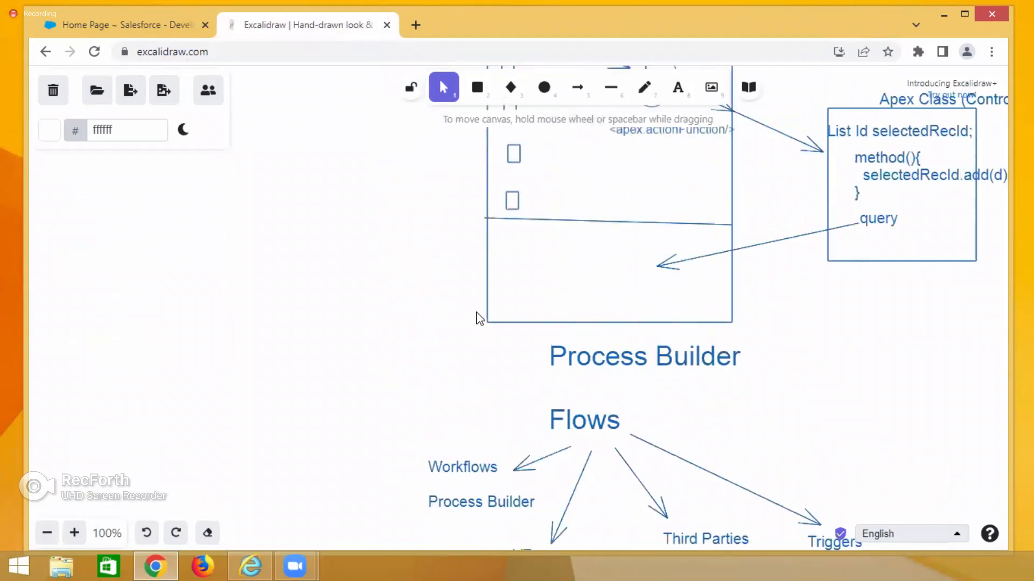
scroll(479, 319, up, 7)
scroll(479, 318, down, 6)
scroll(479, 318, up, 3)
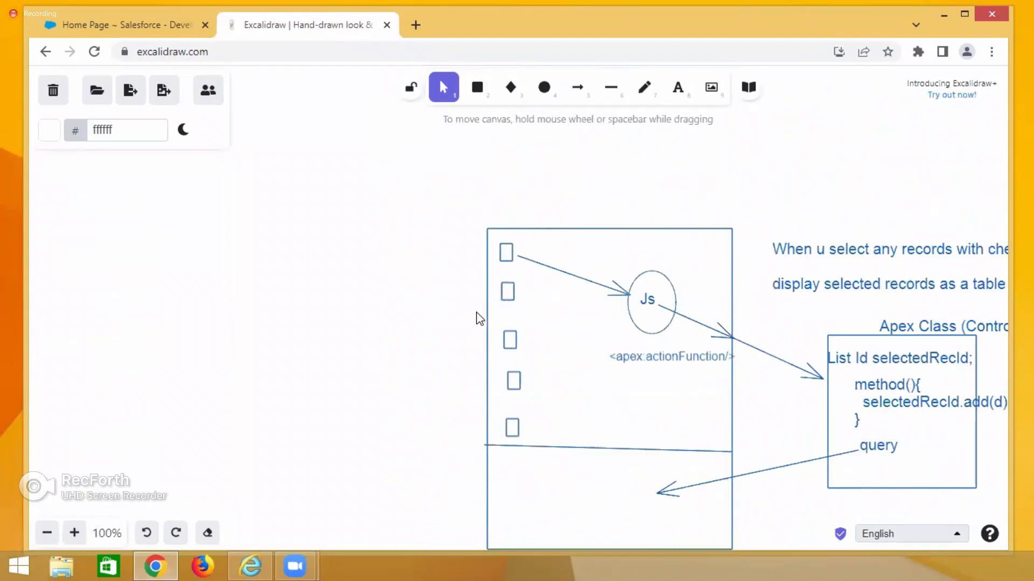
scroll(479, 318, up, 5)
scroll(479, 319, up, 4)
scroll(477, 317, down, 2)
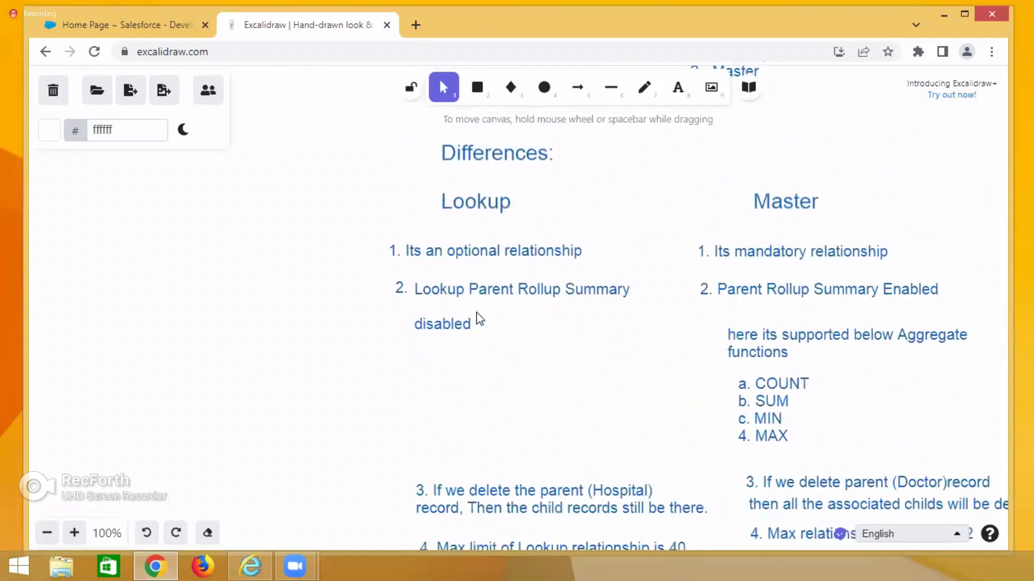
scroll(477, 318, down, 2)
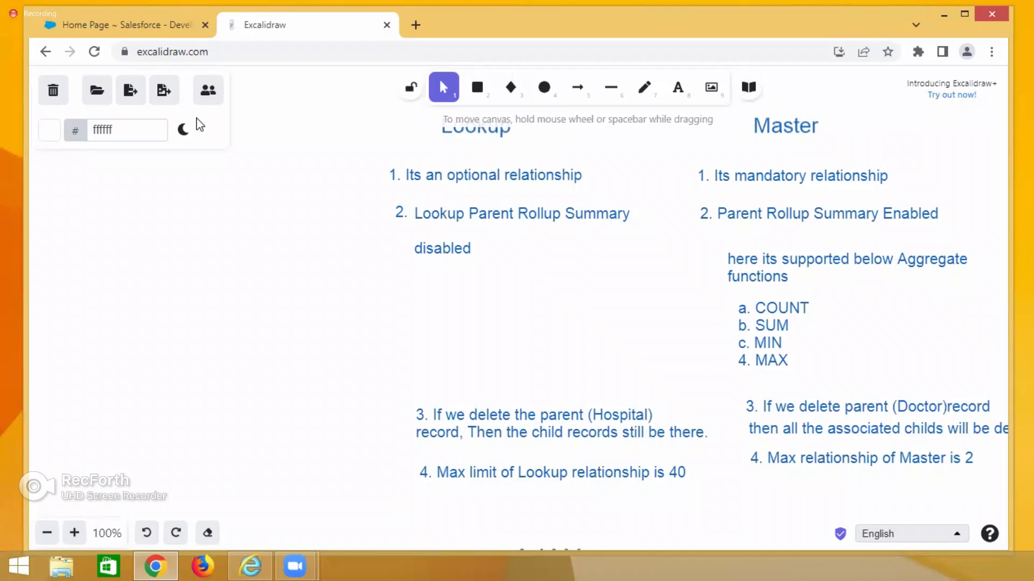
Switch to the Salesforce tab and view the list of additional tabs.
click(153, 27)
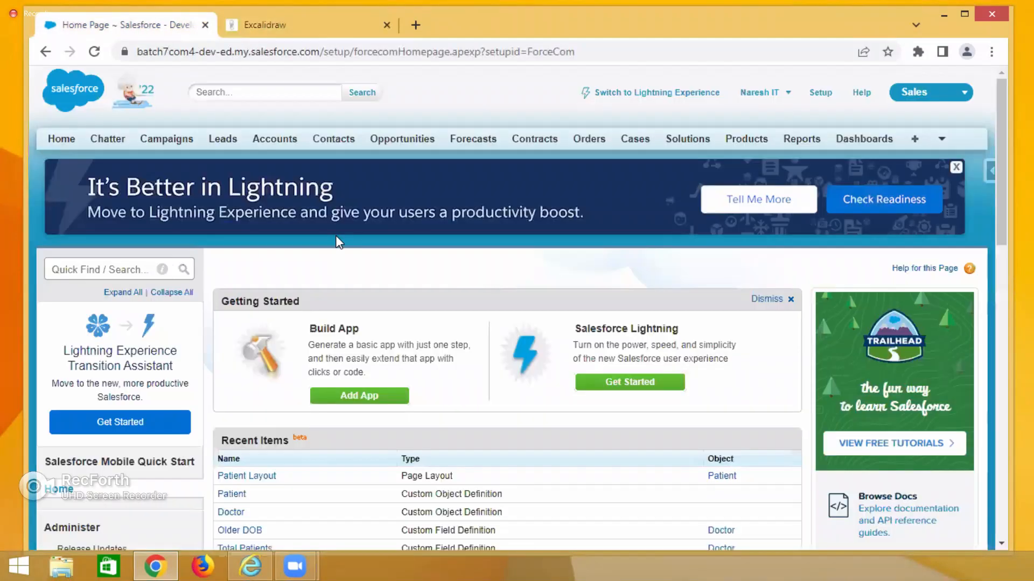
click(941, 141)
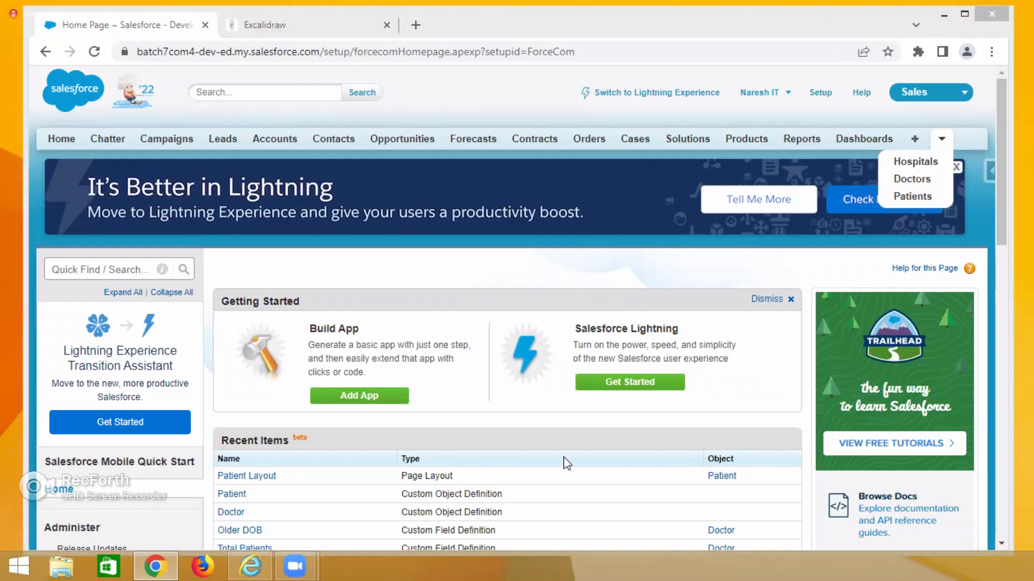
click(913, 94)
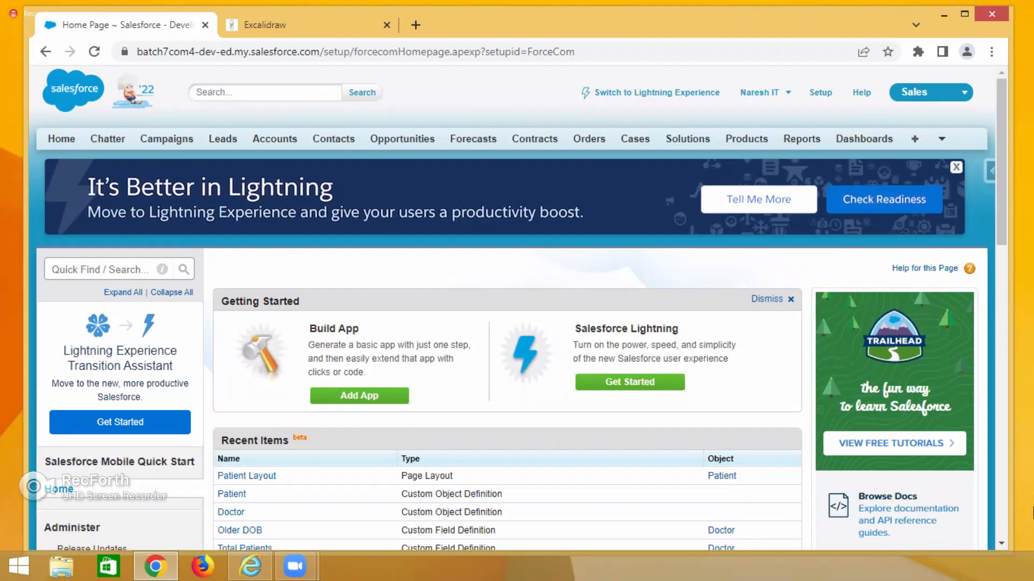
mouse_move(1022, 573)
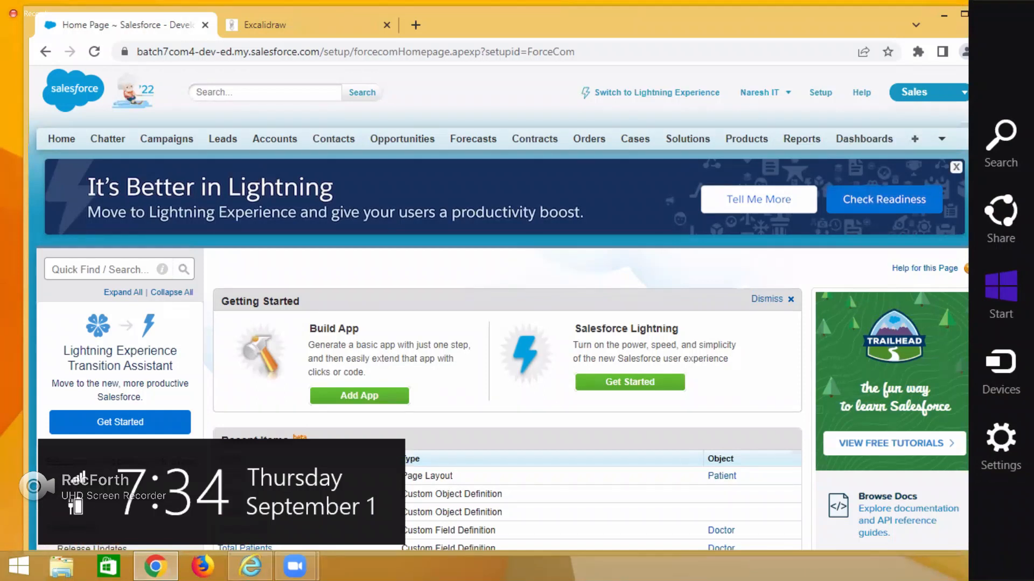
click(942, 139)
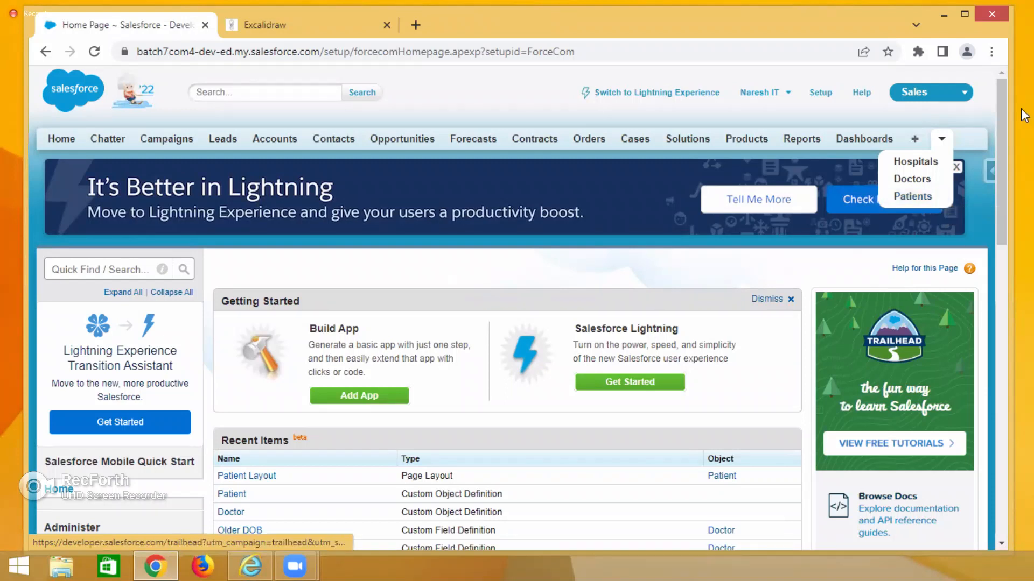
Open Setup, search Quick Find for Apps, and open the Create Apps page.
click(830, 97)
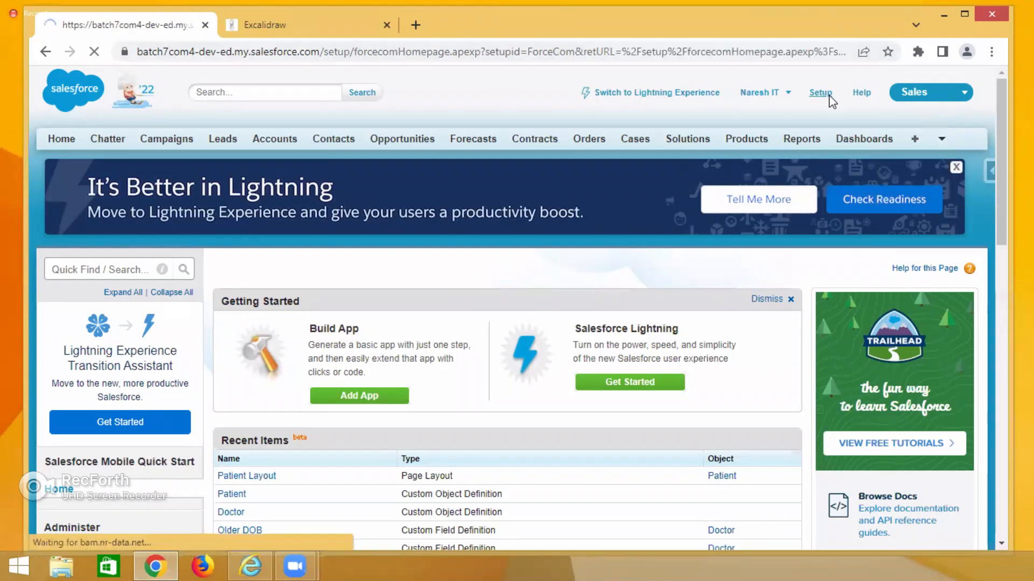
click(141, 268)
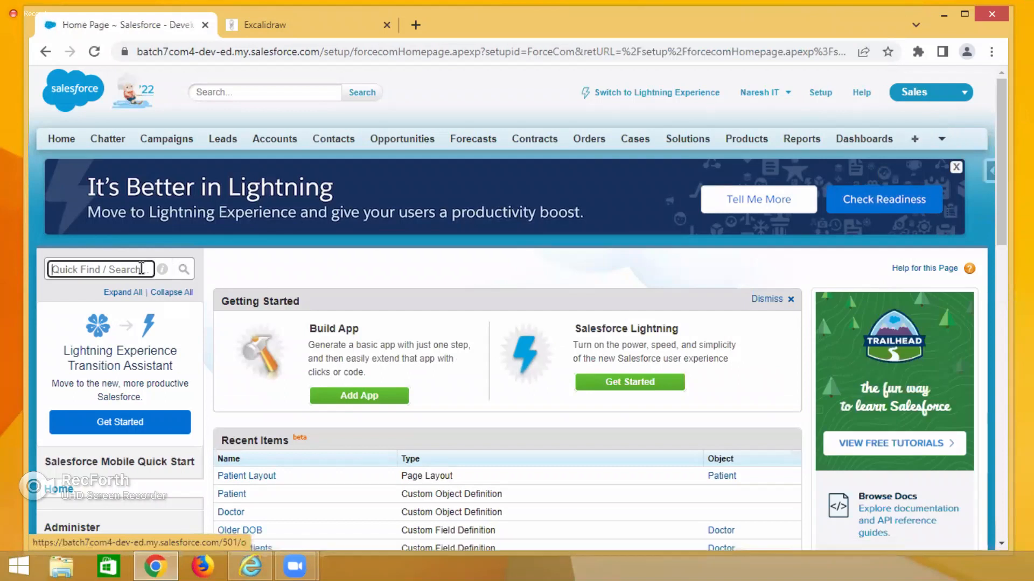
text(Apps)
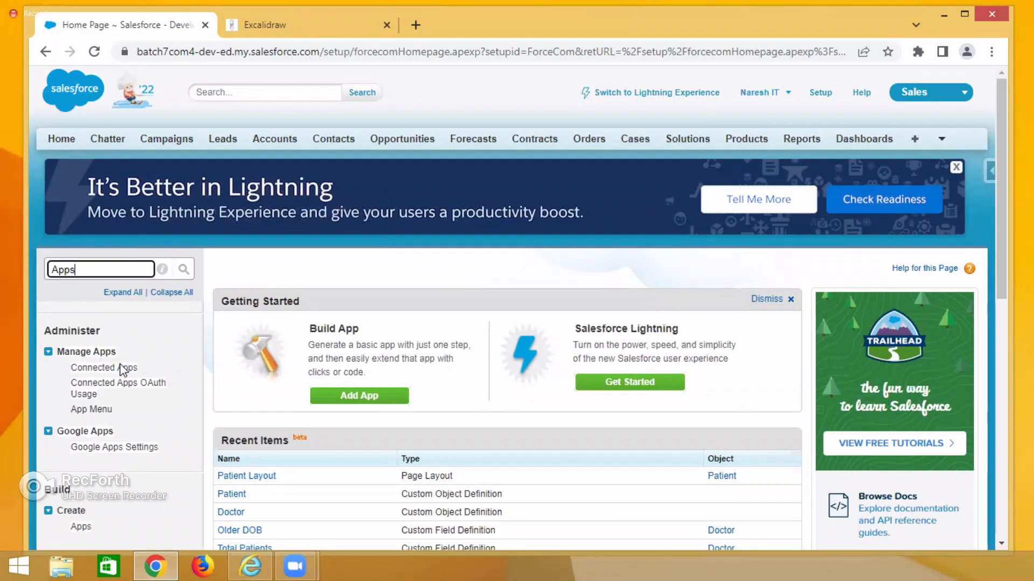
scroll(185, 366, down, 3)
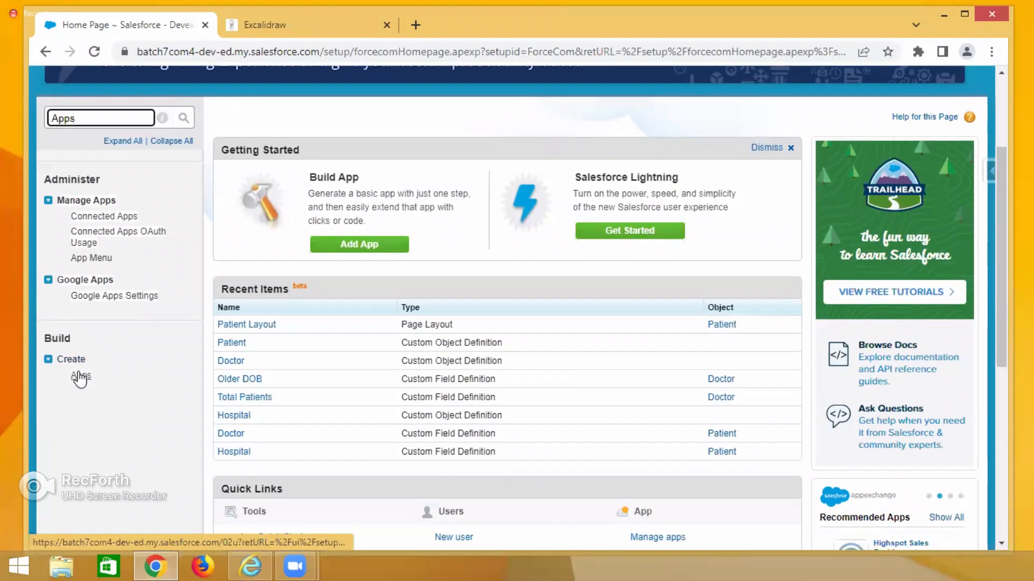
click(79, 377)
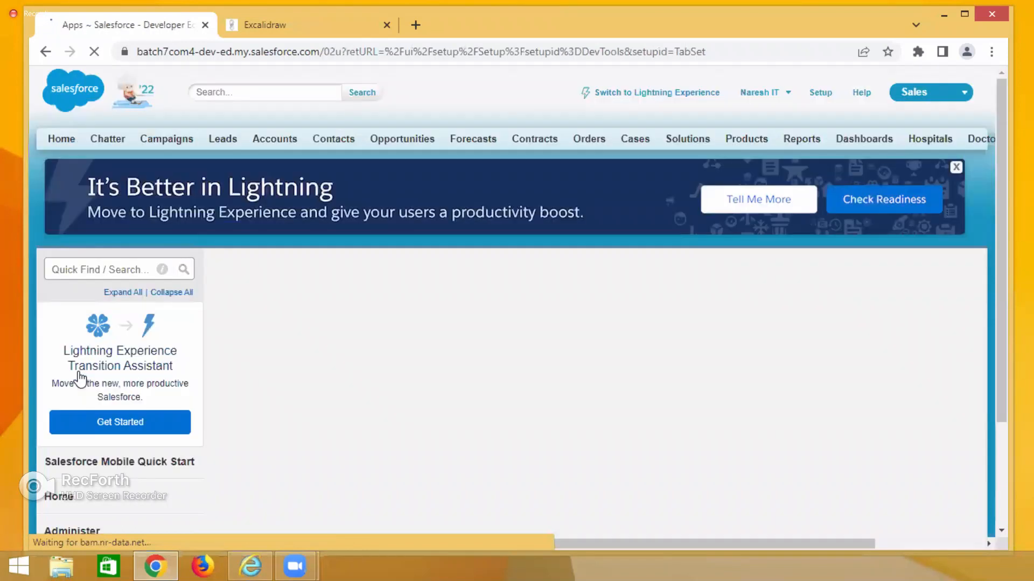
Review the list of existing apps and the app switcher menu.
scroll(484, 236, down, 1)
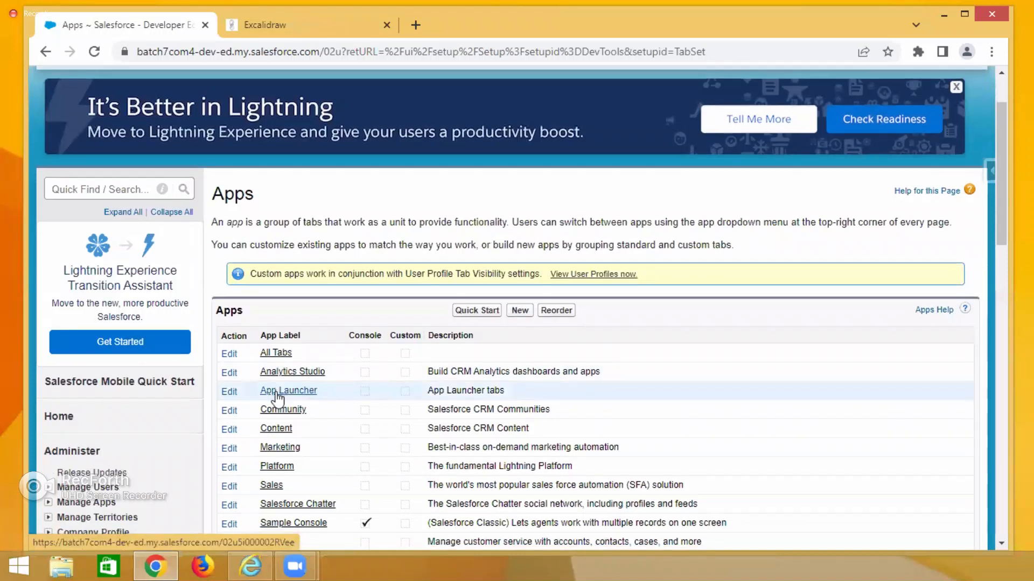
scroll(277, 266, down, 3)
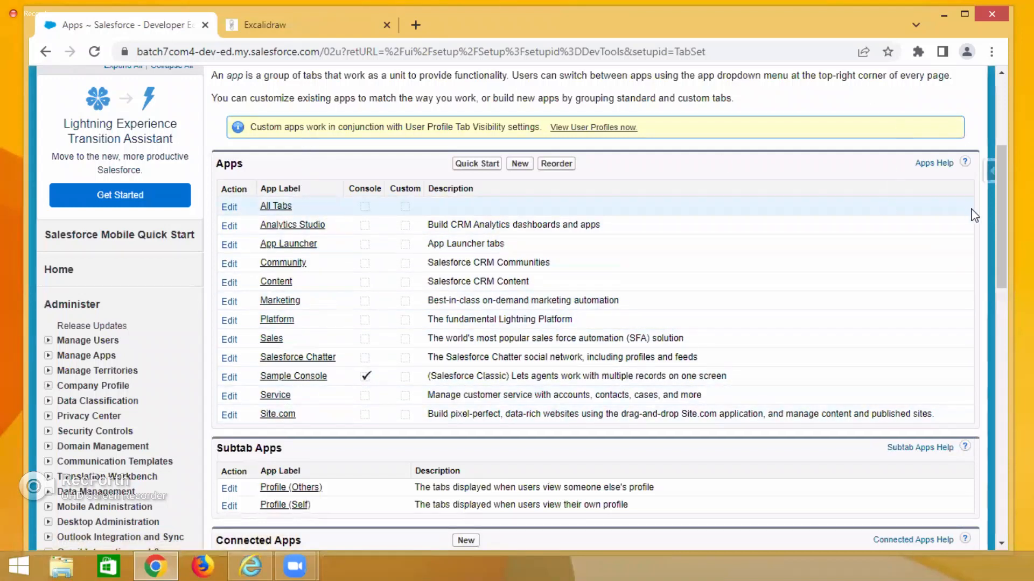
scroll(1003, 226, up, 4)
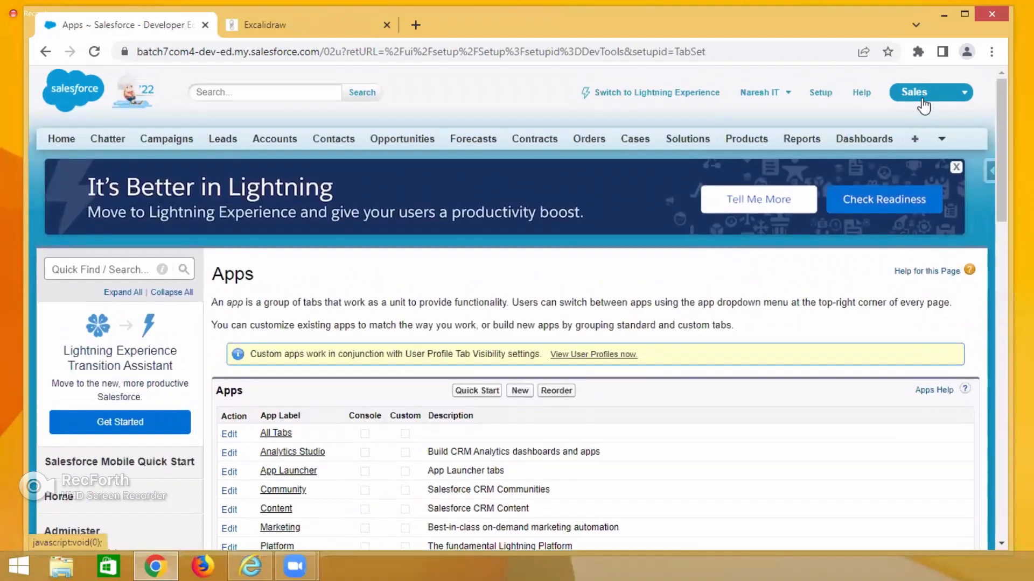
click(923, 102)
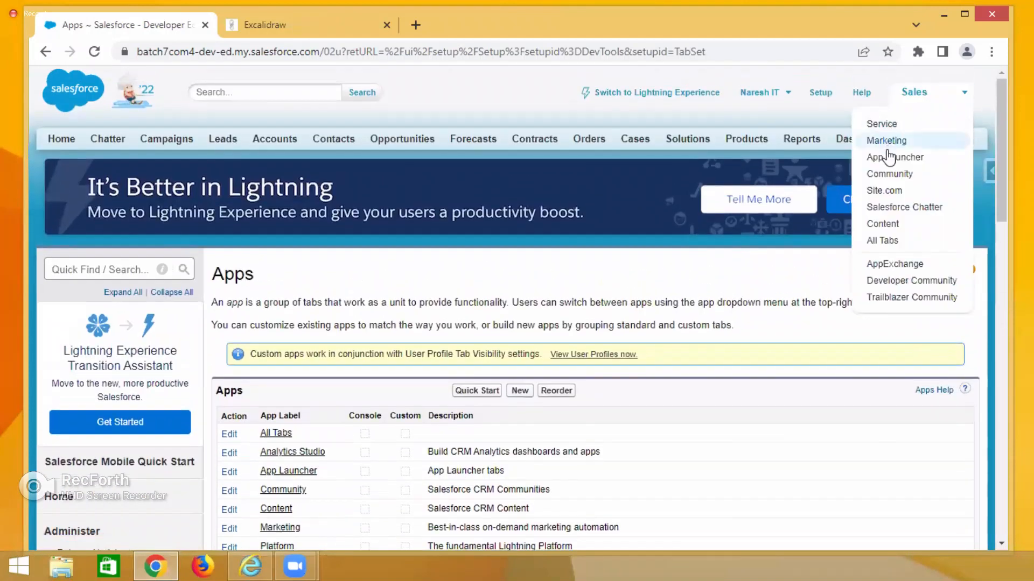
scroll(485, 323, down, 3)
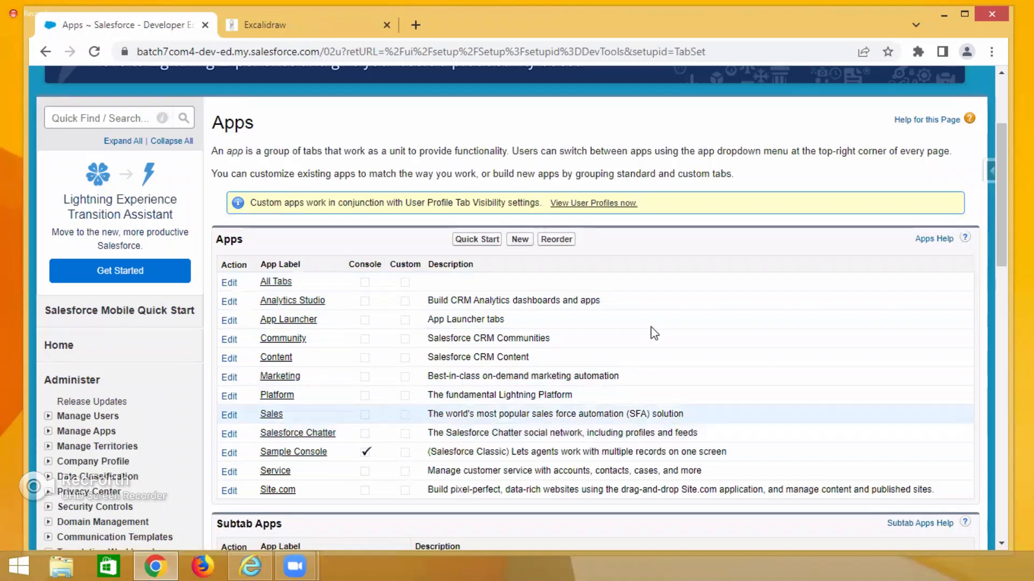
Start the New Custom App wizard with the Custom app type.
click(519, 239)
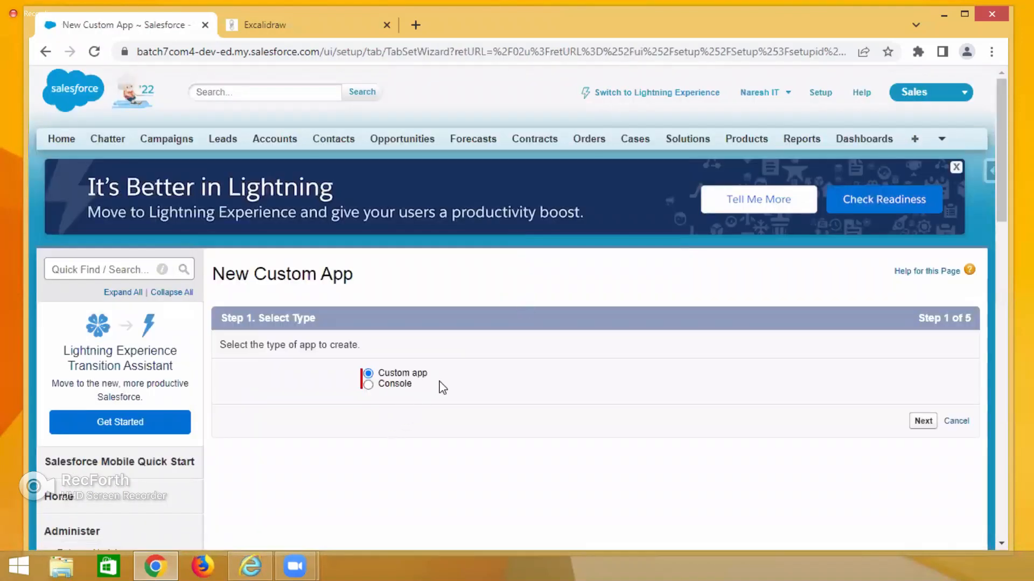
drag(443, 378, 379, 386)
click(426, 390)
Duplicate the wizard tab, go Home, and open patient record APL-001 from the Patients tab.
right_click(152, 27)
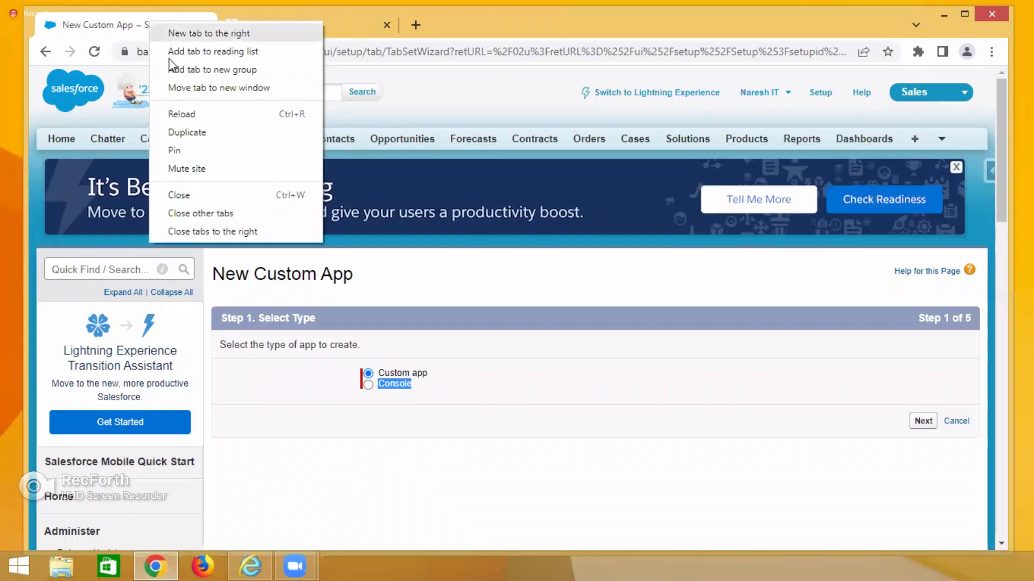
click(193, 133)
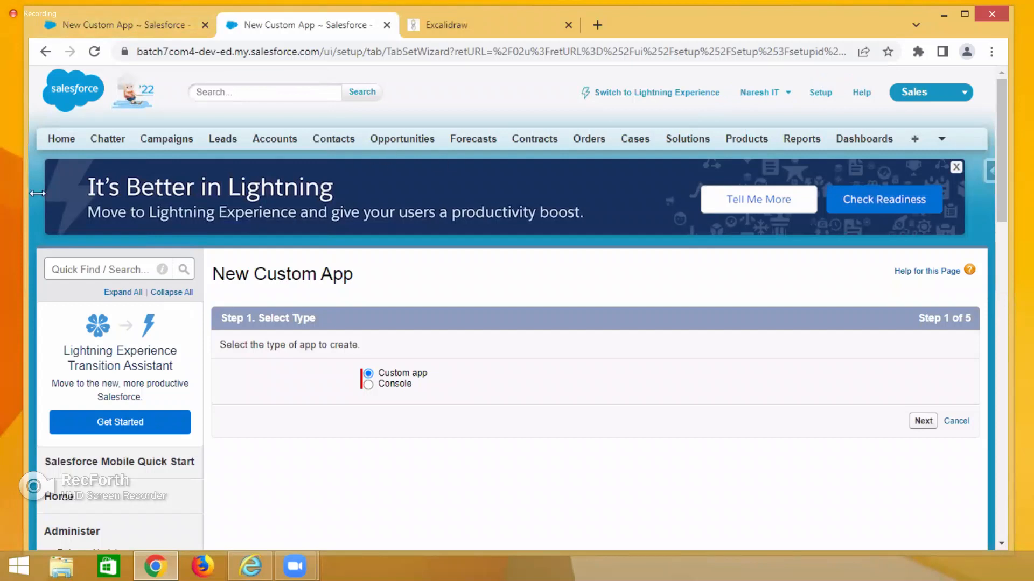
click(57, 140)
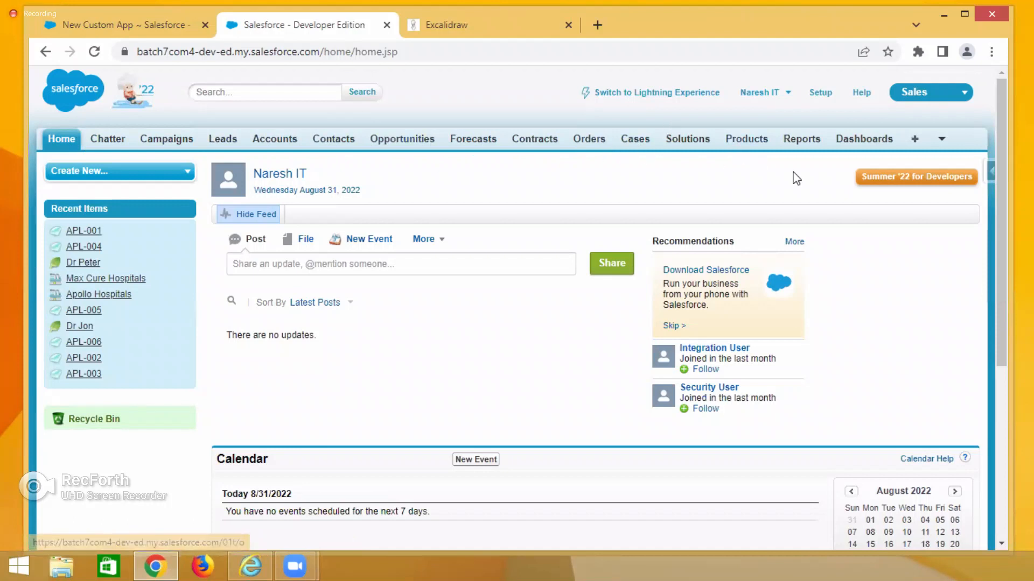
click(944, 140)
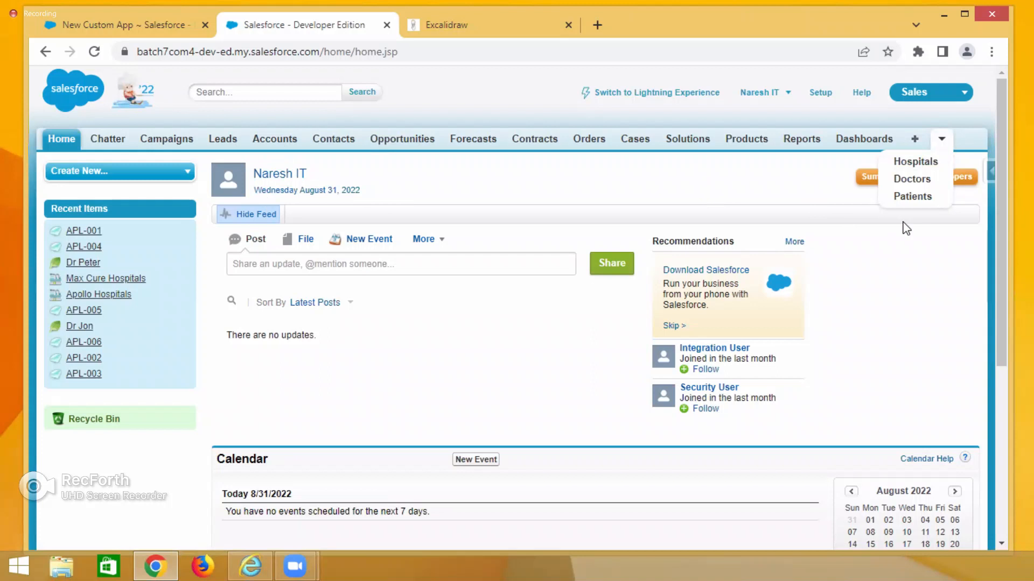
click(912, 196)
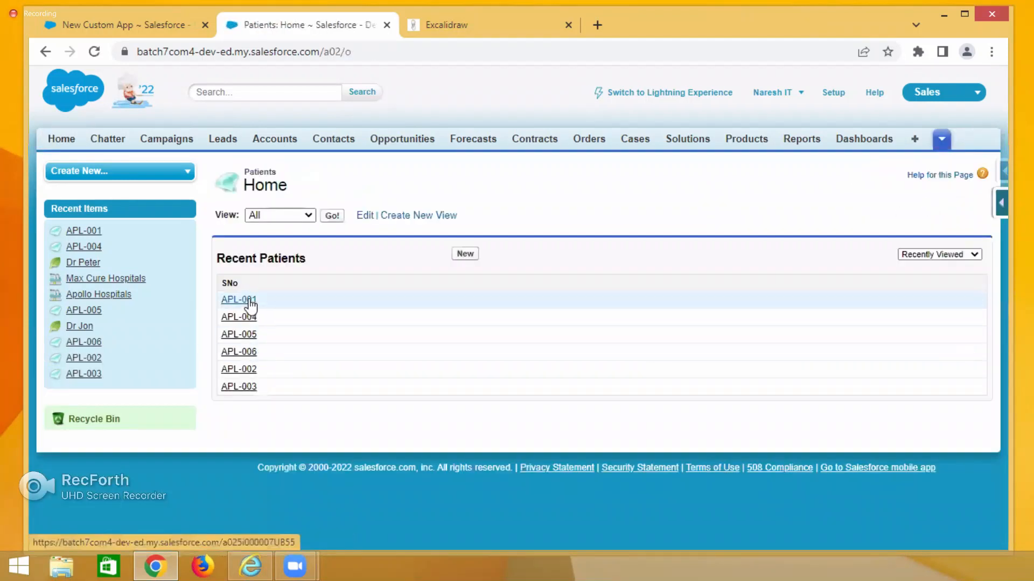
click(250, 300)
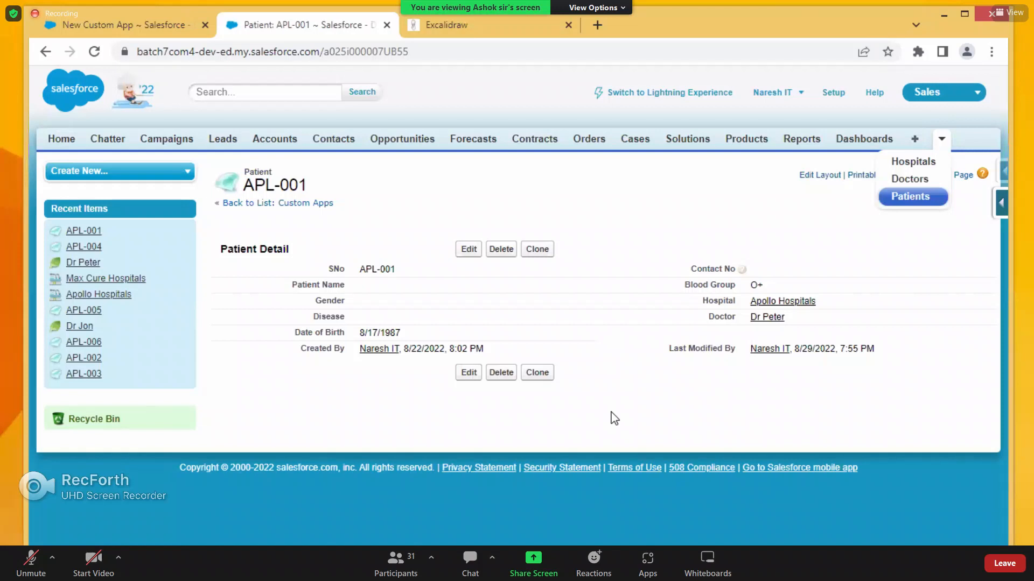
click(143, 30)
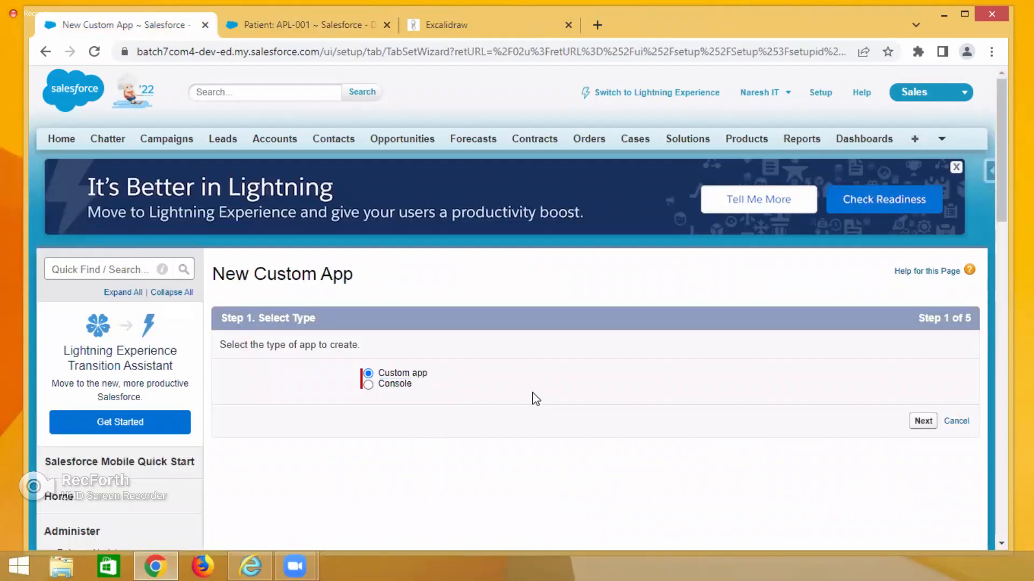
click(298, 26)
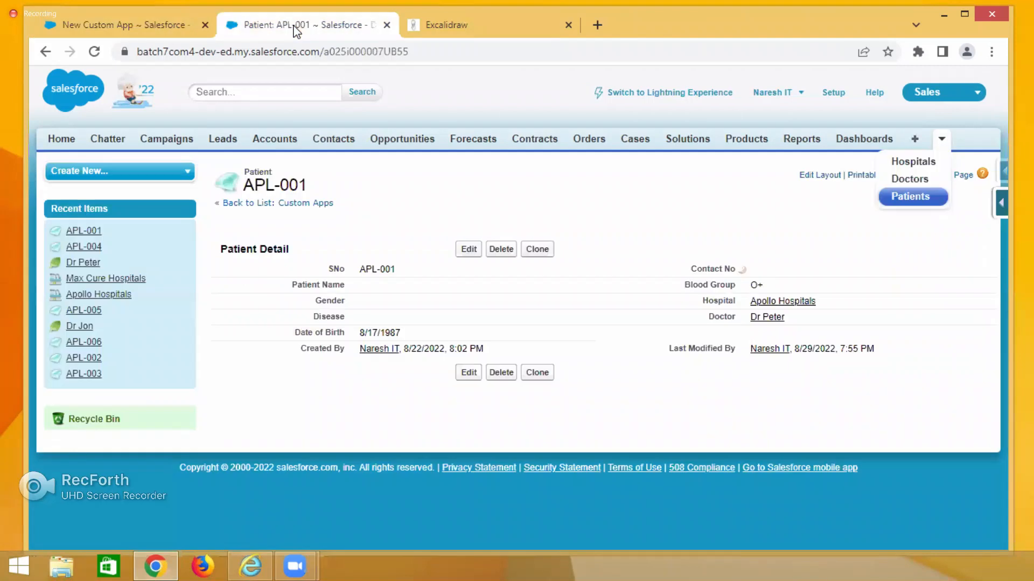
click(396, 196)
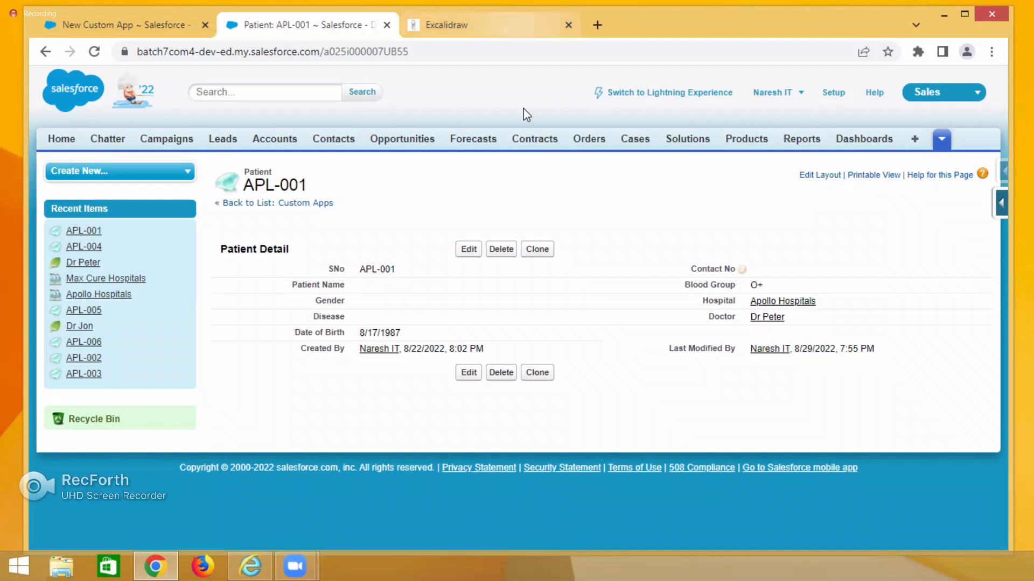
On an empty Excalidraw canvas area, draw a rectangle labelled company and a second rectangle to its lower right.
key(ctrl+Tab)
scroll(541, 167, down, 15)
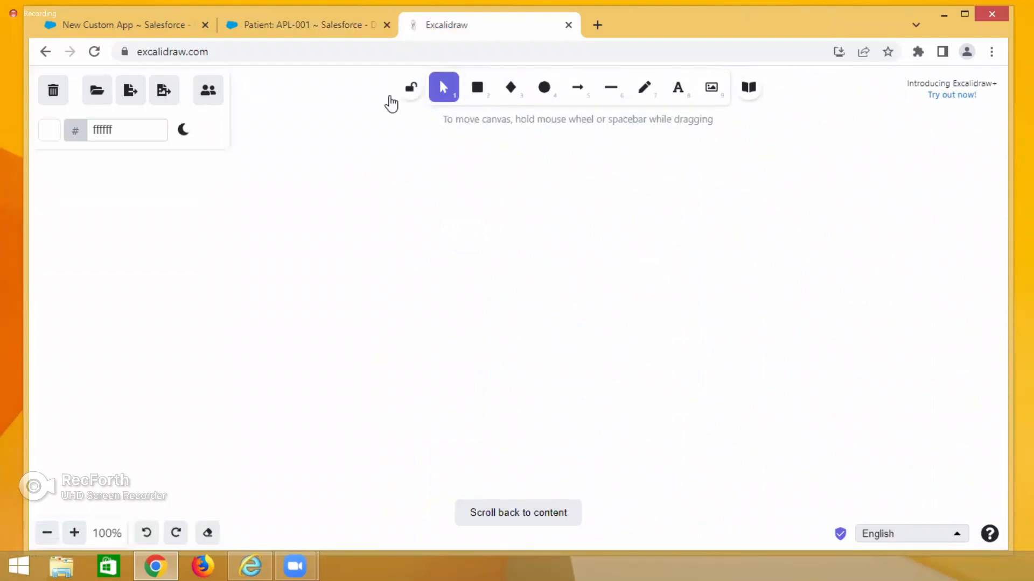
click(478, 89)
drag(344, 185, 421, 243)
double_click(369, 175)
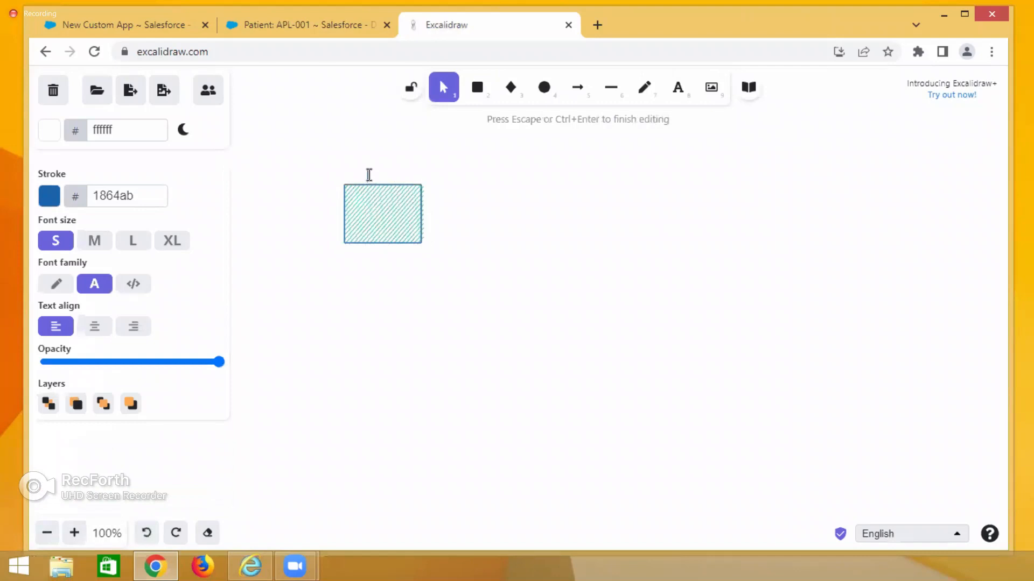
text(Company)
mouse_move(693, 306)
mouse_down()
mouse_move(710, 356)
mouse_move(773, 384)
mouse_up()
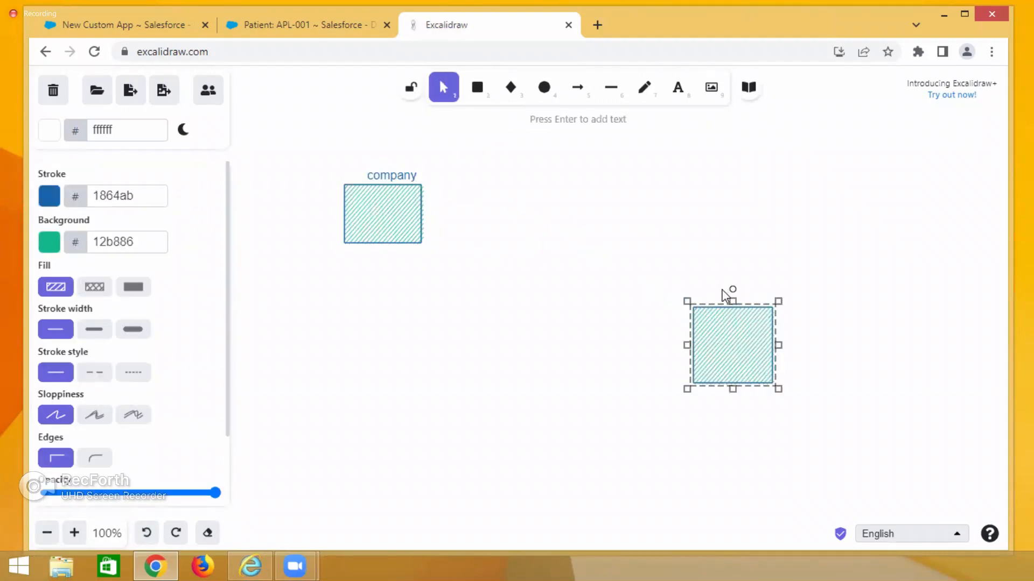
Label the second rectangle customer.
double_click(722, 290)
text(Custo)
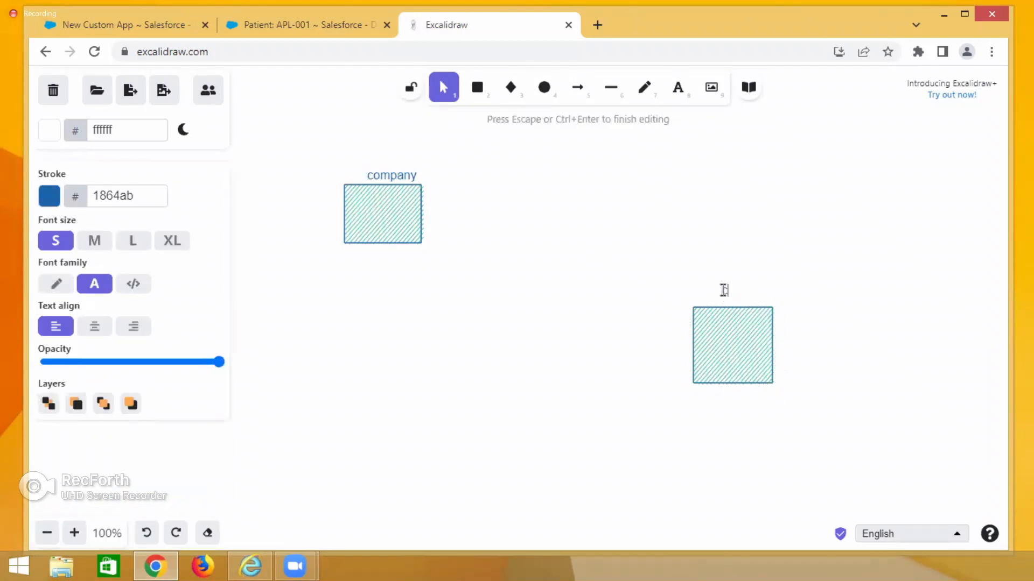
text(mer)
key(Escape)
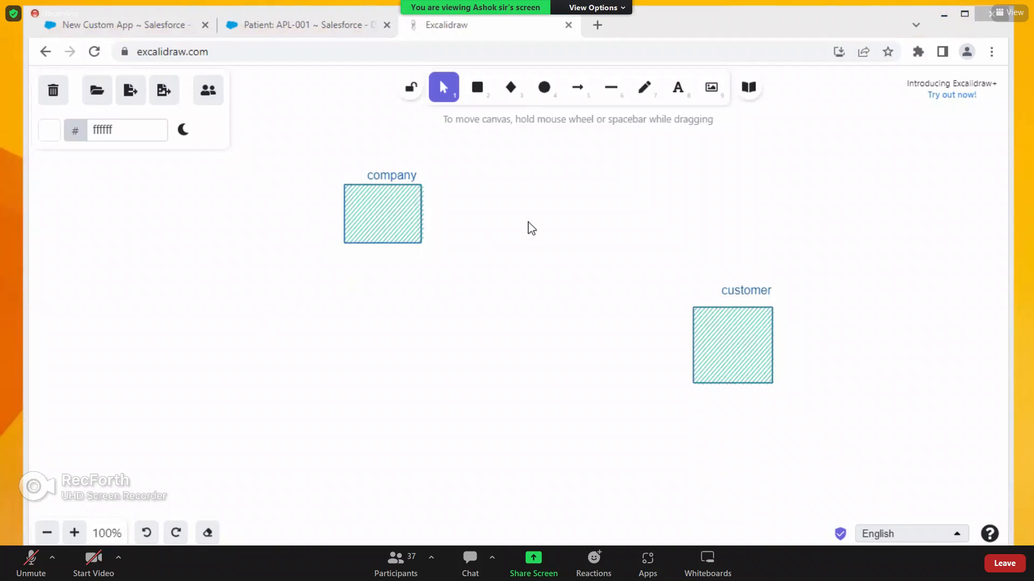
Draw an arrow from the company box to the customer box and label it selling.
click(577, 87)
mouse_move(430, 200)
mouse_down()
mouse_move(618, 293)
mouse_move(680, 340)
mouse_up()
click(568, 259)
double_click(571, 254)
text(selling)
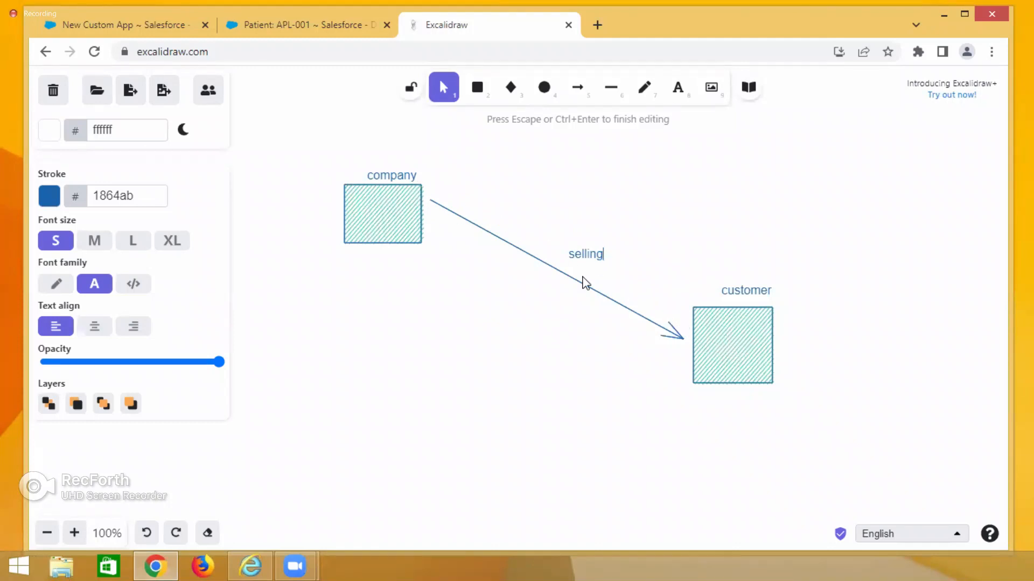
Draw a return arrow from the customer box back to the company box and label it revenue.
click(577, 86)
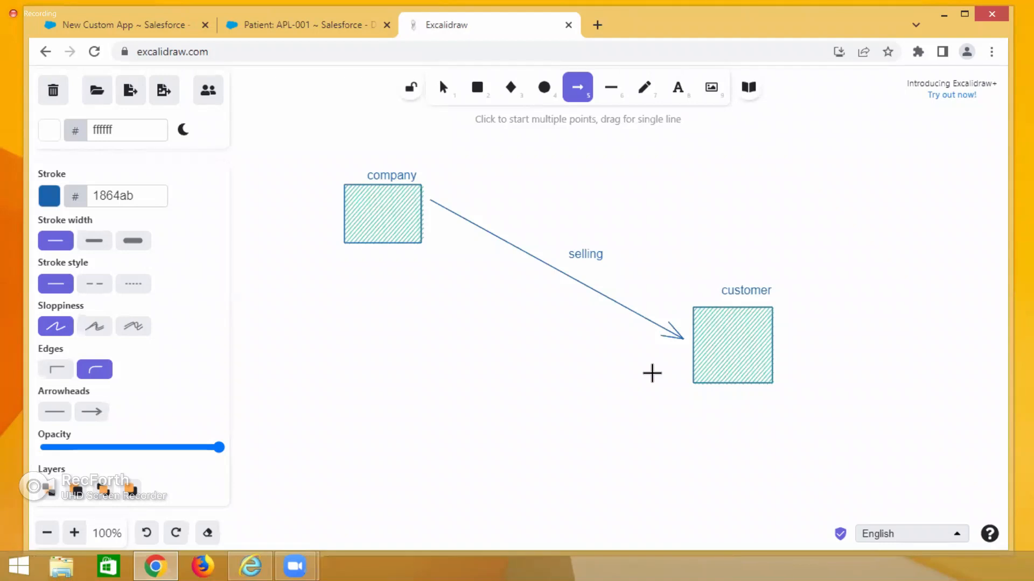
drag(670, 364, 435, 233)
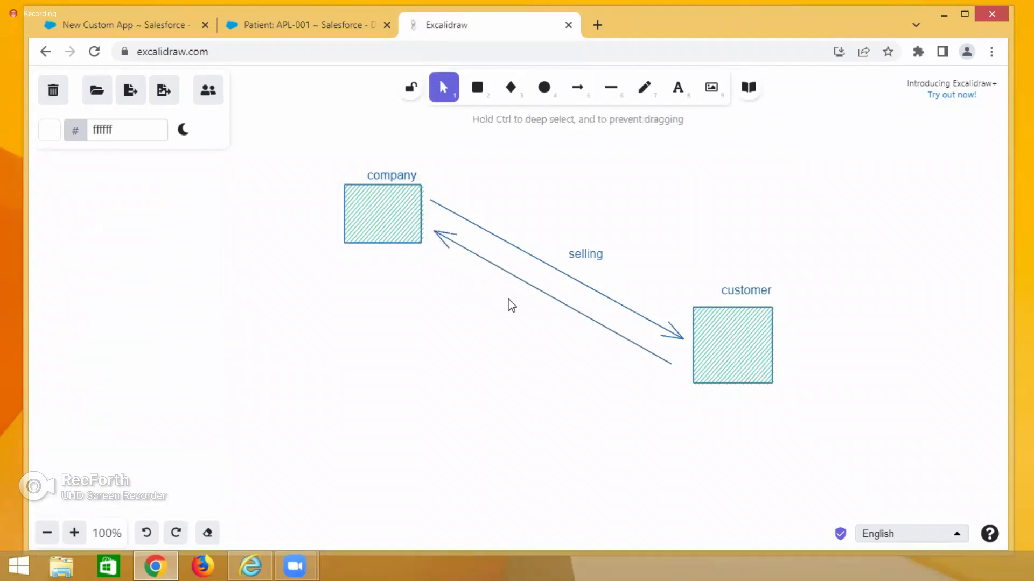
double_click(509, 299)
text(evenue)
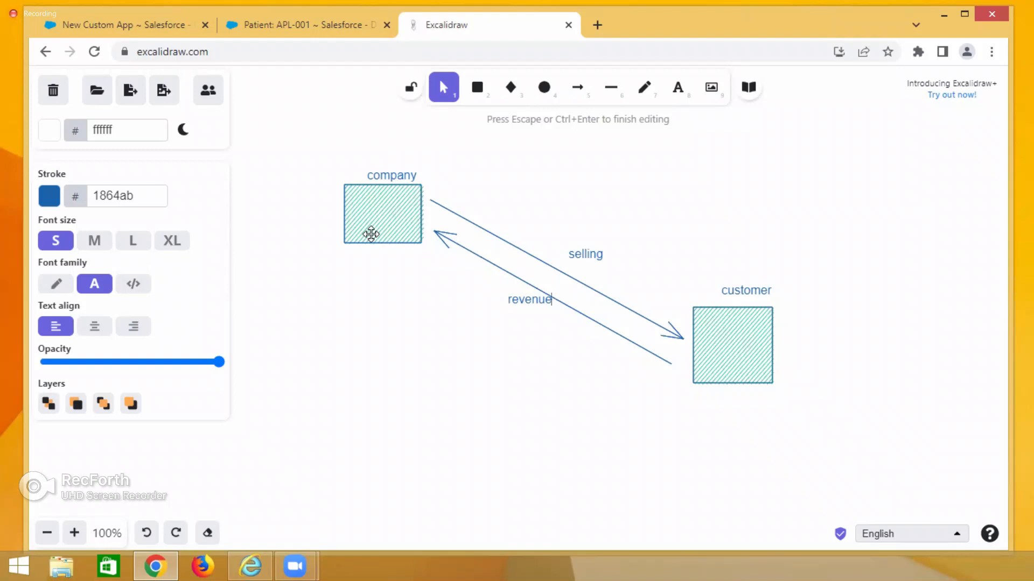
Review the custom app wizard and patient record tabs alongside the company–customer sketch.
click(148, 31)
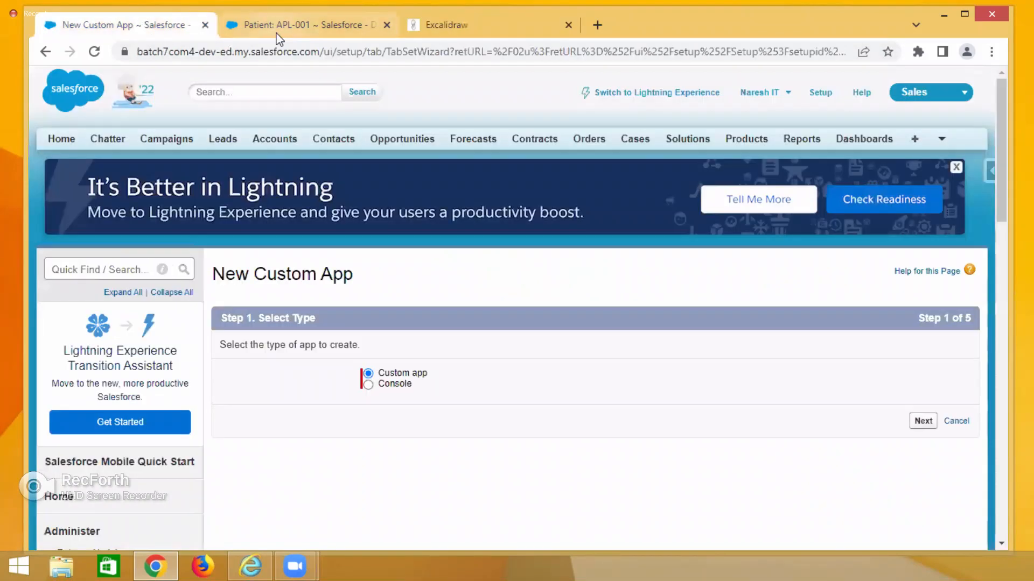
click(277, 31)
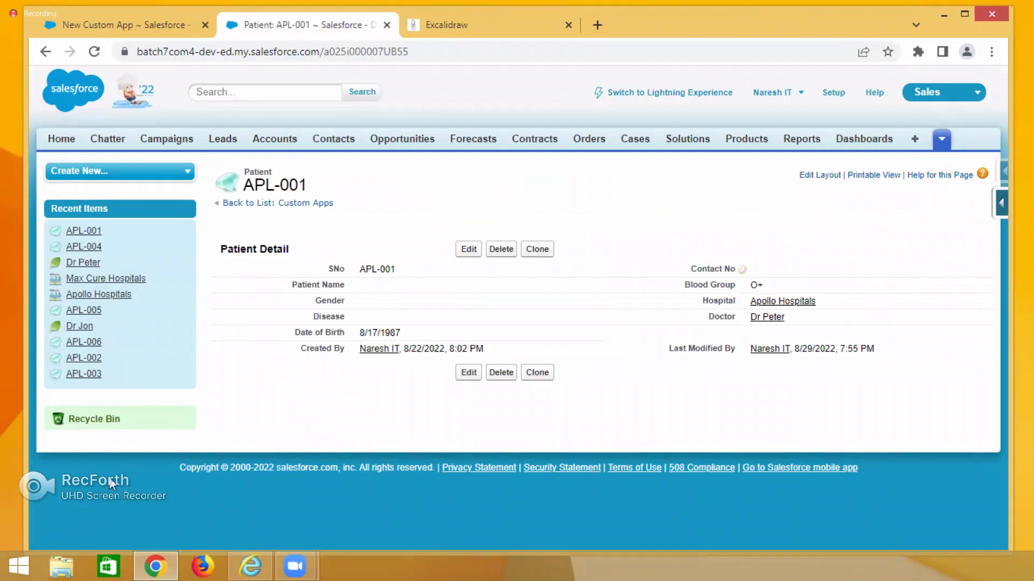
click(506, 31)
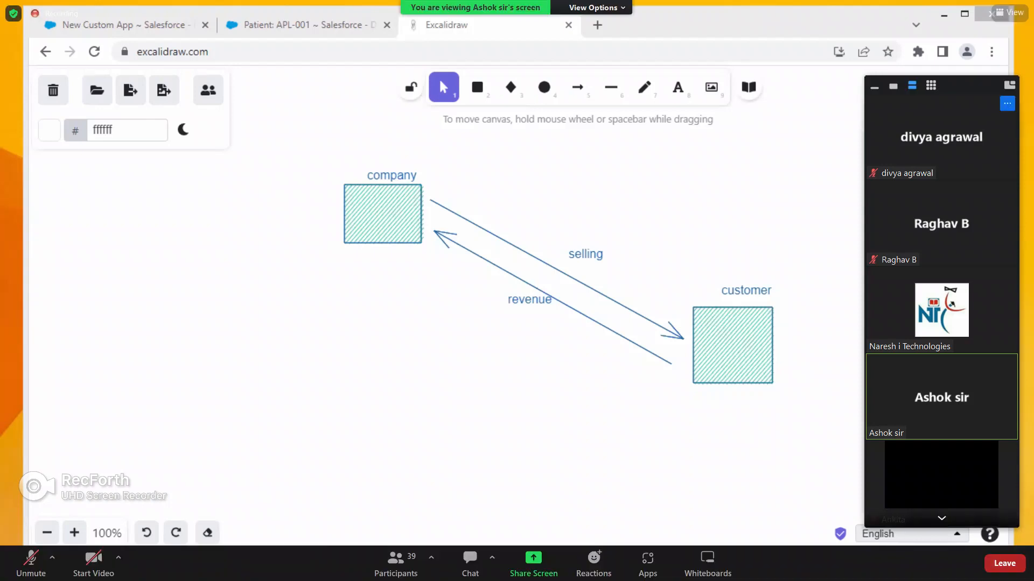
click(1009, 85)
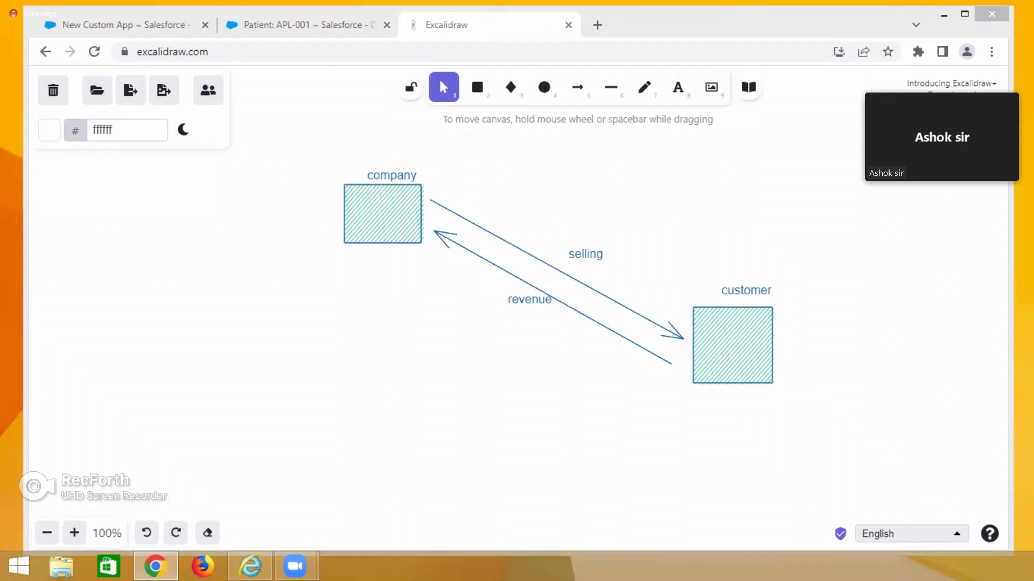
drag(964, 82, 943, 578)
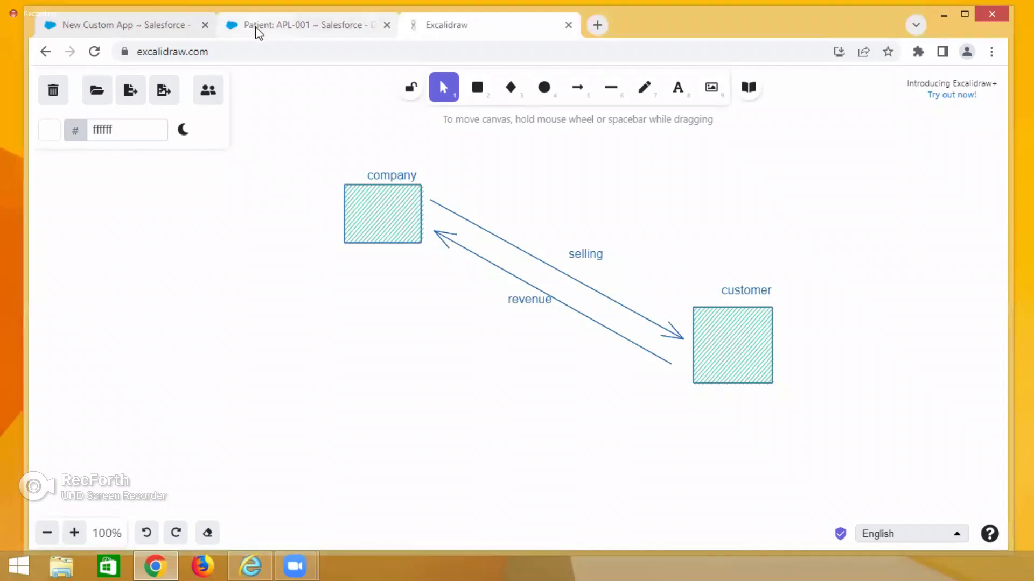
click(256, 27)
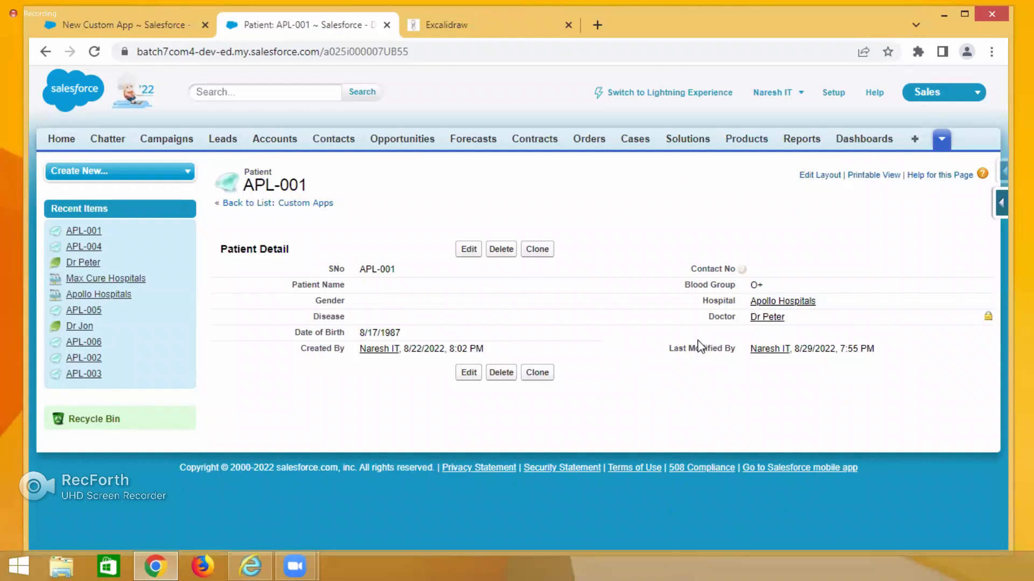
click(497, 32)
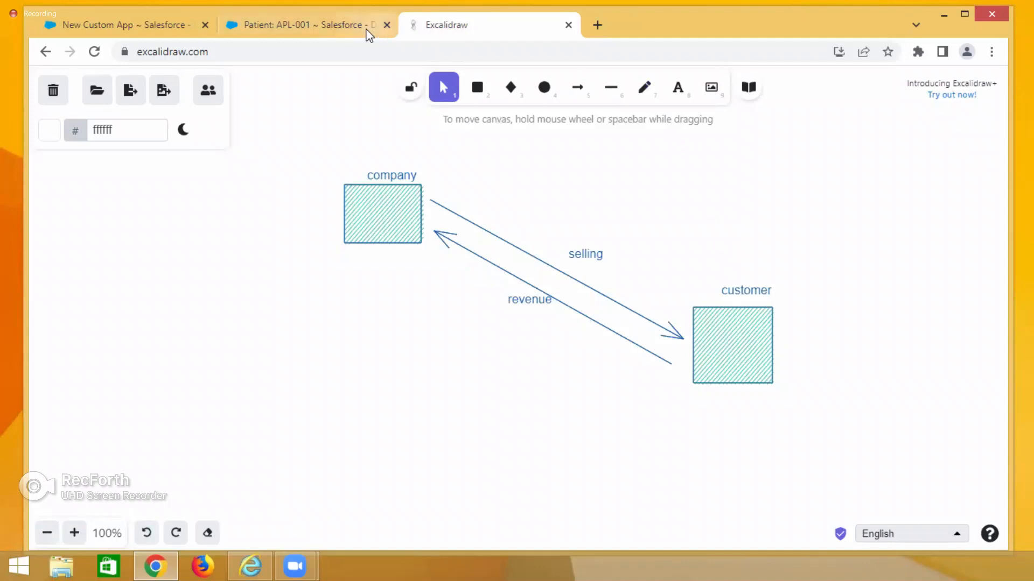
click(270, 24)
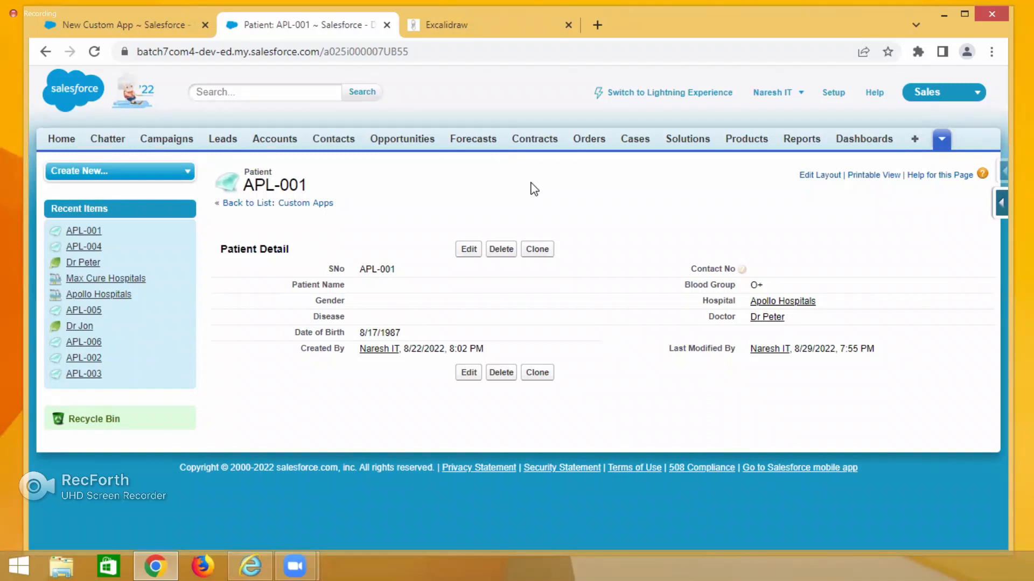
Switch the Salesforce app on the patient record tab to Service.
click(948, 95)
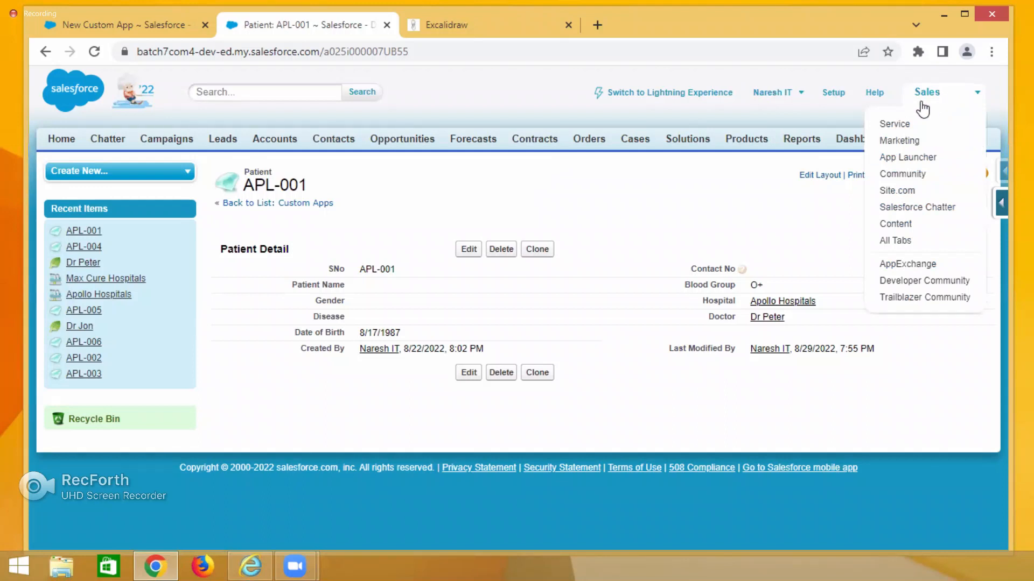
click(910, 125)
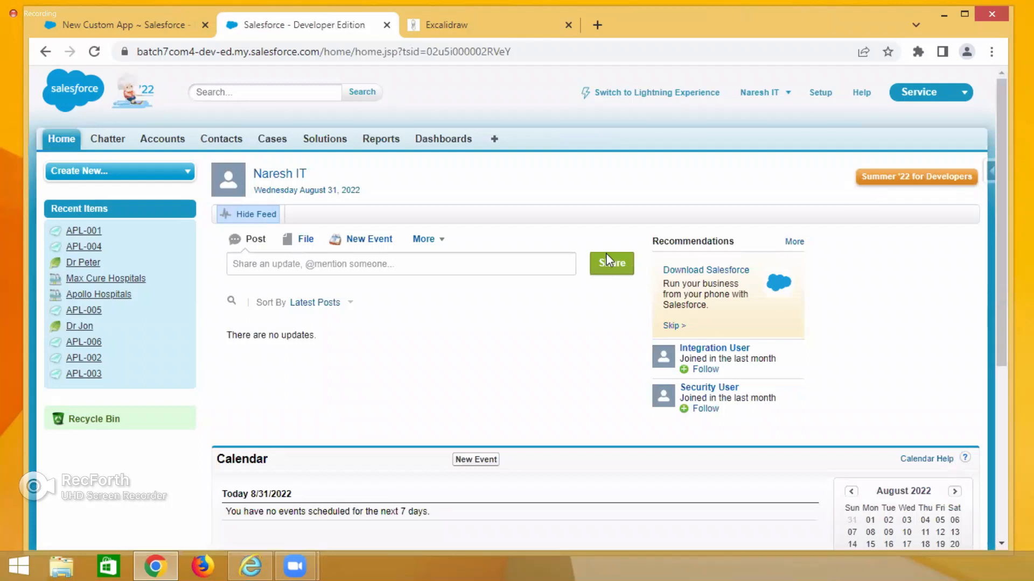
click(955, 95)
Below the customer box, draw a large rectangle and set its background to transparent.
click(470, 26)
scroll(501, 140, down, 3)
click(477, 87)
mouse_move(402, 271)
mouse_down()
mouse_move(570, 484)
mouse_move(702, 496)
mouse_up()
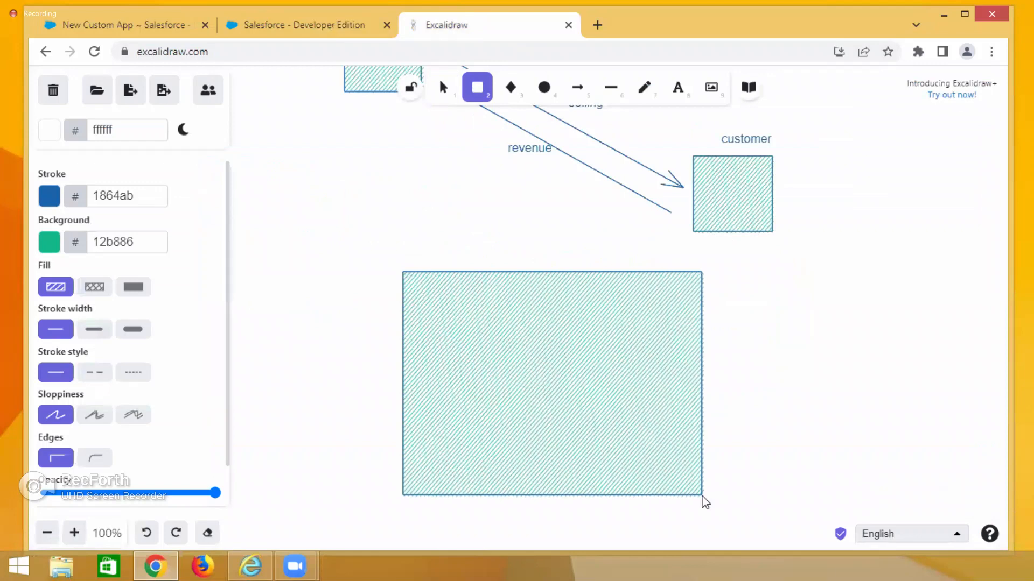
click(49, 242)
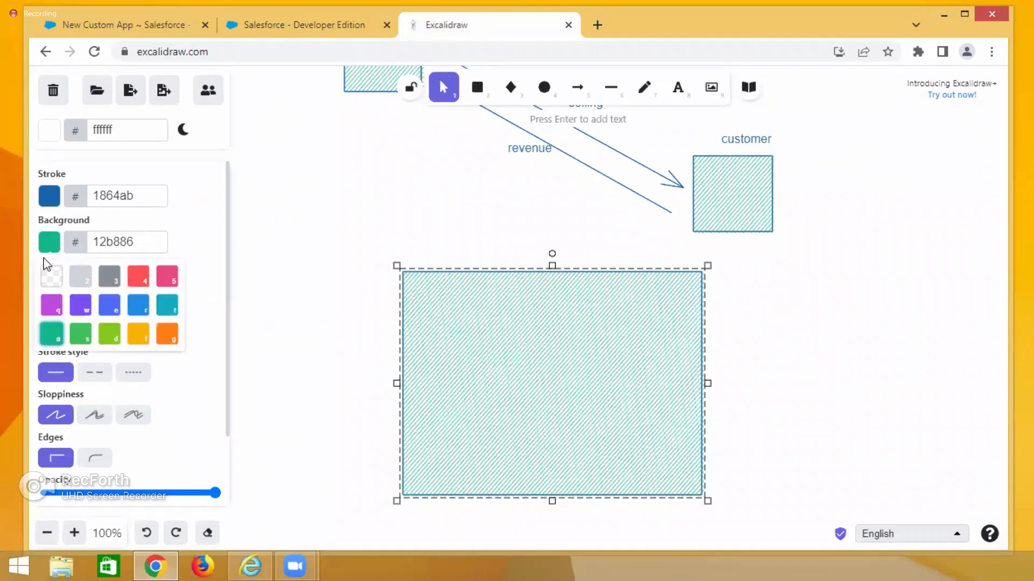
click(52, 276)
Draw a small tab rectangle in the large box's top-left corner and label it Case.
click(476, 89)
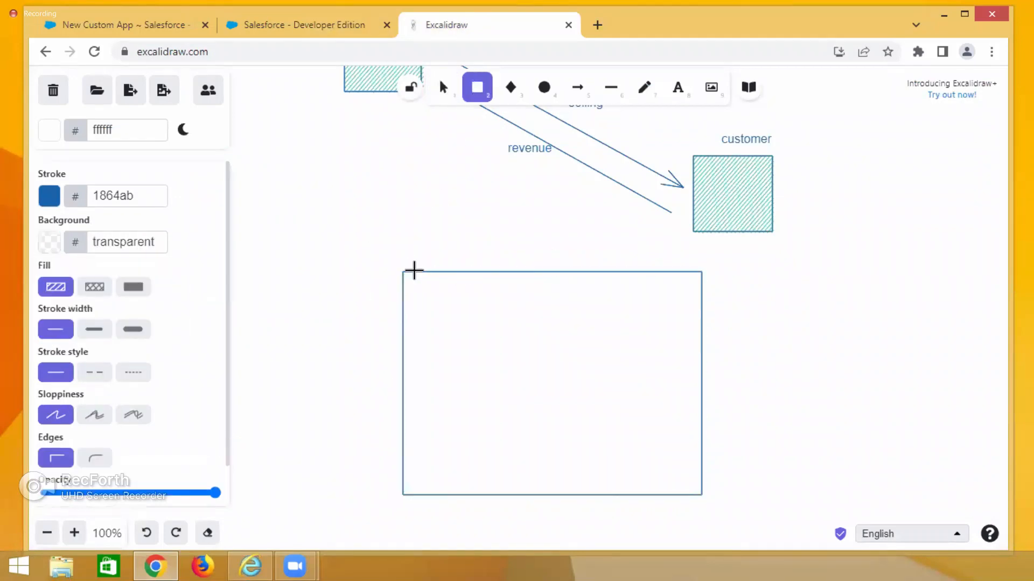
drag(403, 271, 469, 295)
double_click(421, 283)
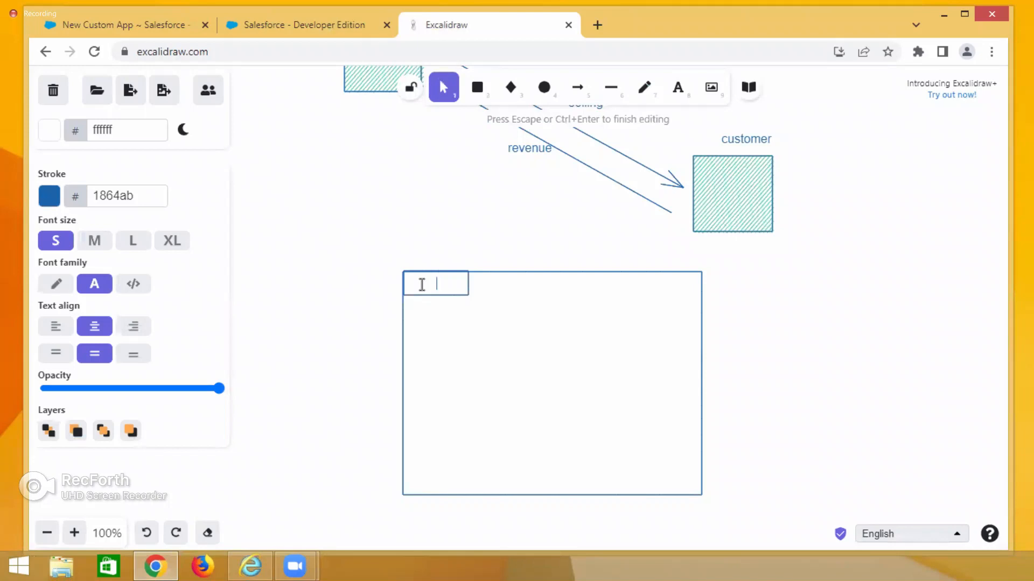
text(Case)
click(477, 93)
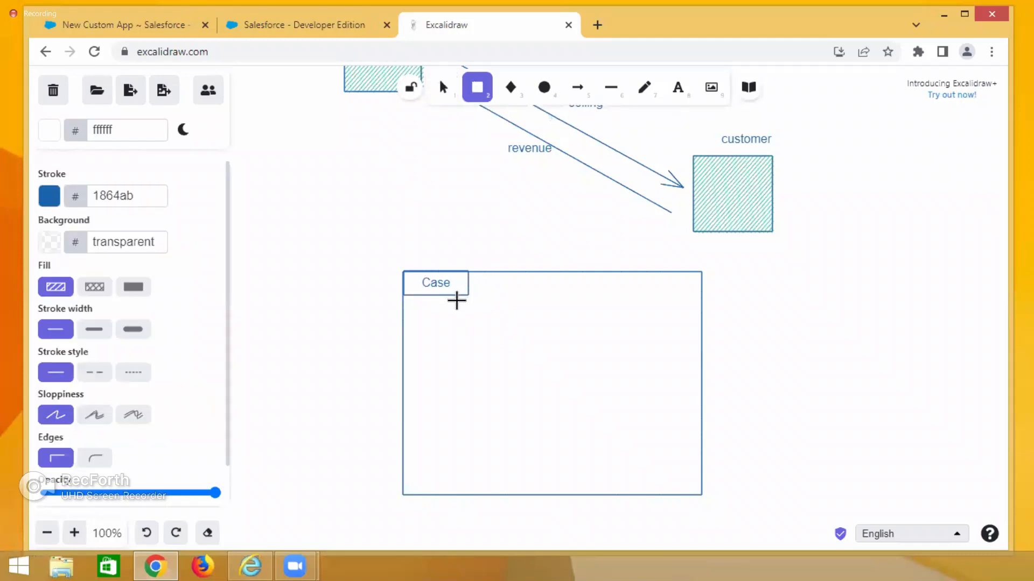
mouse_move(453, 295)
mouse_down()
mouse_move(452, 322)
mouse_move(421, 318)
mouse_up()
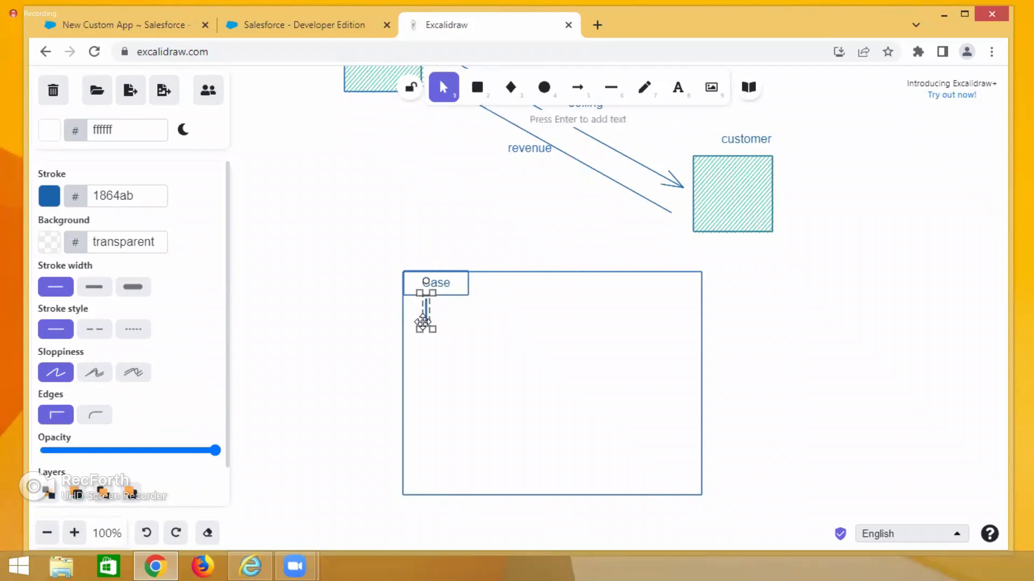
key(Delete)
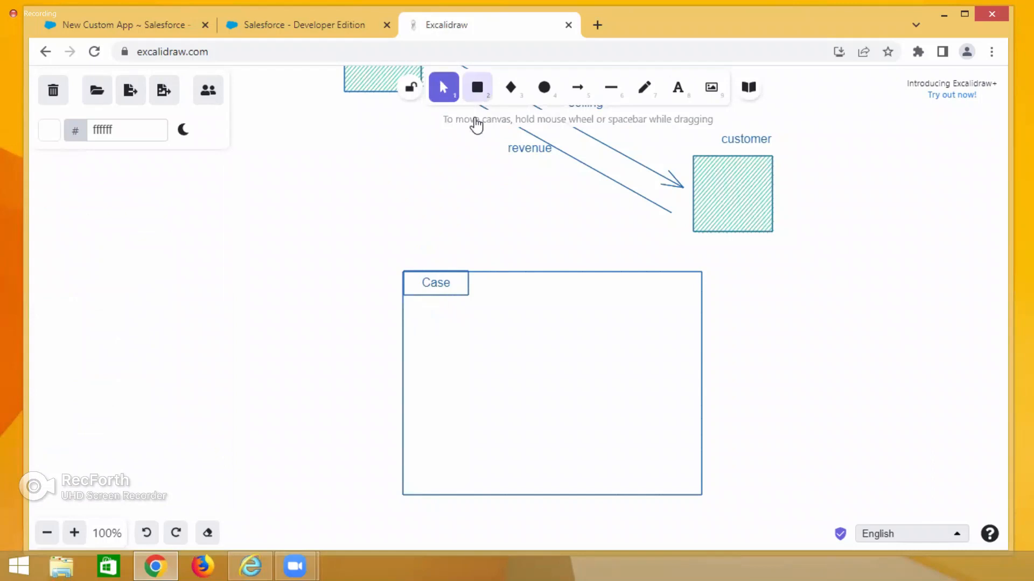
Draw a header strip under the Case tab and three tall column rectangles side by side inside the large box.
click(477, 87)
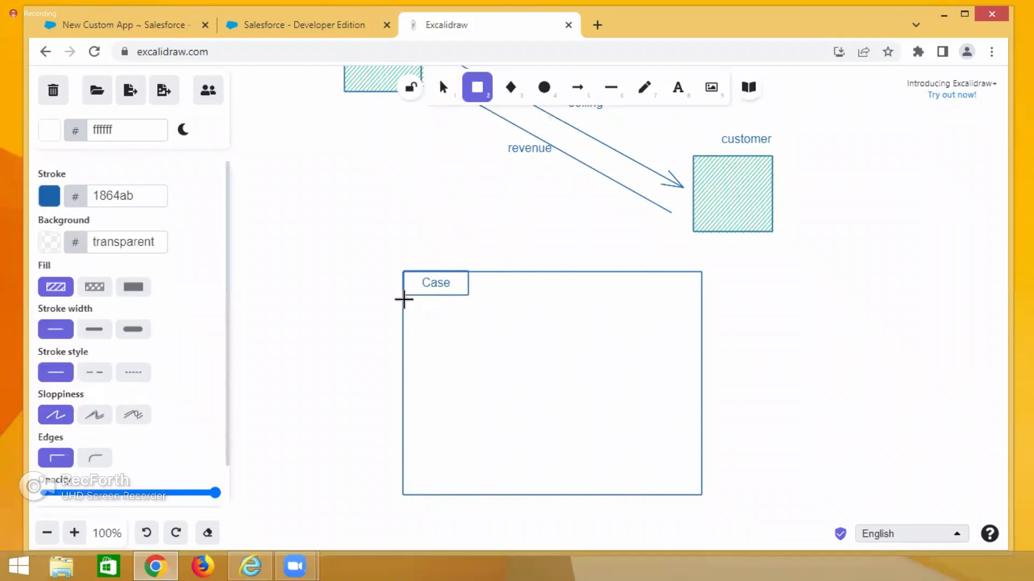
mouse_move(404, 297)
mouse_down()
mouse_move(501, 325)
mouse_move(698, 334)
mouse_up()
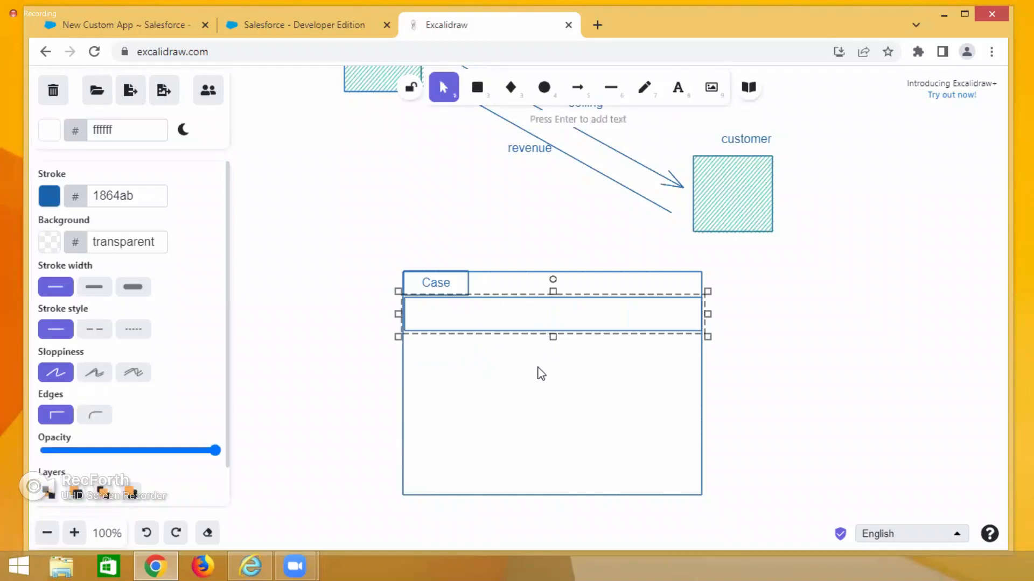
click(477, 90)
drag(512, 361, 588, 492)
click(477, 91)
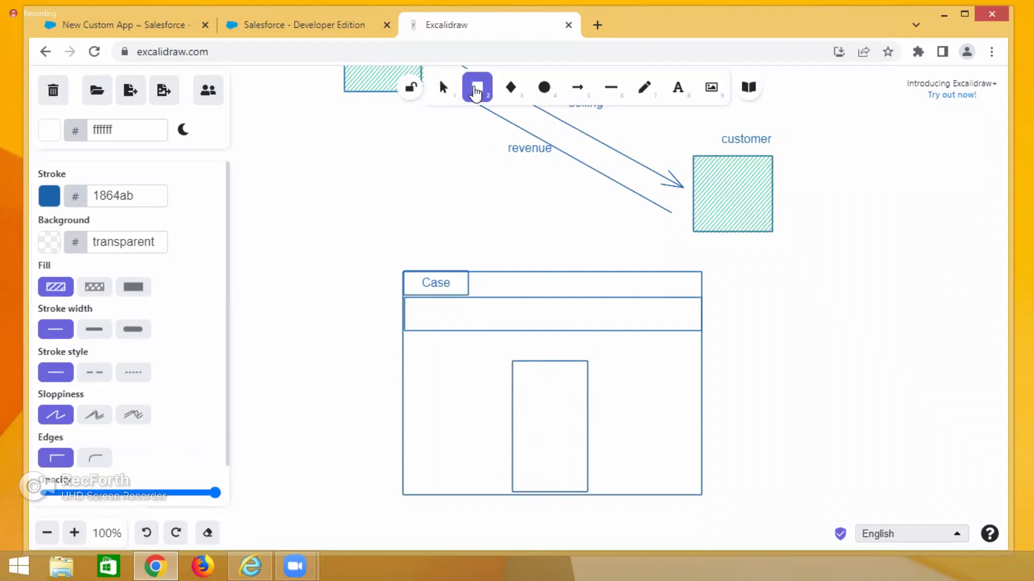
drag(609, 362, 678, 485)
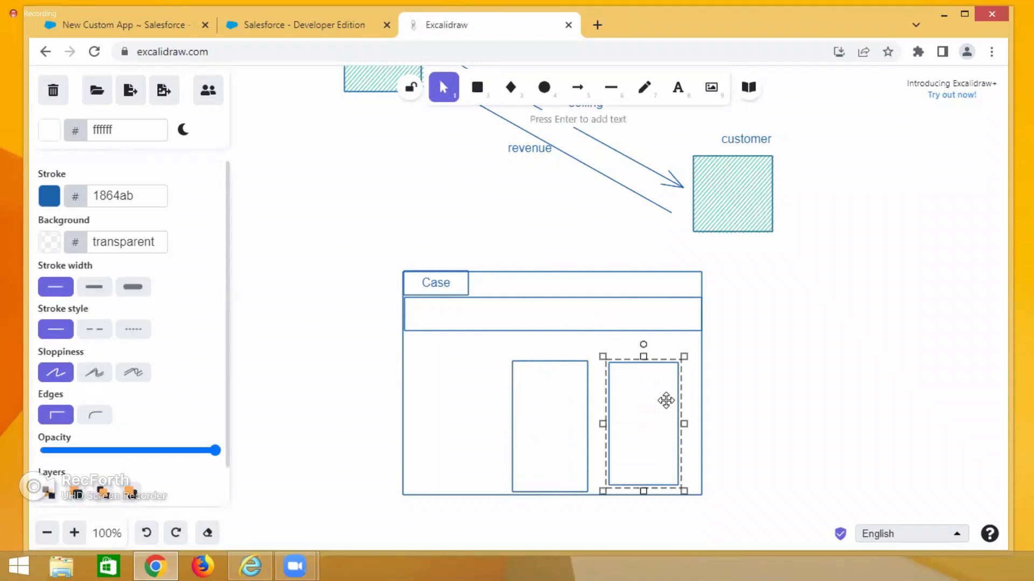
click(469, 98)
drag(412, 360, 495, 483)
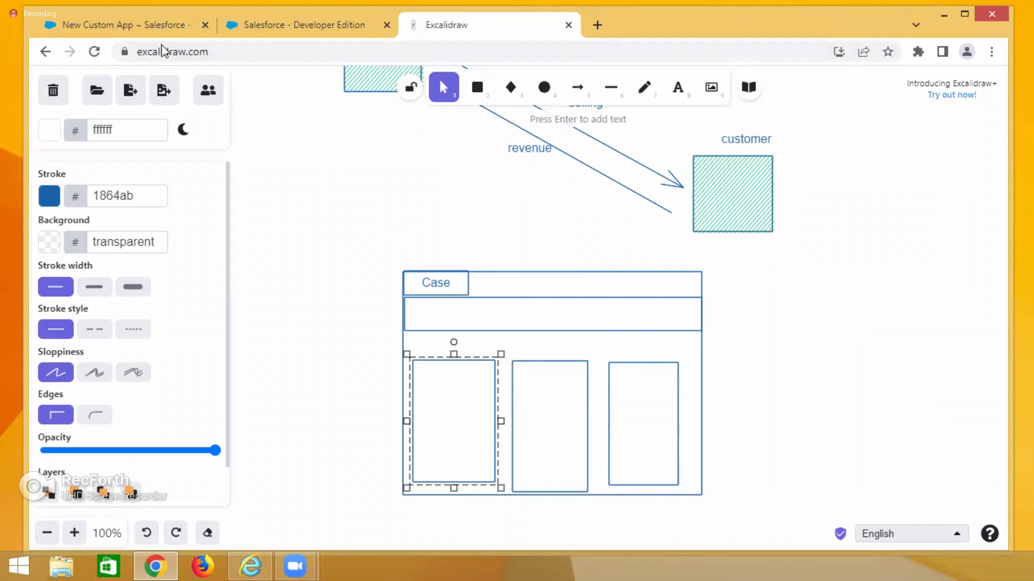
Reload the Salesforce home tab showing the Service app.
click(157, 25)
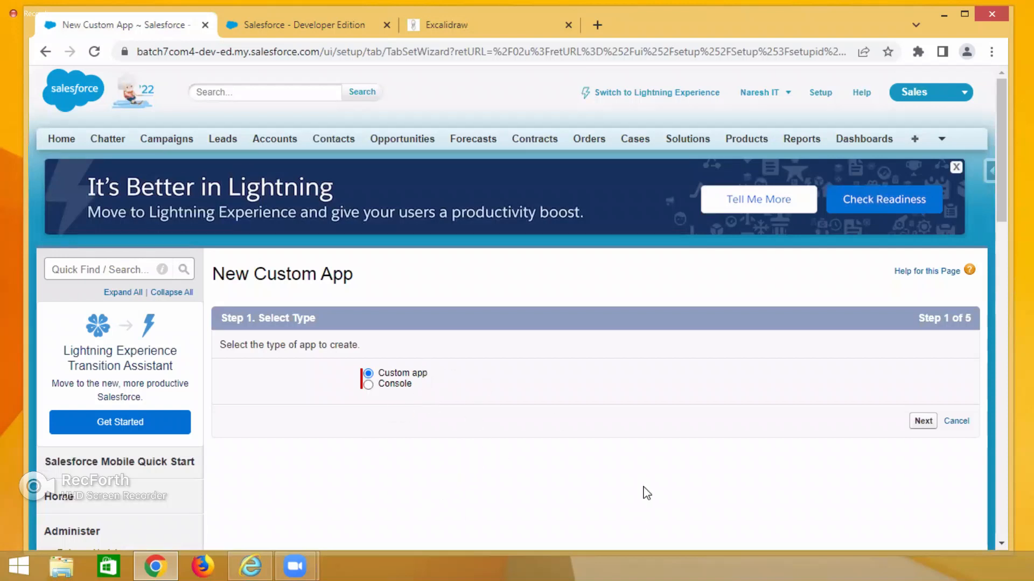
click(494, 27)
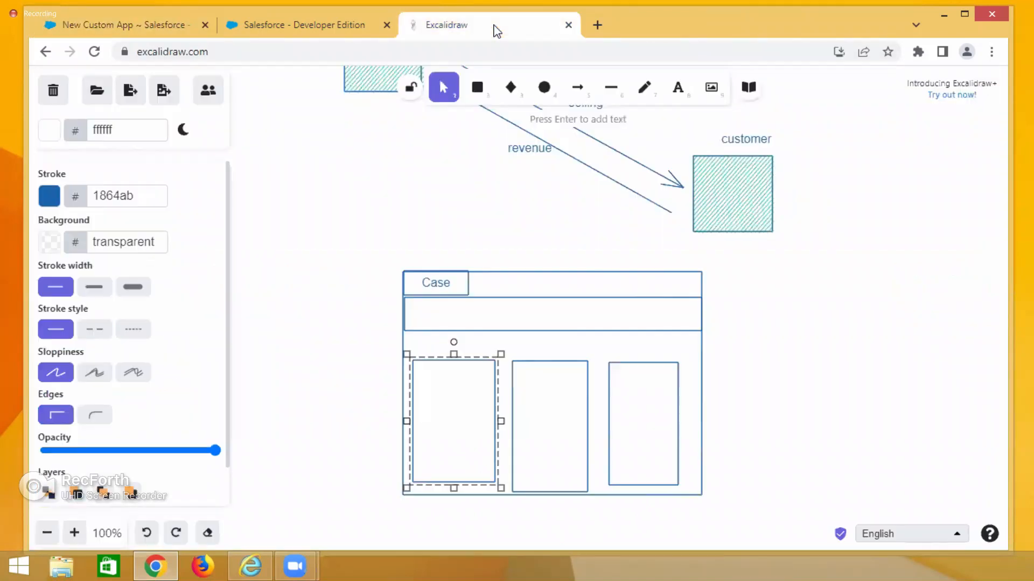
click(251, 27)
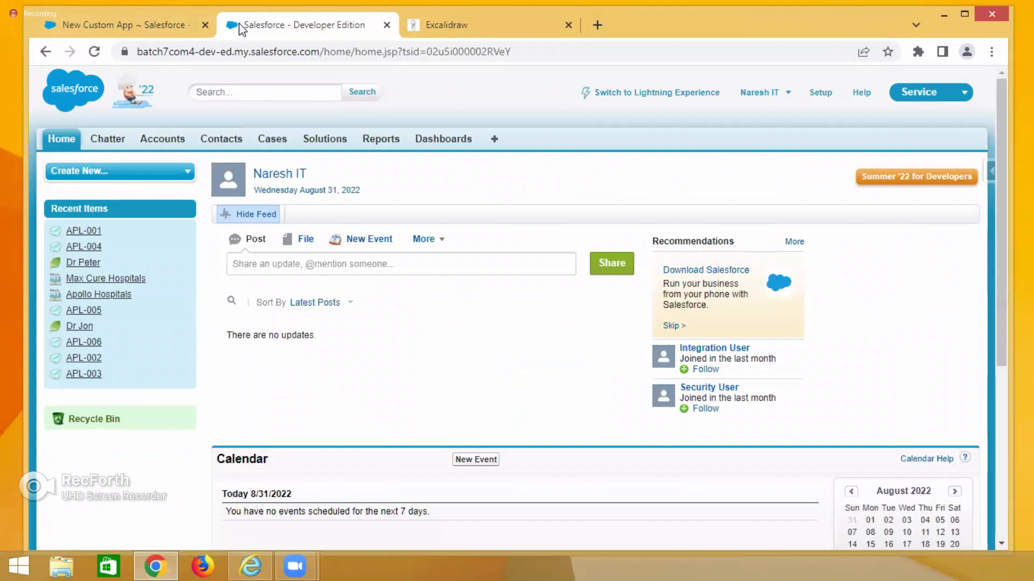
right_click(245, 25)
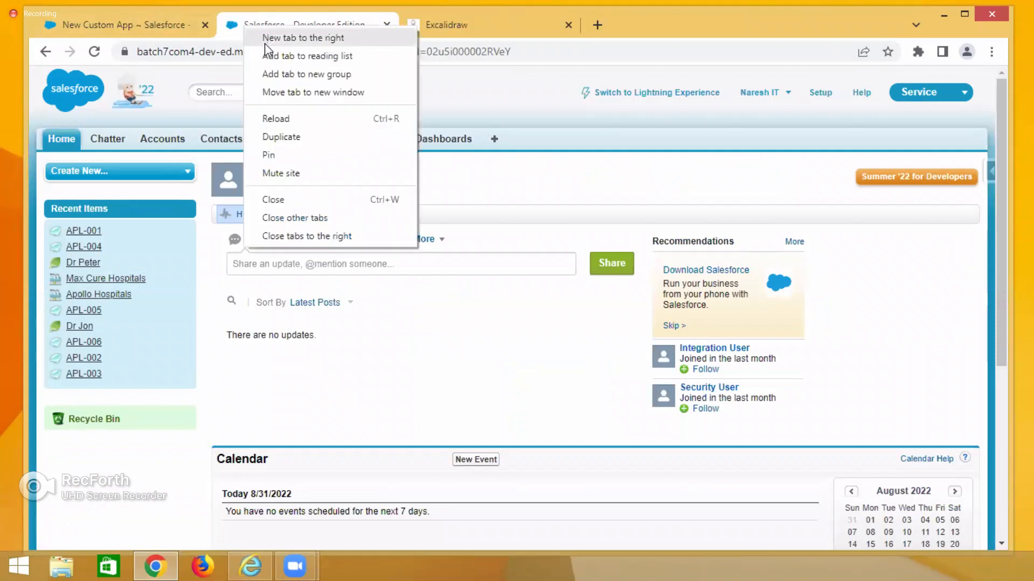
click(277, 118)
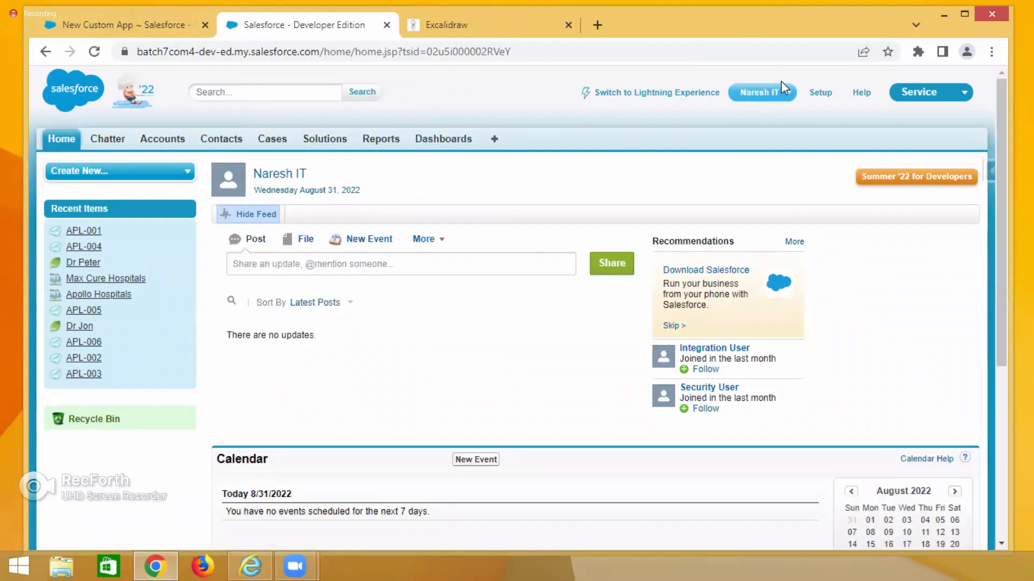
Switch the app back to Sales and open the Contacts tab.
click(915, 92)
click(897, 123)
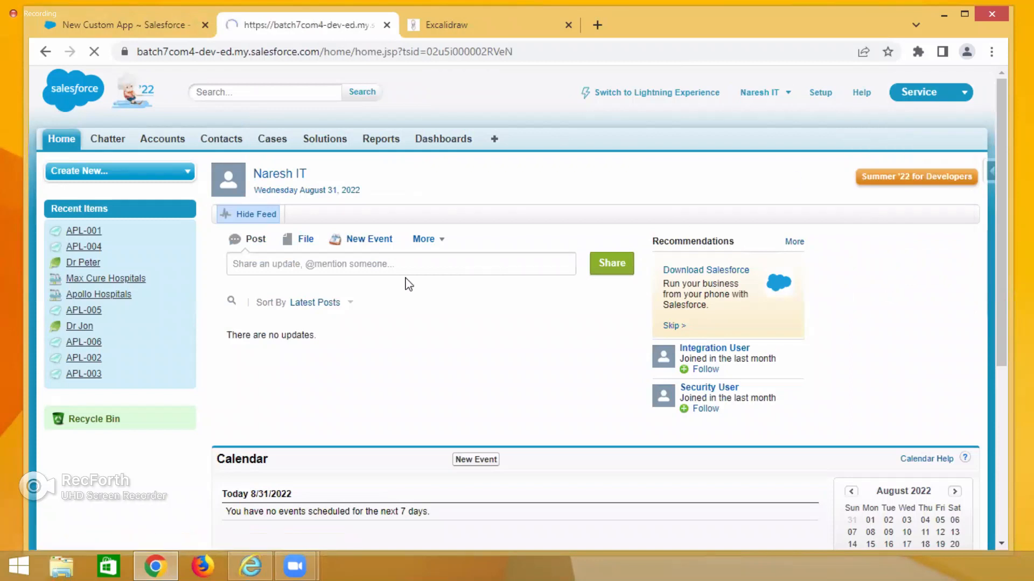
click(333, 140)
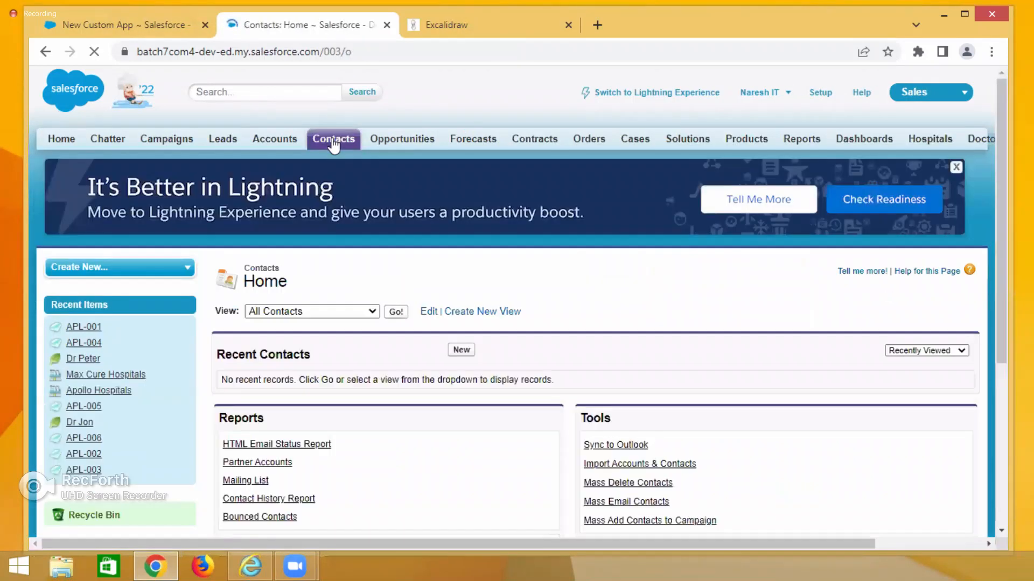
Open the All Contacts list view and review the first contact's record details.
click(394, 316)
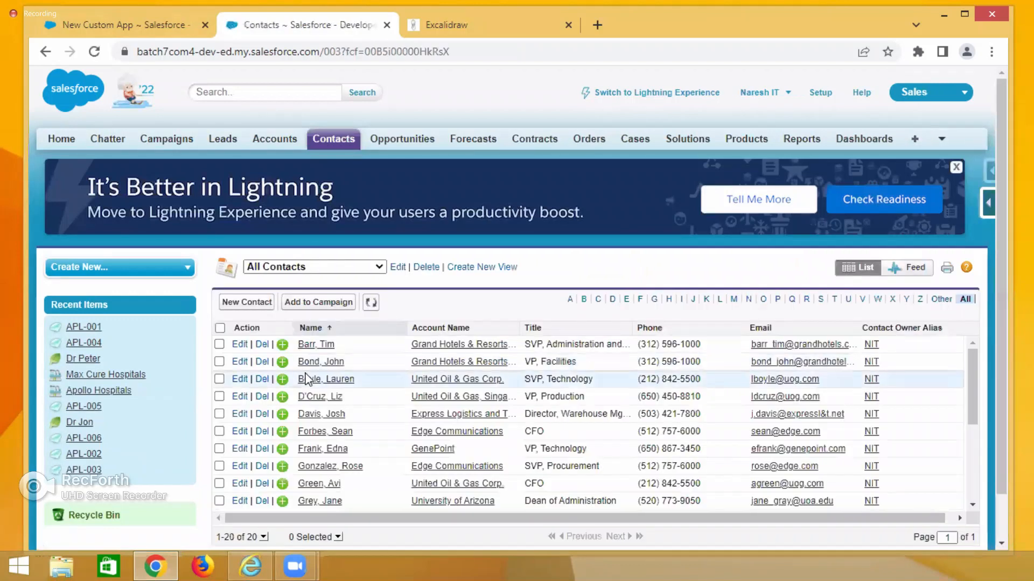
click(311, 347)
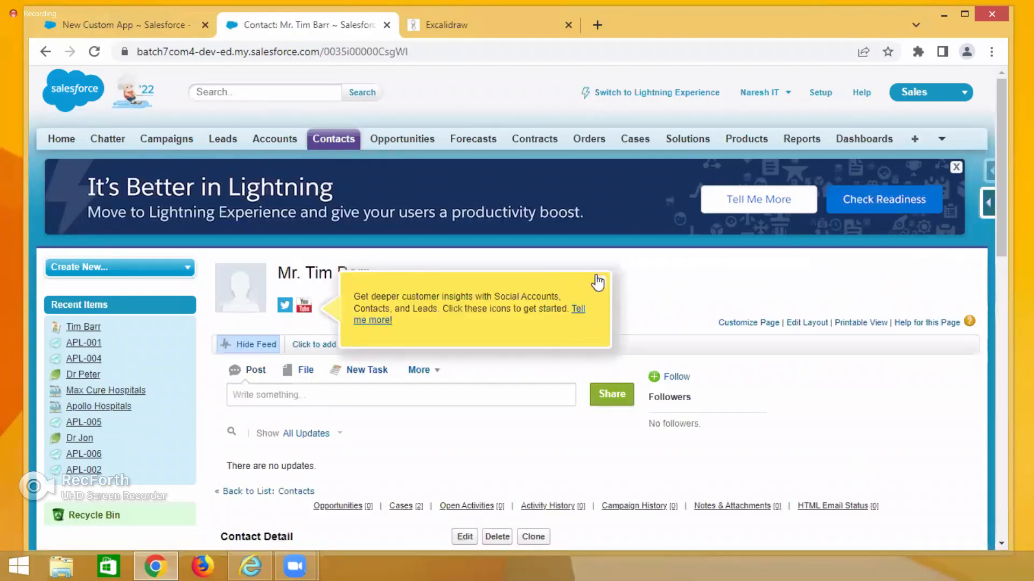
click(596, 277)
scroll(602, 291, down, 2)
scroll(602, 291, down, 3)
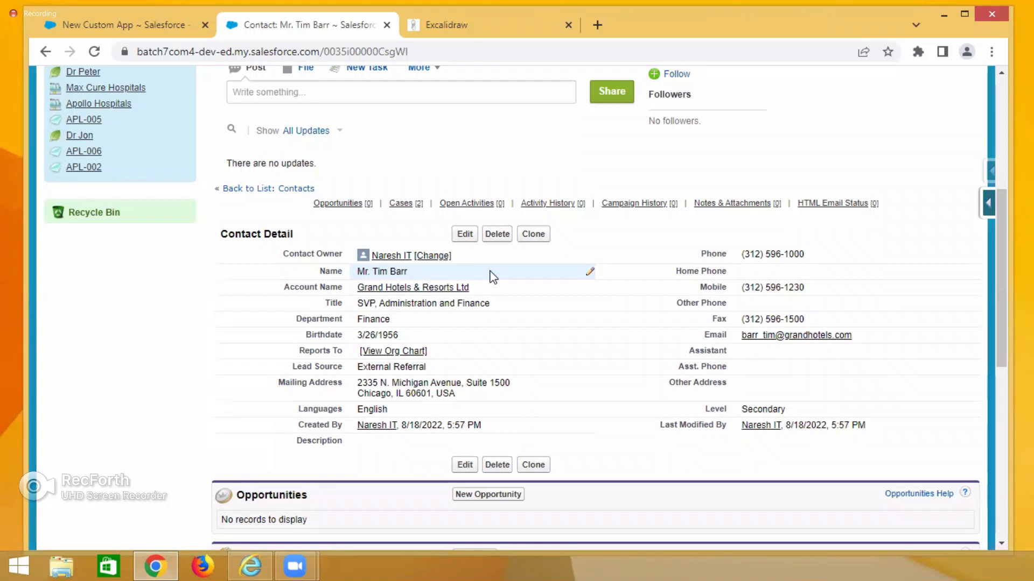
scroll(521, 219, up, 5)
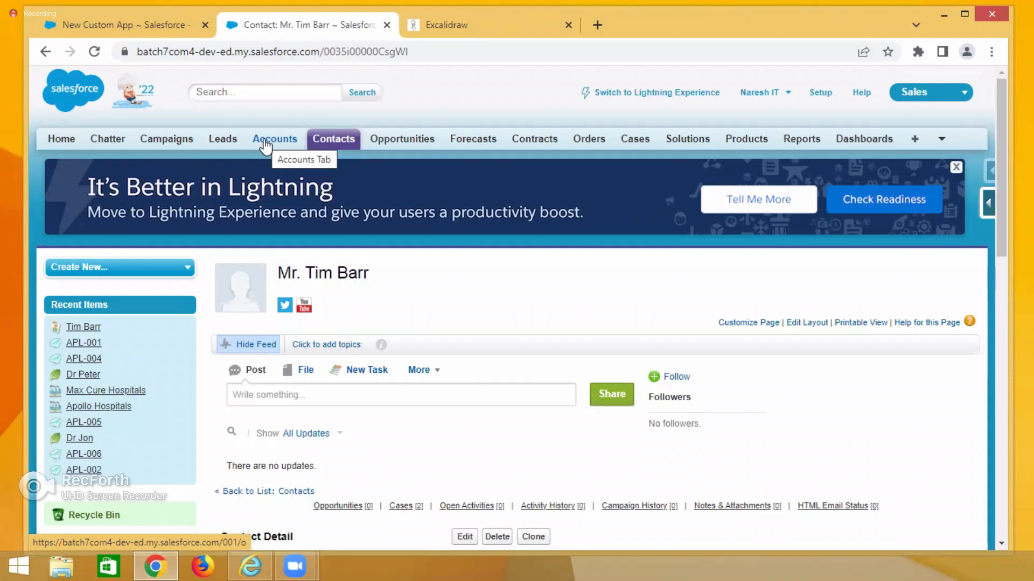
Return to the New Custom App wizard and continue with the Custom app type.
click(127, 26)
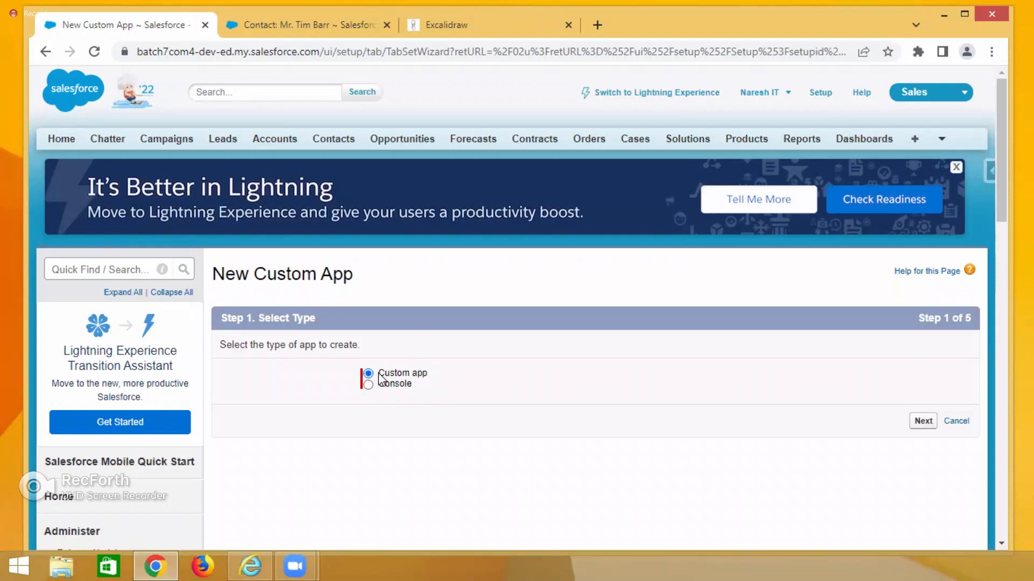
drag(380, 377, 431, 378)
click(922, 423)
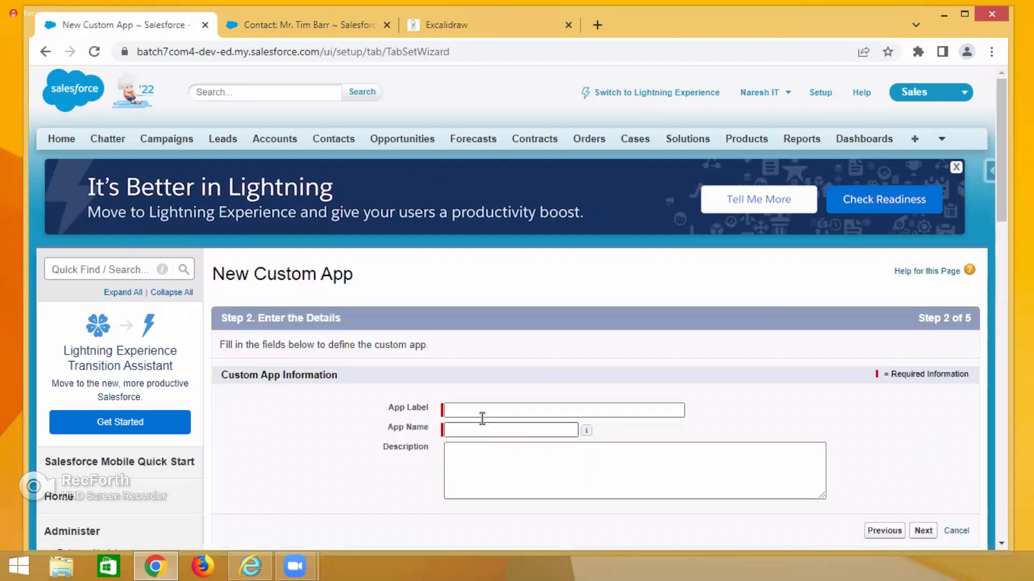
Set the app label and app name to HMS and continue to the logo step.
click(480, 411)
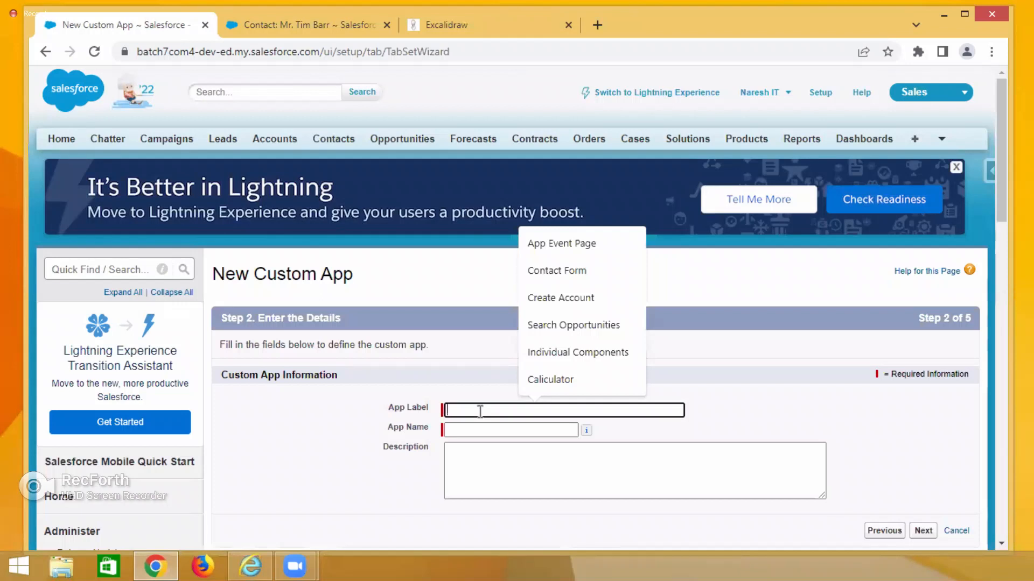
text(HMS)
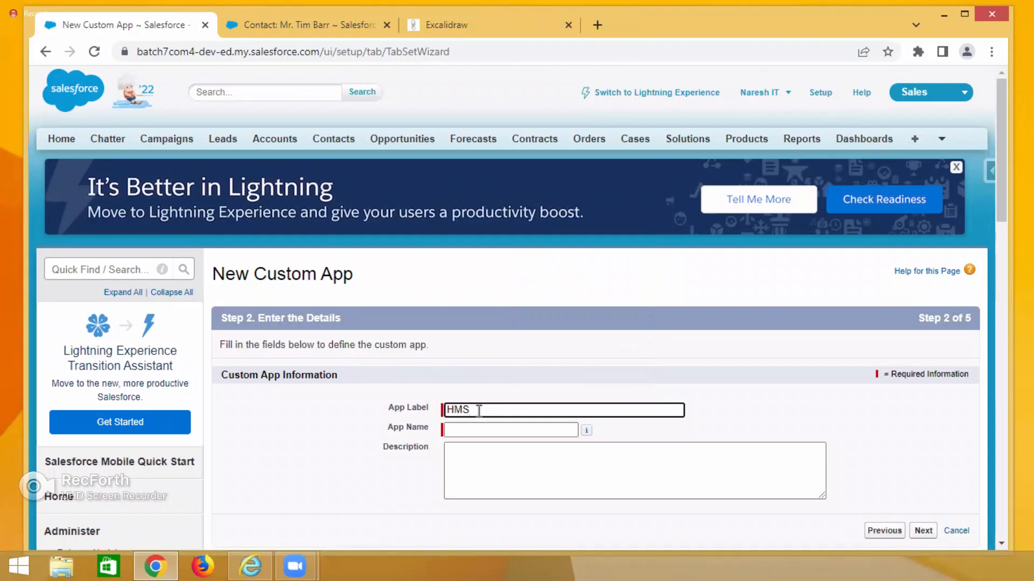
click(478, 429)
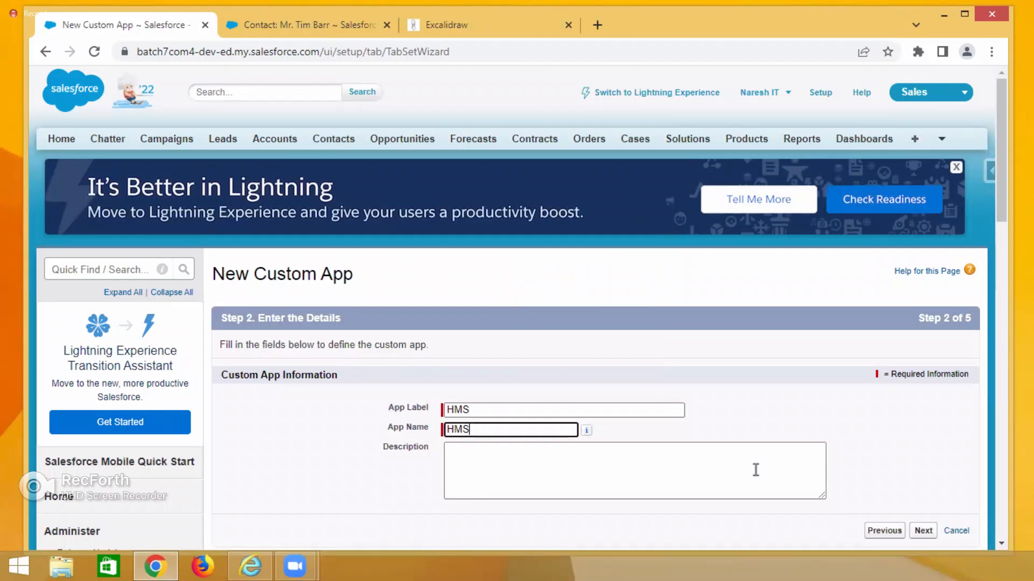
scroll(620, 457, down, 3)
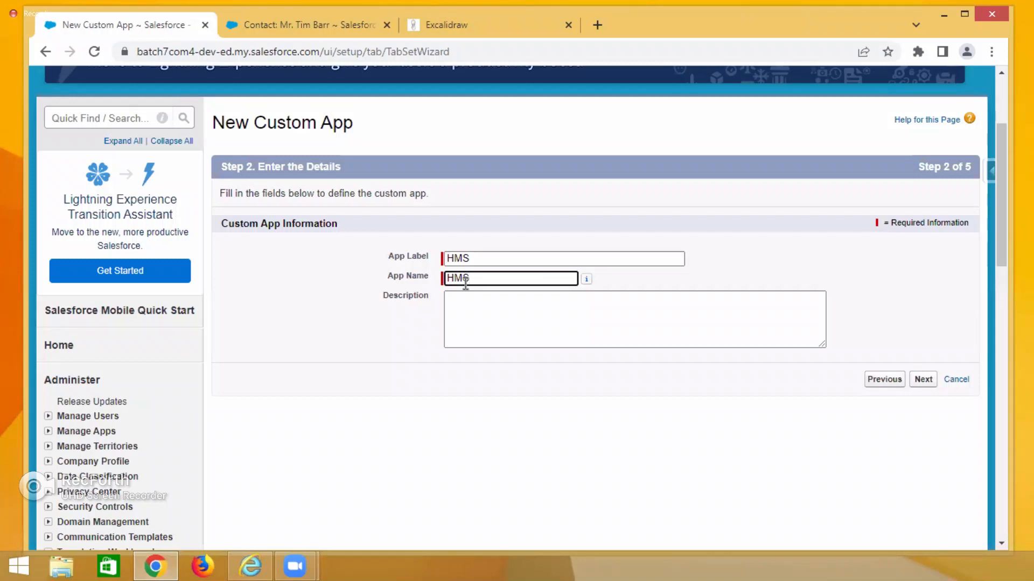
click(924, 380)
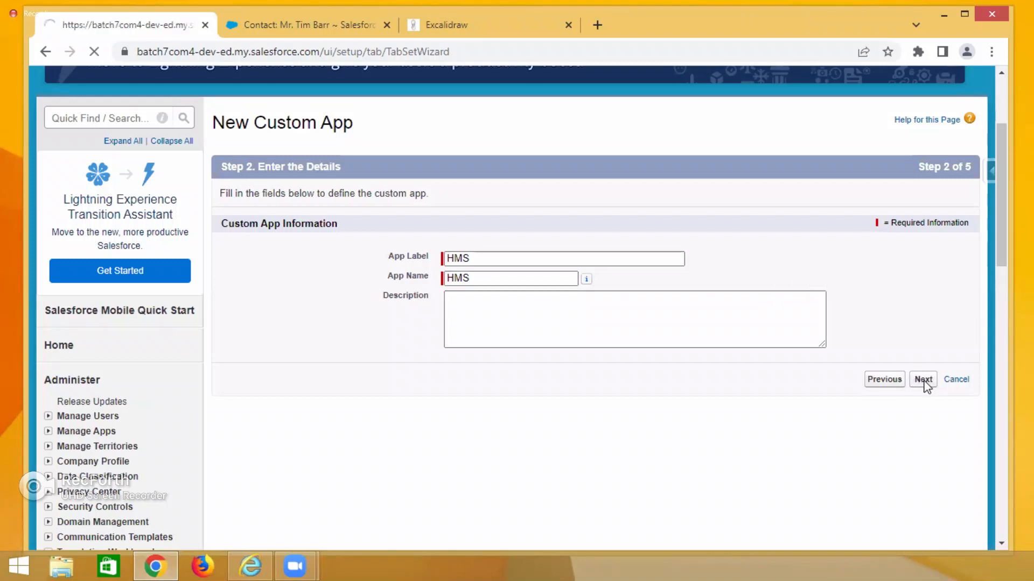
Examine the logo file size and image dimension requirements in the logo step's note.
scroll(752, 368, down, 2)
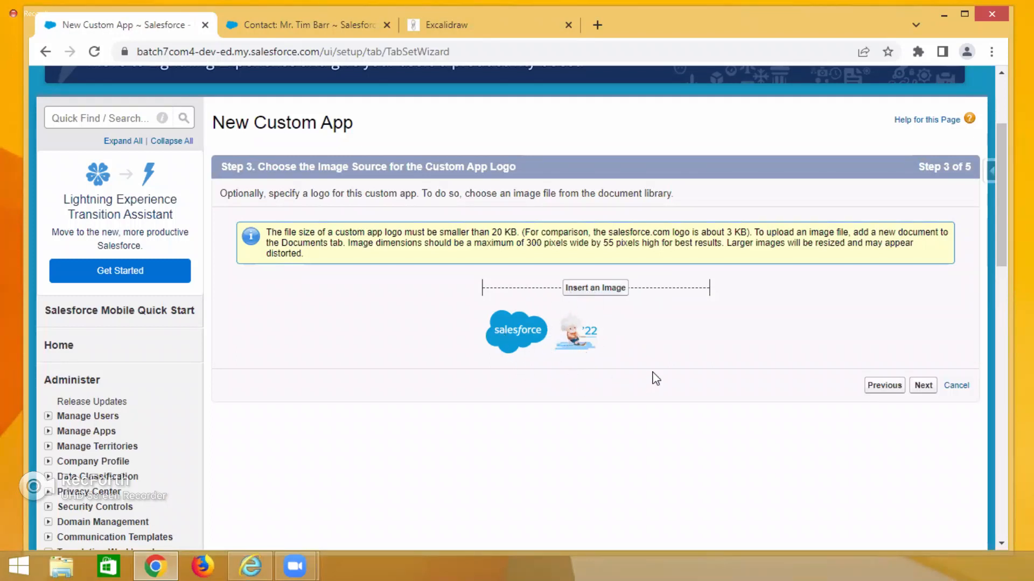
drag(490, 233, 515, 237)
drag(466, 243, 659, 246)
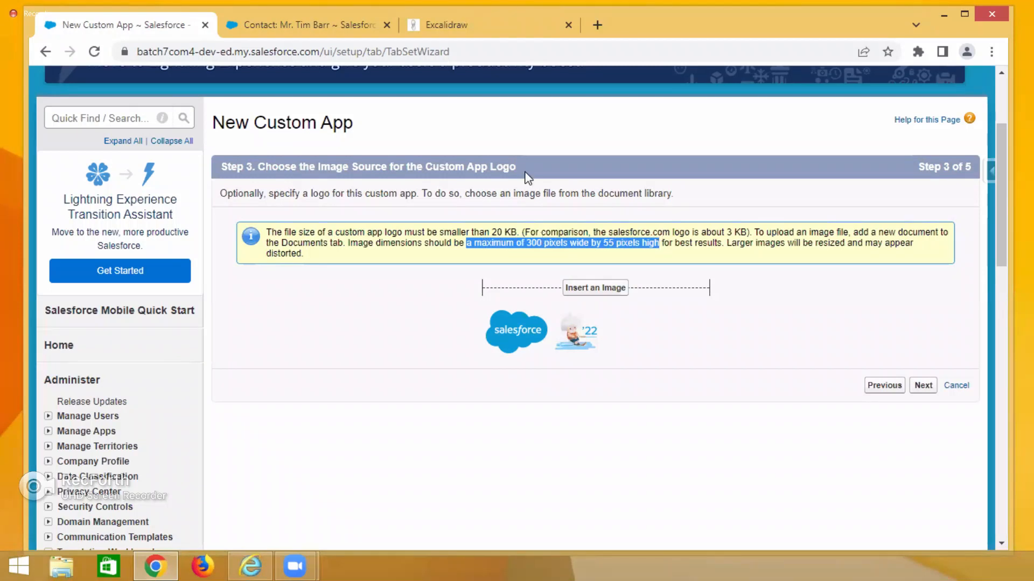
drag(445, 232, 521, 234)
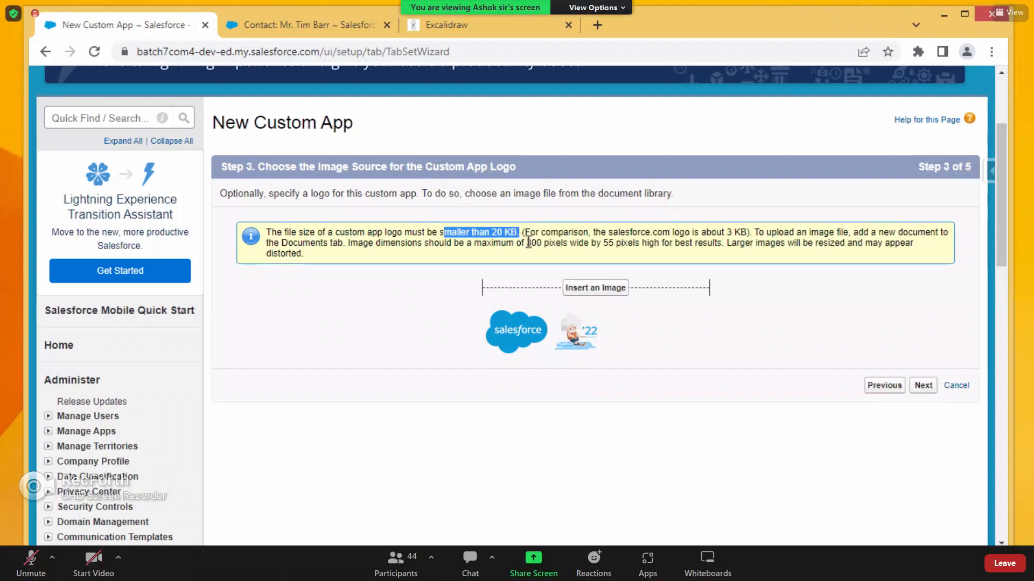
Open the logo image picker to check the available documents, then close it.
click(611, 287)
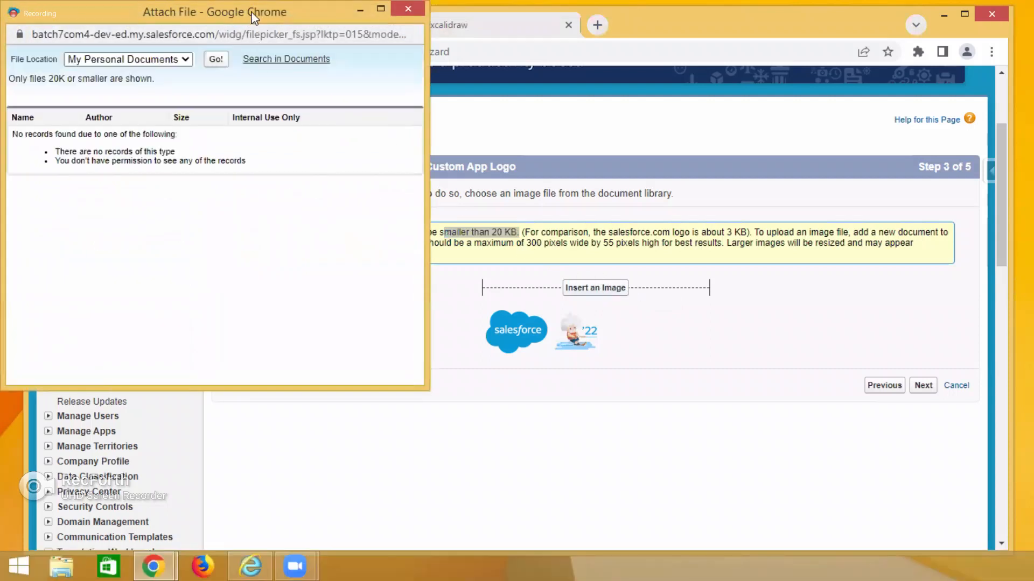
drag(253, 17, 445, 55)
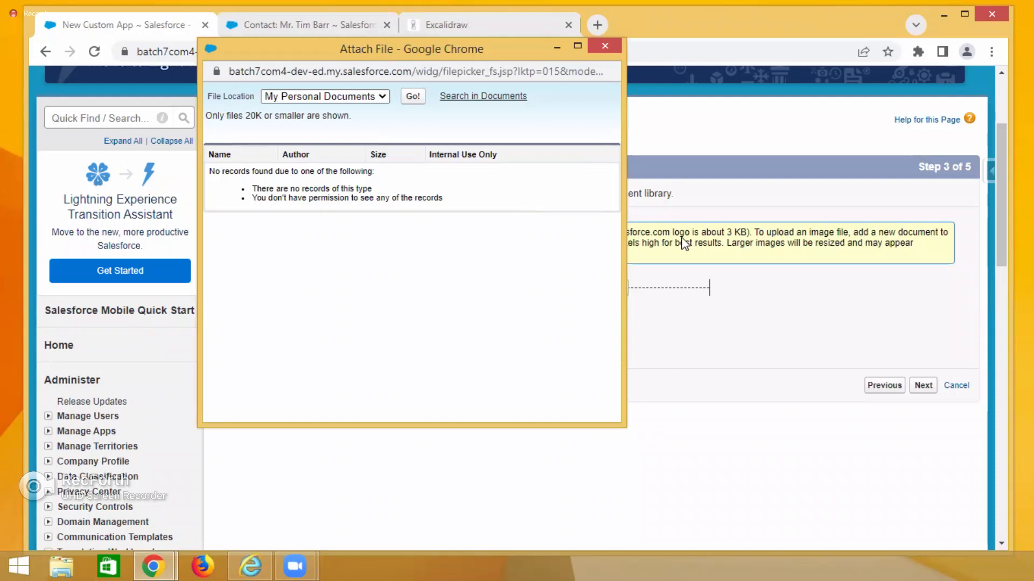
click(603, 47)
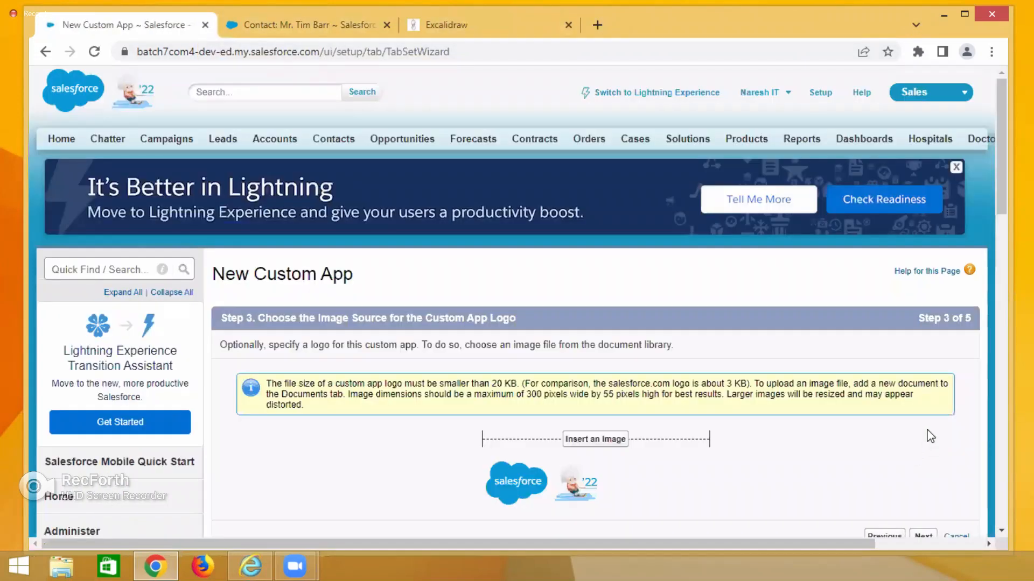
scroll(919, 360, down, 4)
click(922, 311)
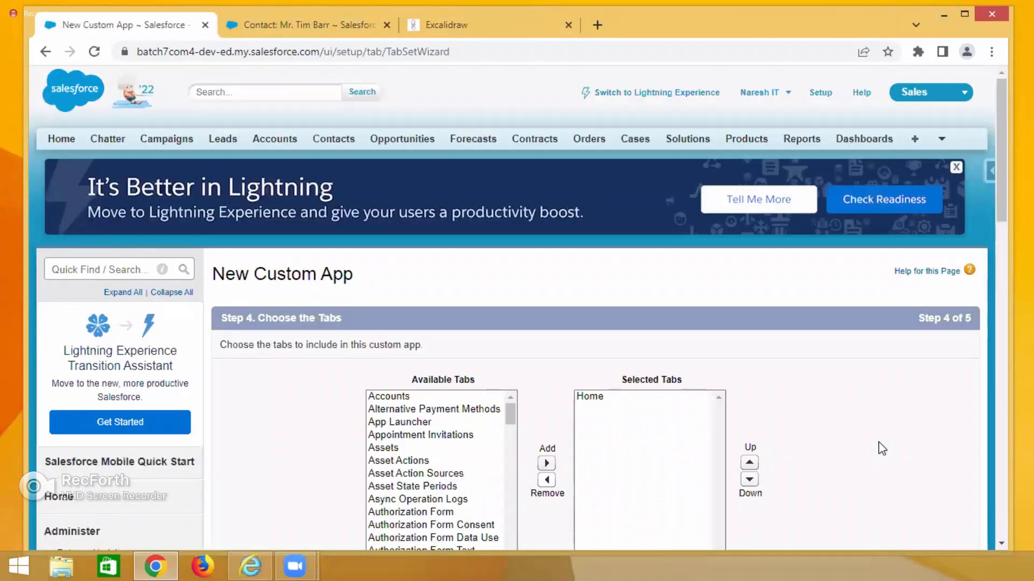
scroll(881, 448, down, 4)
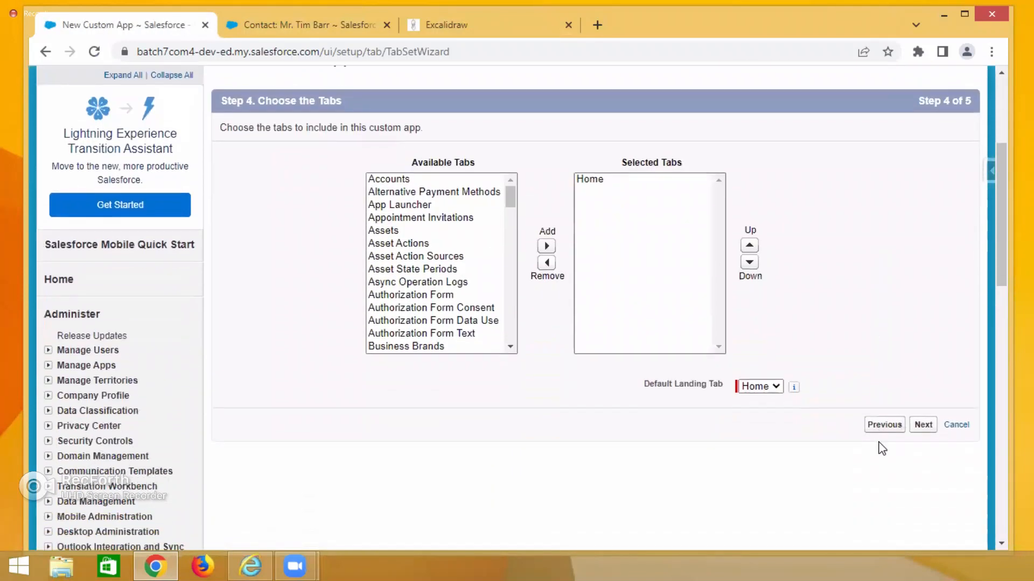
scroll(879, 444, down, 2)
click(867, 263)
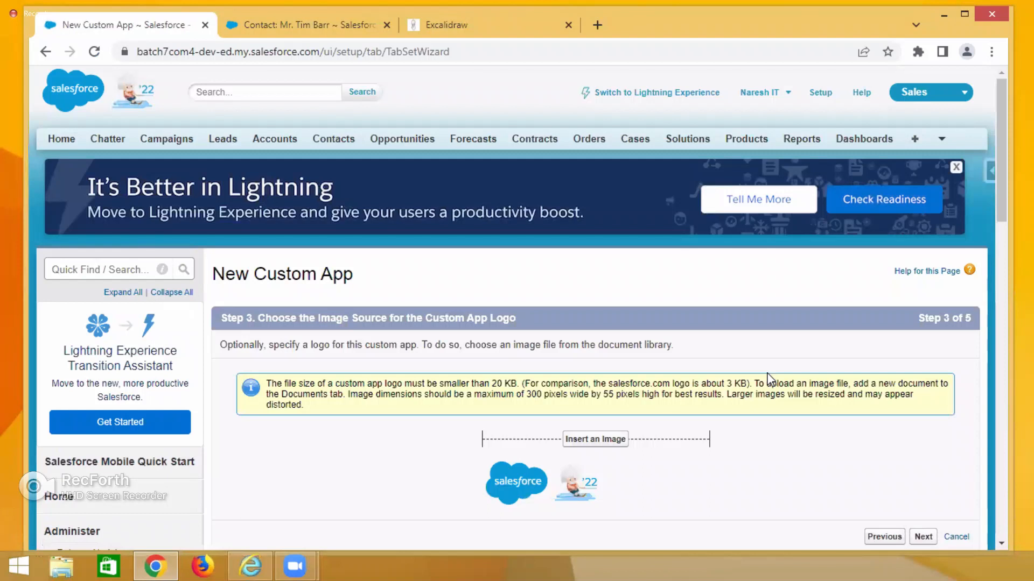
Open the image picker again, check the My Personal Documents location, and close it.
click(583, 437)
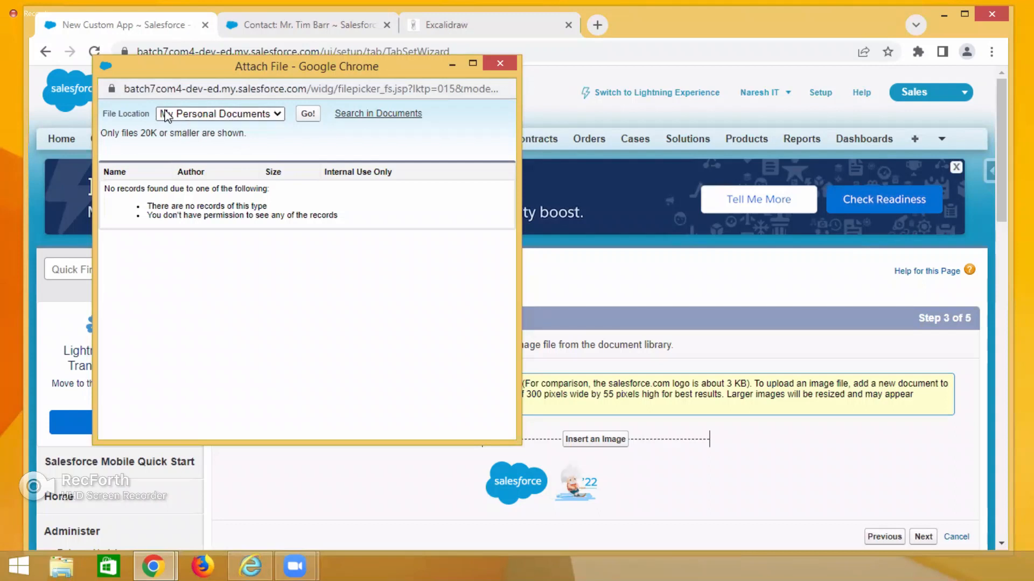
click(219, 115)
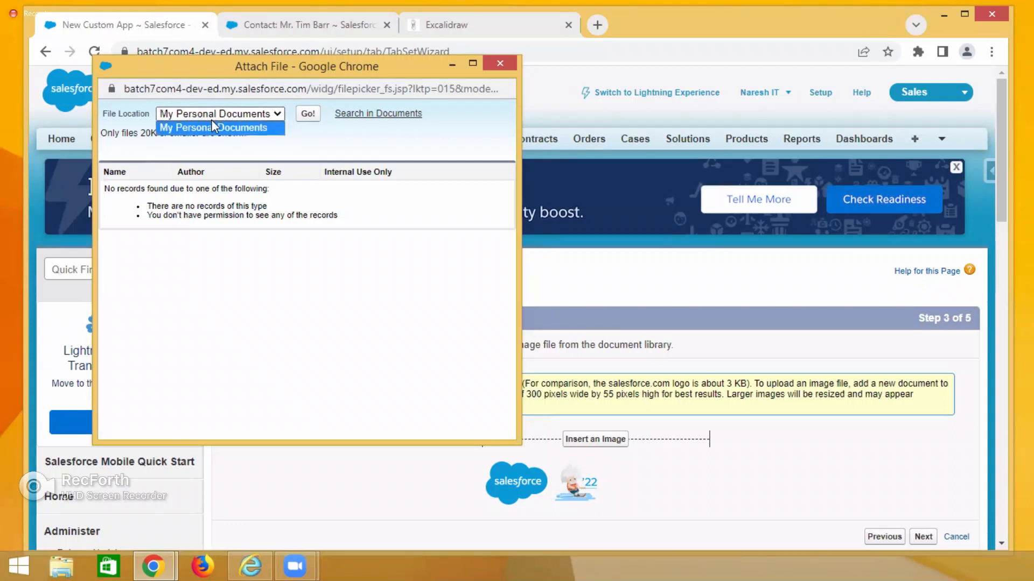
click(239, 132)
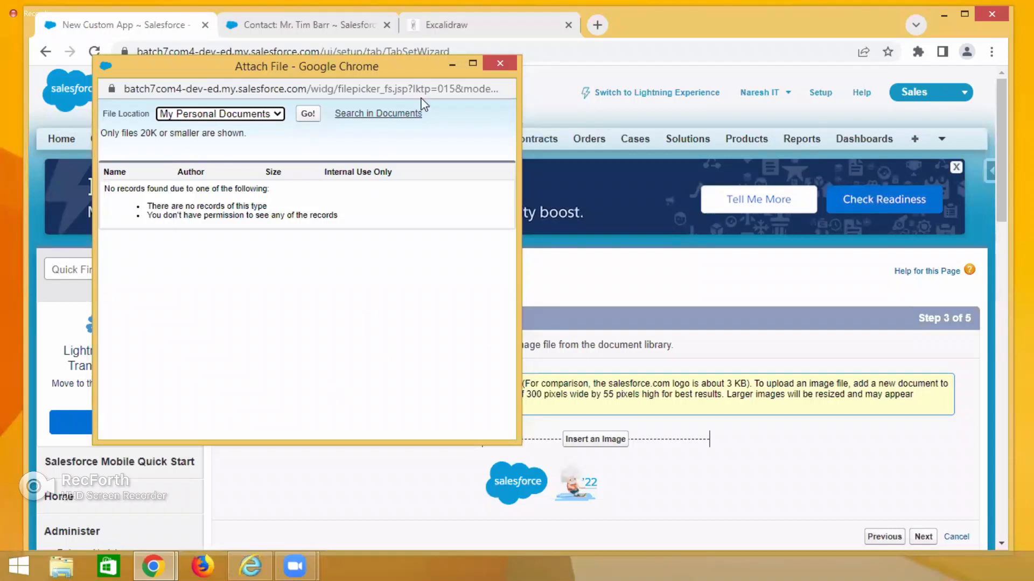
click(449, 67)
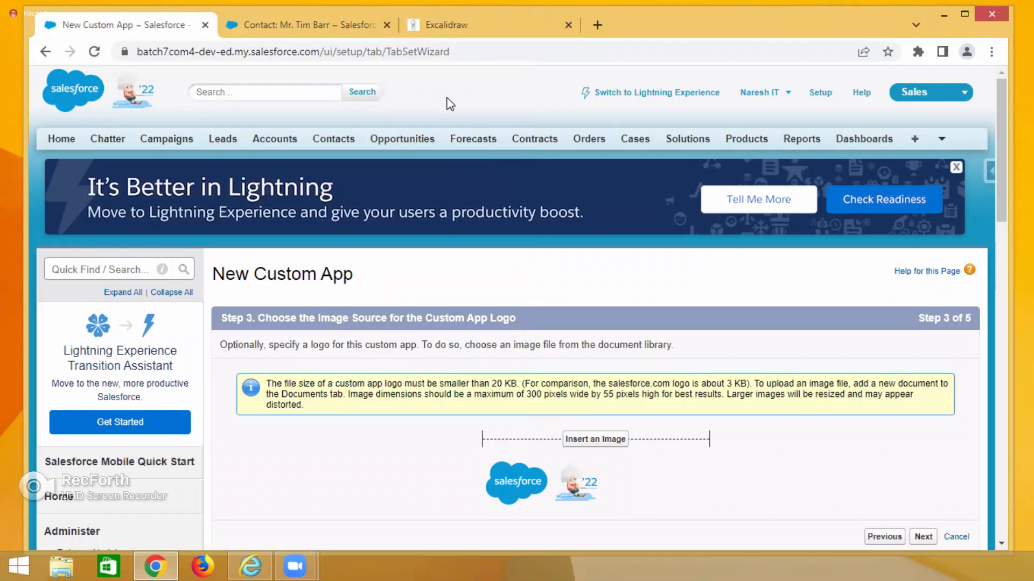
Open a new browser tab and search Google for logo small.
click(597, 25)
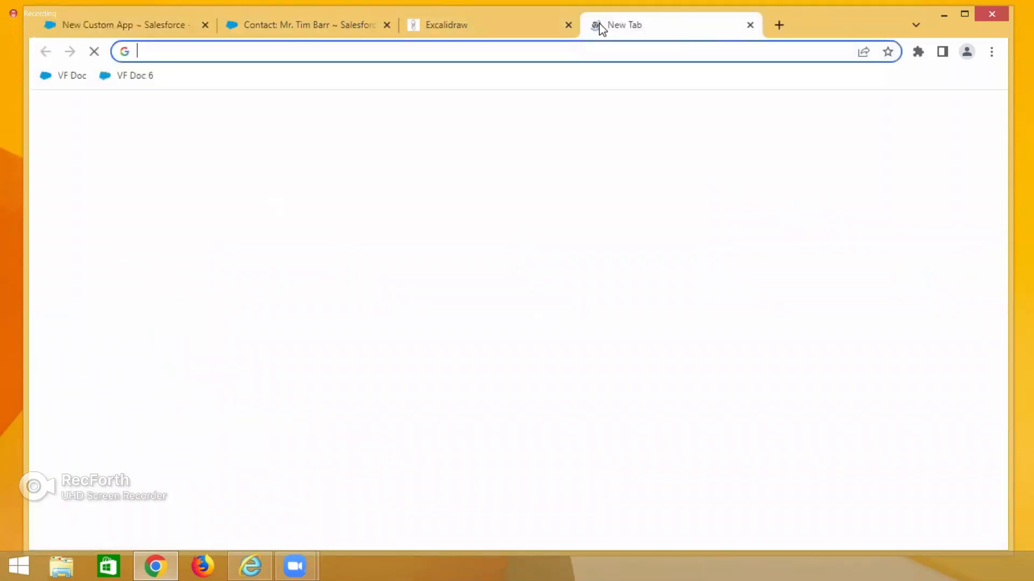
text(googl)
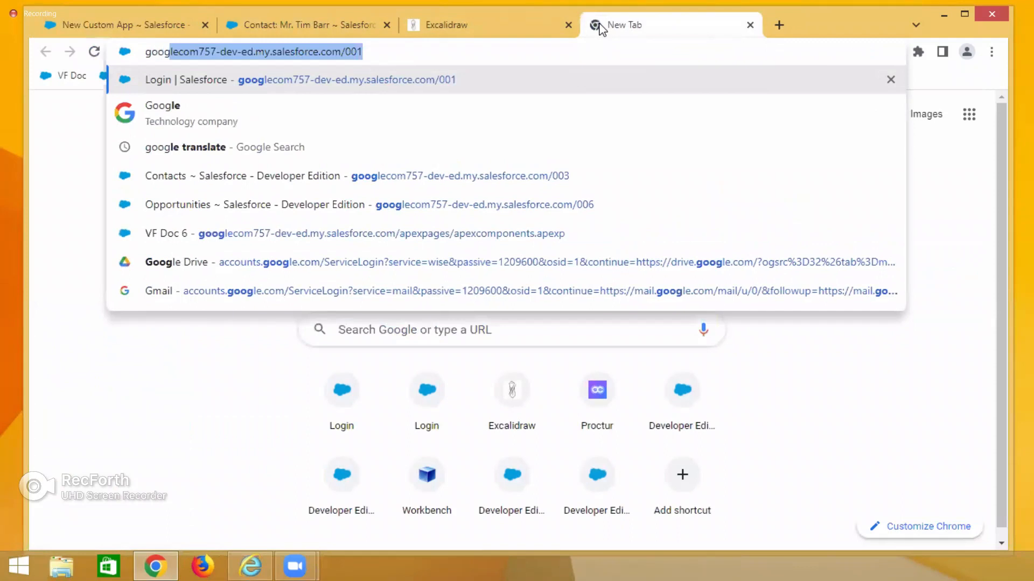
key(BackSpace)
key(BackSpace)
key(BackSpace)
key(BackSpace)
key(BackSpace)
key(BackSpace)
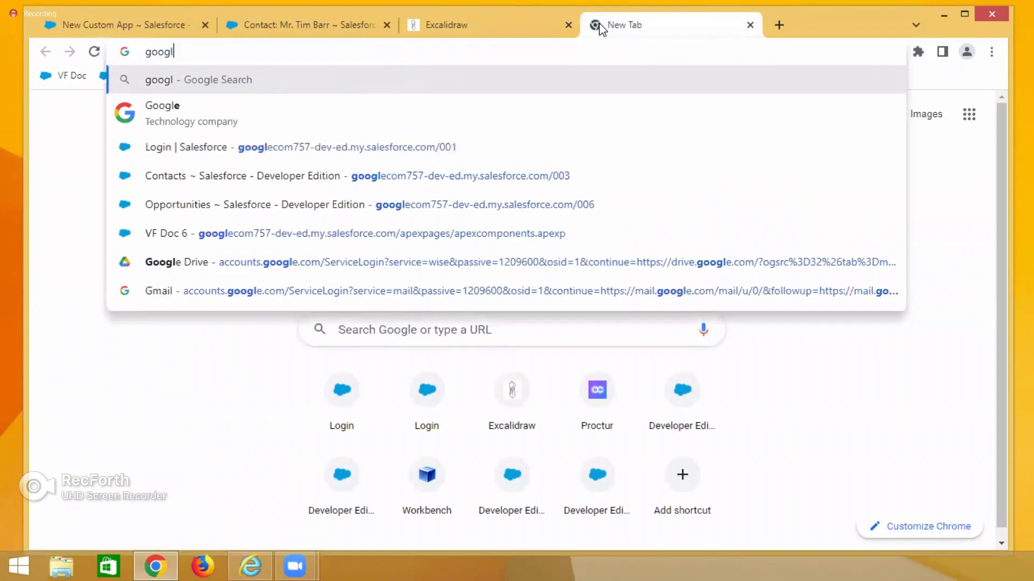
text(logo)
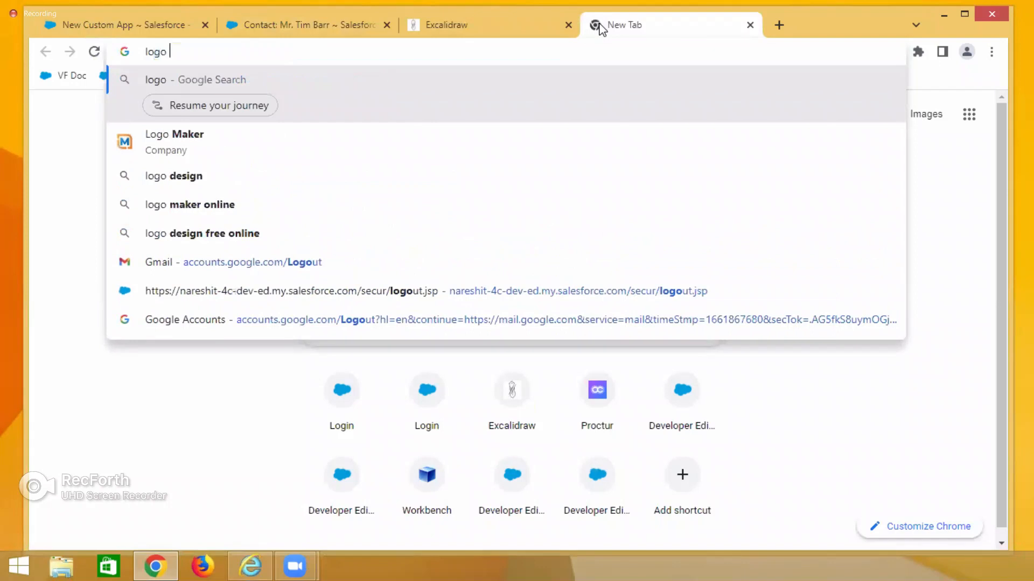
text( small)
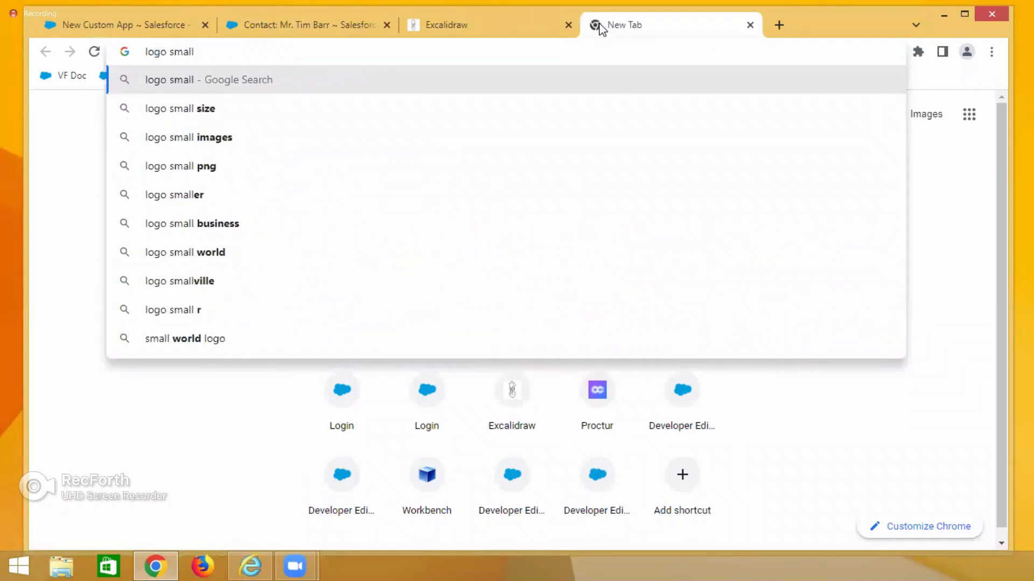
key(Return)
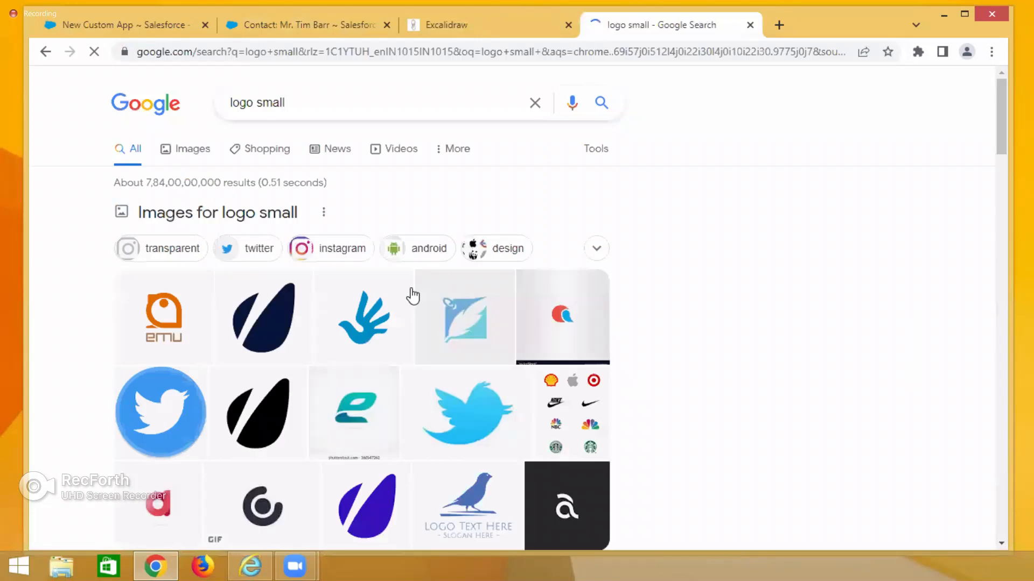
Save the blue hand-shaped logo image from the search results to the Desktop as HMSLOgo.
click(359, 313)
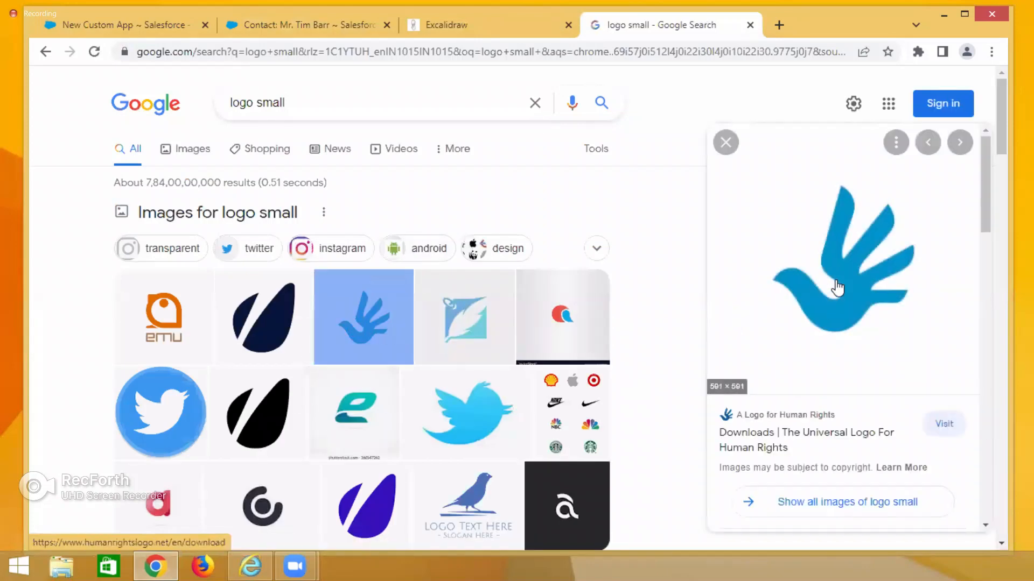
right_click(837, 288)
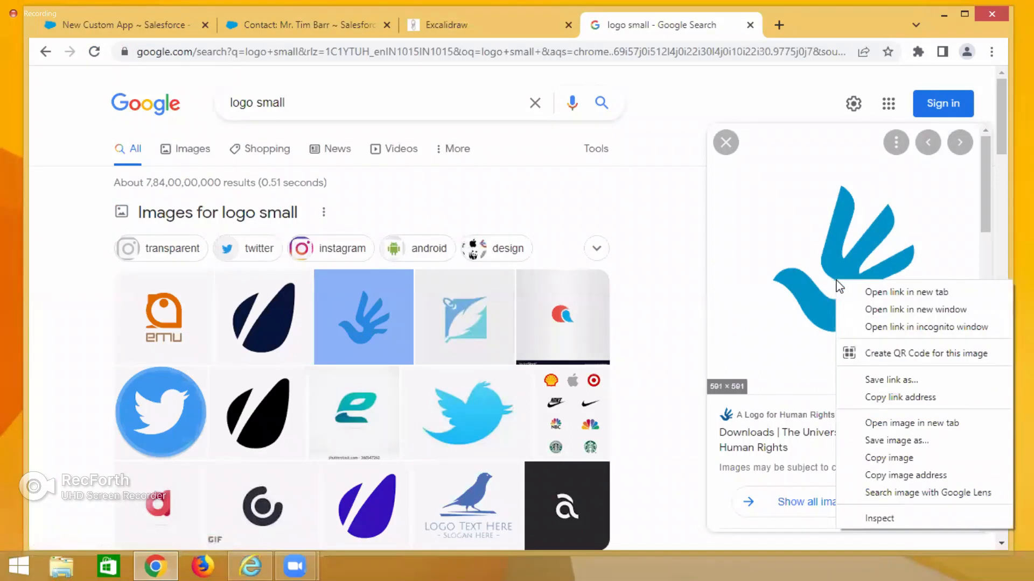
click(875, 443)
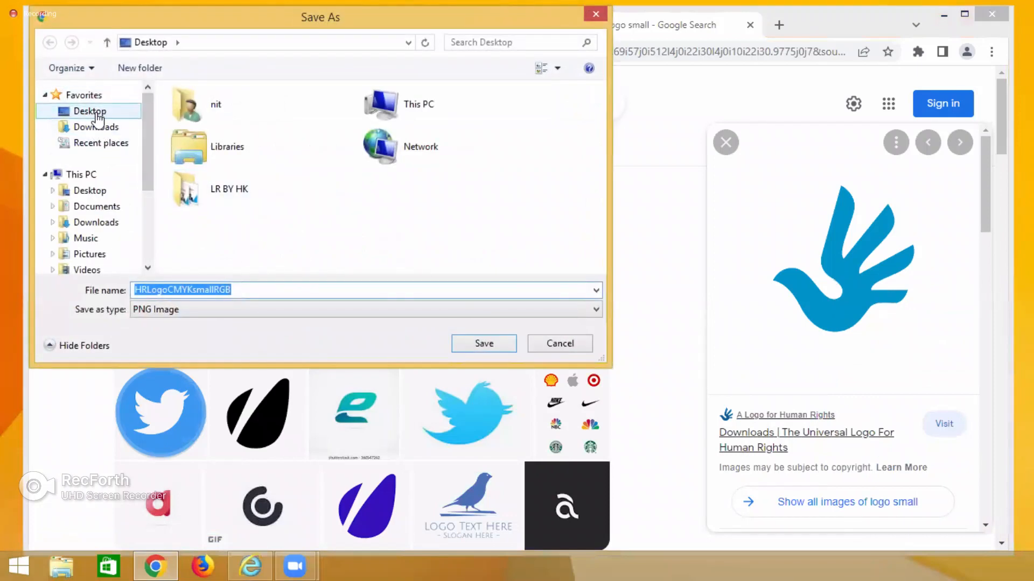
click(97, 113)
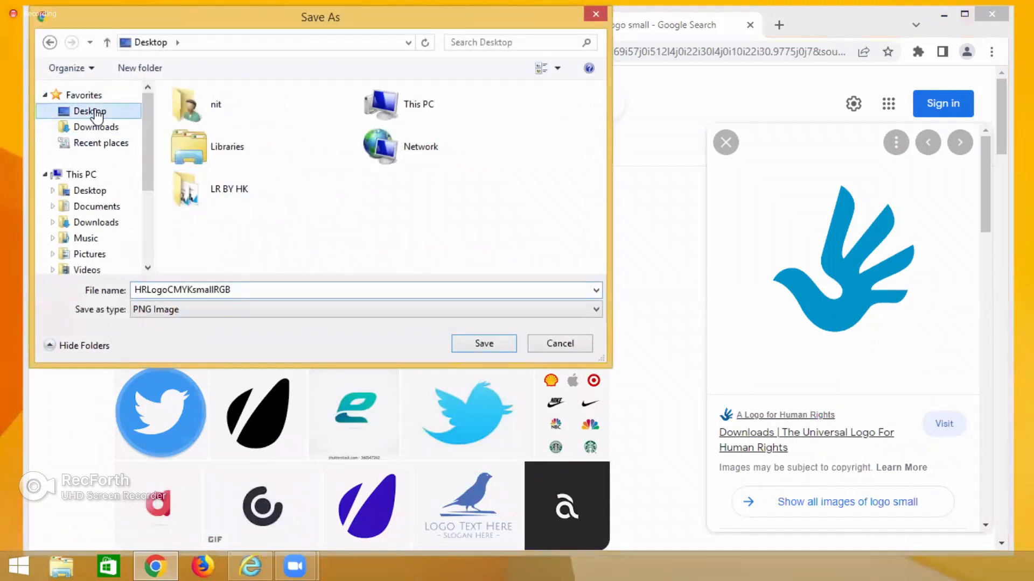
click(246, 290)
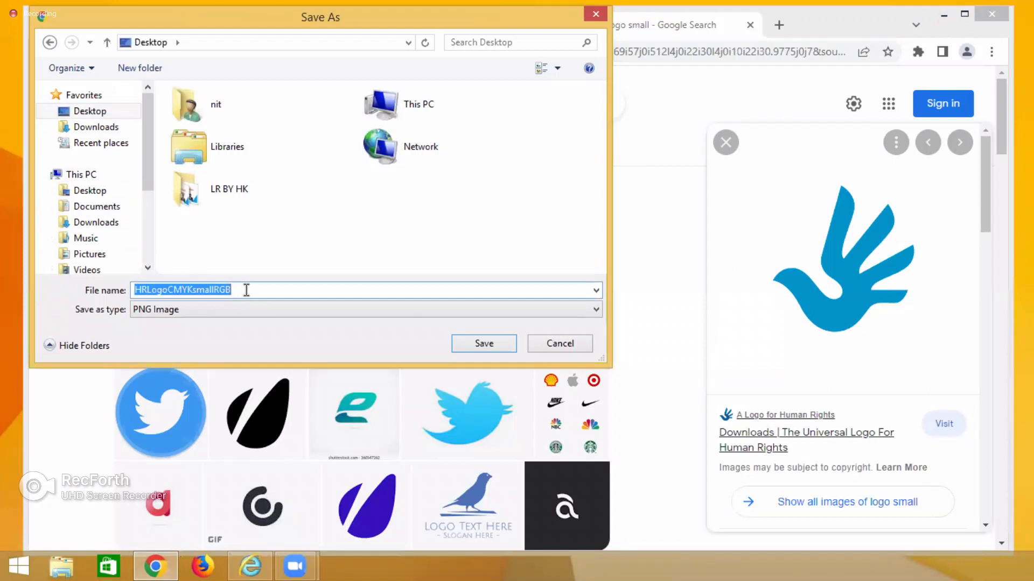
text(HMSLOgo)
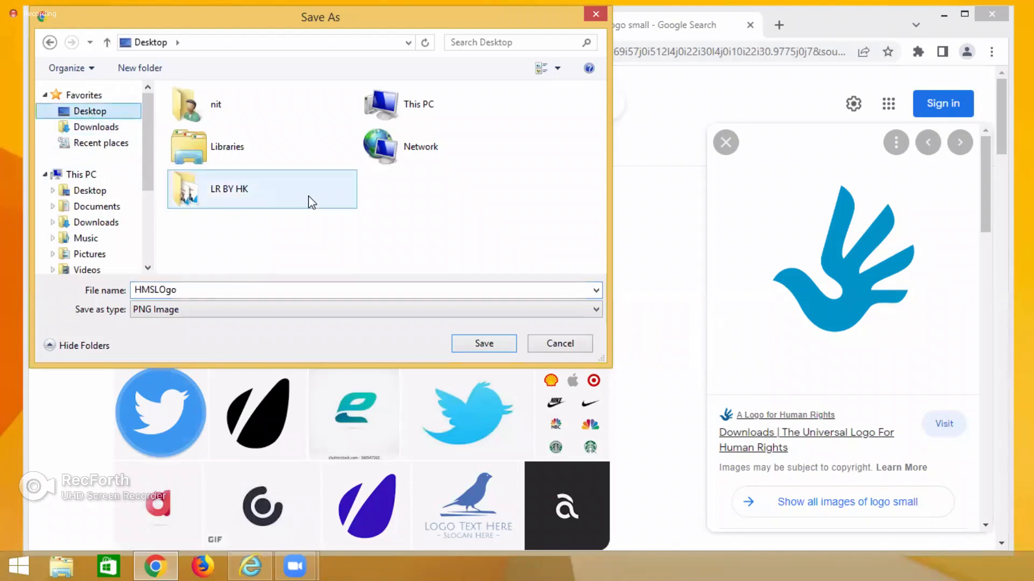
click(469, 344)
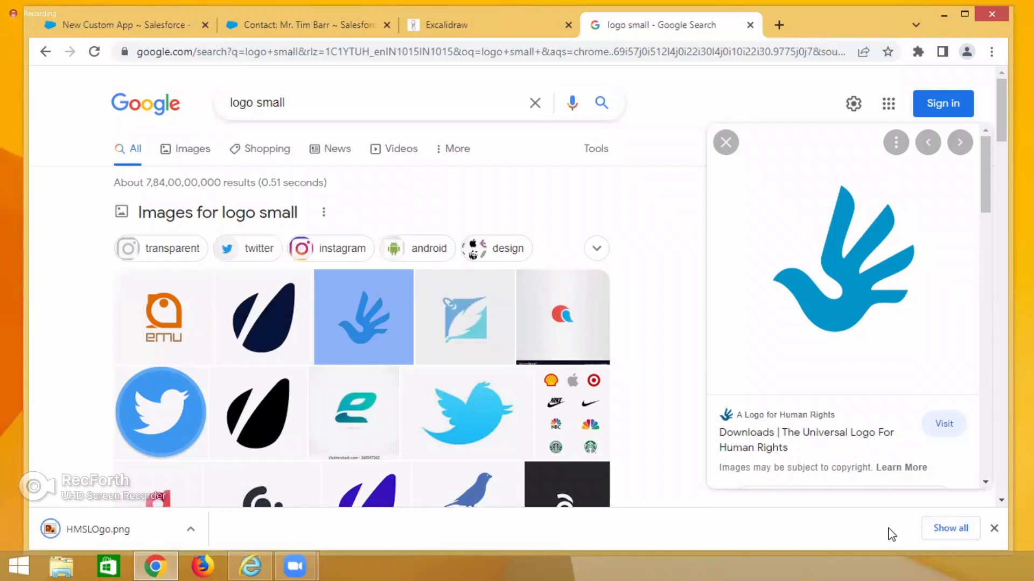
Open the downloaded HMSLOgo file in its folder to check its file size.
click(936, 535)
click(350, 231)
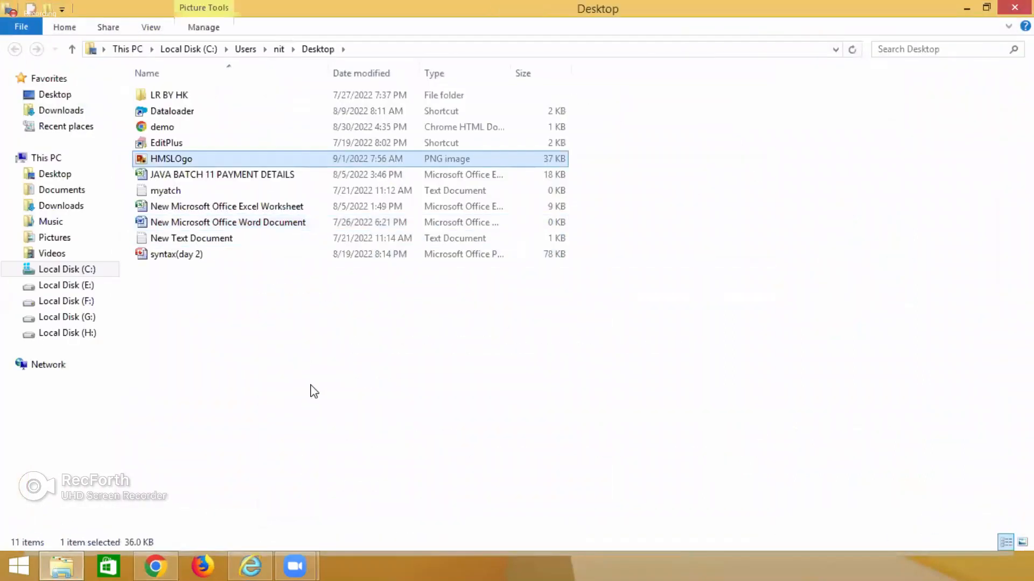
click(226, 313)
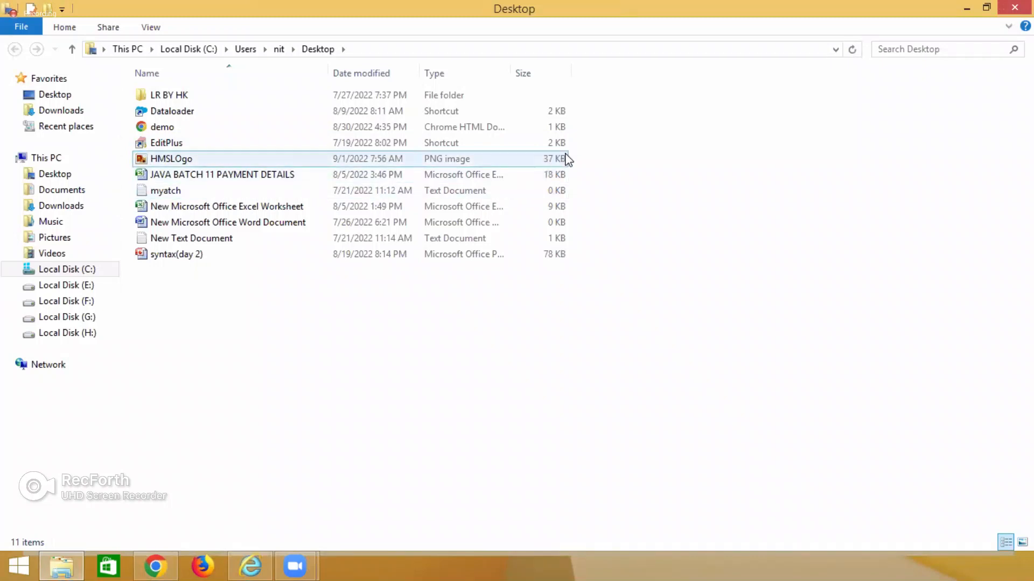
click(966, 8)
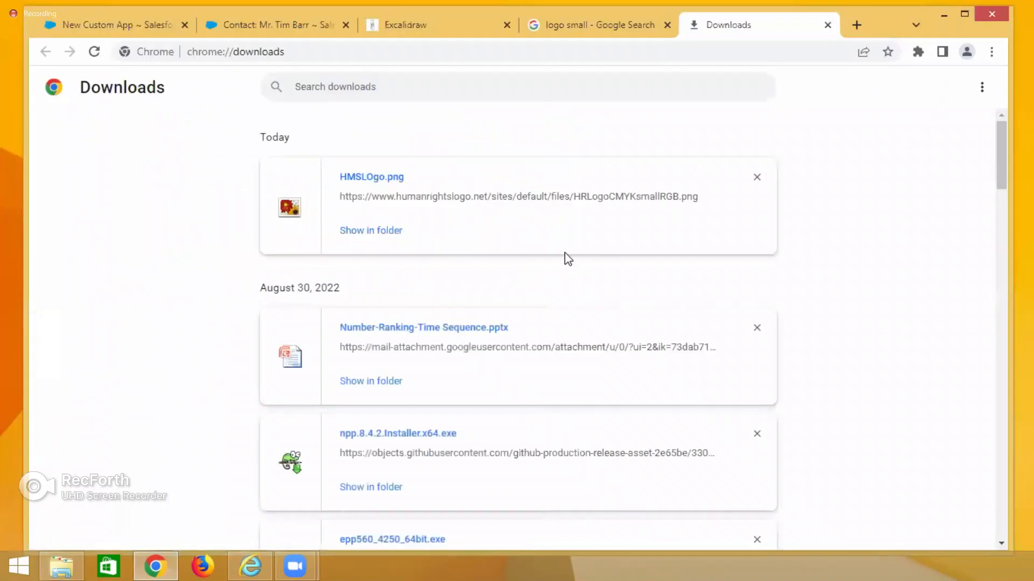
Save the red letter-a logo image from the search results to the Desktop under its default name.
click(587, 25)
scroll(441, 376, down, 8)
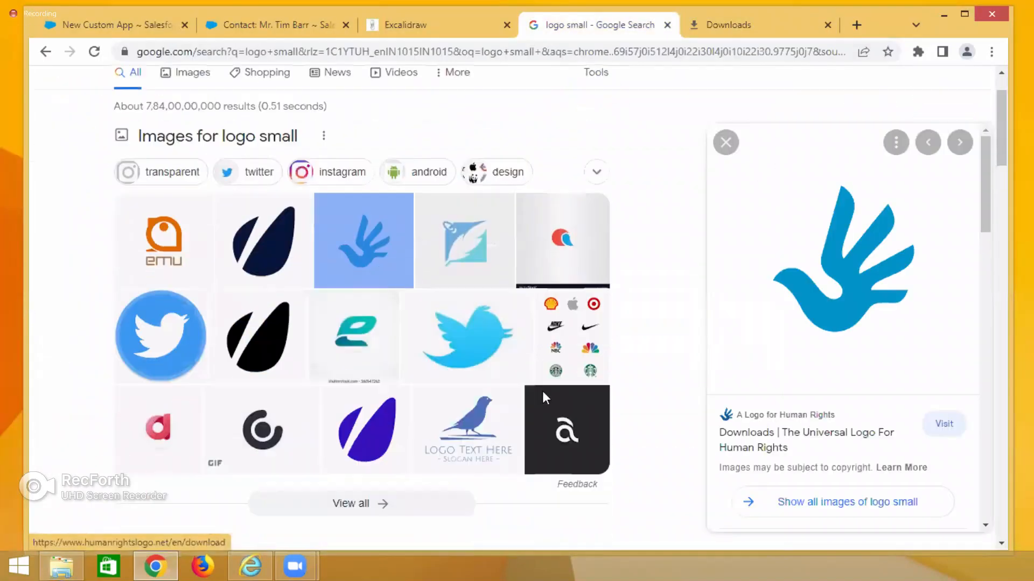
scroll(547, 397, up, 4)
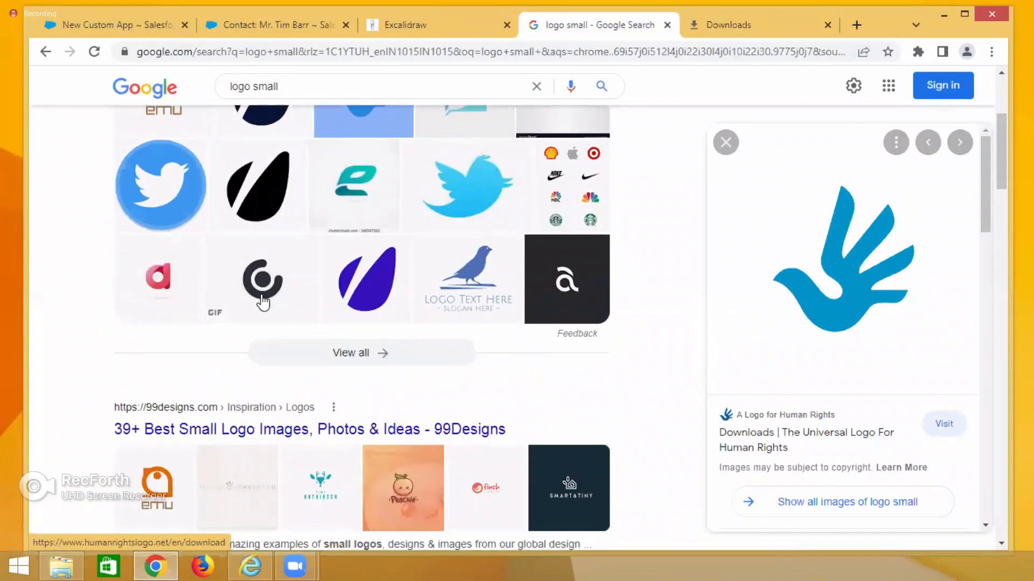
click(159, 279)
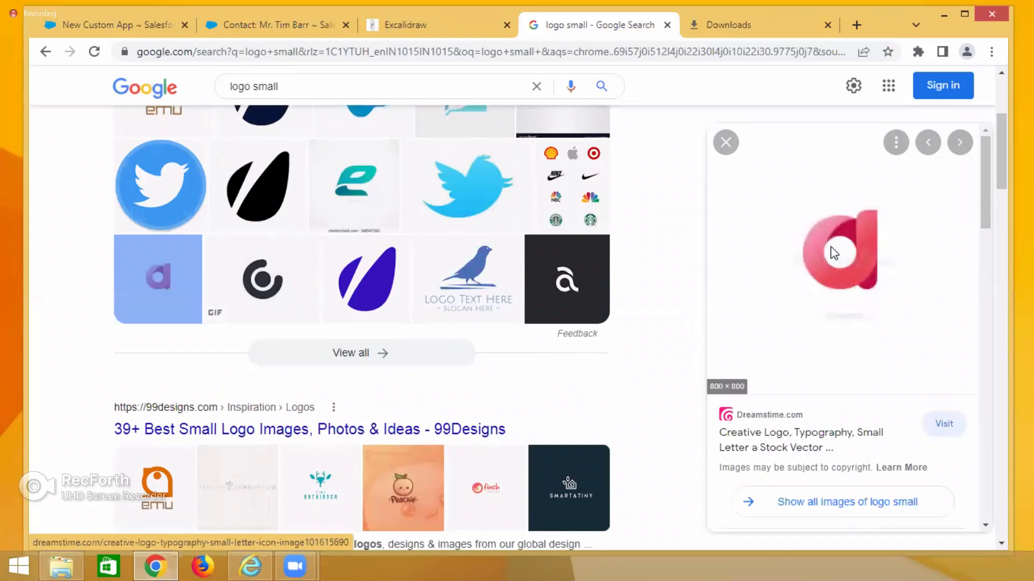
right_click(832, 252)
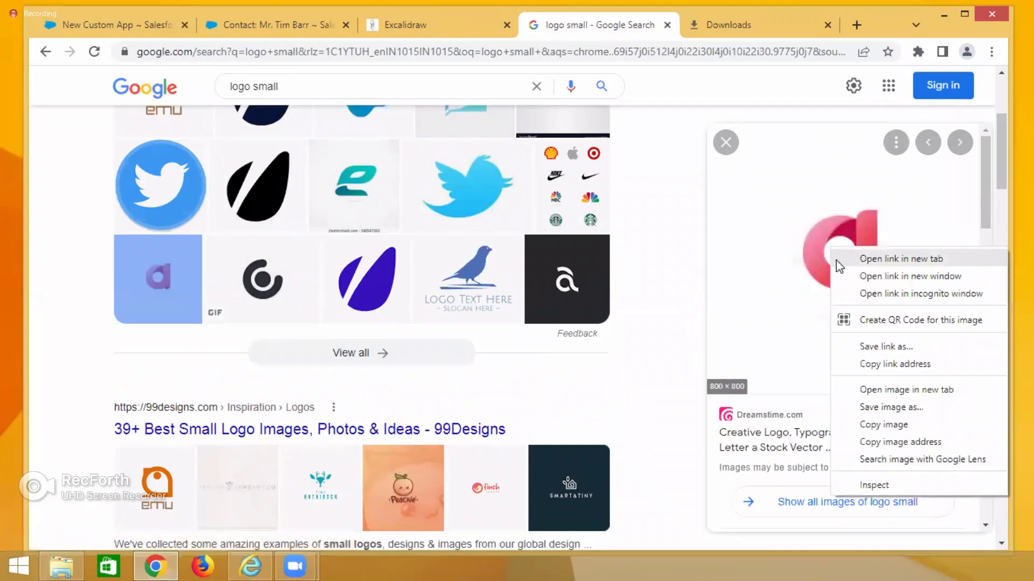
click(900, 409)
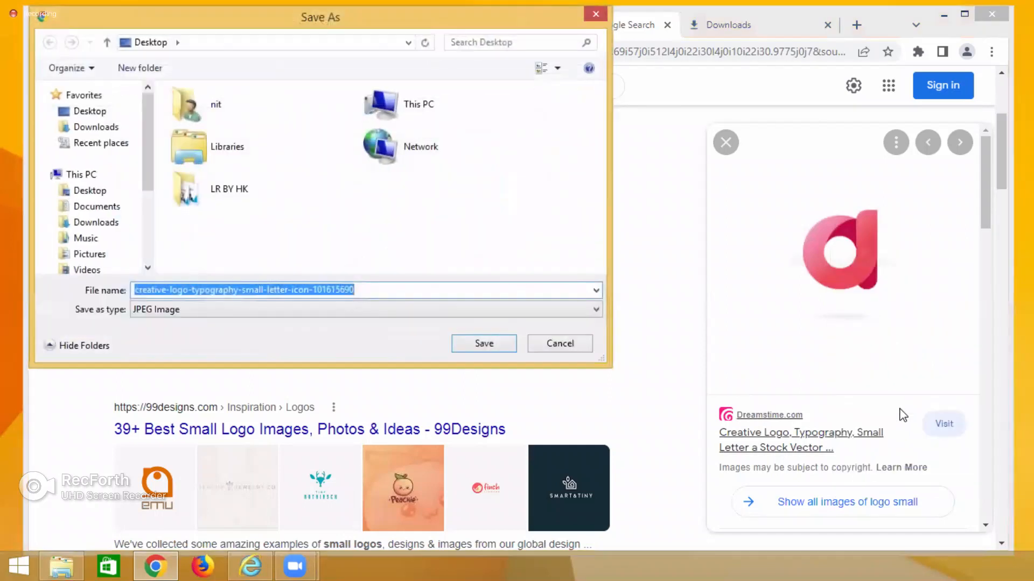
click(108, 112)
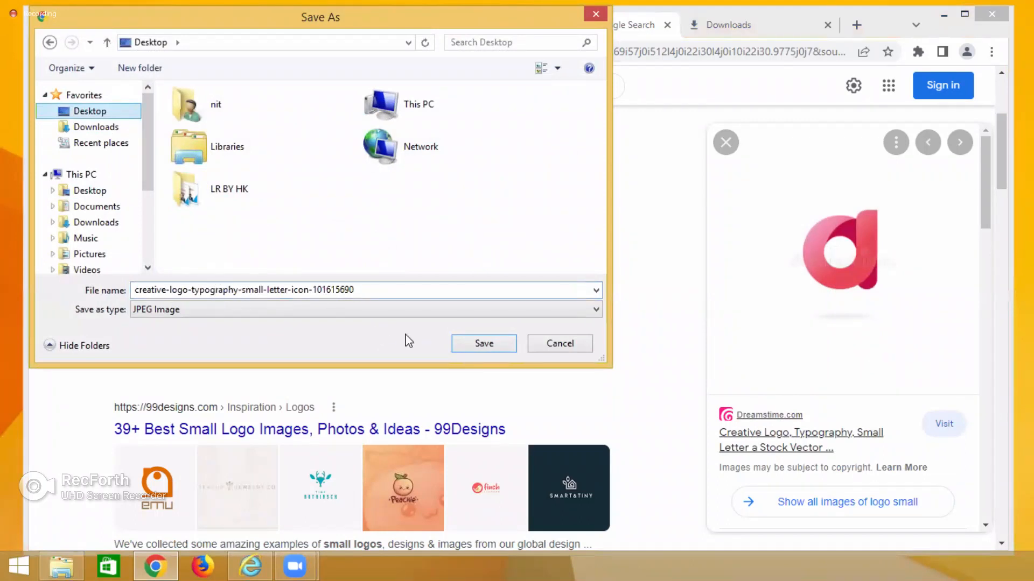
click(491, 345)
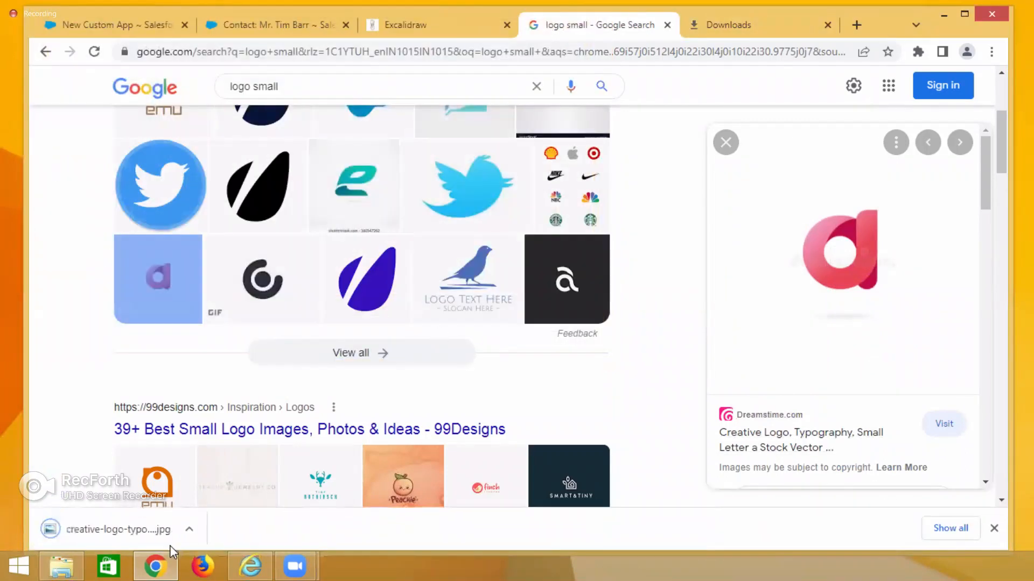
Open the downloaded JPEG logo in its folder and rename it MYLogo.
click(950, 528)
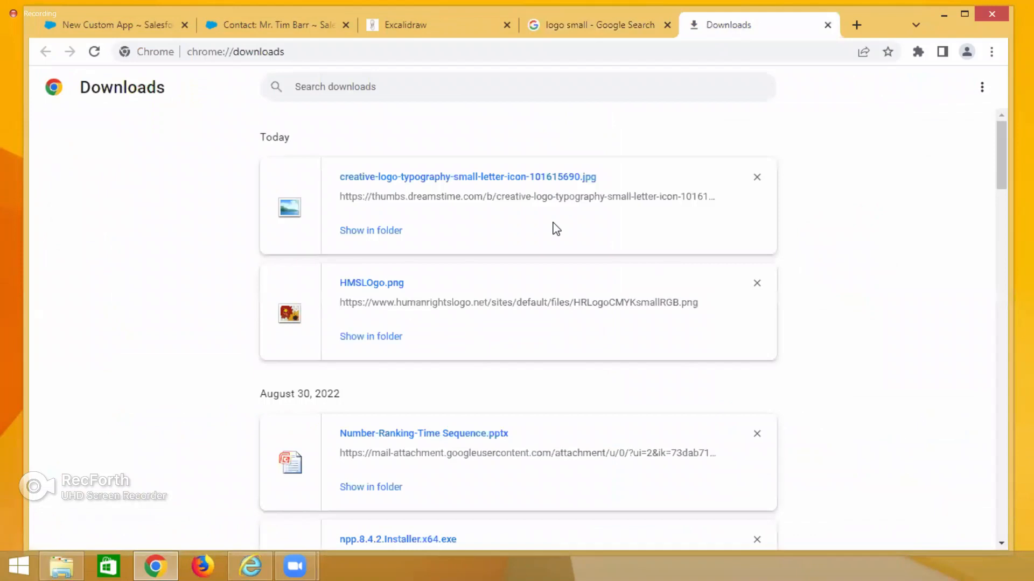
click(341, 231)
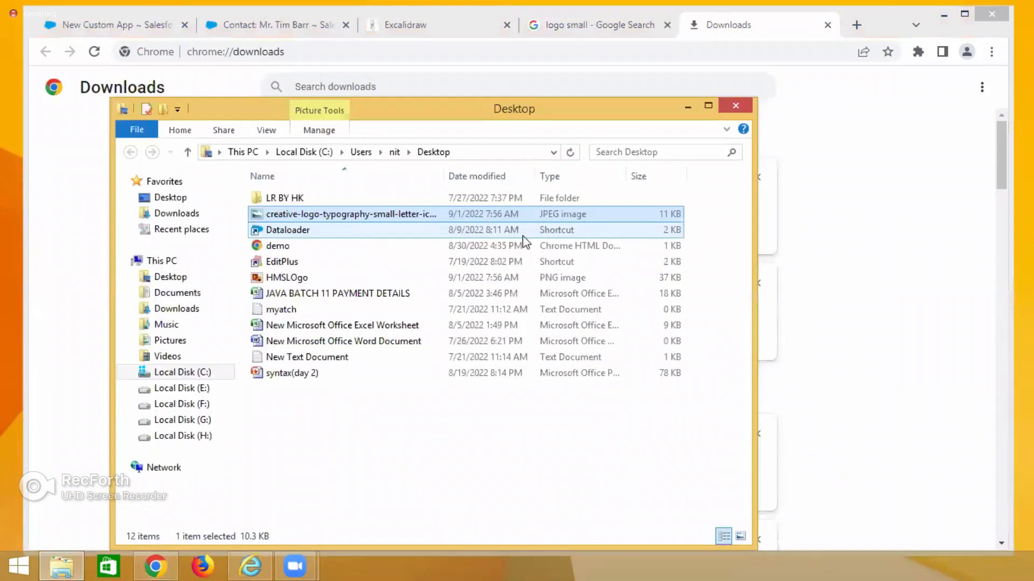
click(343, 214)
right_click(343, 214)
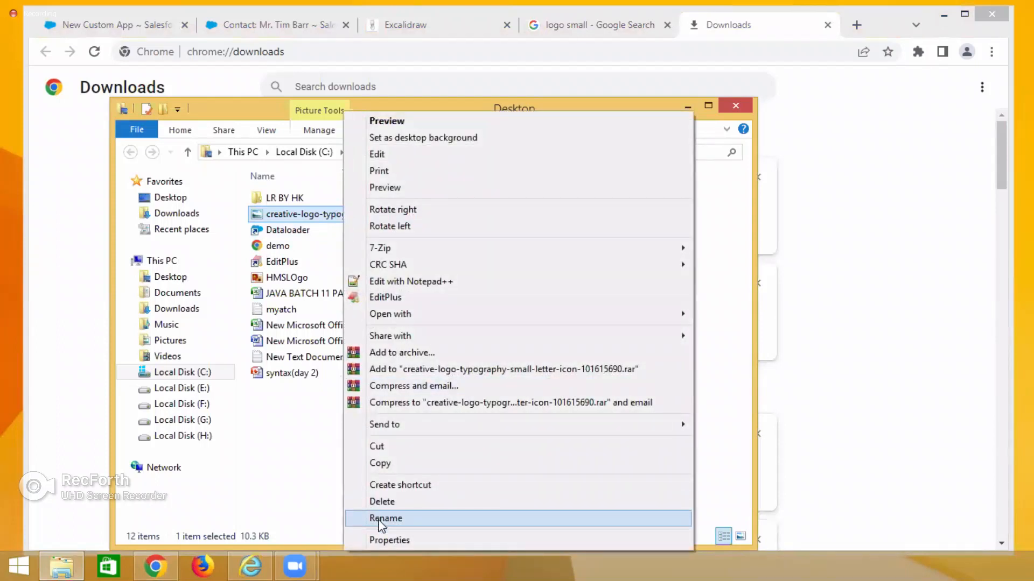
click(383, 519)
text(M)
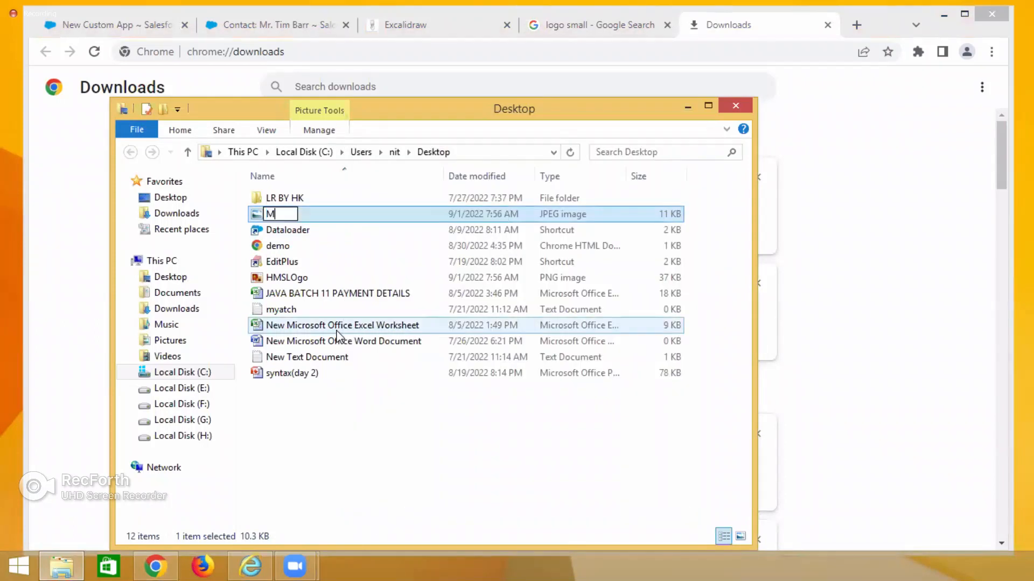
text(YLOgo)
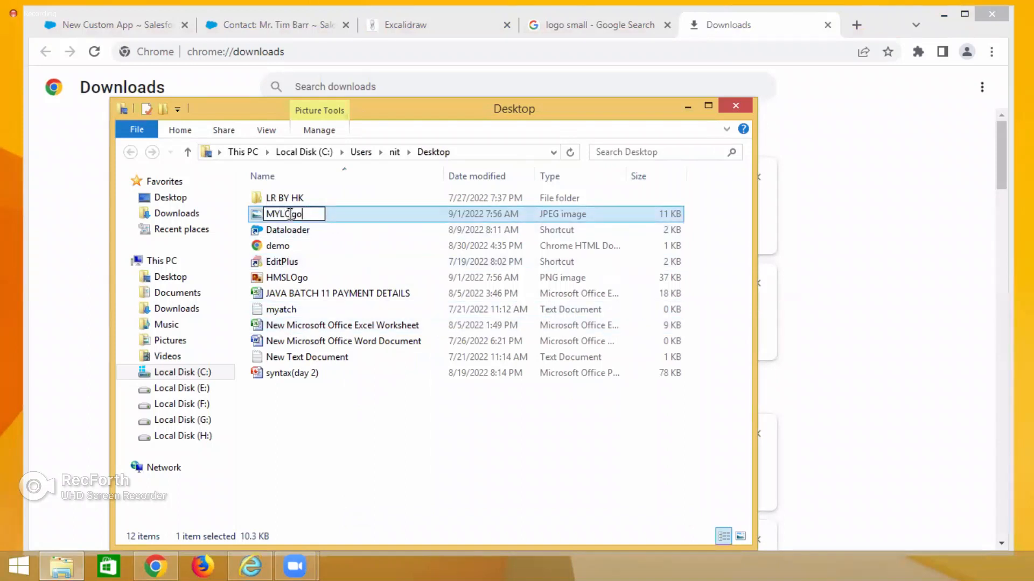
click(289, 214)
key(BackSpace)
text(o)
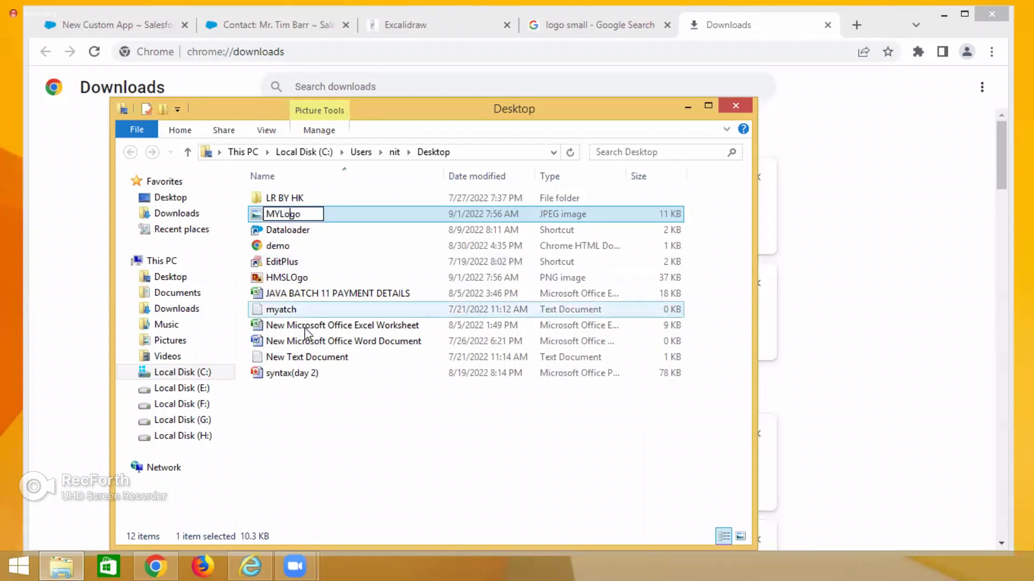
click(416, 451)
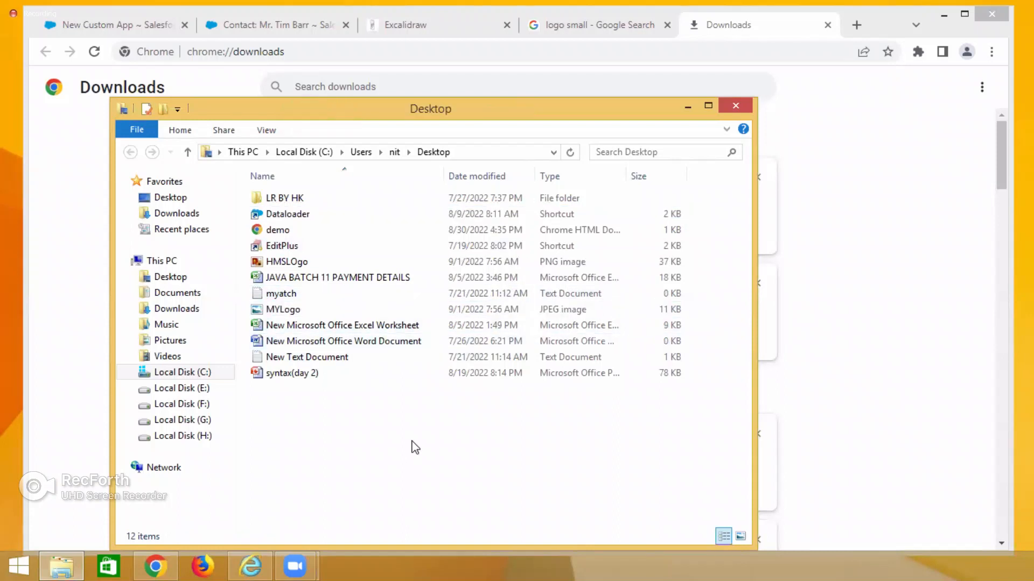
Close the file window and the Downloads and Google tabs, returning to the New Custom App logo step.
click(707, 106)
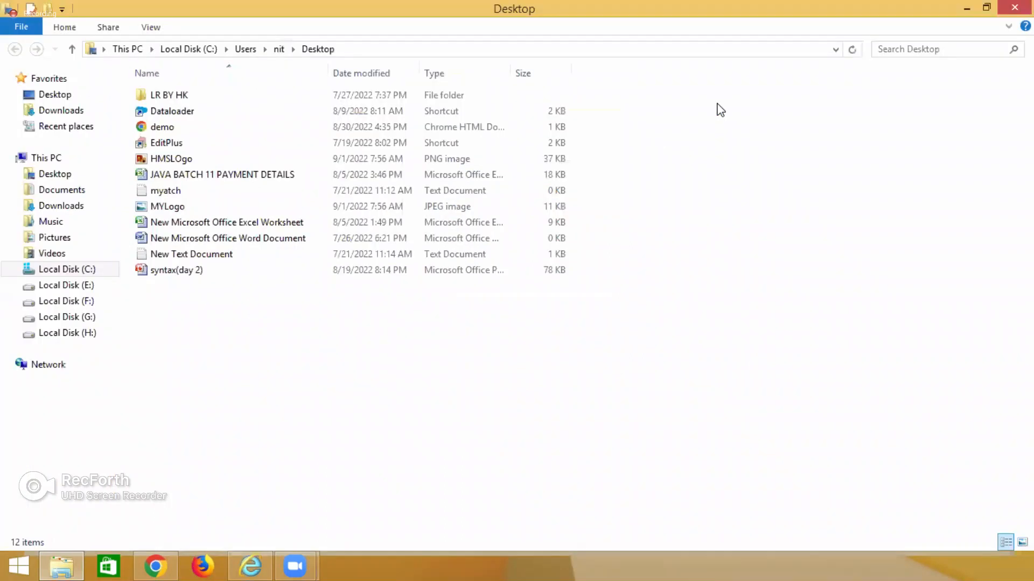
click(1003, 12)
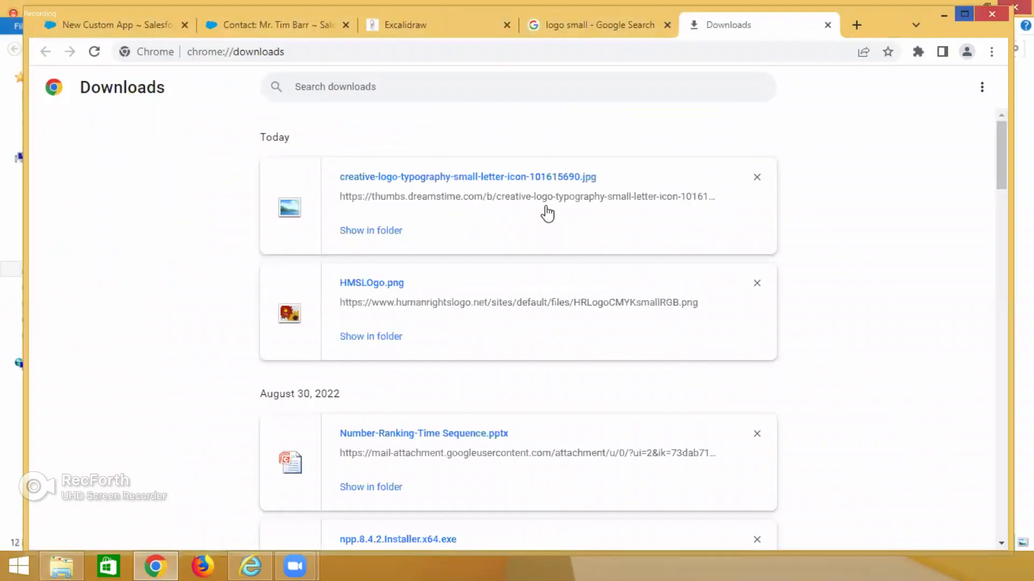
click(828, 24)
click(752, 26)
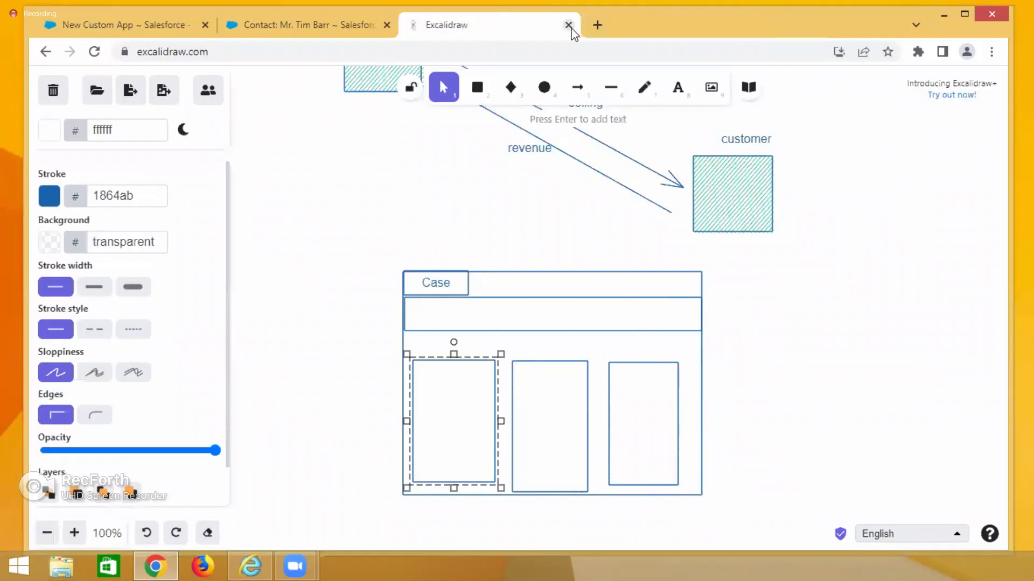
click(141, 27)
scroll(576, 371, down, 2)
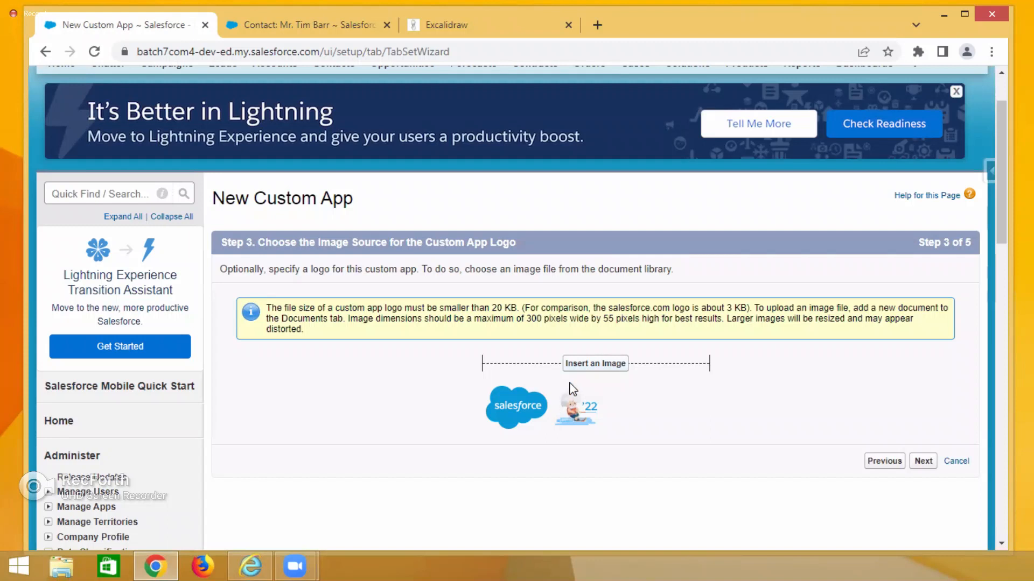
Open the All Tabs page in the second browser tab and browse the list of available tabs.
scroll(721, 263, up, 2)
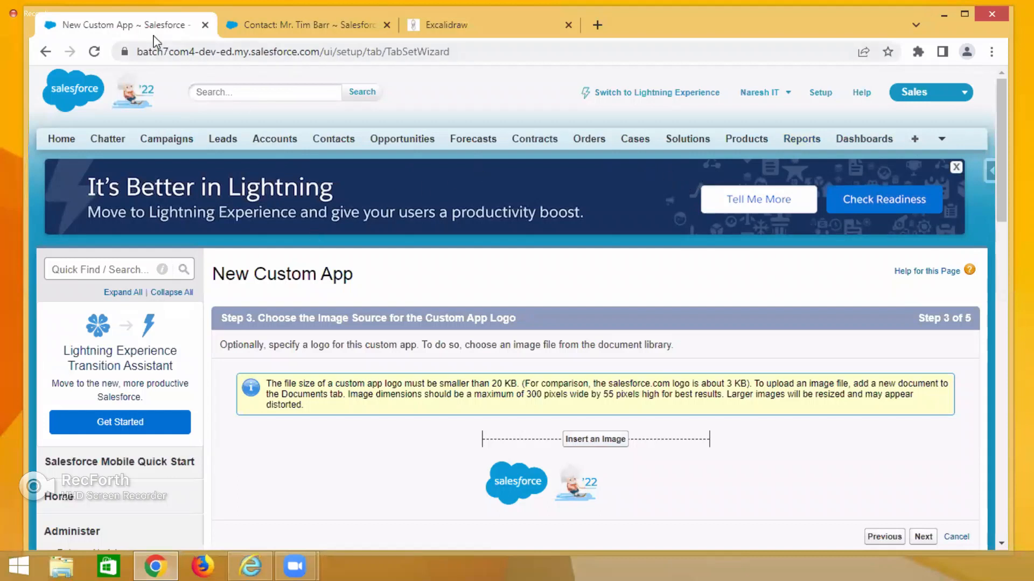
click(266, 23)
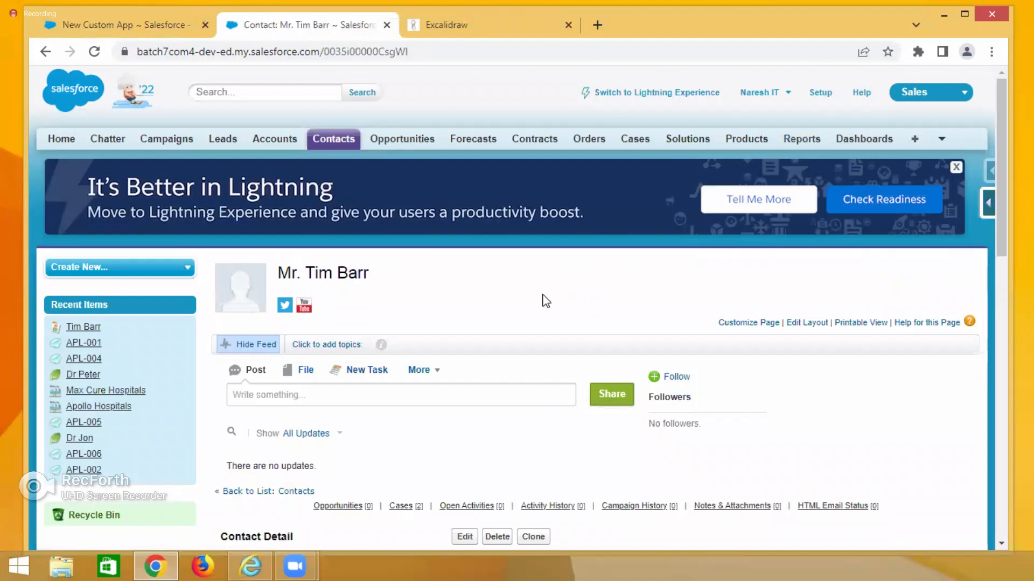
click(915, 143)
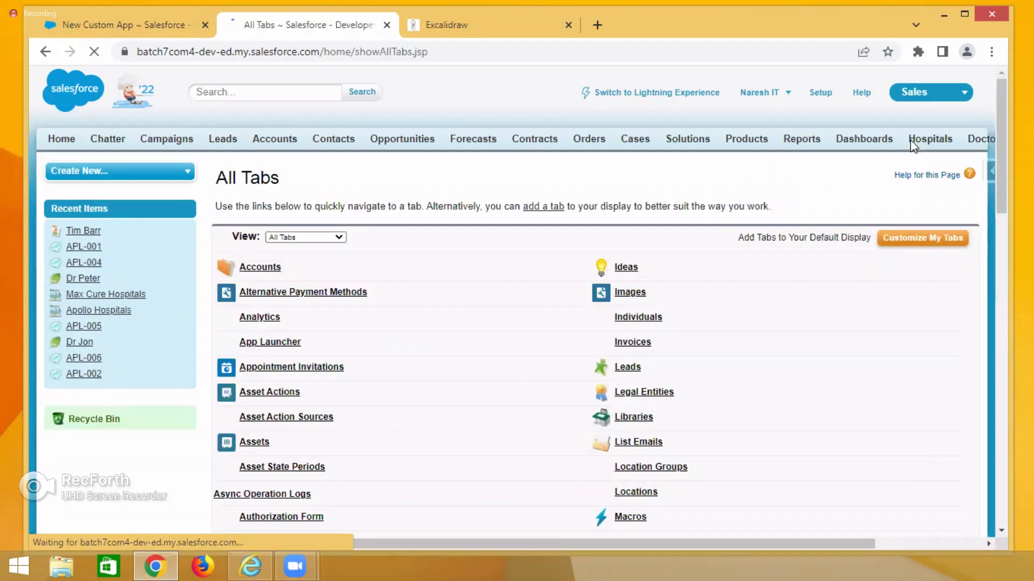
scroll(825, 330, down, 8)
scroll(829, 331, down, 8)
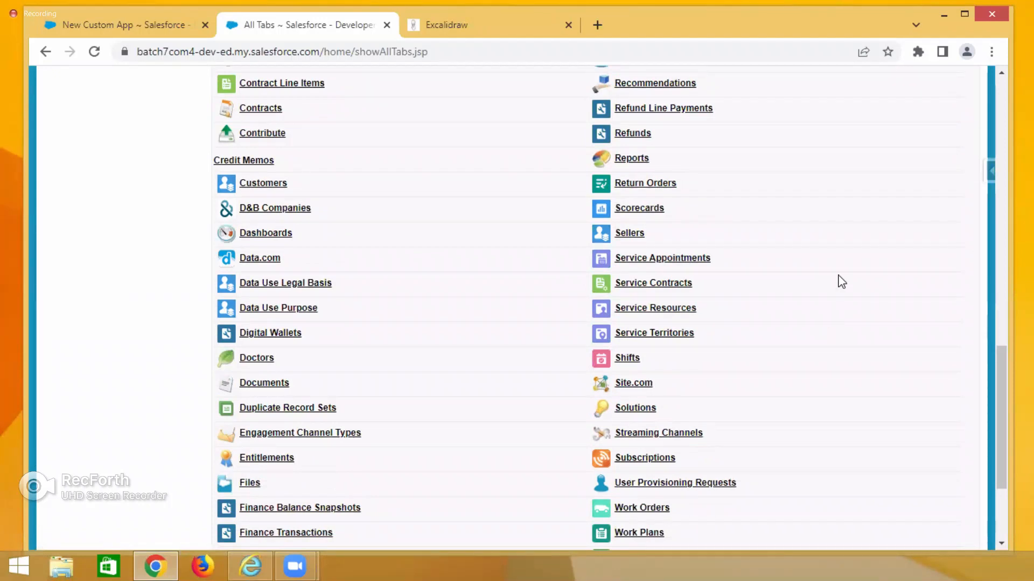
scroll(818, 264, up, 10)
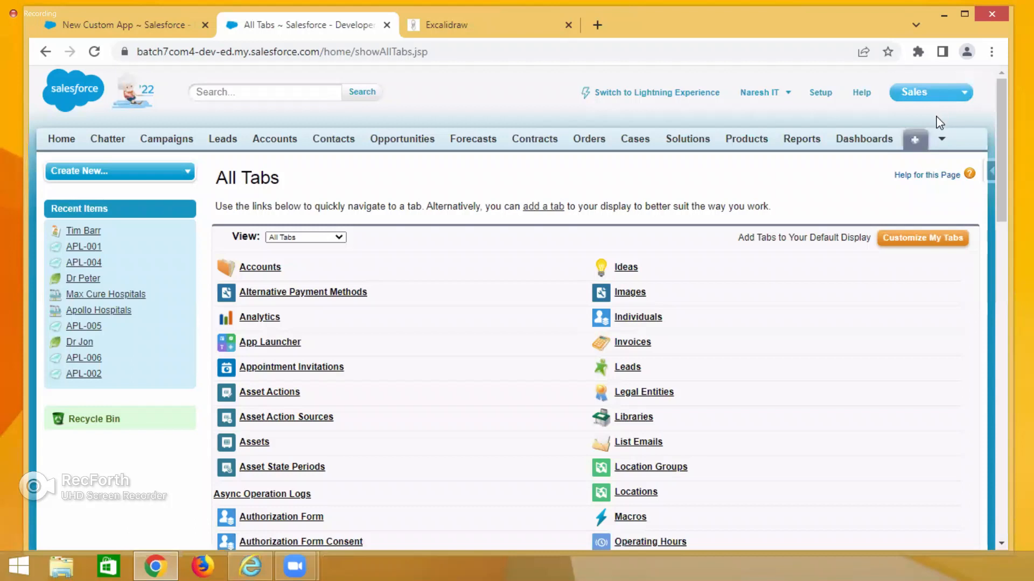
scroll(777, 328, down, 15)
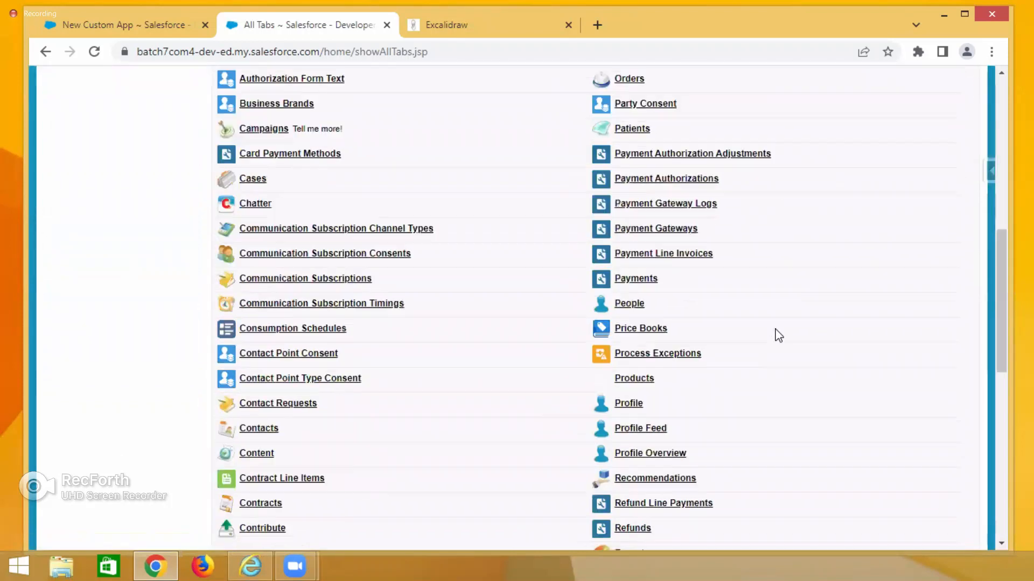
scroll(778, 335, up, 15)
scroll(778, 335, down, 8)
scroll(778, 335, up, 8)
scroll(777, 335, down, 8)
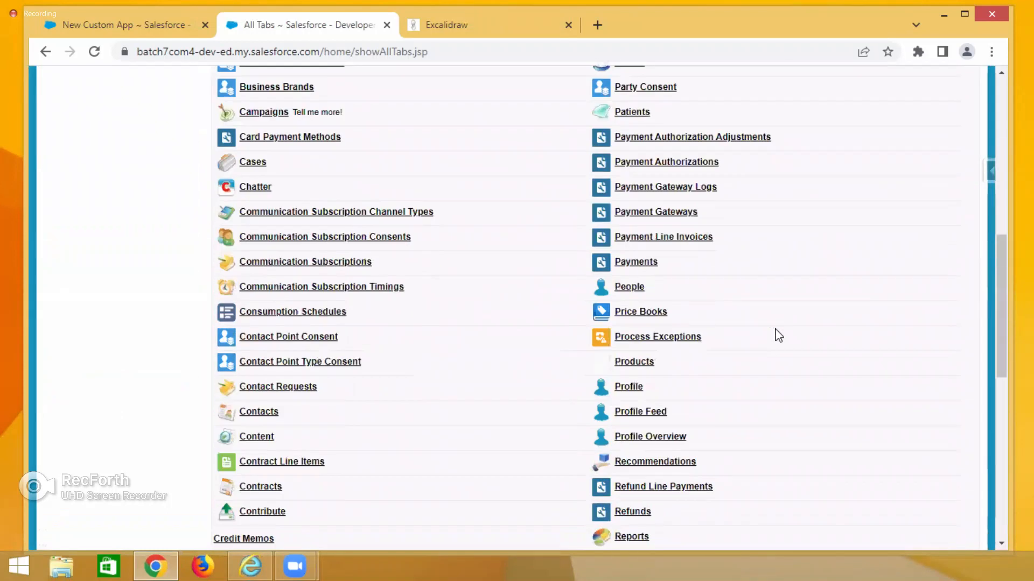
scroll(777, 335, up, 8)
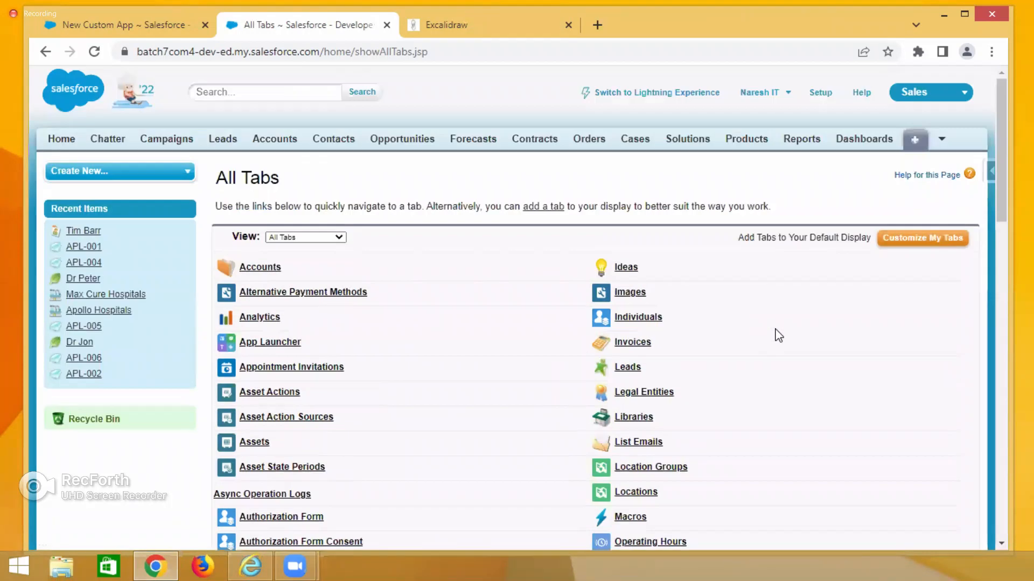
Return to the New Custom App wizard, open the Insert an Image document picker, and close it.
click(147, 27)
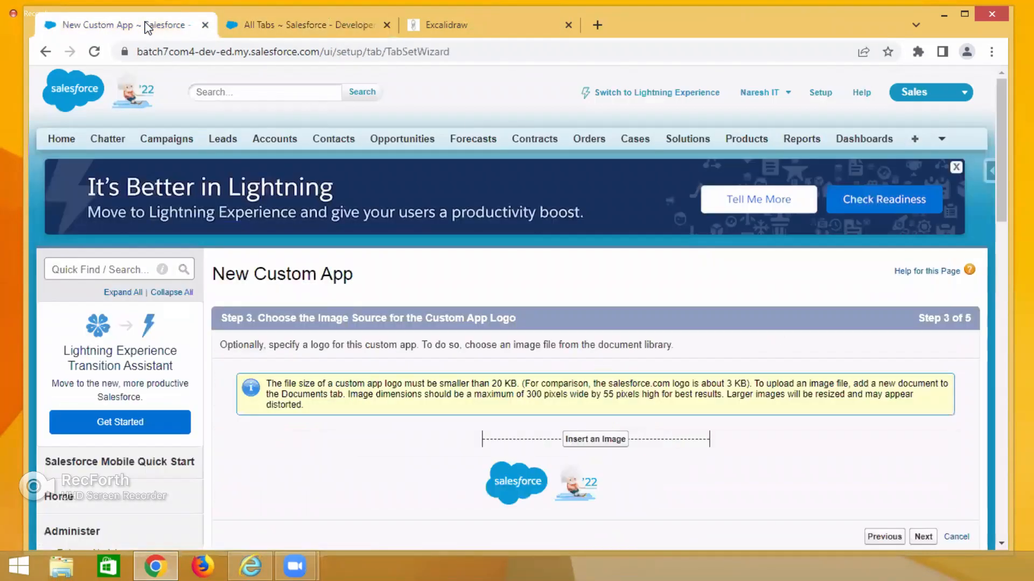
click(608, 439)
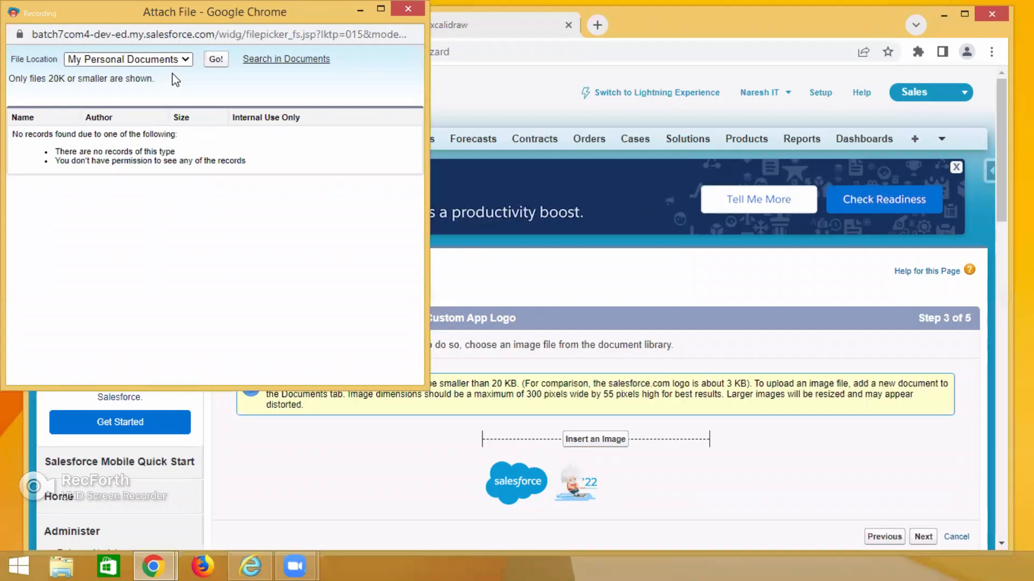
click(402, 8)
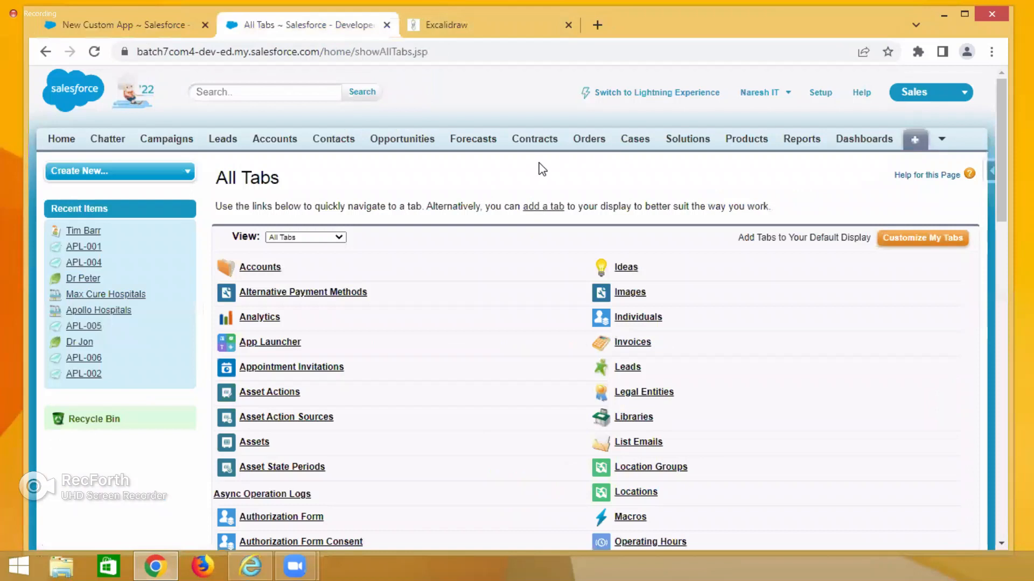
Find and open the Documents tab from All Tabs and start uploading a new document.
key(ctrl+f)
text(Documents)
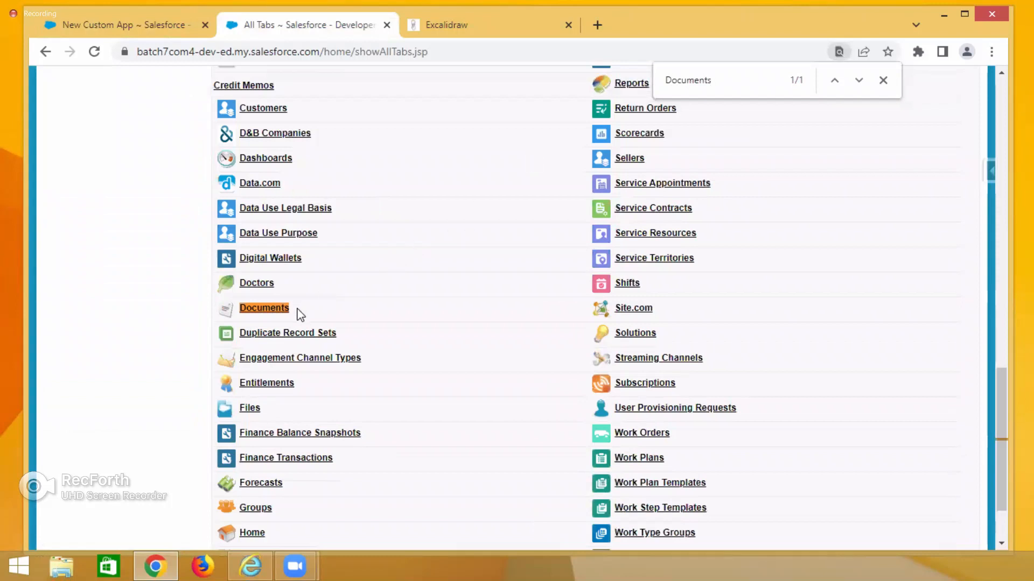
click(268, 312)
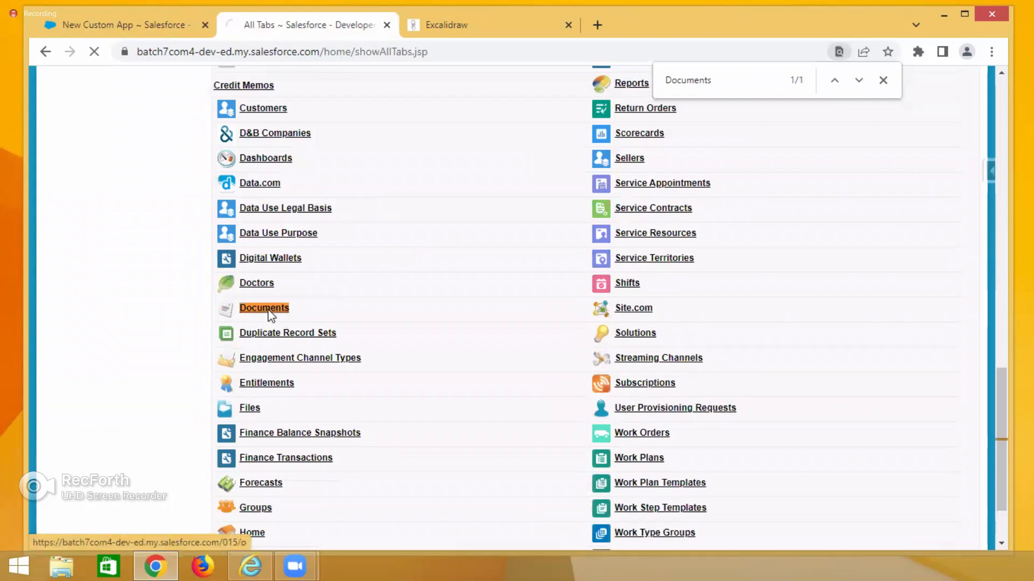
click(343, 292)
click(323, 297)
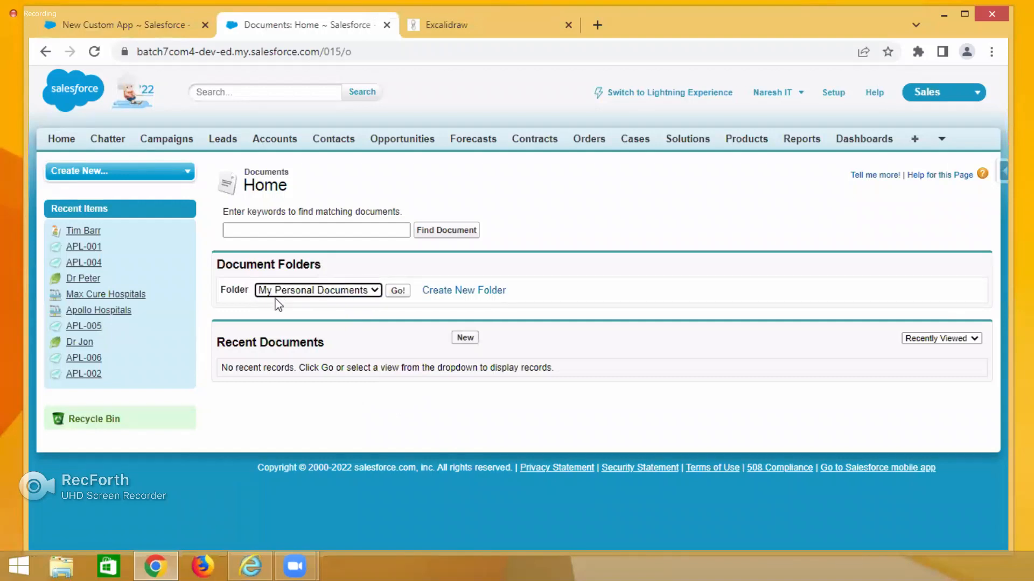
click(461, 341)
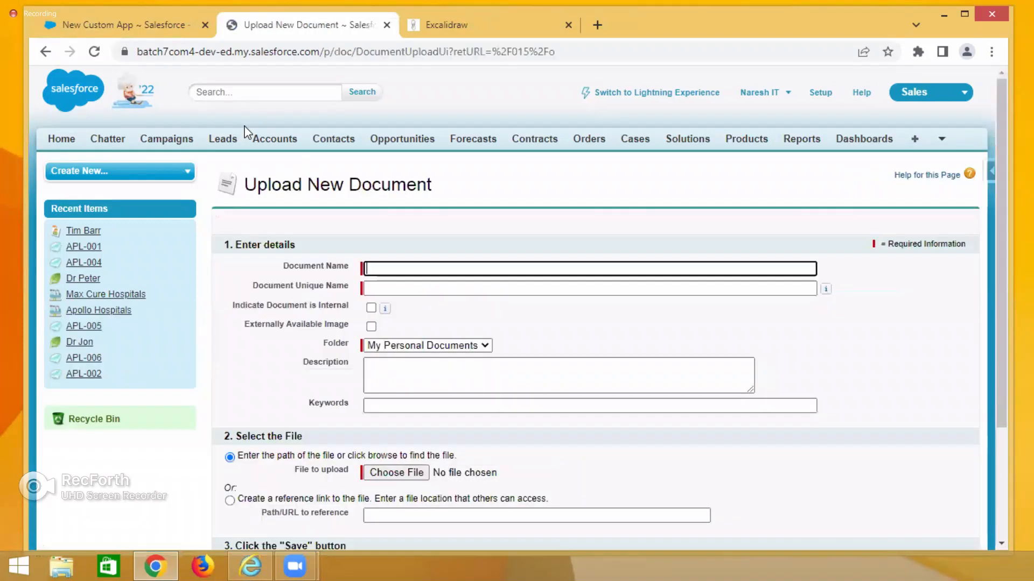
click(45, 51)
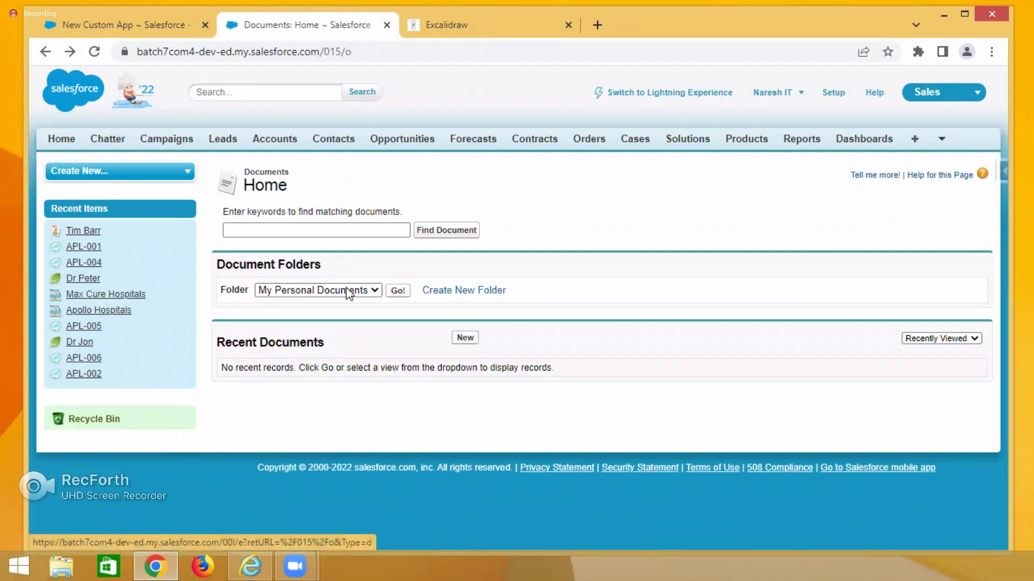
click(465, 337)
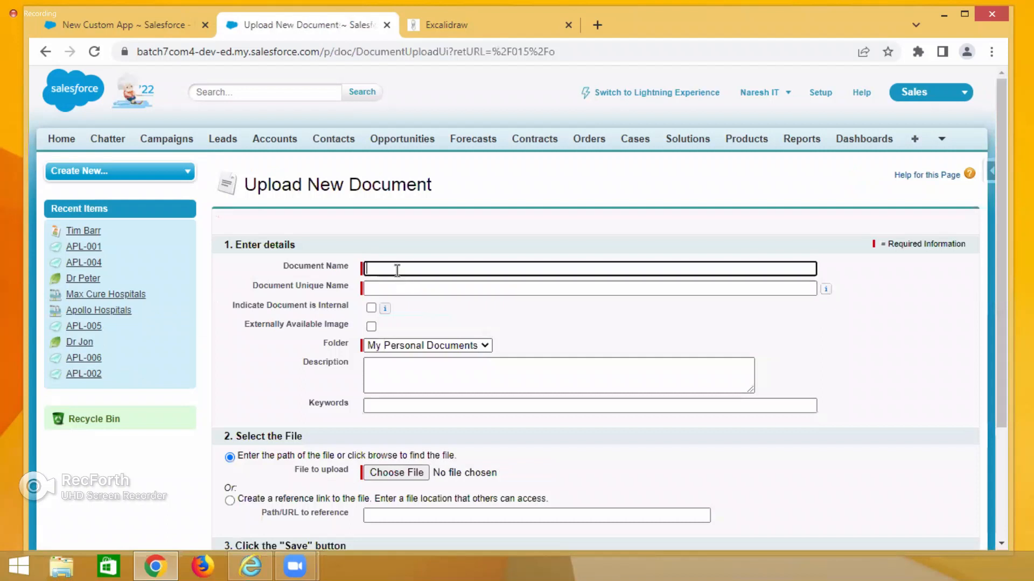
Enter HMSLogo as both the document name and the document unique name.
text(HMSL)
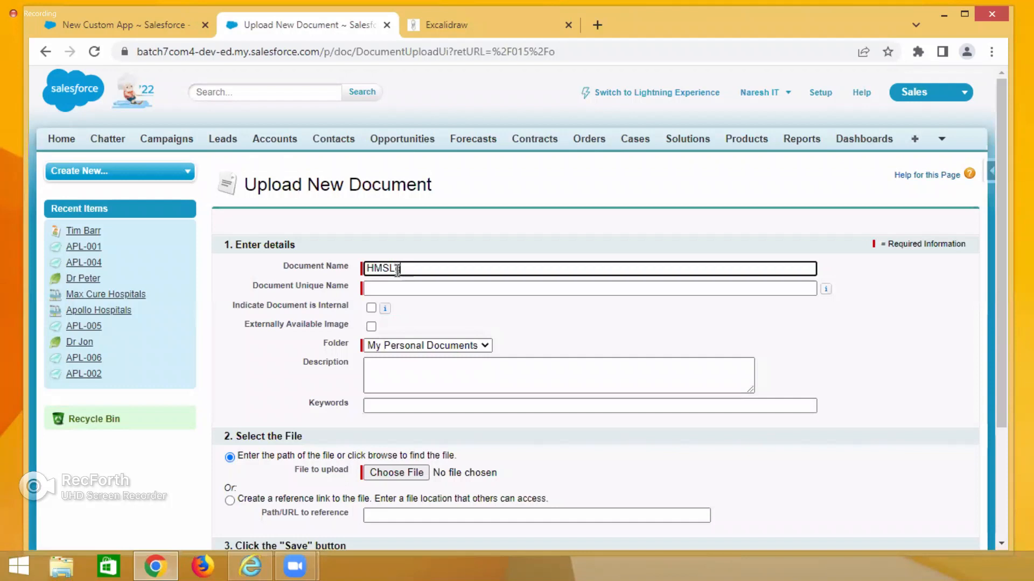
text(ogo)
key(BackSpace)
drag(423, 269, 366, 269)
key(ctrl+c)
click(494, 288)
key(ctrl+v)
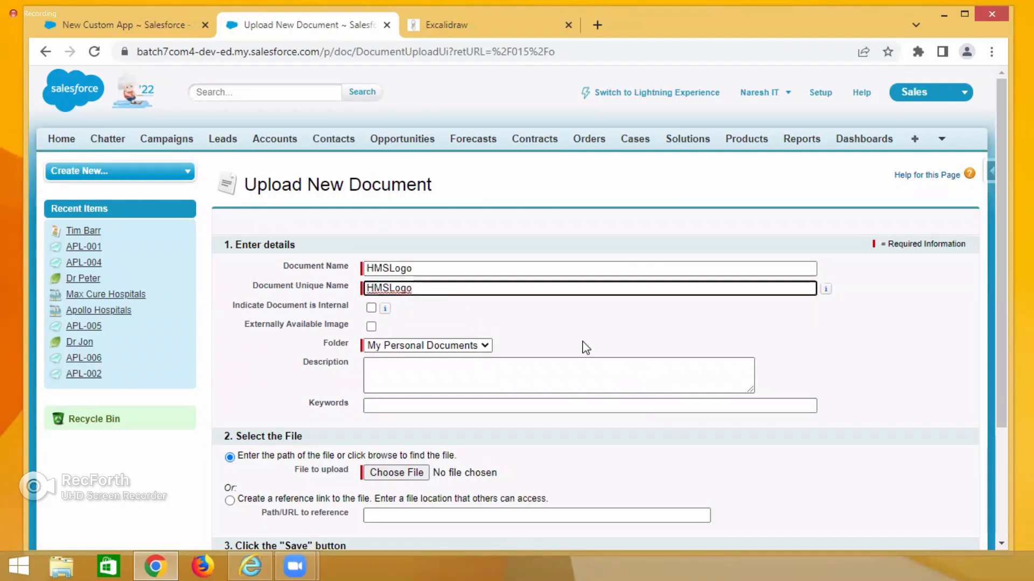
Mark the document as an externally available image, not internal, in the My Personal Documents folder.
scroll(585, 348, down, 3)
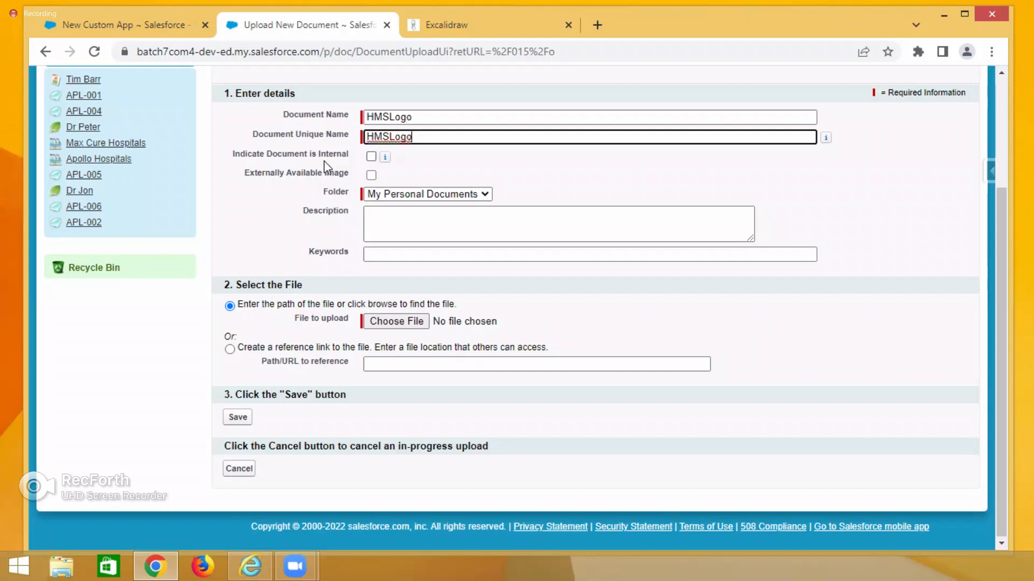
click(371, 157)
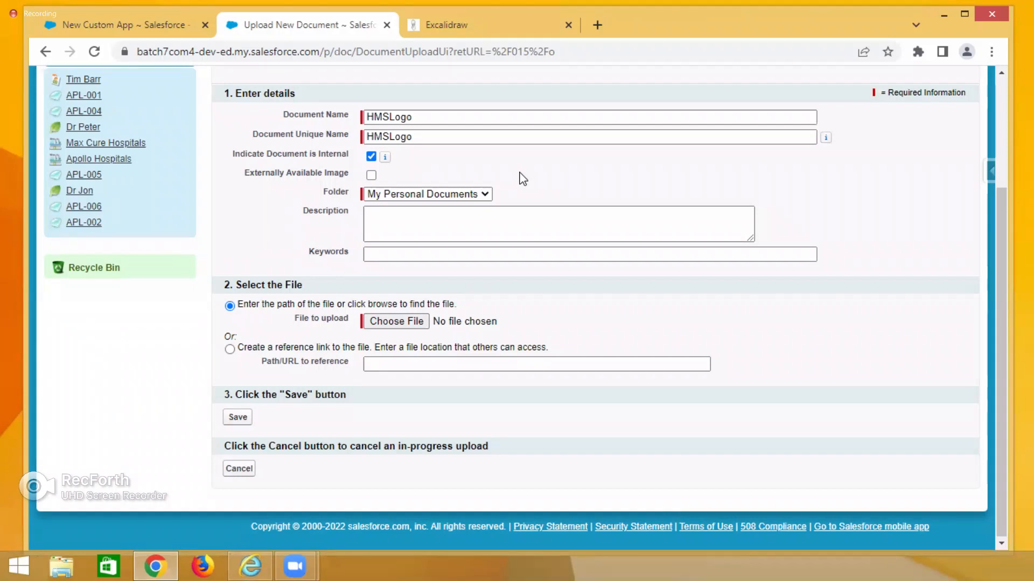
click(370, 174)
drag(243, 173, 341, 181)
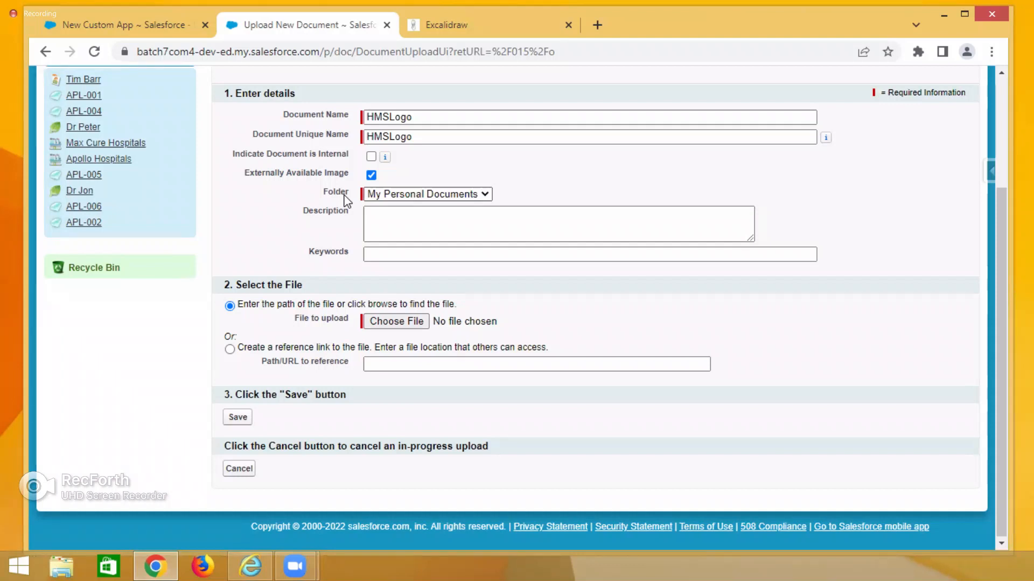
click(389, 195)
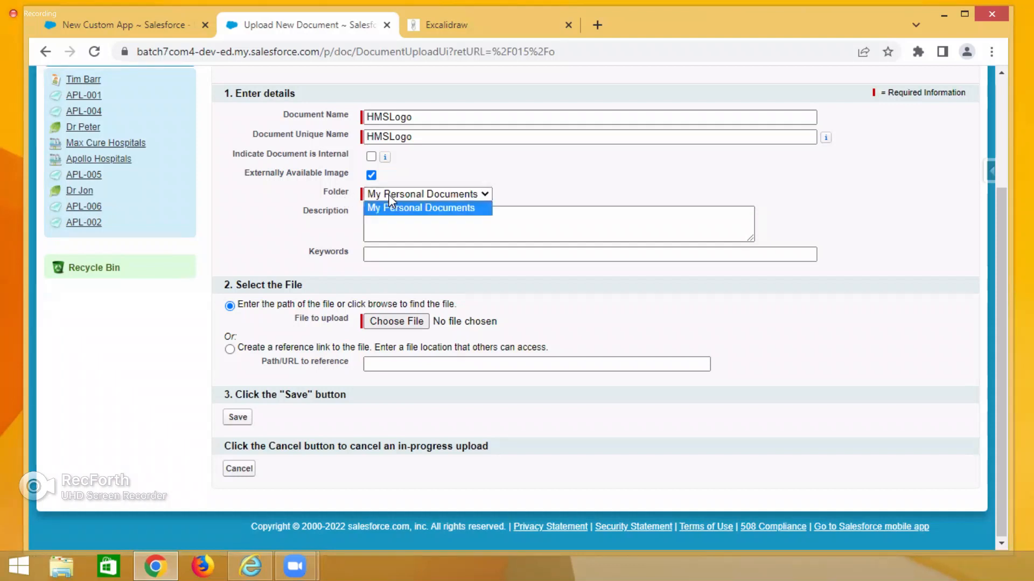
click(414, 211)
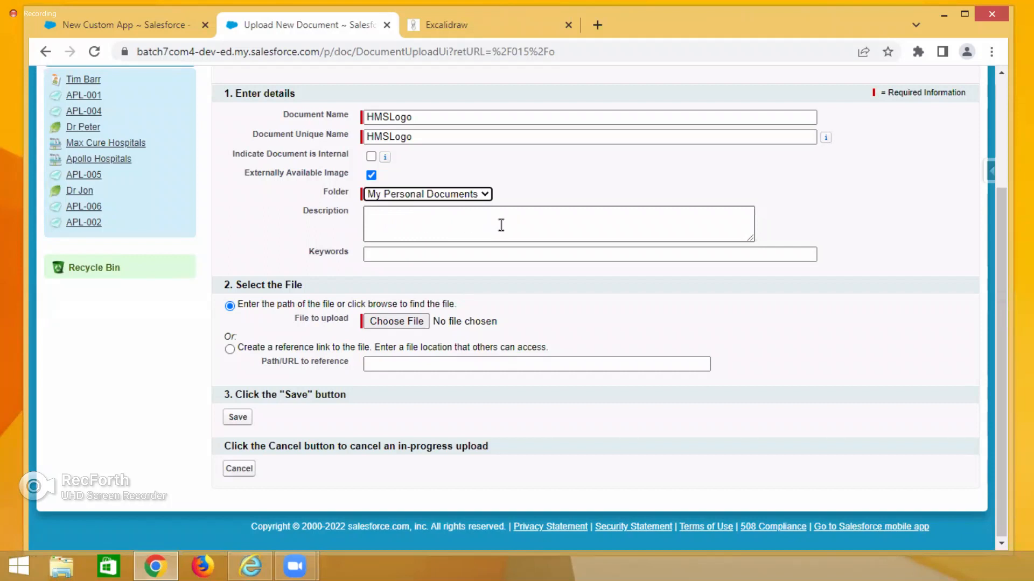
Attach MYLogo from the Desktop as the file to upload and save the document.
click(395, 321)
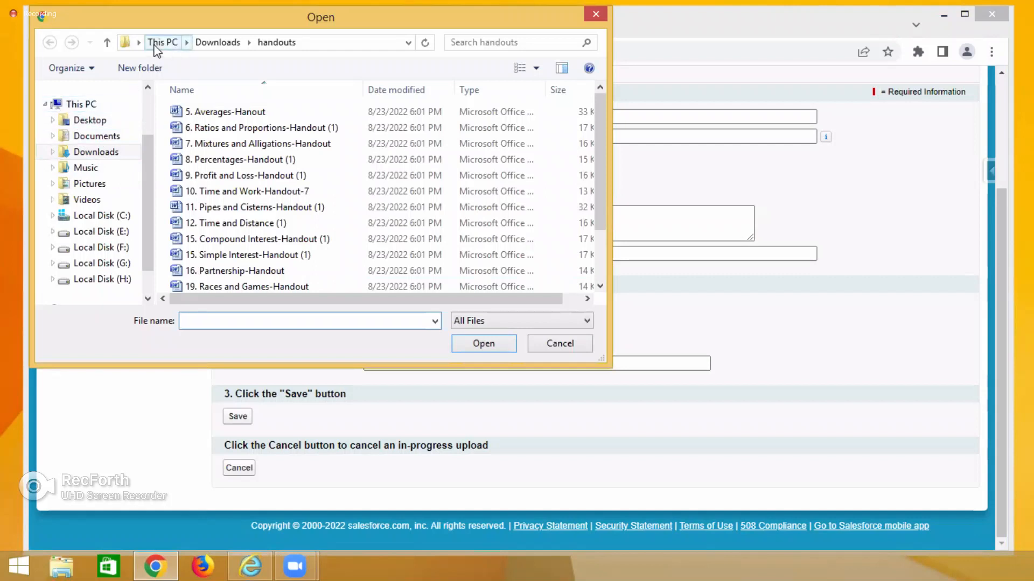
click(161, 42)
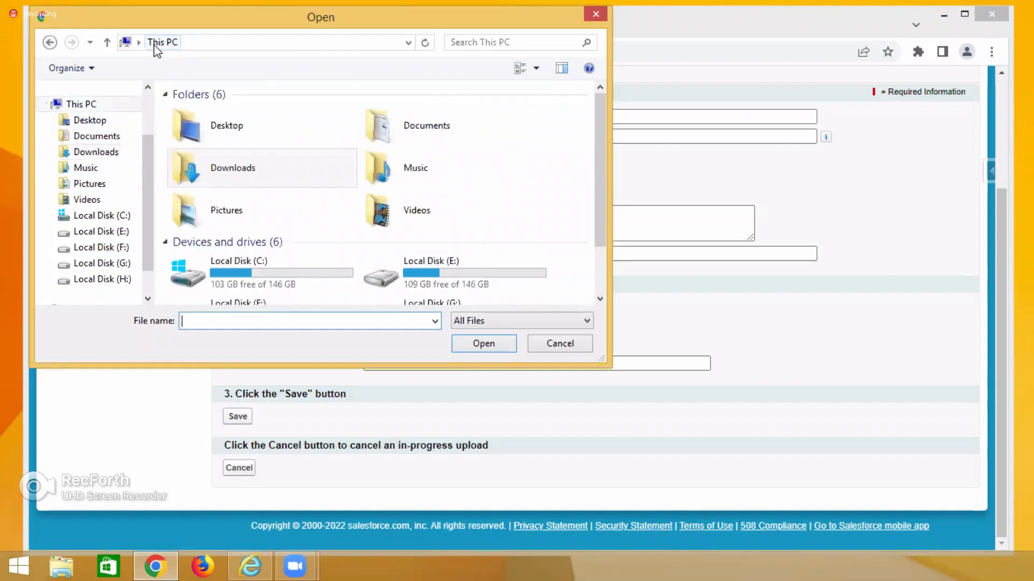
double_click(212, 134)
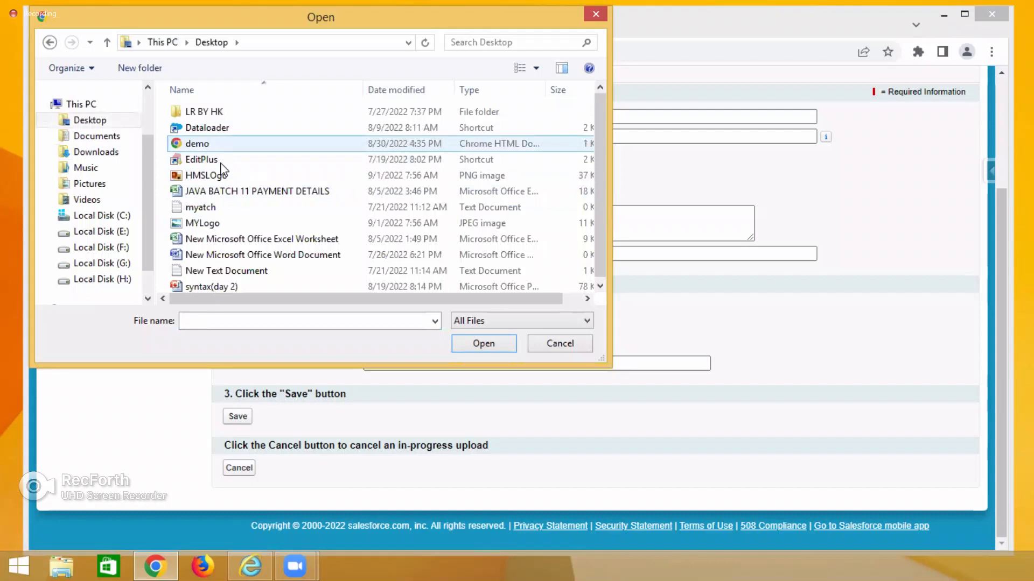
click(226, 224)
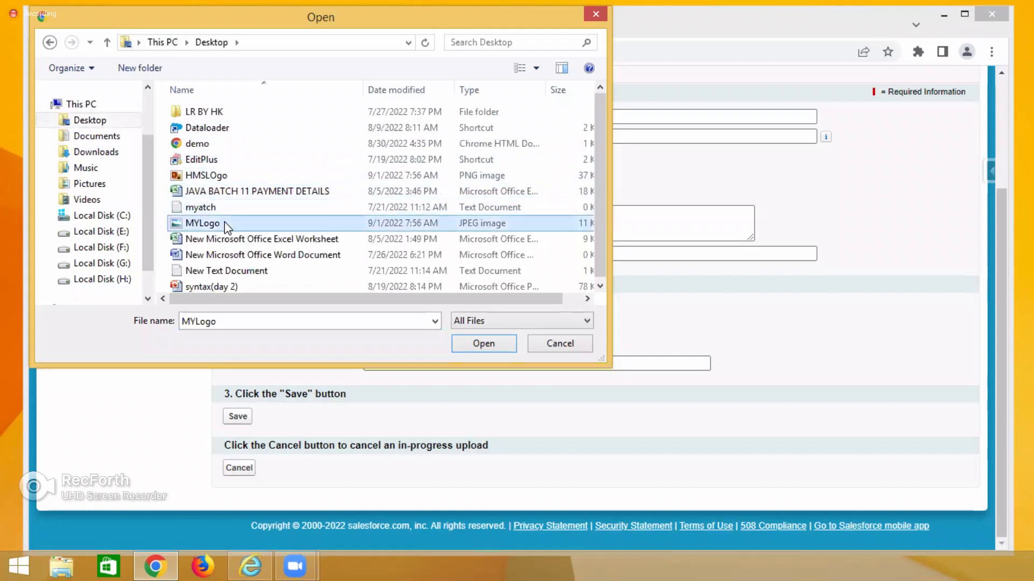
click(490, 344)
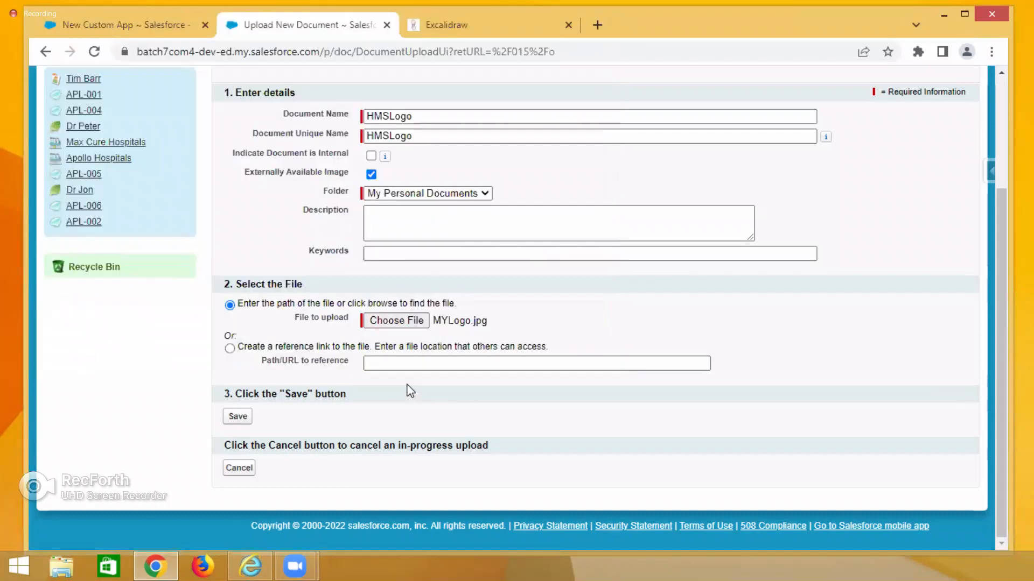
click(237, 417)
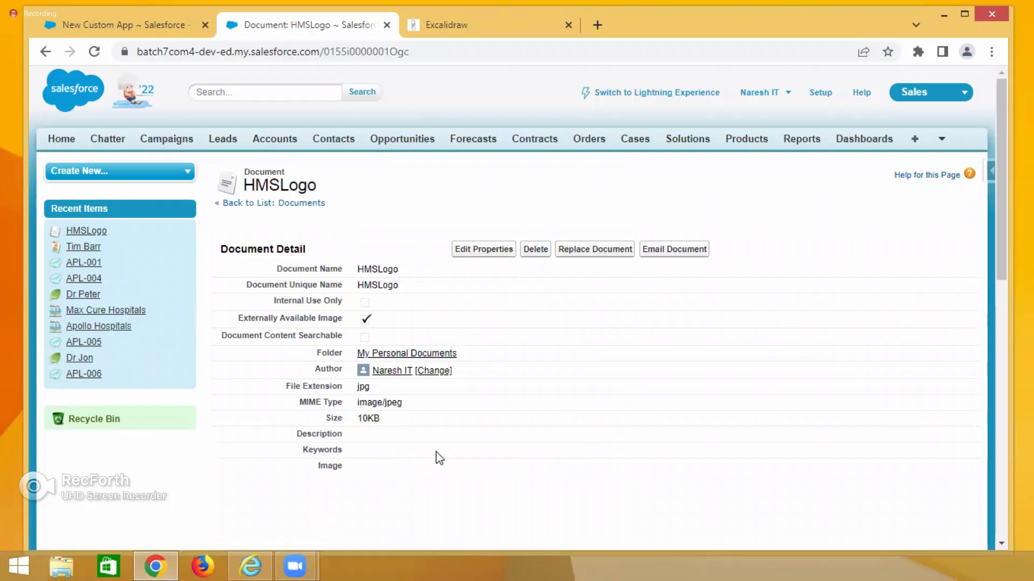
Review the saved HMSLogo document's details and image preview.
scroll(469, 444, down, 4)
scroll(471, 445, down, 4)
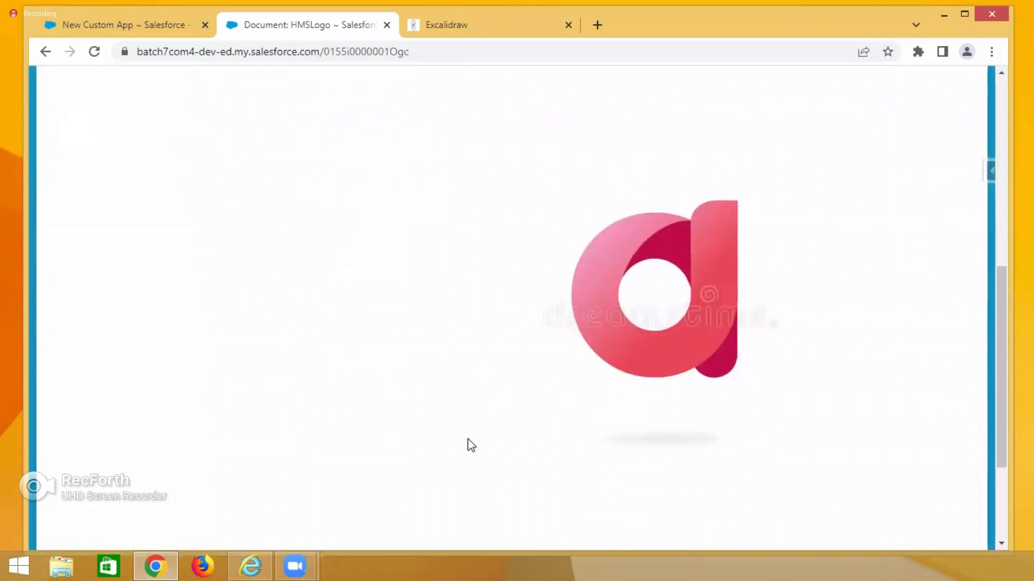
scroll(468, 445, down, 4)
scroll(468, 445, up, 12)
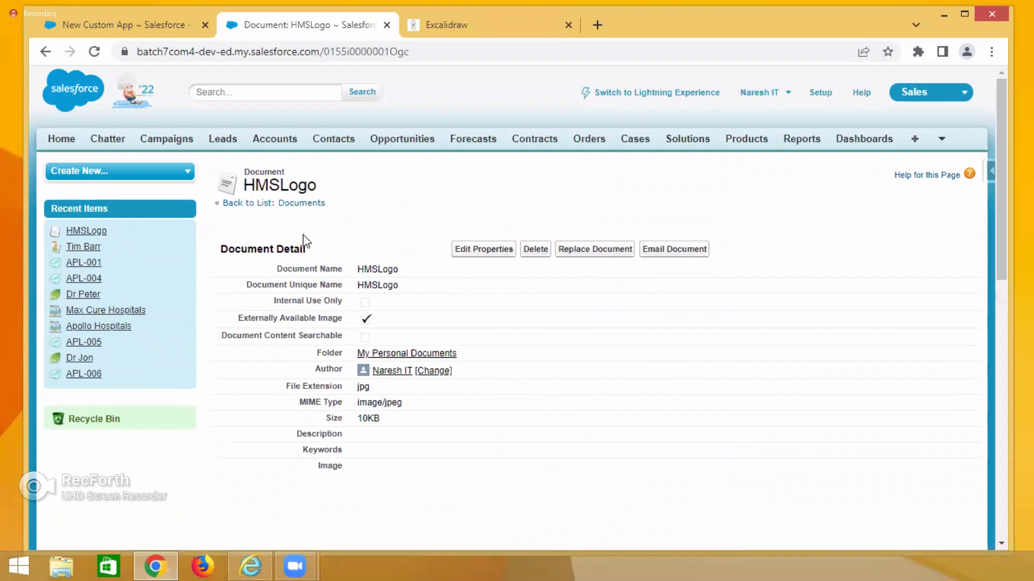
double_click(371, 420)
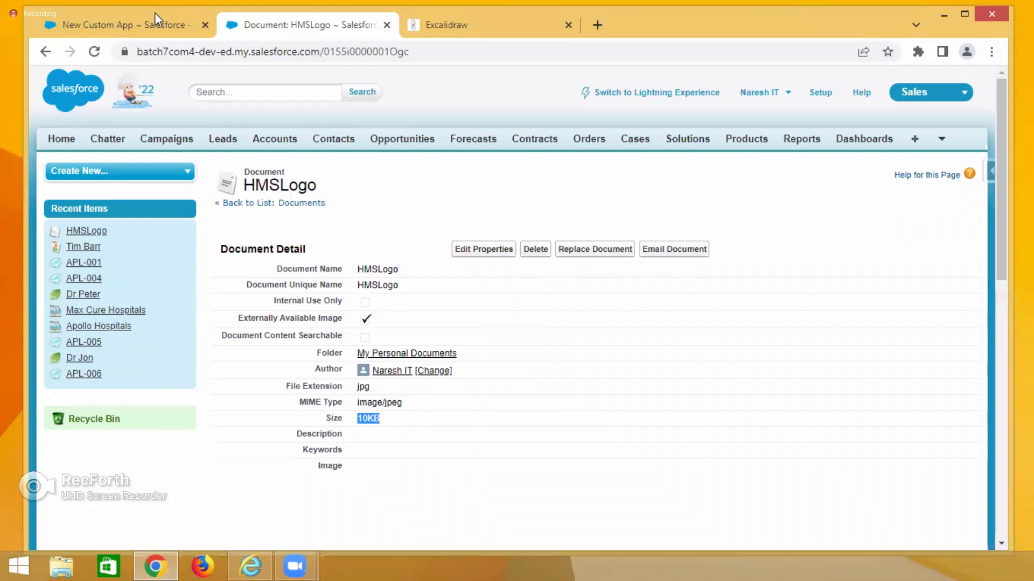
Back in the New Custom App wizard, insert the HMSLogo document as the app logo.
click(141, 26)
click(594, 440)
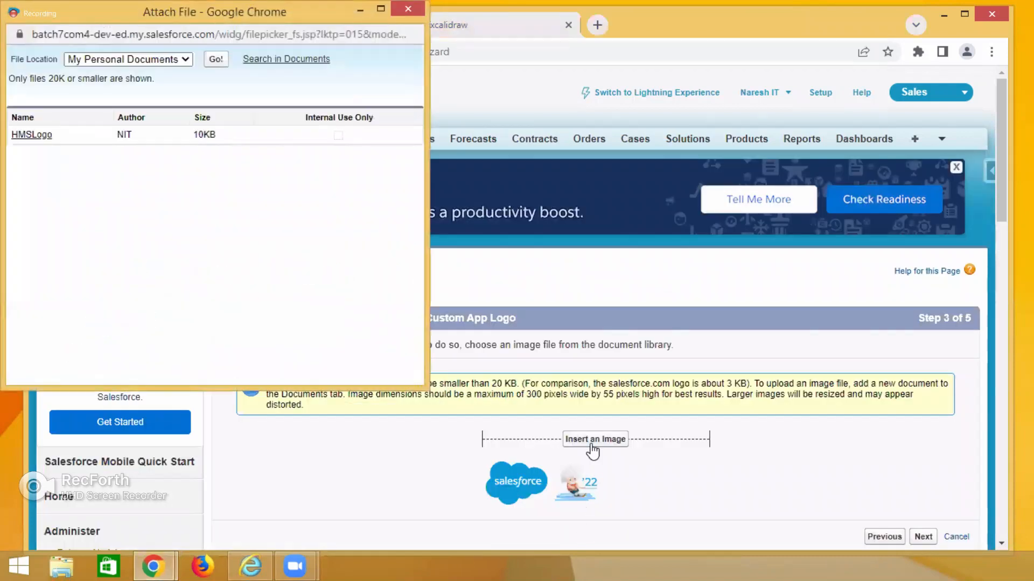
click(33, 135)
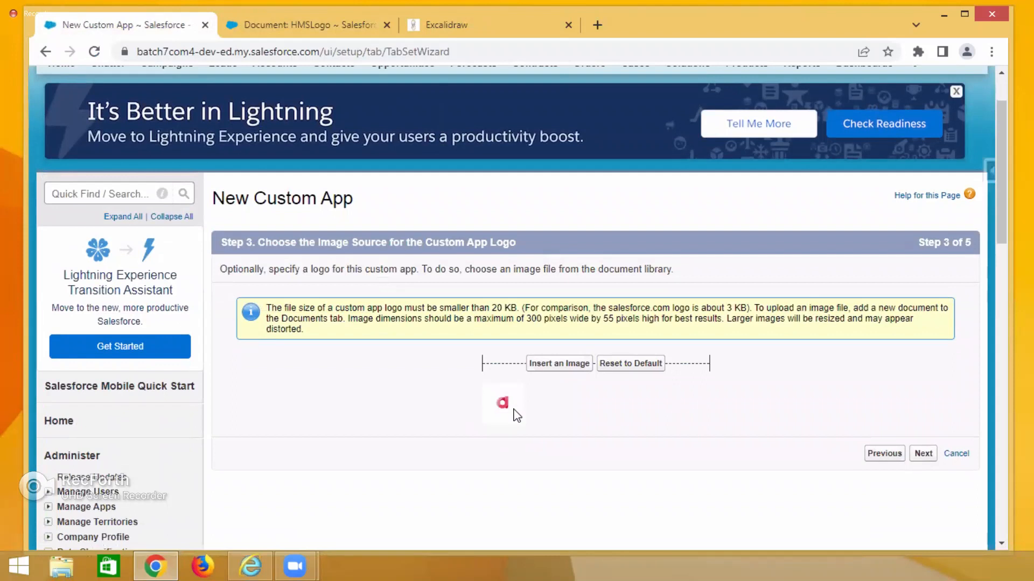
Continue to the tab choice step and try to remove the Home tab from the selected tabs.
click(922, 454)
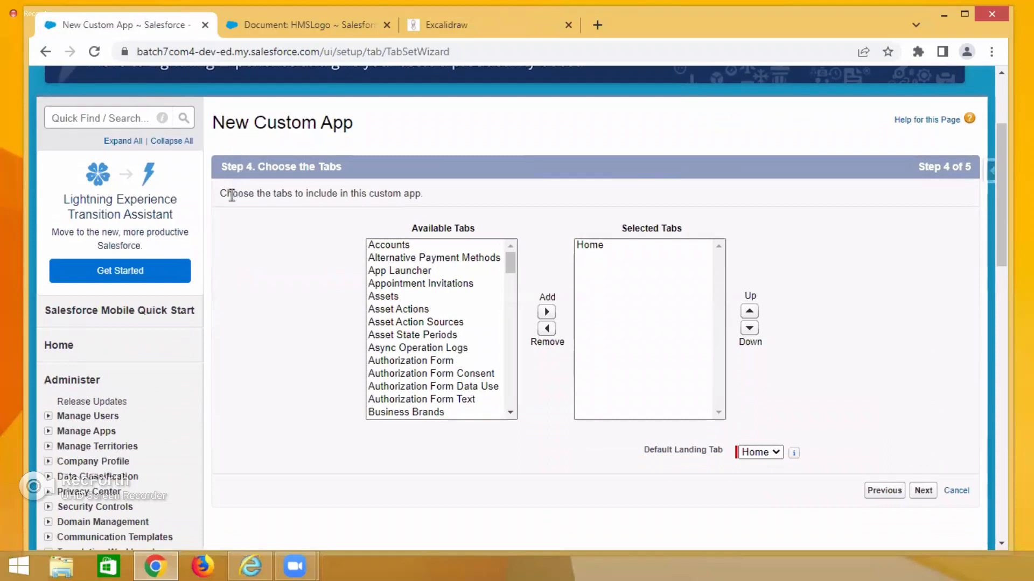
drag(227, 194, 424, 207)
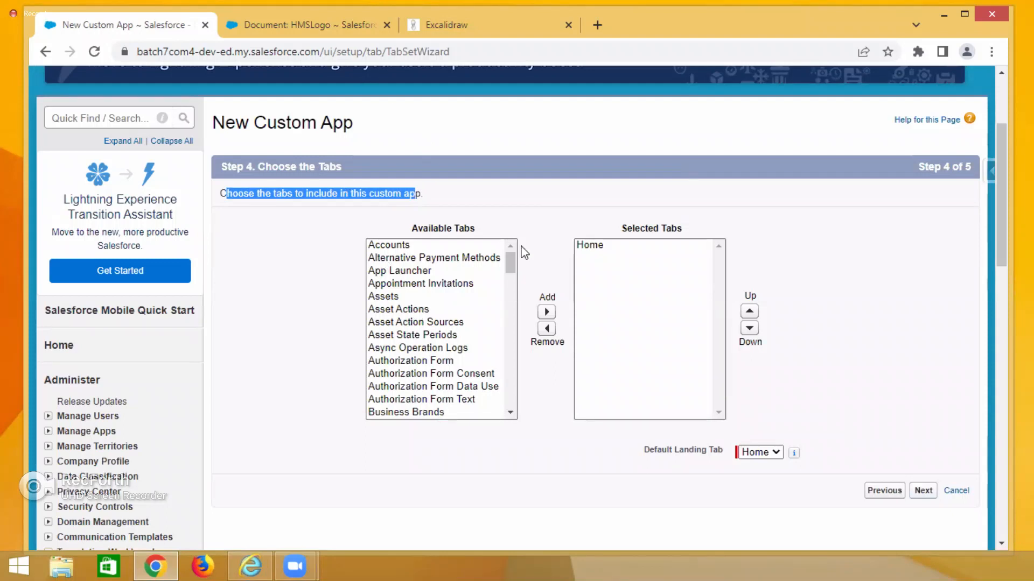
click(595, 247)
click(546, 328)
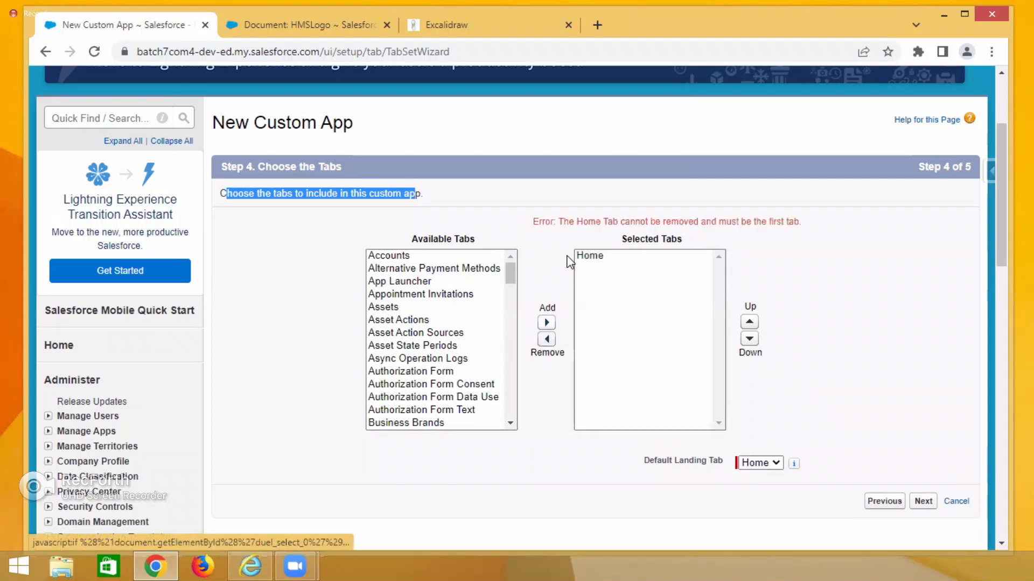
drag(569, 221, 692, 221)
click(657, 218)
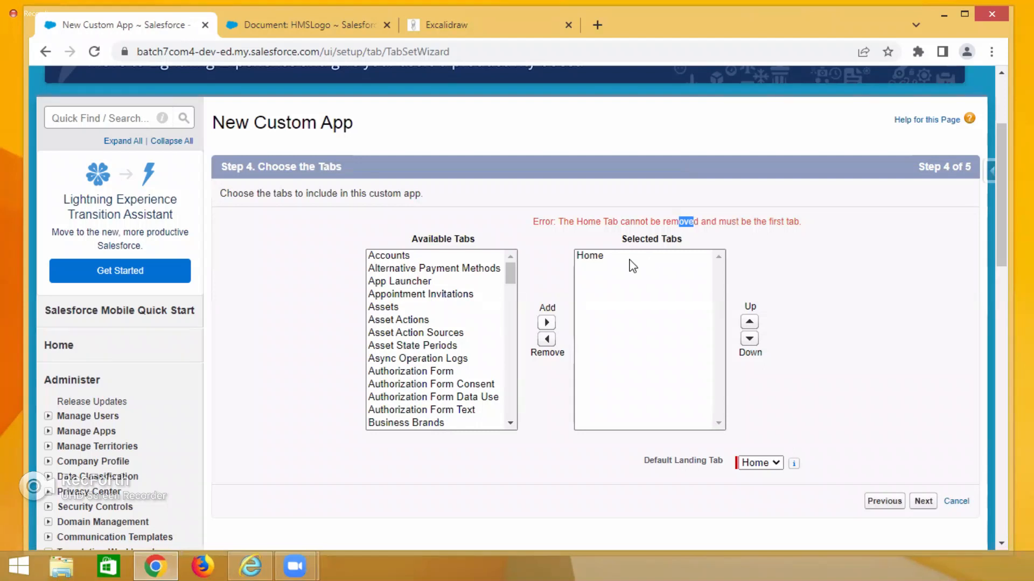
Add the Hospitals, Doctors and Patients tabs to the app's selected tabs.
scroll(839, 220, up, 3)
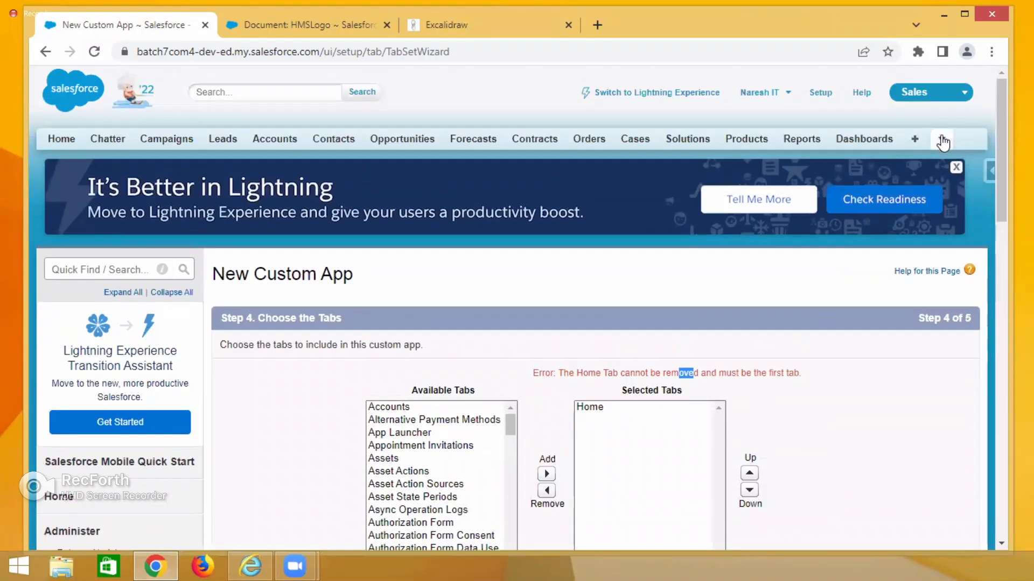
click(942, 139)
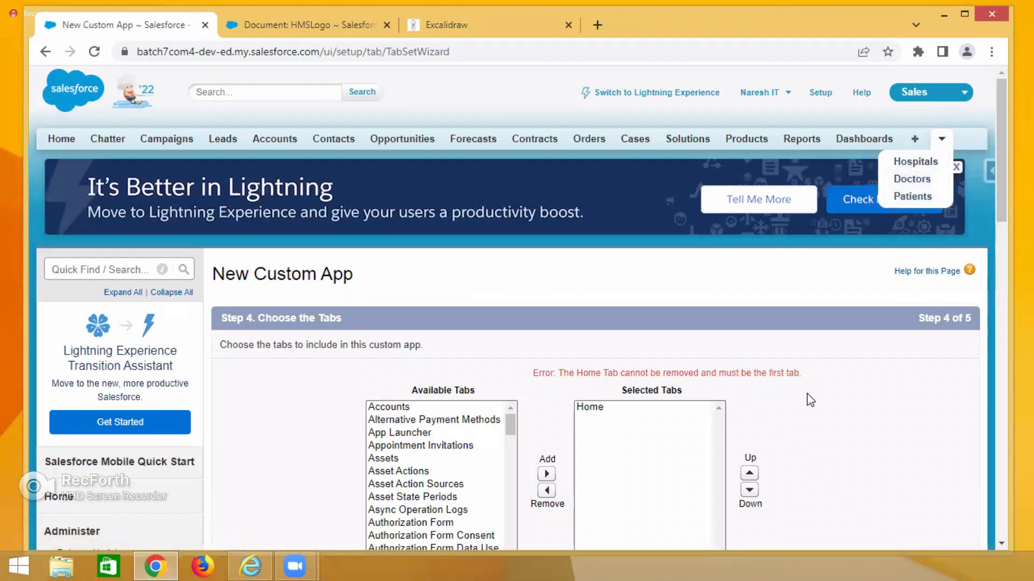
scroll(802, 399, down, 4)
click(405, 282)
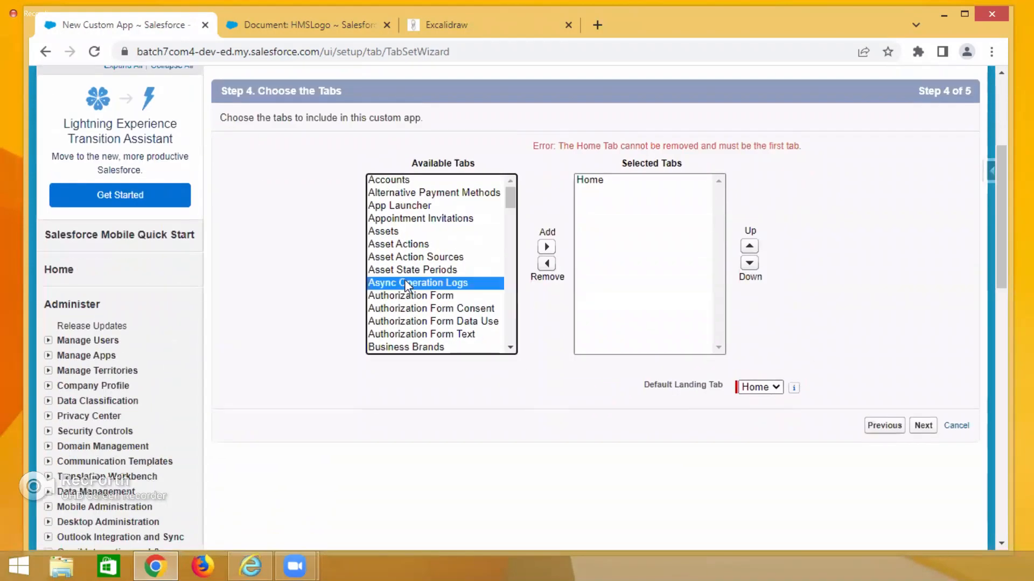
key(End)
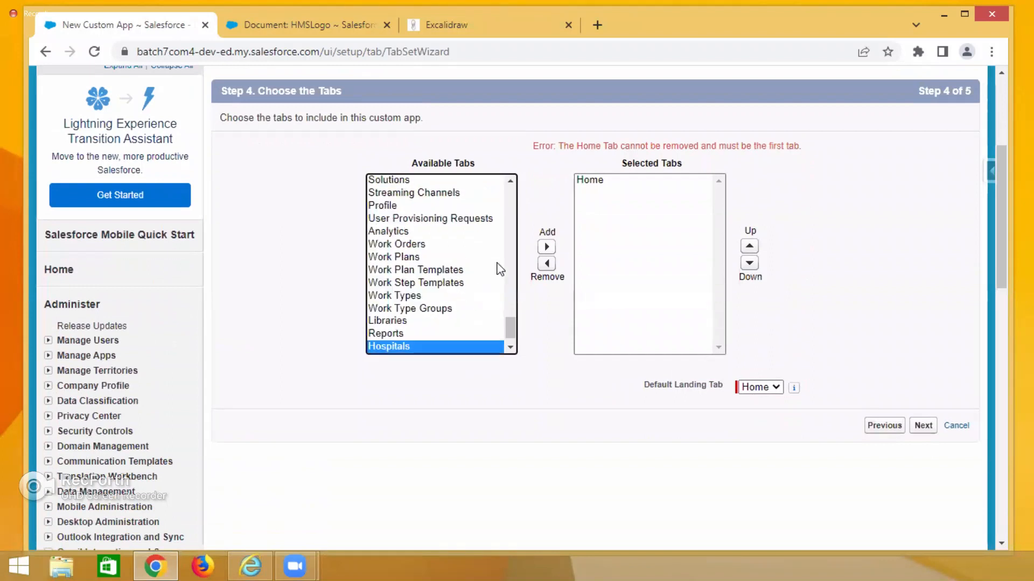
click(546, 248)
click(424, 285)
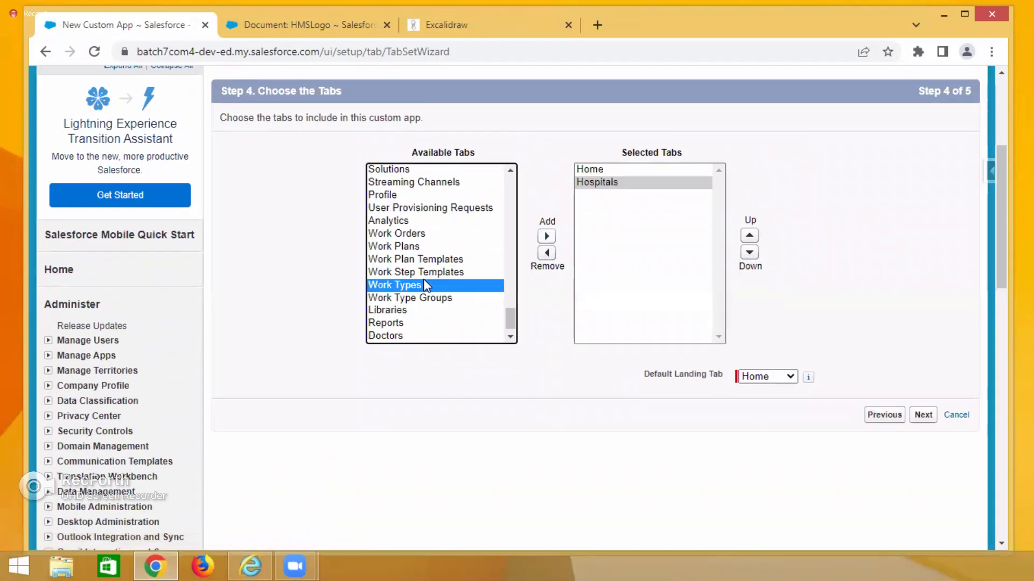
key(End)
click(548, 238)
click(425, 260)
key(End)
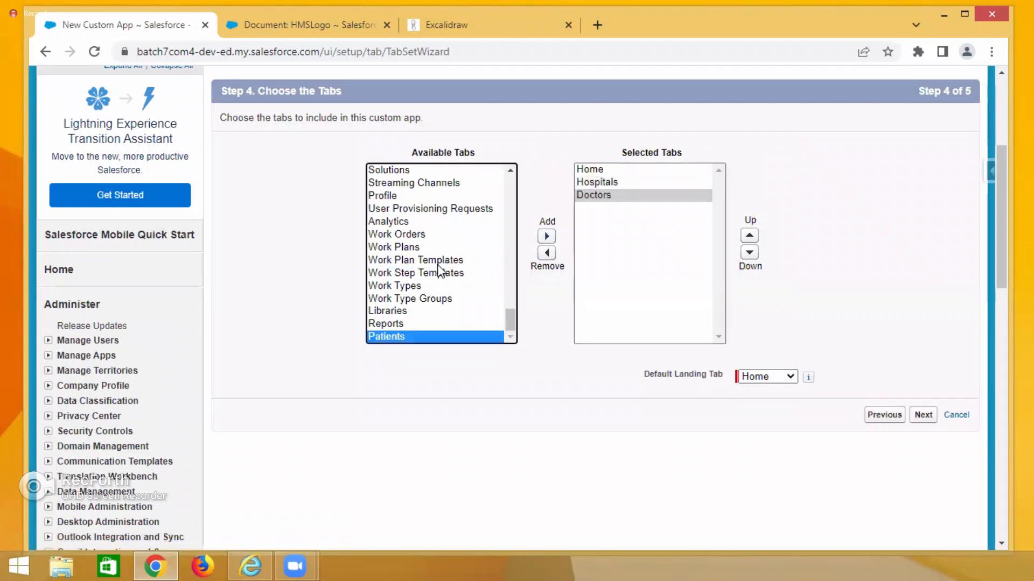
click(546, 237)
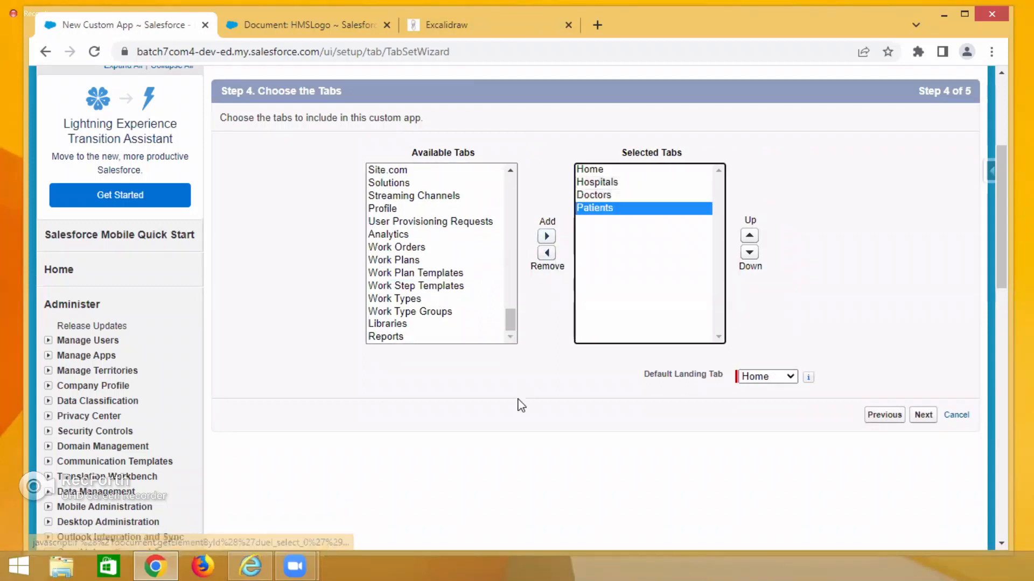
Move the Patients tab up two positions in the selected tabs, then down two positions again.
click(749, 235)
click(748, 237)
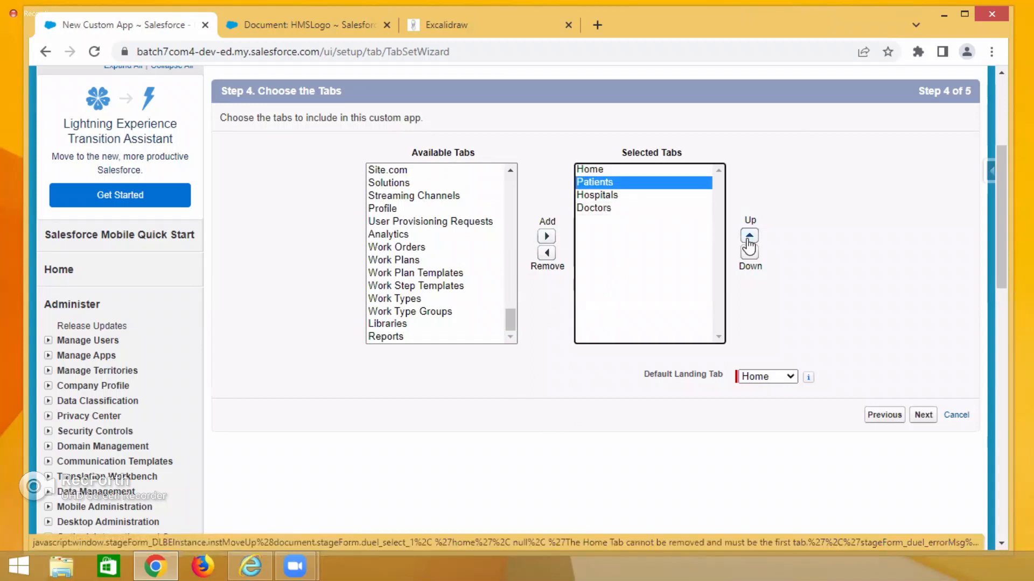
click(749, 253)
click(749, 253)
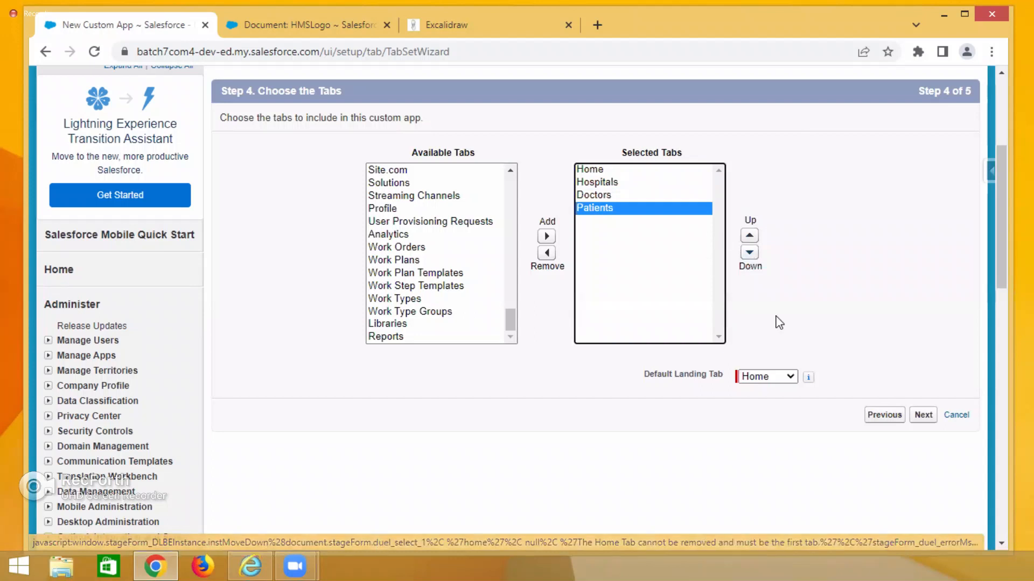
Switch the current app from Sales to Service and back to Sales in the document tab.
drag(640, 383, 720, 381)
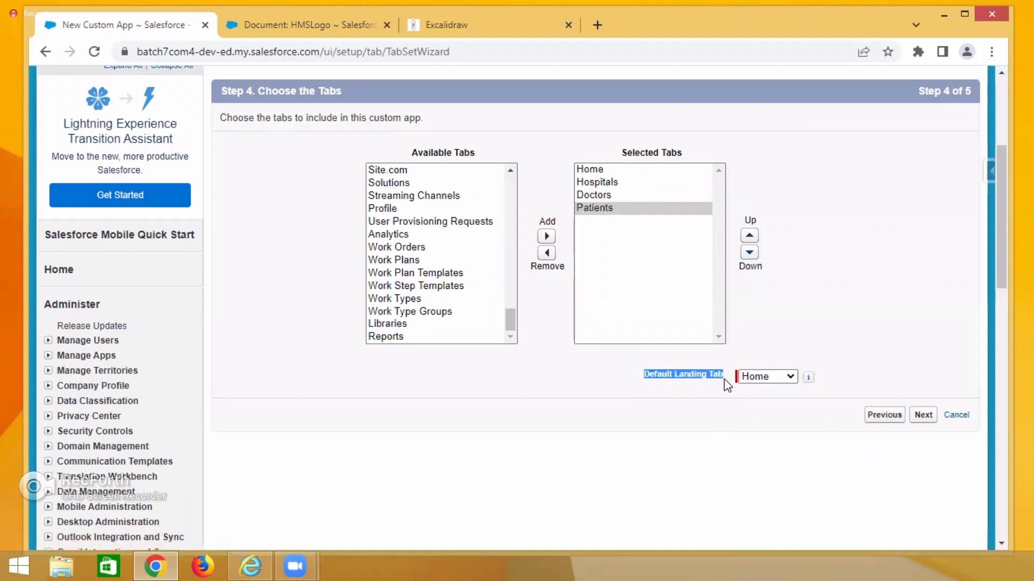
scroll(746, 214, up, 3)
click(318, 22)
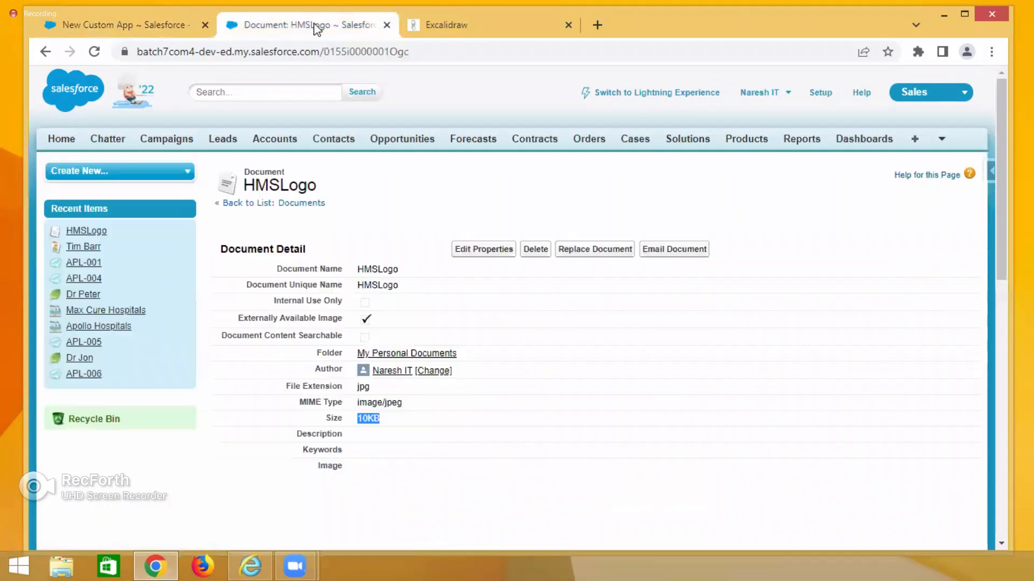
click(904, 96)
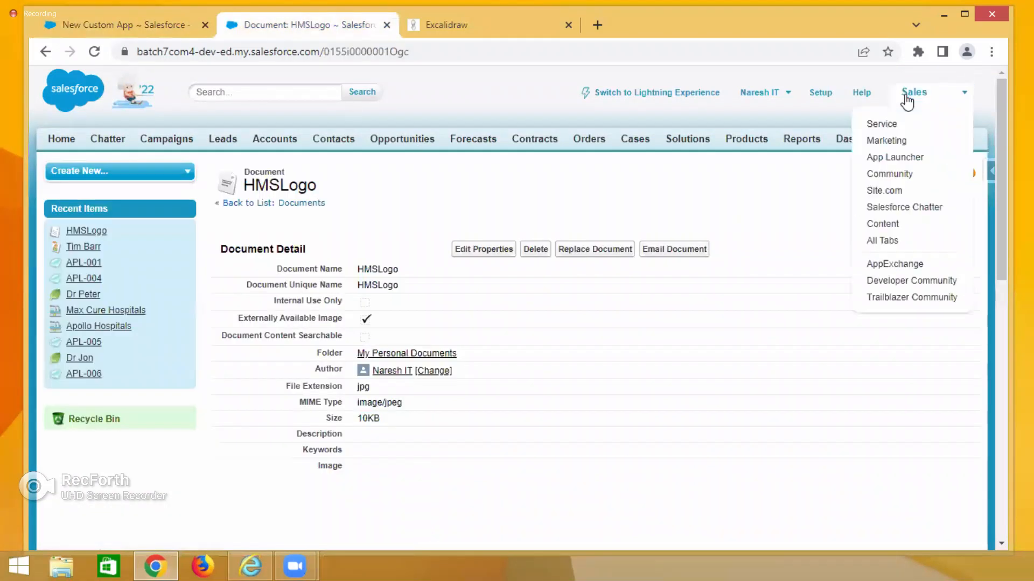
click(879, 127)
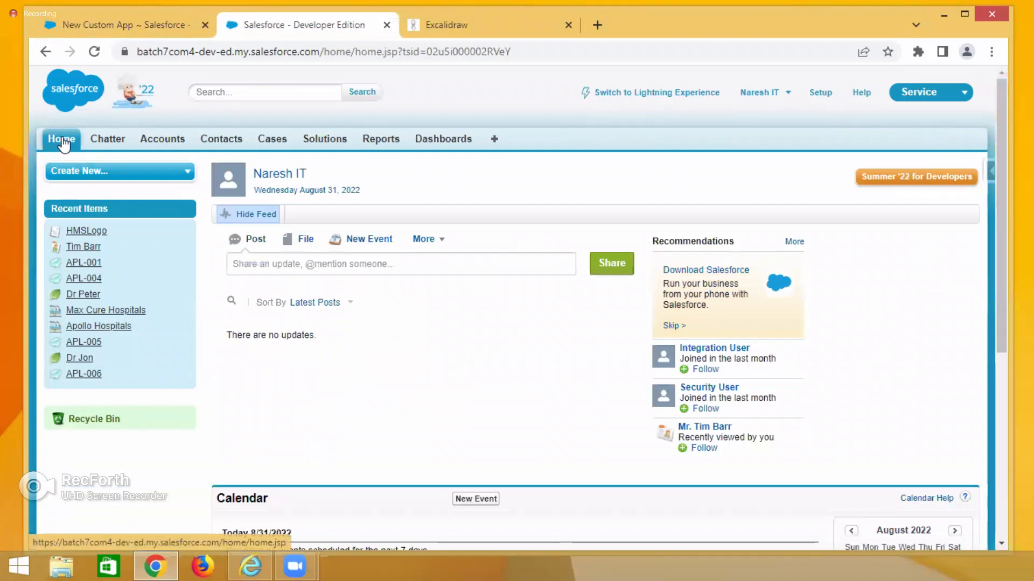
click(915, 97)
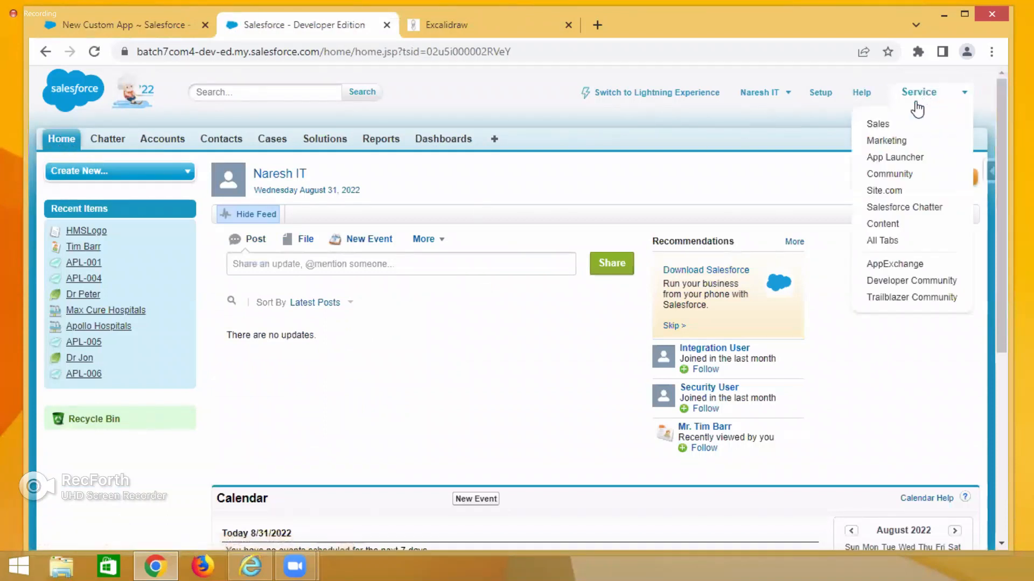
click(879, 126)
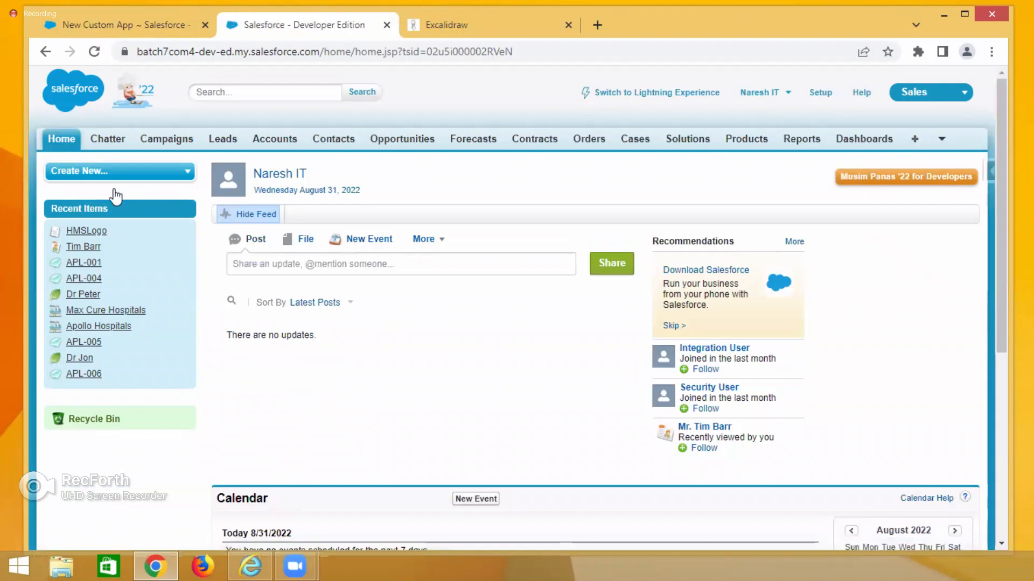
click(97, 25)
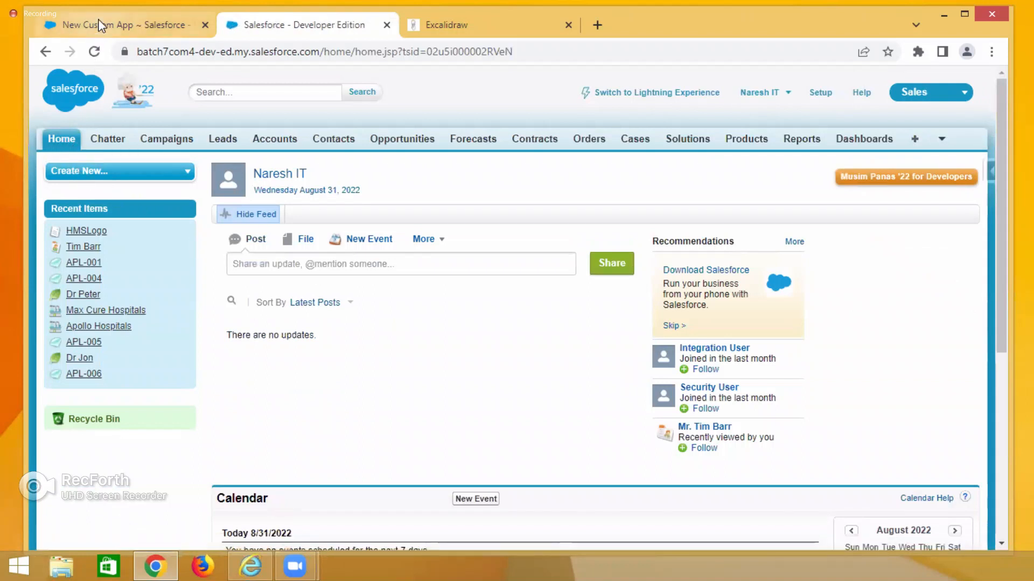
Set the default landing tab to Home and continue to the profile assignment step.
scroll(795, 458, down, 5)
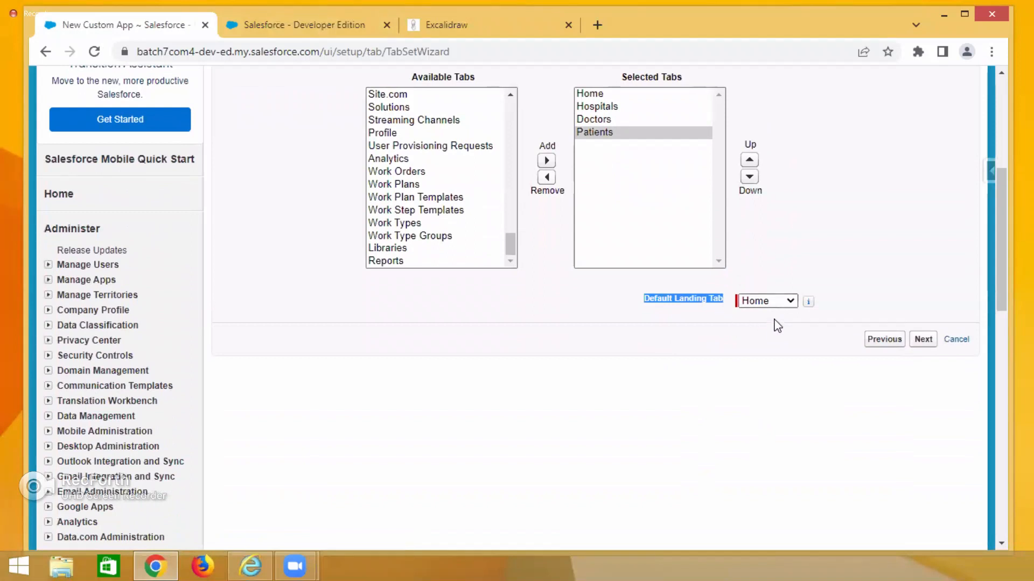
click(787, 302)
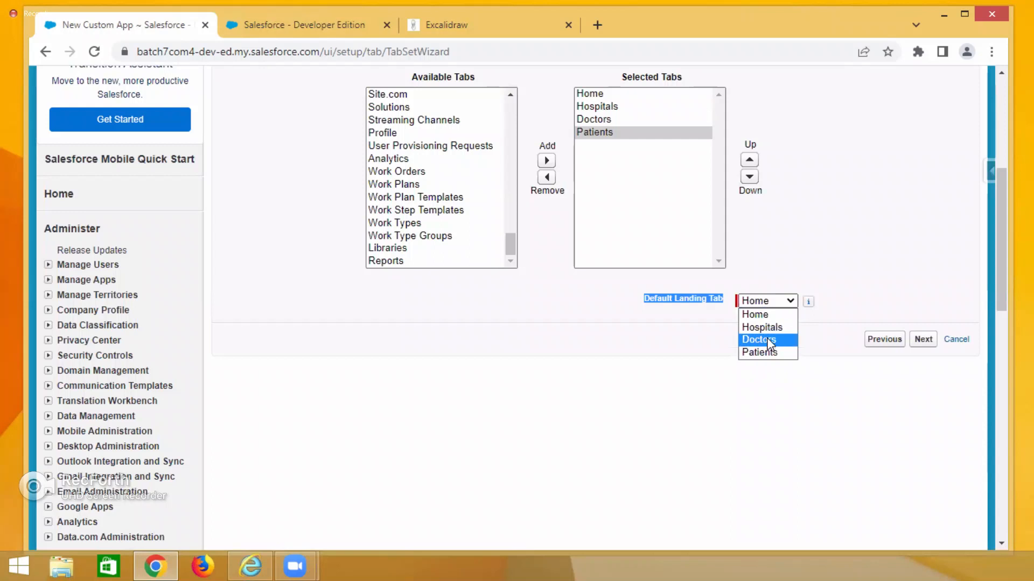
click(769, 315)
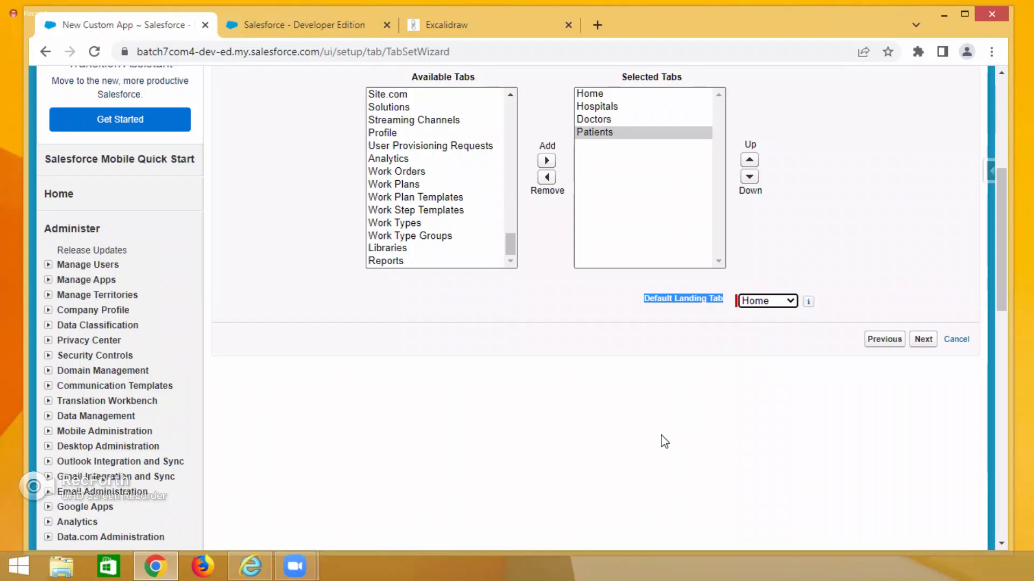
click(922, 340)
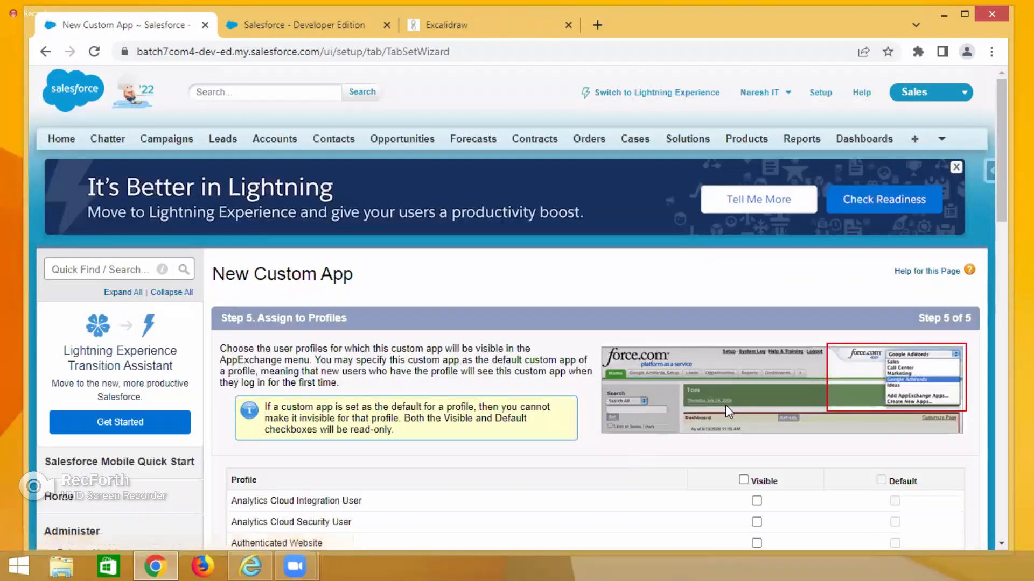
Make the app visible to all profiles and save the new HMS custom app.
scroll(725, 405, down, 4)
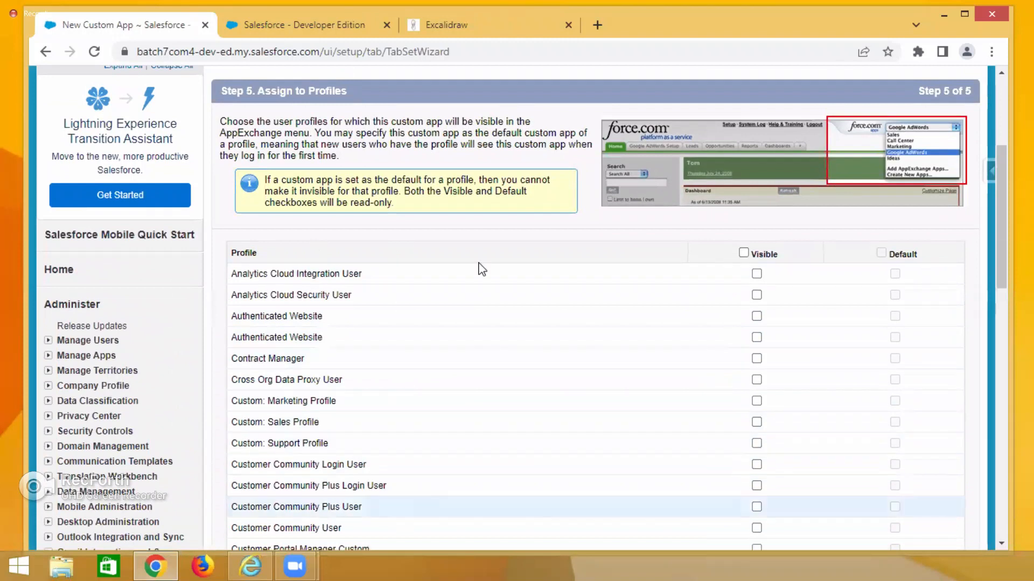
click(744, 252)
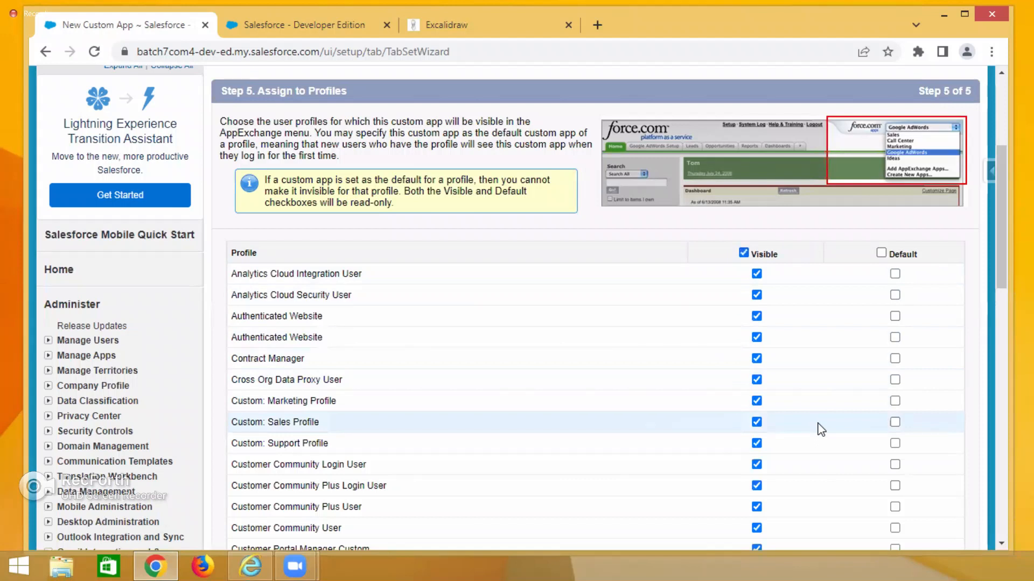
scroll(819, 429, down, 15)
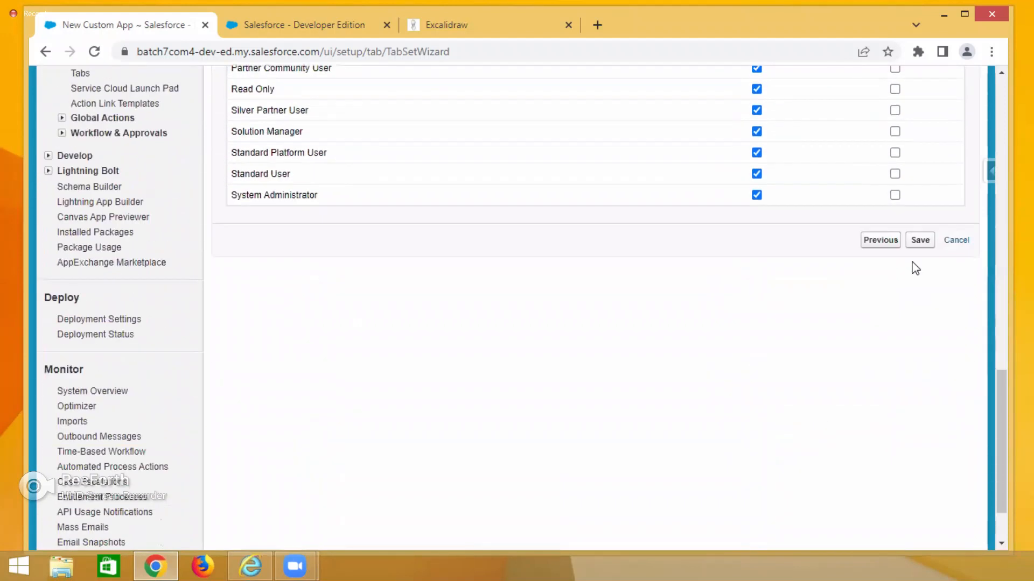
click(920, 240)
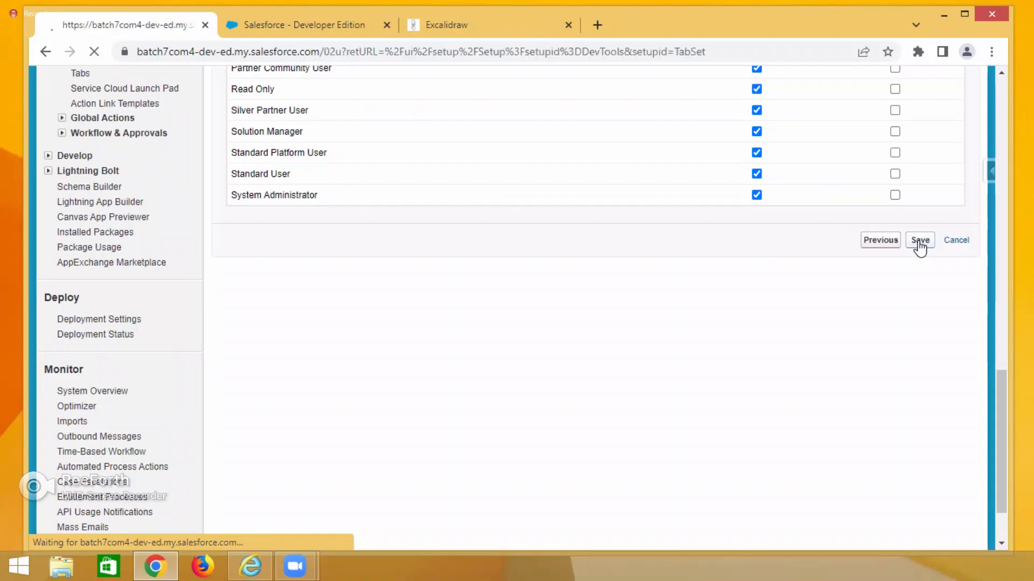
Examine the HMS entry and the Console column in the apps list.
scroll(778, 457, down, 4)
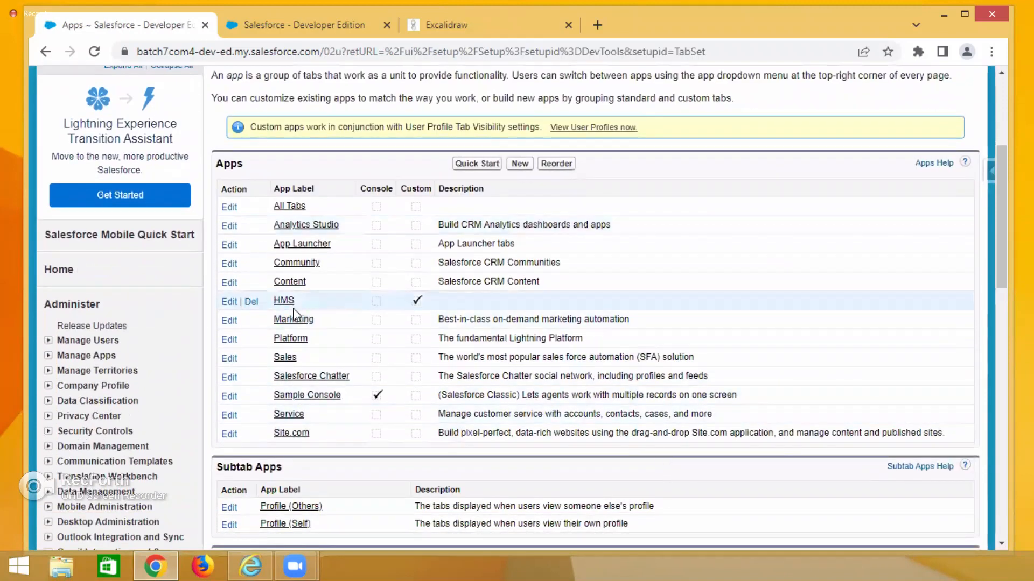
drag(283, 300, 273, 300)
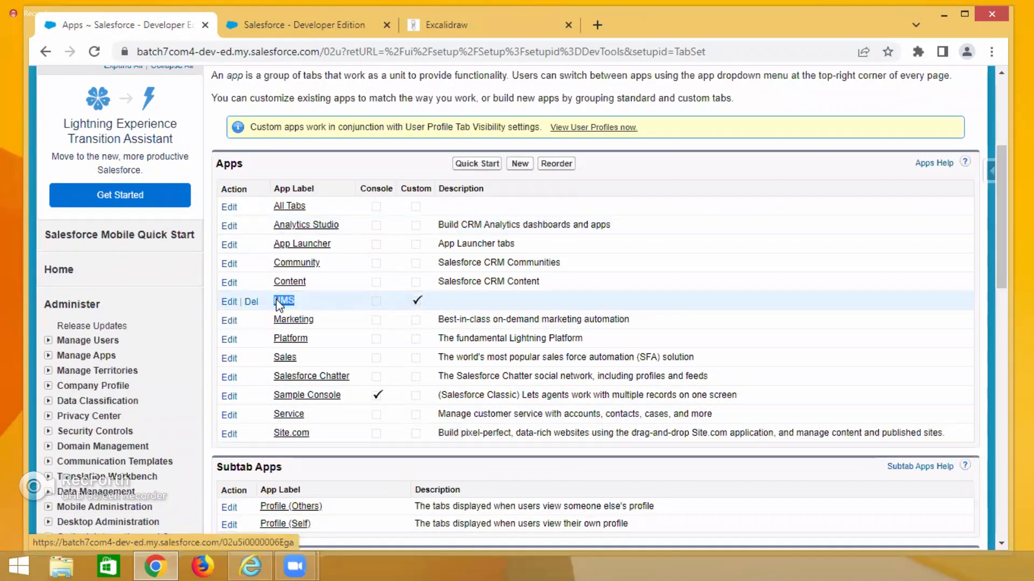
click(739, 132)
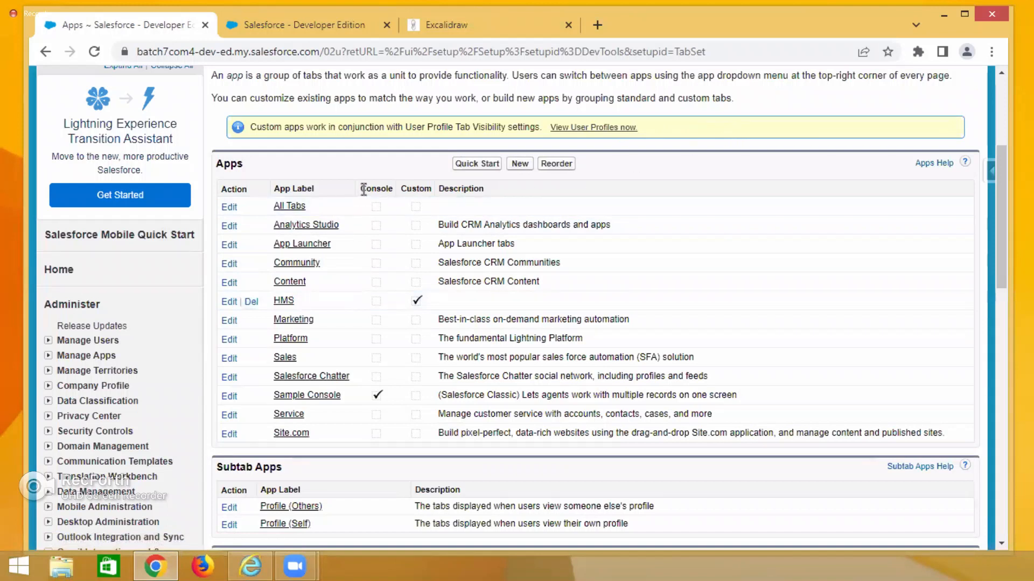
drag(359, 189, 396, 189)
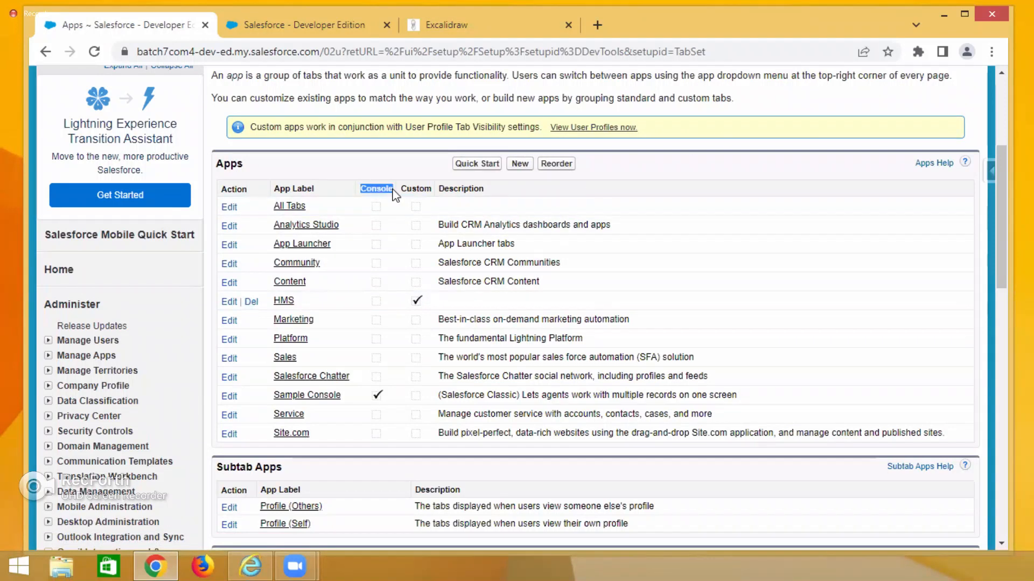
Open the Sample Console app's details in a new tab and inspect its settings and the app menu.
right_click(308, 398)
click(353, 406)
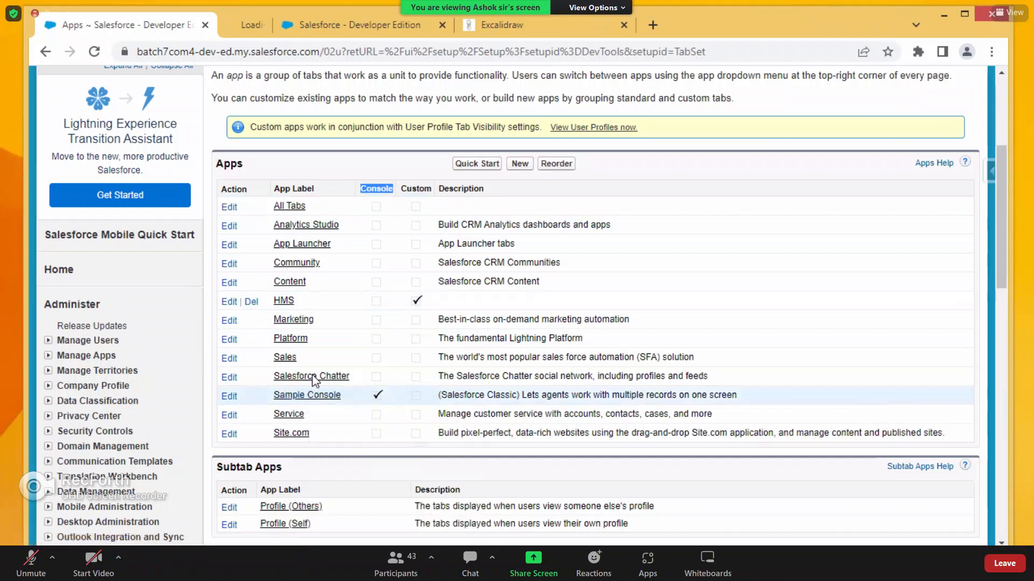
click(304, 25)
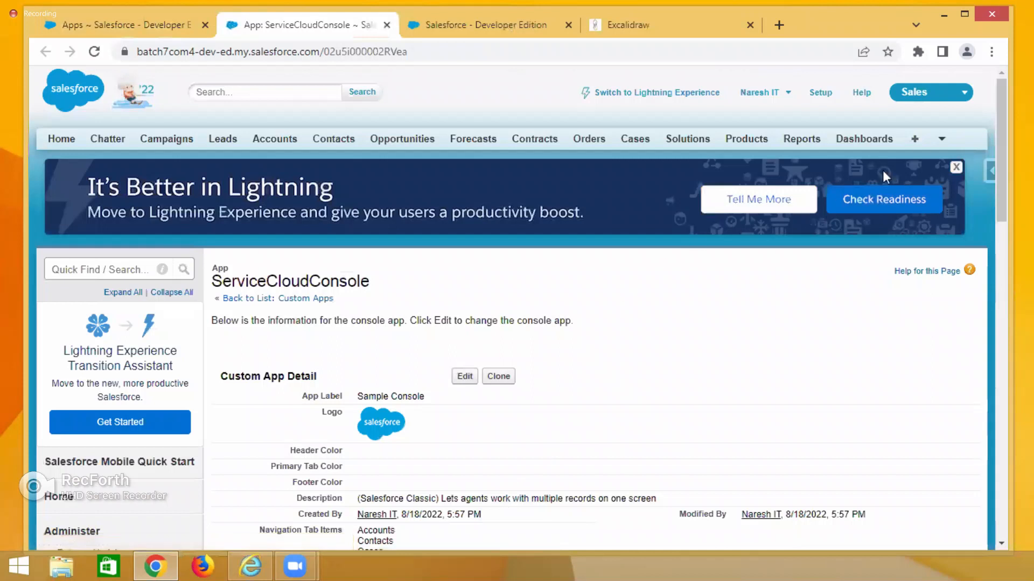
click(931, 94)
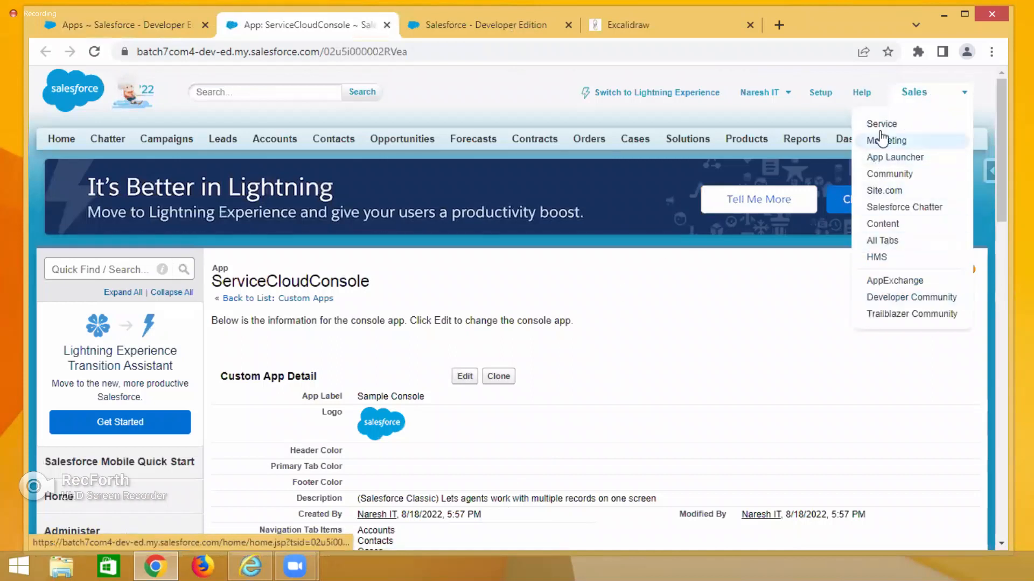
click(386, 26)
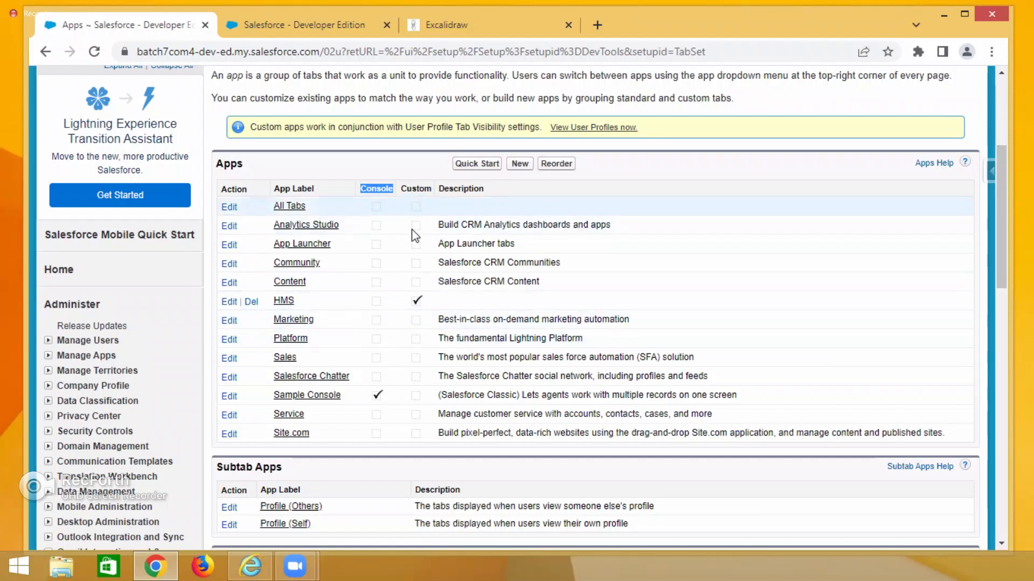
Switch the current app to HMS.
click(645, 153)
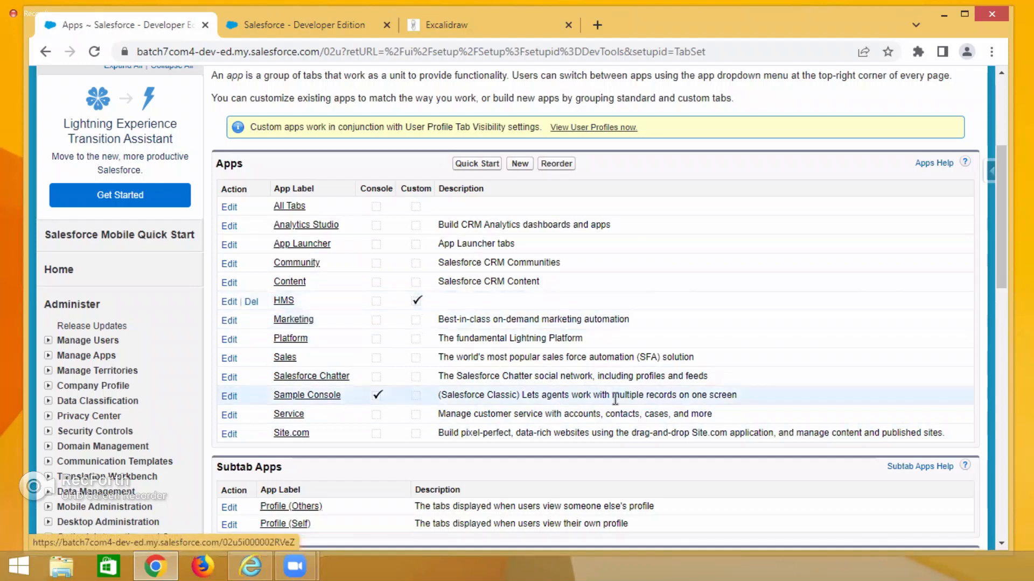
scroll(664, 293, up, 5)
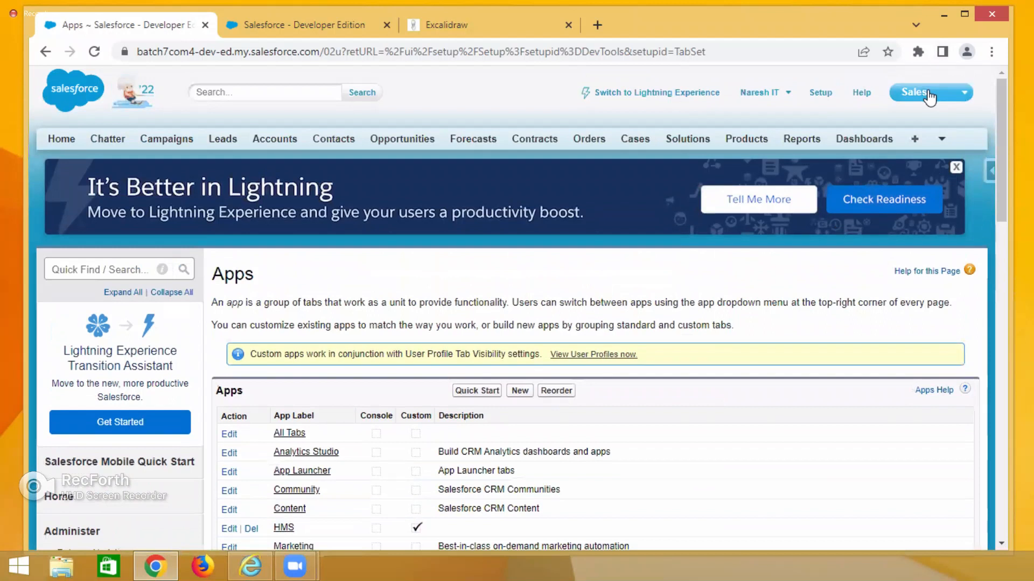
click(928, 97)
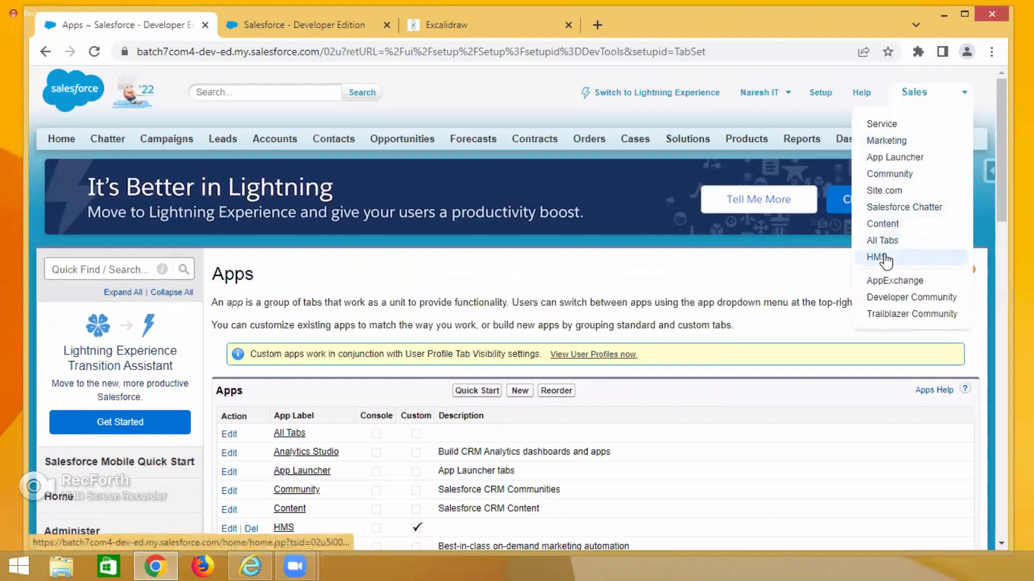
click(885, 258)
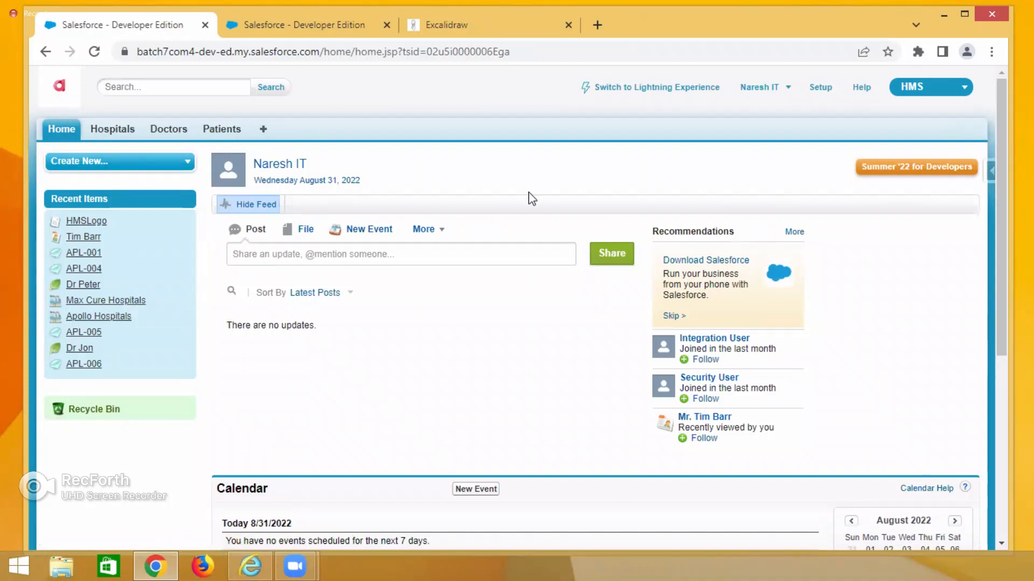
Open patient record APL-006 from the Patients tab and show its printable view.
click(220, 131)
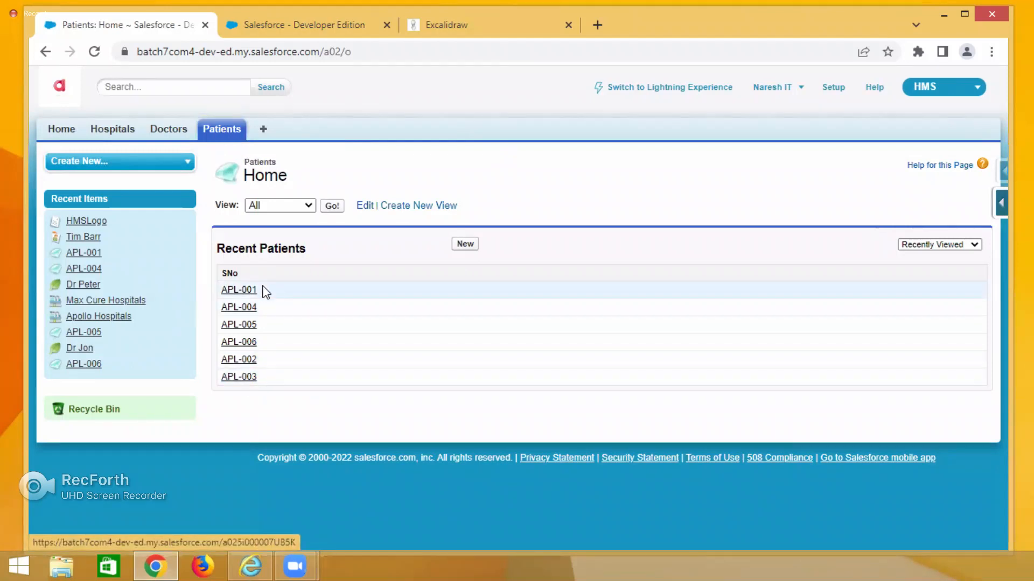
click(247, 290)
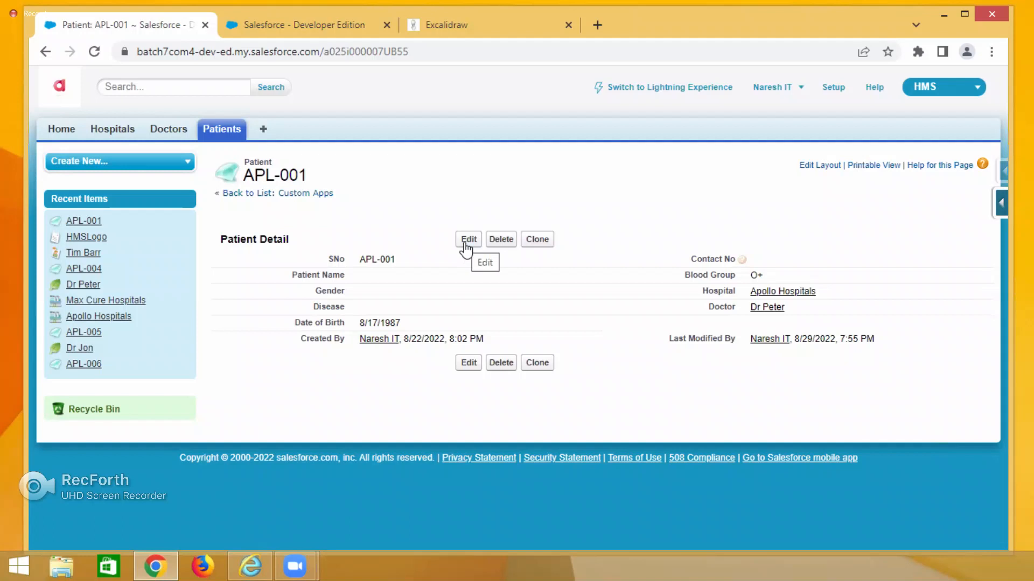
click(231, 141)
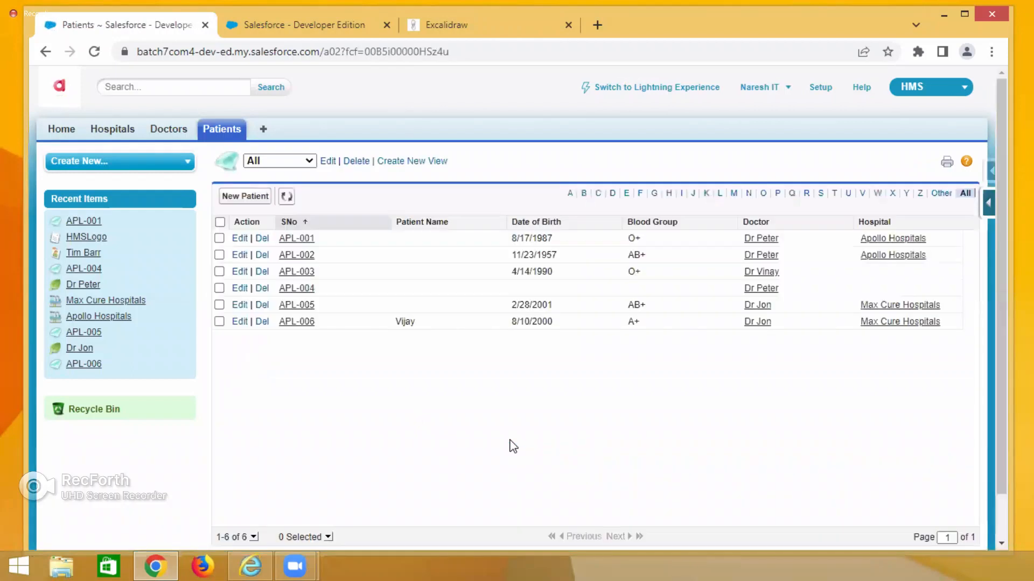
click(295, 323)
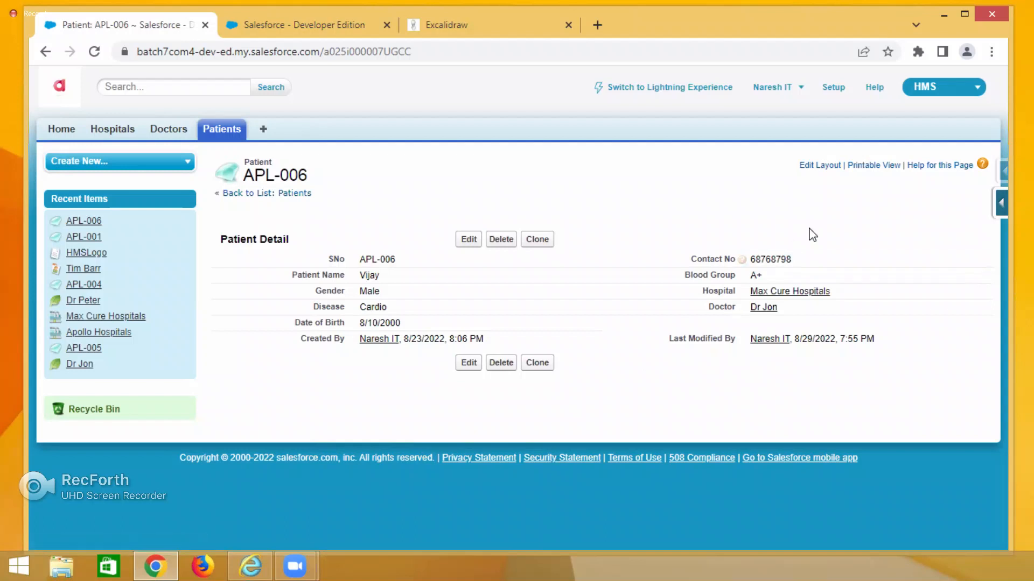
click(875, 165)
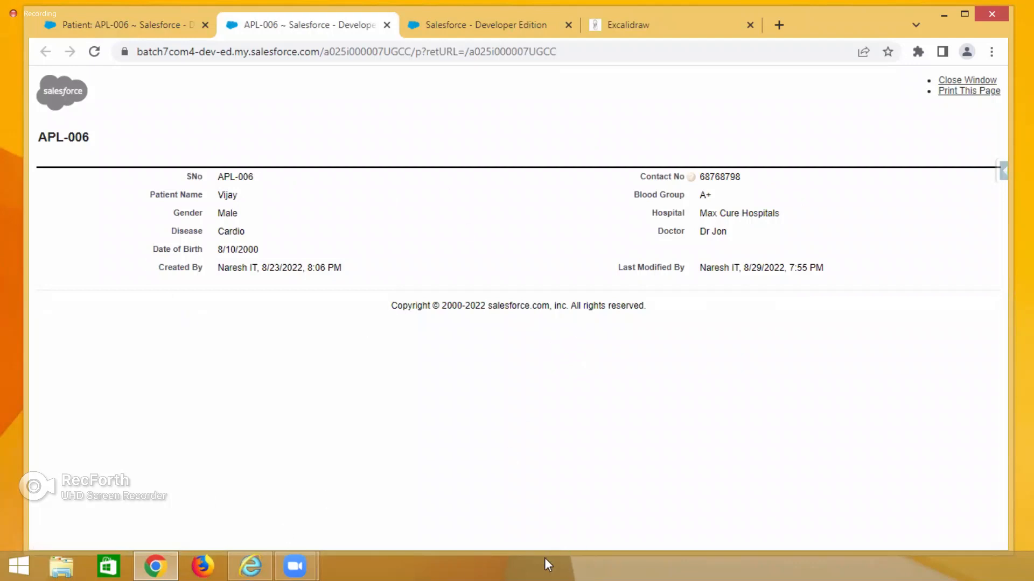
Examine the patient fields and the Hospital value in the printable view.
drag(218, 178, 260, 184)
drag(220, 179, 251, 240)
click(222, 240)
drag(217, 250, 265, 256)
click(637, 402)
drag(699, 213, 779, 224)
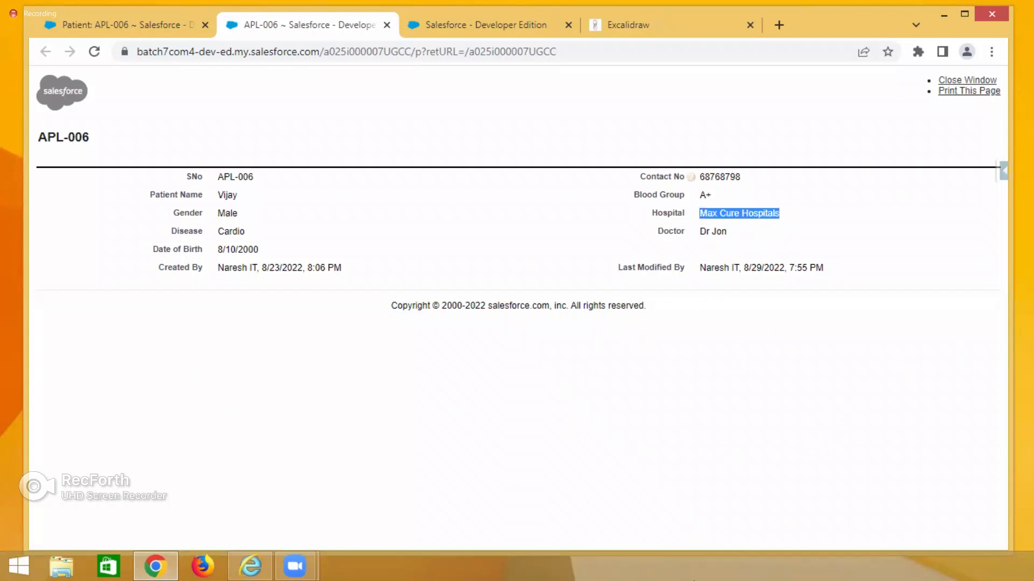
click(734, 222)
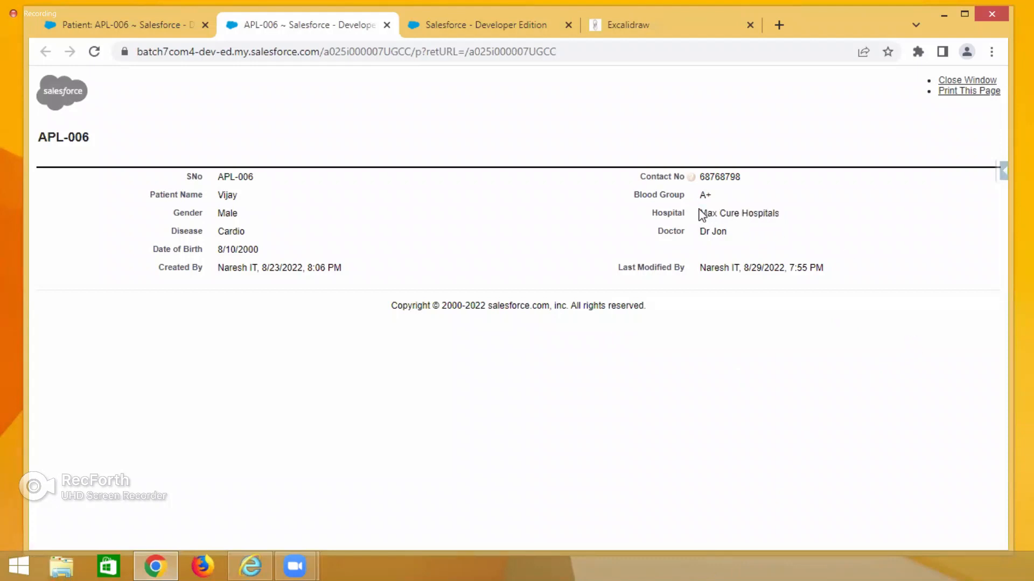
drag(699, 212, 779, 216)
Switch to Excalidraw and draw a tall rectangle on an empty area of the canvas.
click(682, 27)
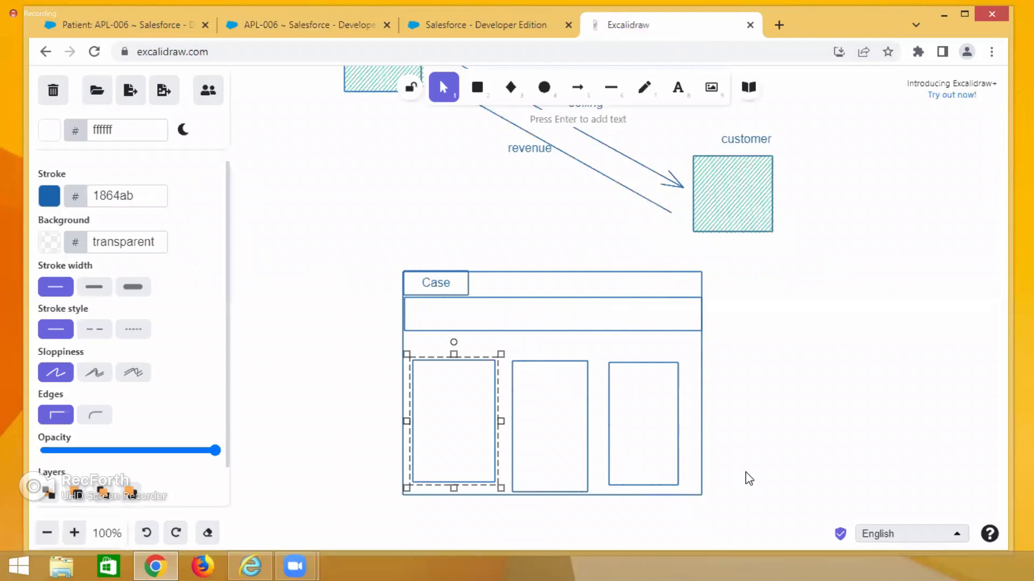
scroll(748, 478, down, 10)
click(477, 87)
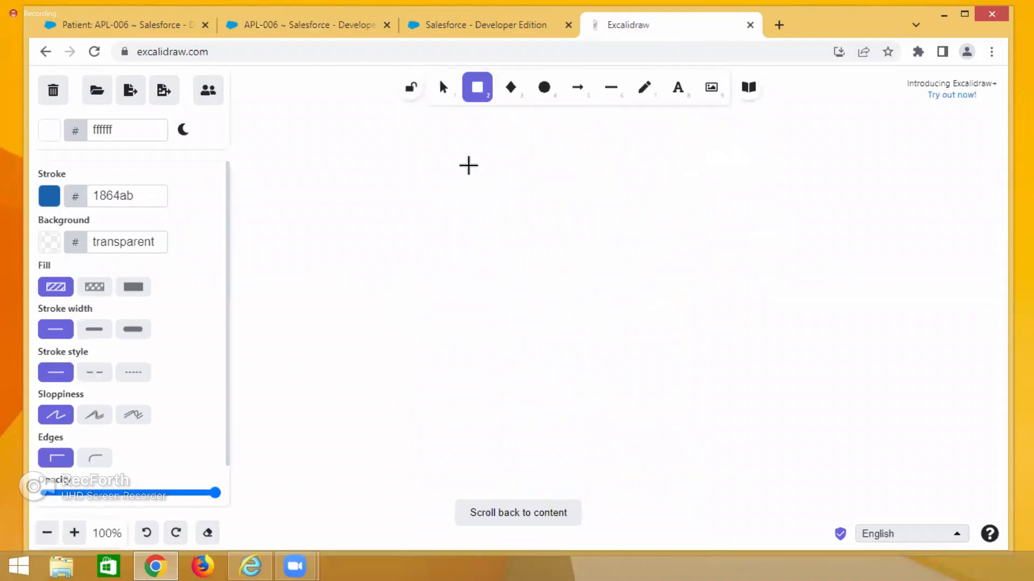
mouse_move(467, 172)
mouse_down()
mouse_move(623, 405)
mouse_move(672, 443)
mouse_up()
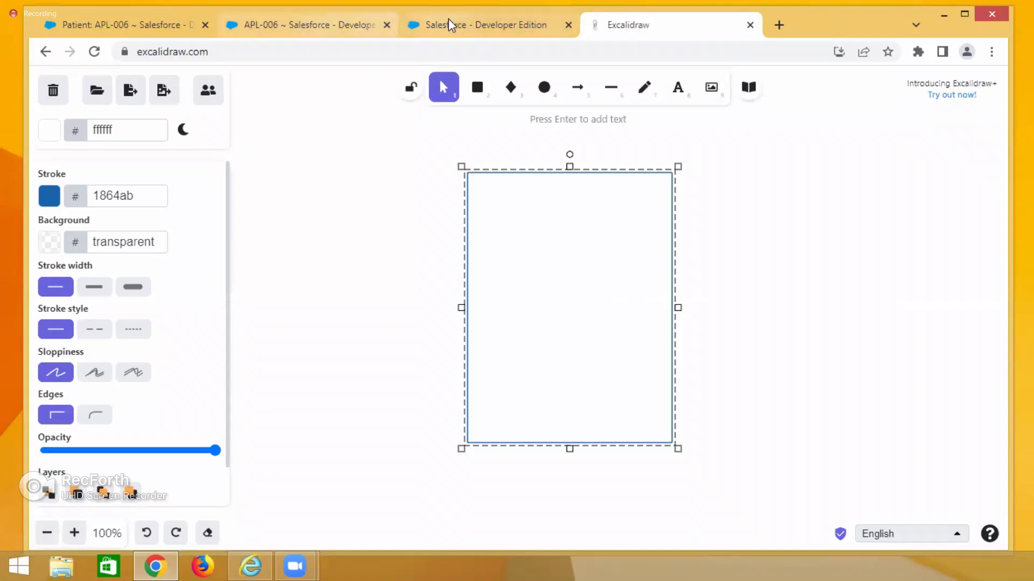
Add the title text Patient Hard Copy above the rectangle.
click(335, 25)
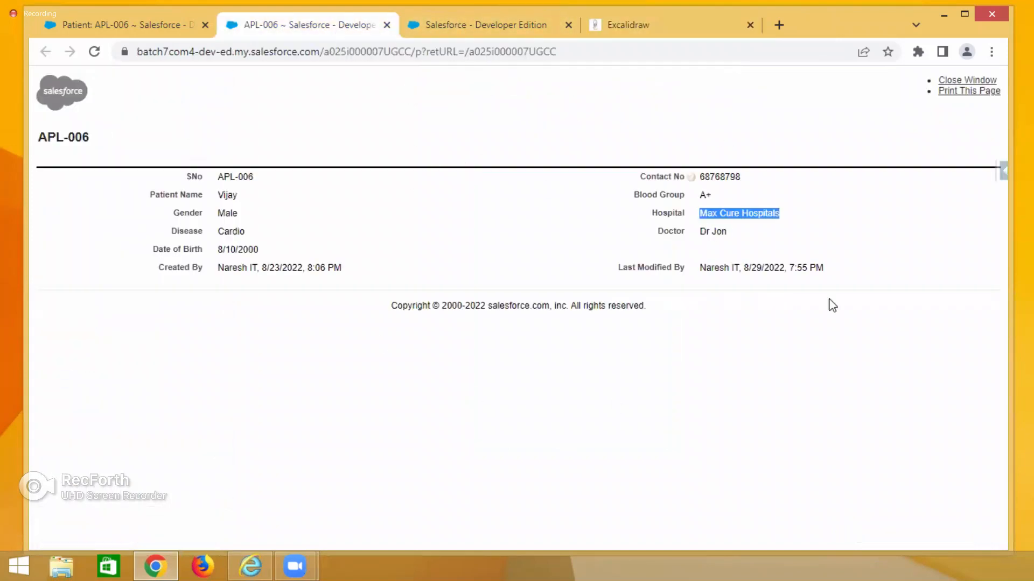
click(693, 221)
double_click(667, 213)
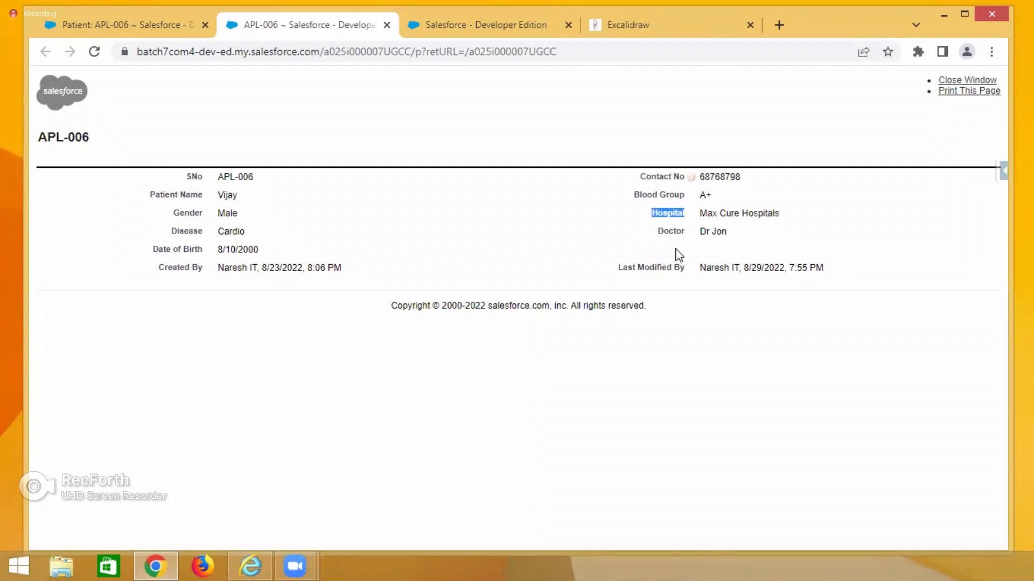
click(646, 26)
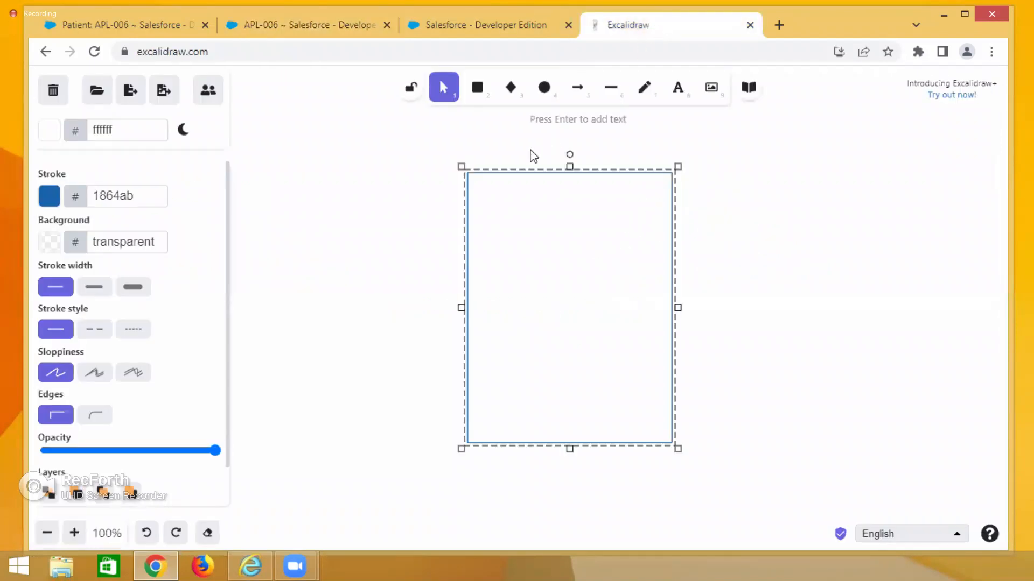
double_click(526, 156)
text(Patient )
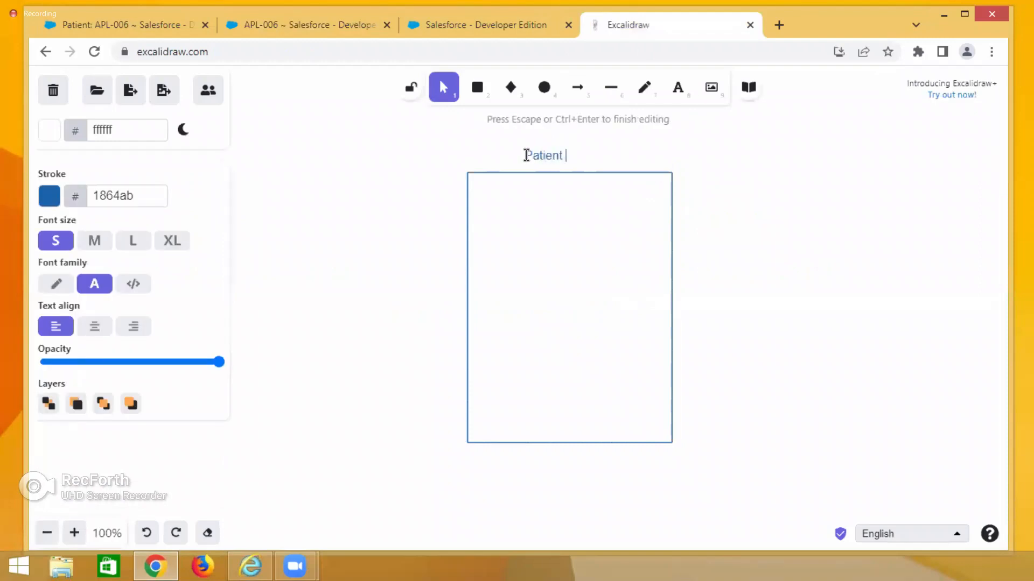
text(Hard Copy)
Add the text labels Branch and Fees inside the rectangle.
double_click(481, 204)
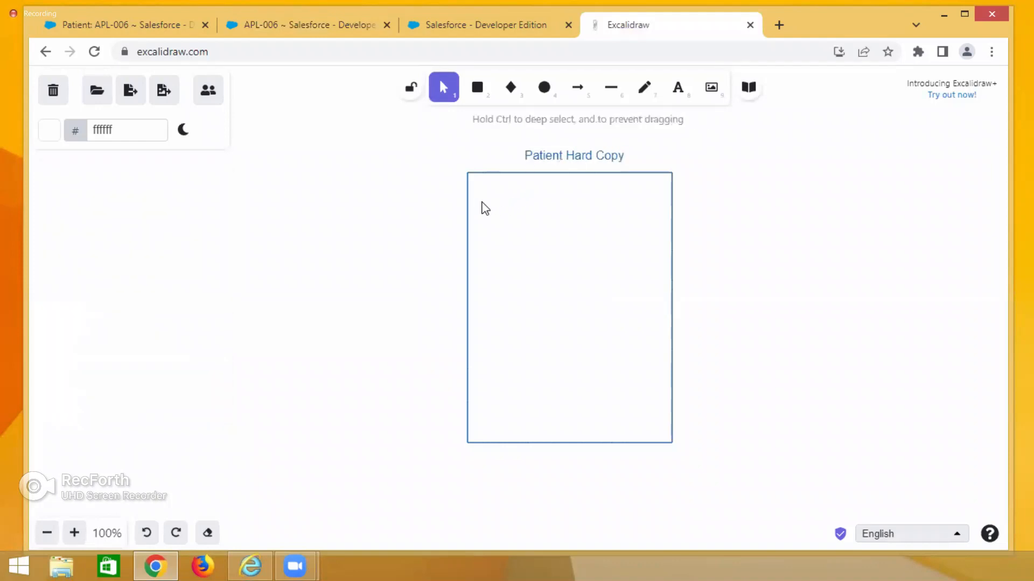
text(Bra)
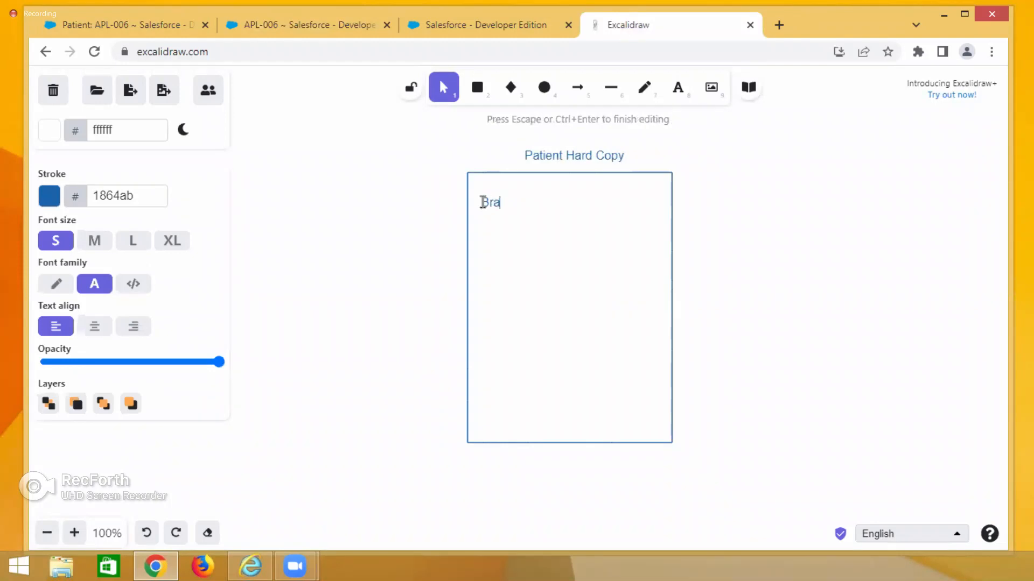
text(ndh)
click(442, 25)
click(330, 25)
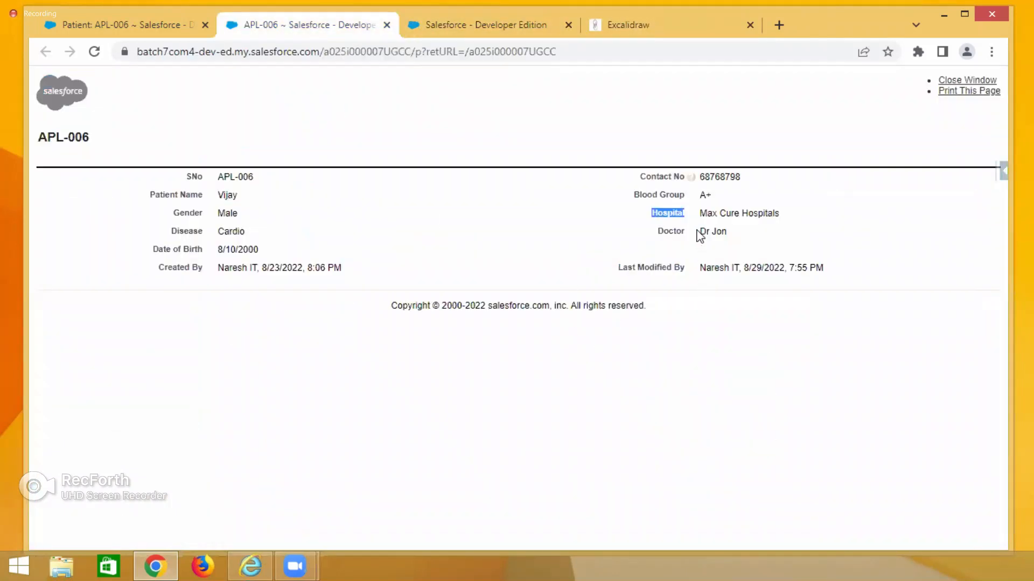
click(642, 28)
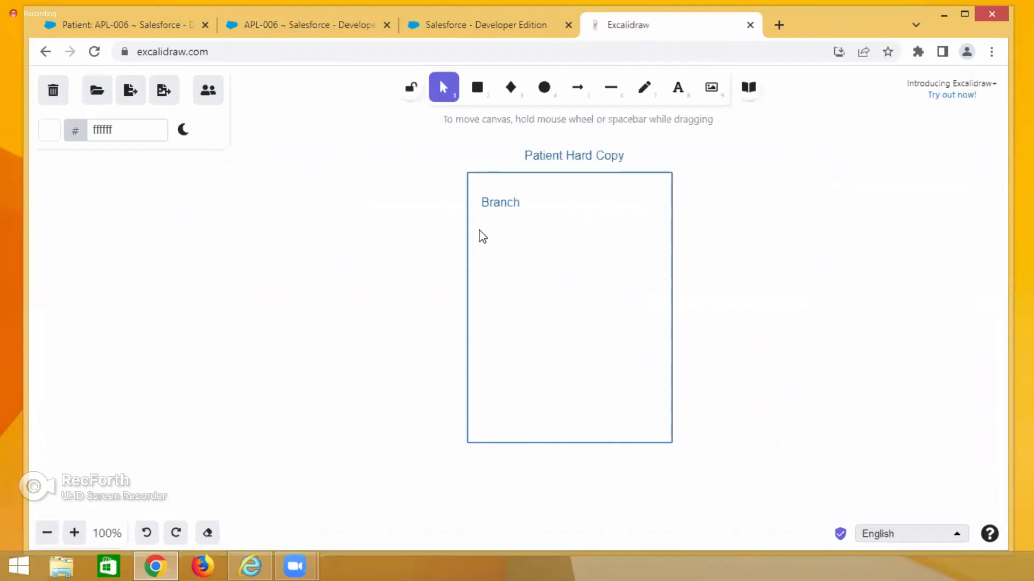
double_click(486, 234)
text(Fees)
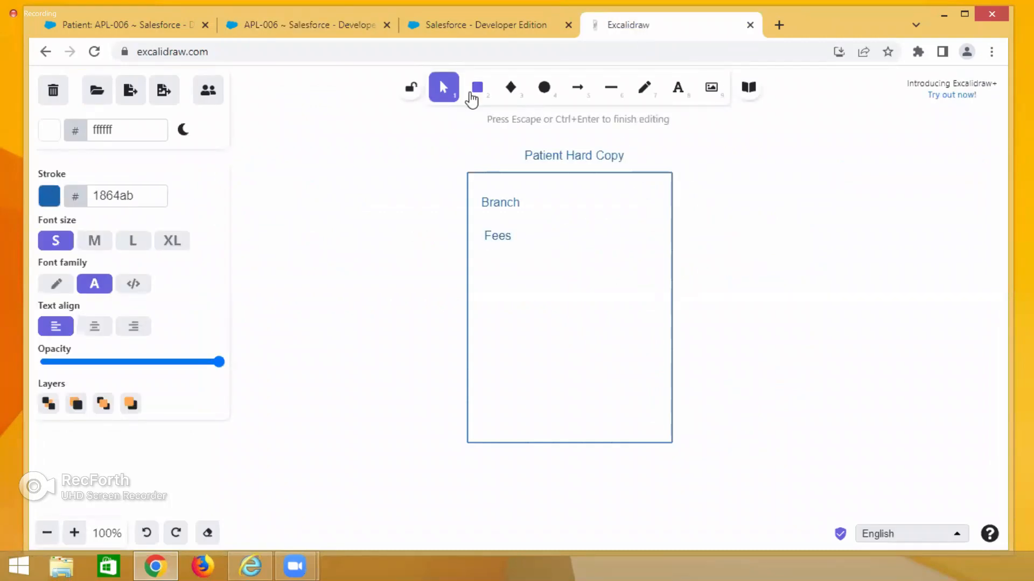
Review the Hospital, Patient Name, Gender, Disease and Date of Birth fields in the printable view.
click(286, 25)
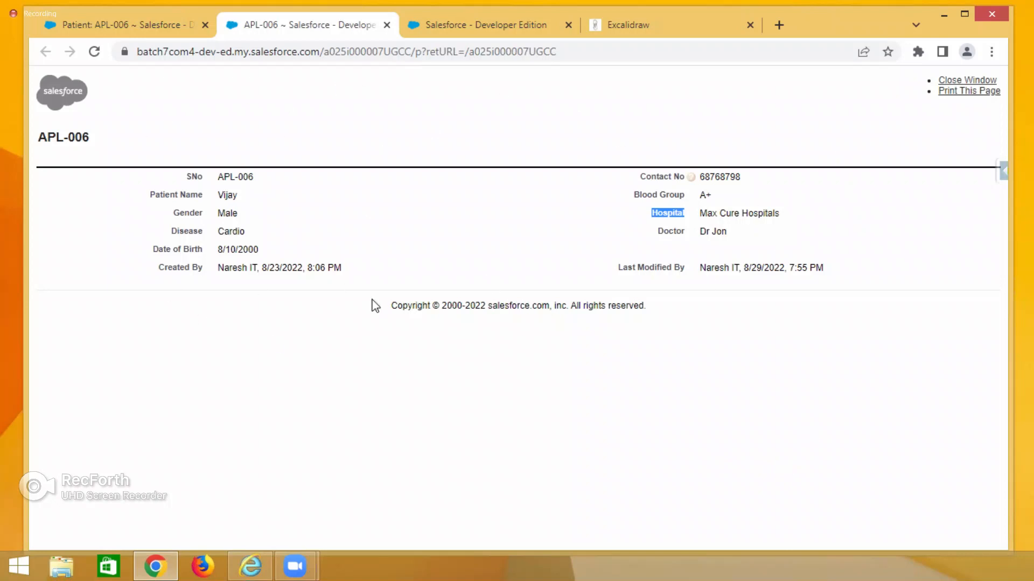
click(708, 393)
drag(657, 213, 685, 222)
click(641, 26)
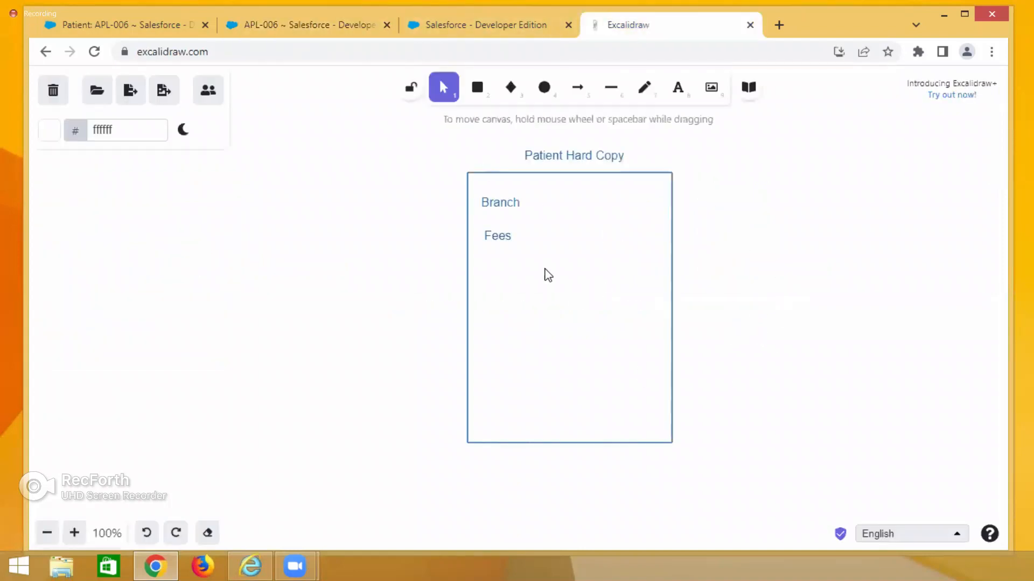
click(358, 27)
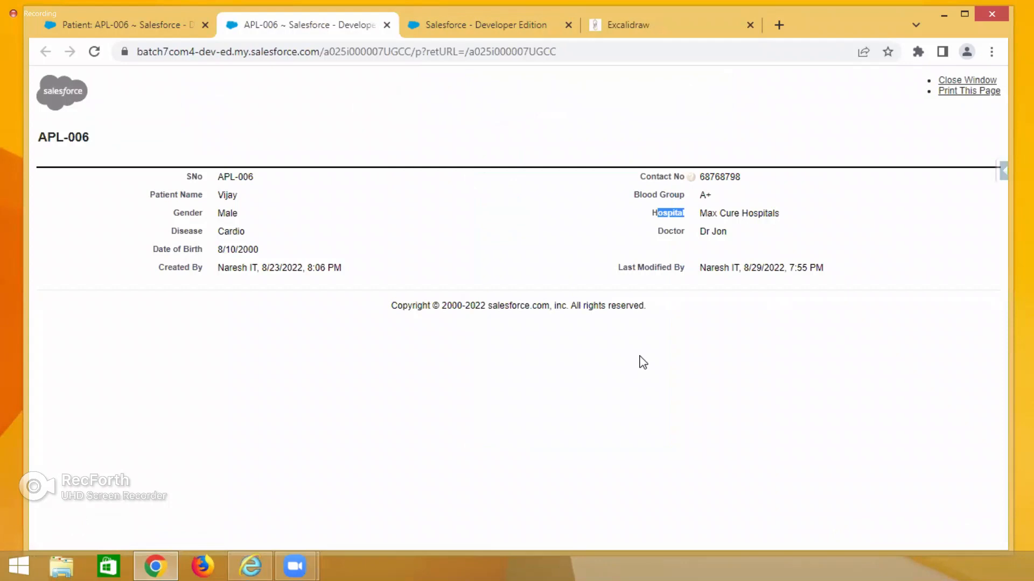
click(637, 388)
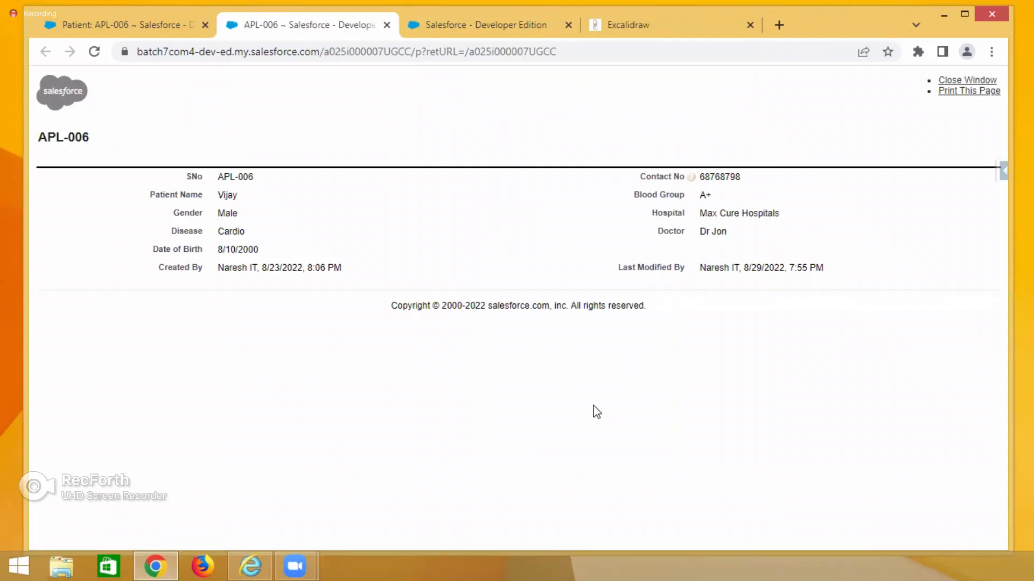
double_click(225, 197)
double_click(718, 232)
double_click(220, 194)
double_click(225, 213)
double_click(279, 240)
drag(218, 250, 243, 256)
click(649, 27)
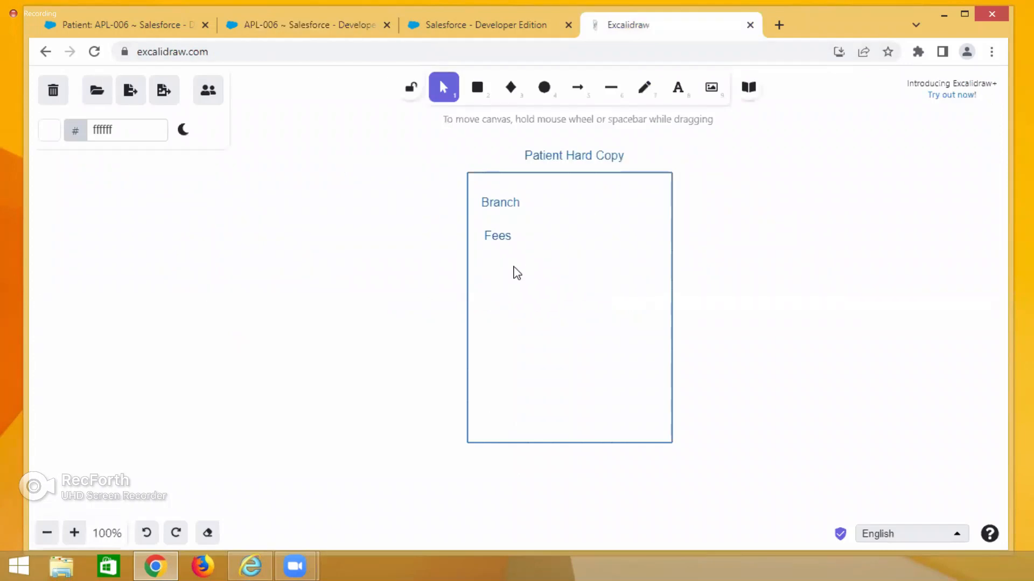
Add the text label Age below Fees inside the rectangle.
double_click(479, 270)
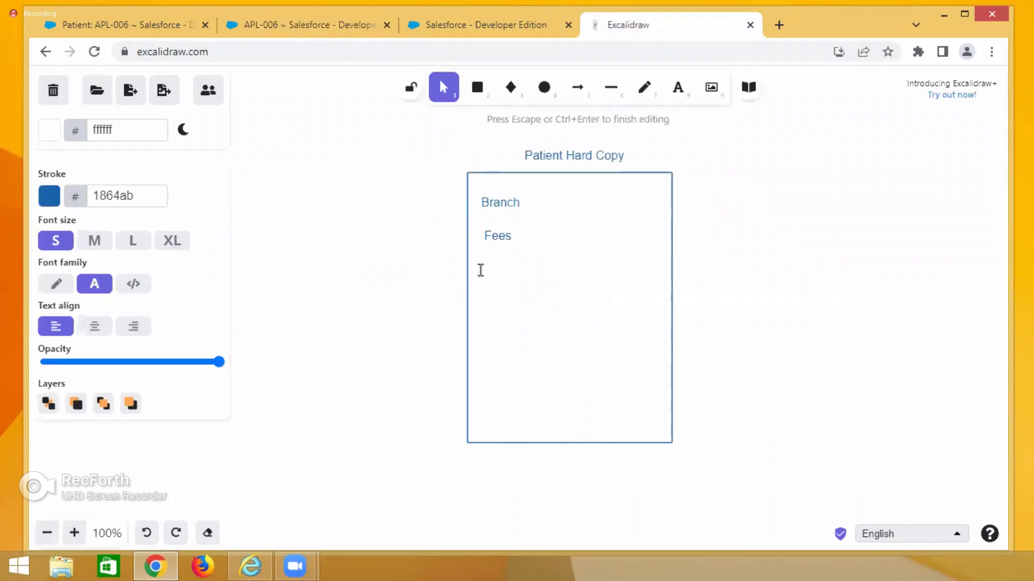
text(Age)
click(311, 25)
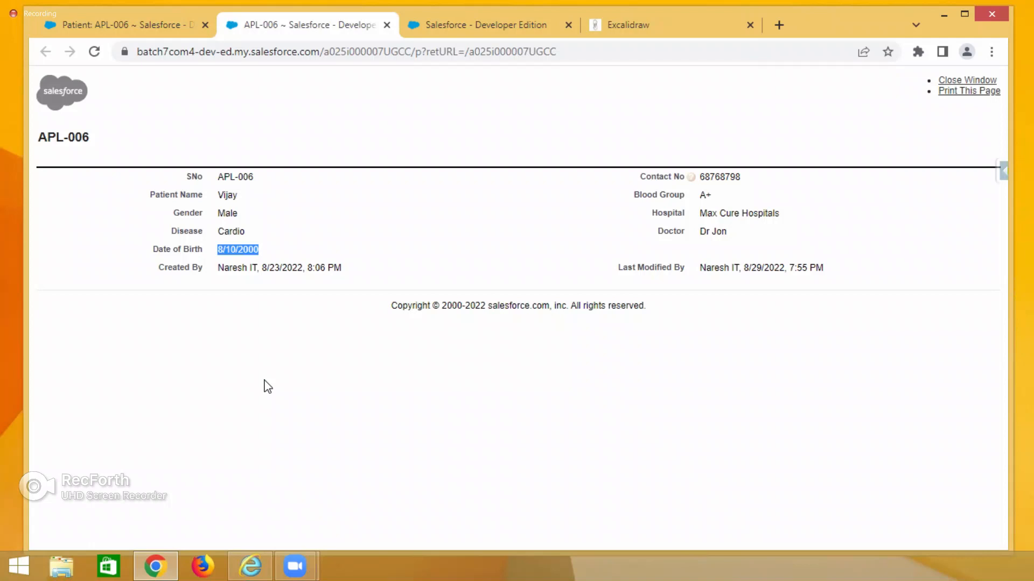
Open the patient's Max Cure Hospitals record in a new tab.
click(337, 412)
click(622, 29)
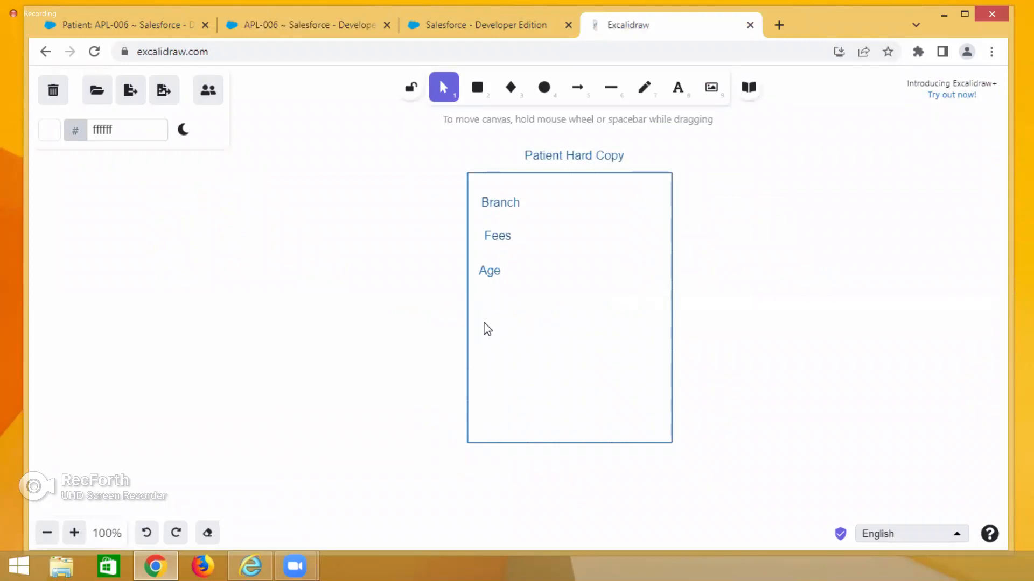
click(299, 18)
click(197, 27)
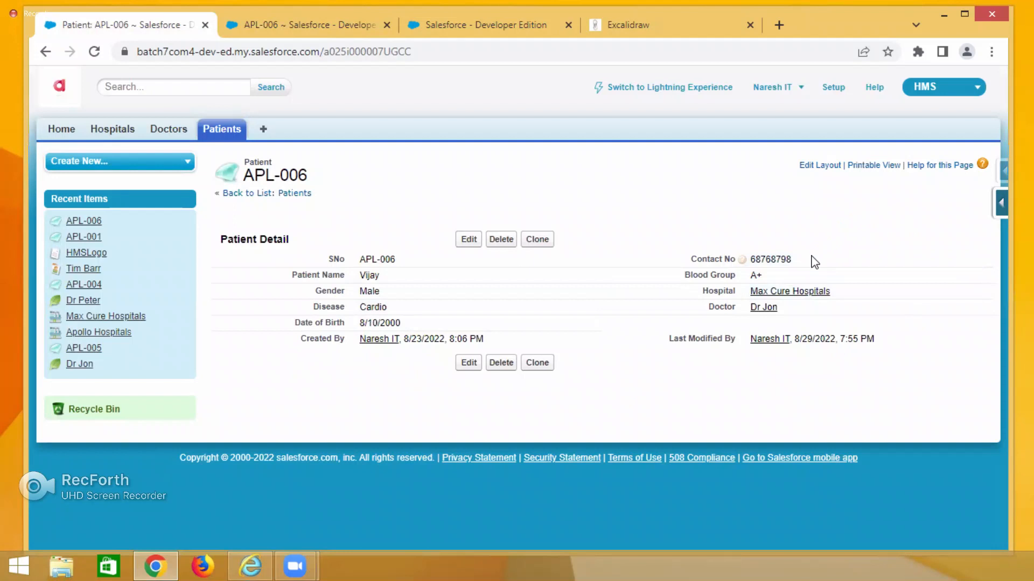
right_click(795, 298)
click(804, 303)
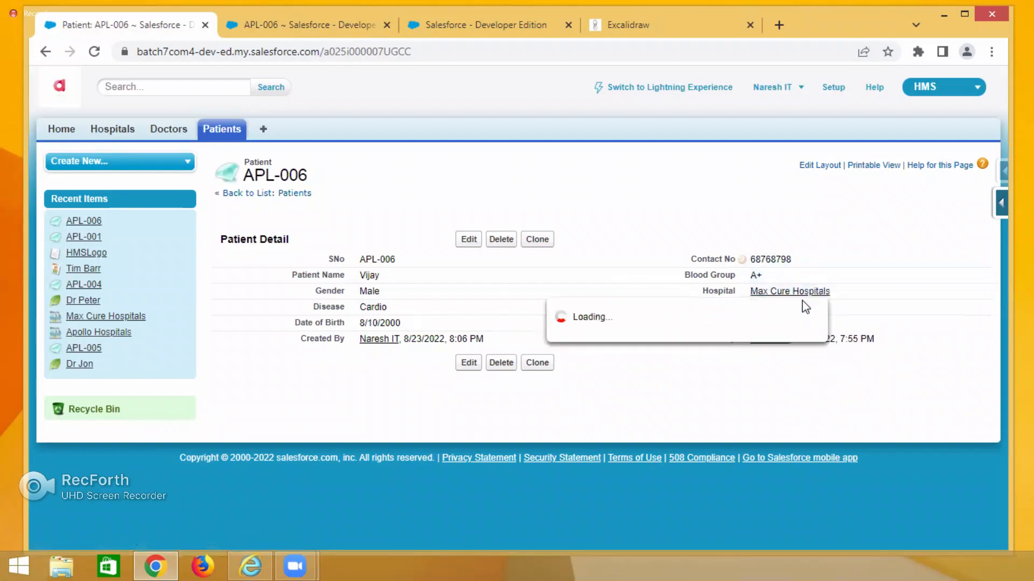
click(248, 26)
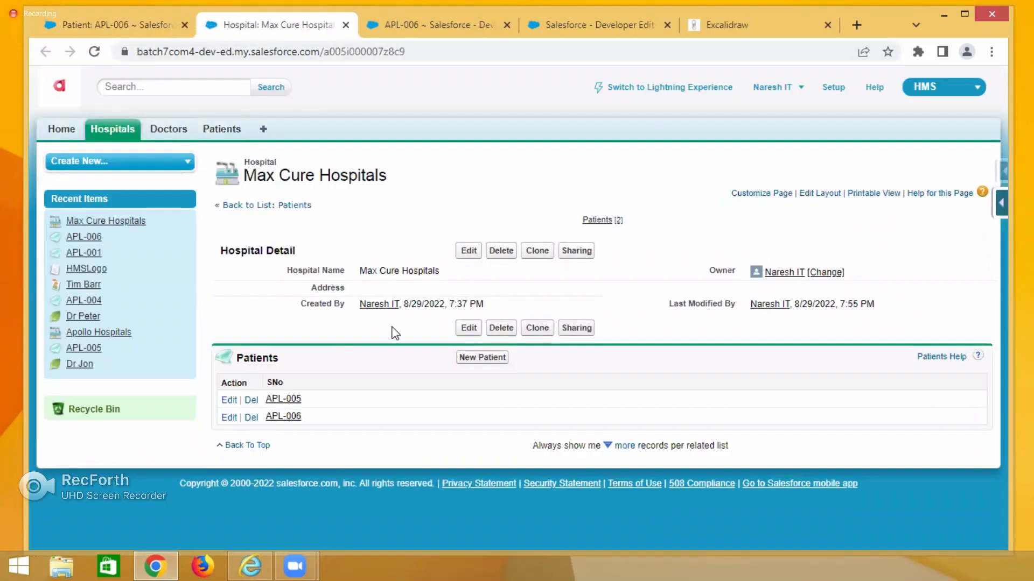
Set the hospital's Address to Jubliee Hills Branch and save the record.
double_click(388, 291)
text(Jubliee Hills Brand)
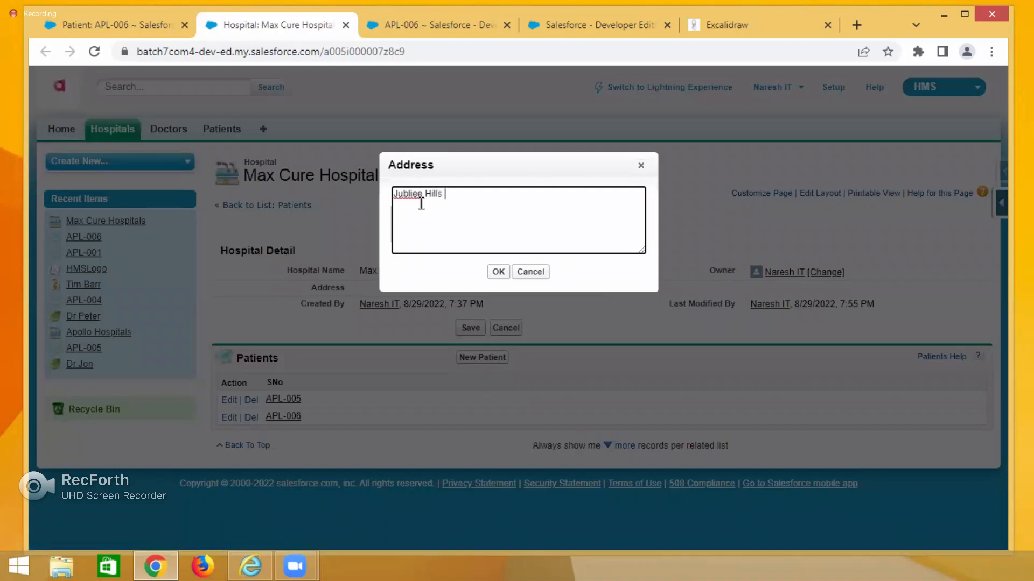
text(h)
click(495, 273)
click(472, 329)
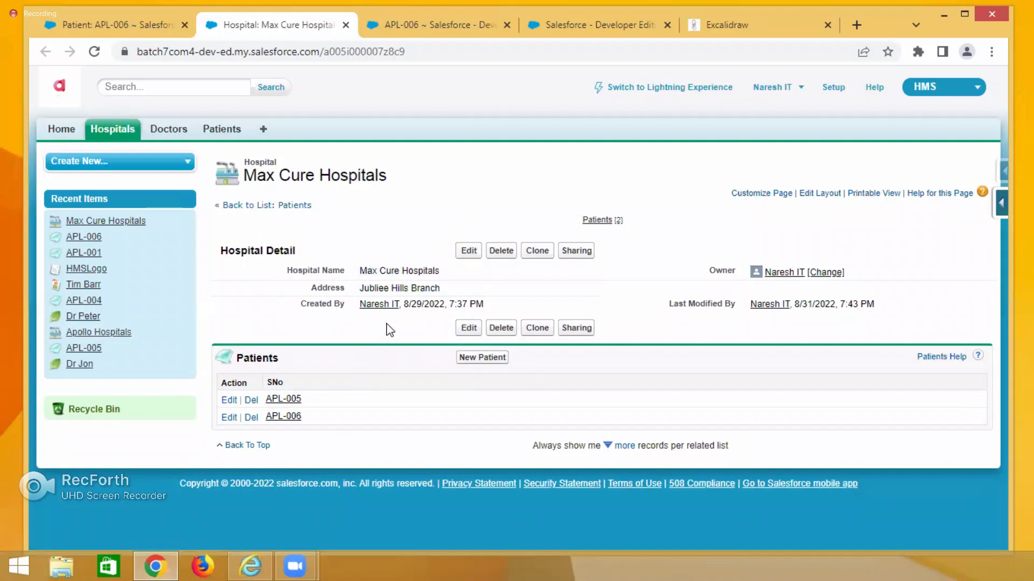
Compare the hospital's address with the patient's Hospital field.
drag(360, 285, 441, 295)
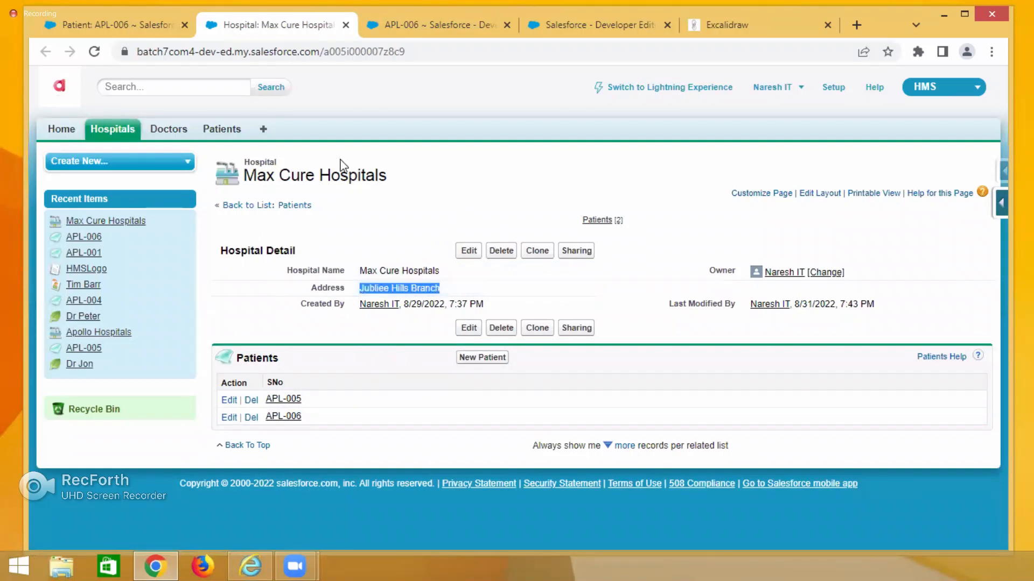
click(150, 22)
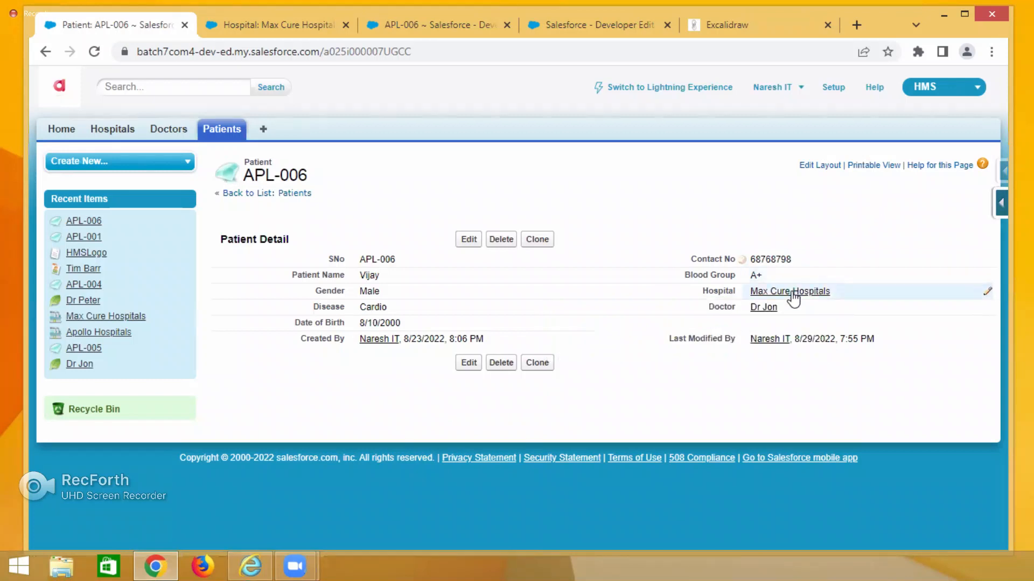
mouse_move(793, 296)
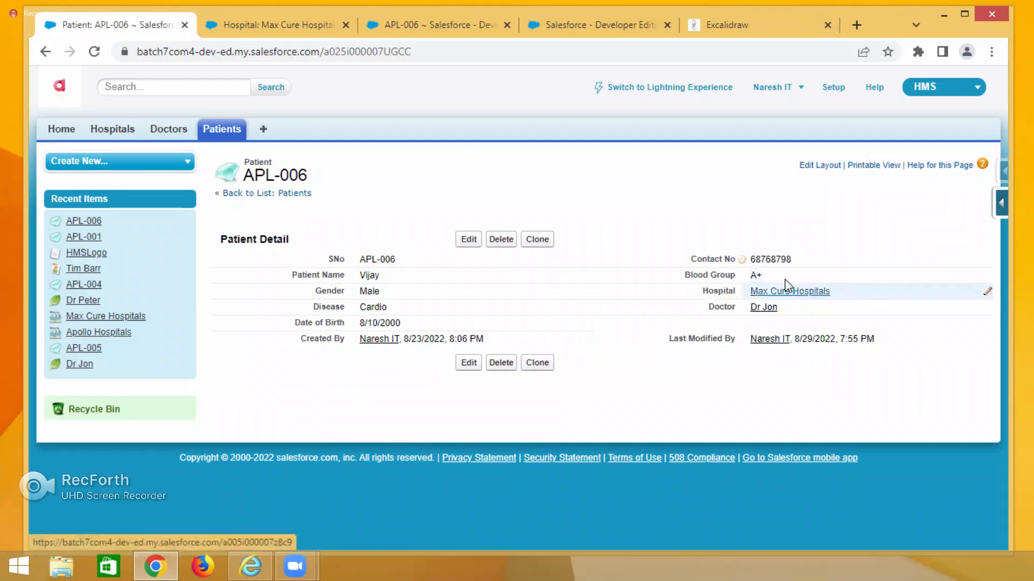
drag(698, 289, 737, 293)
mouse_move(759, 298)
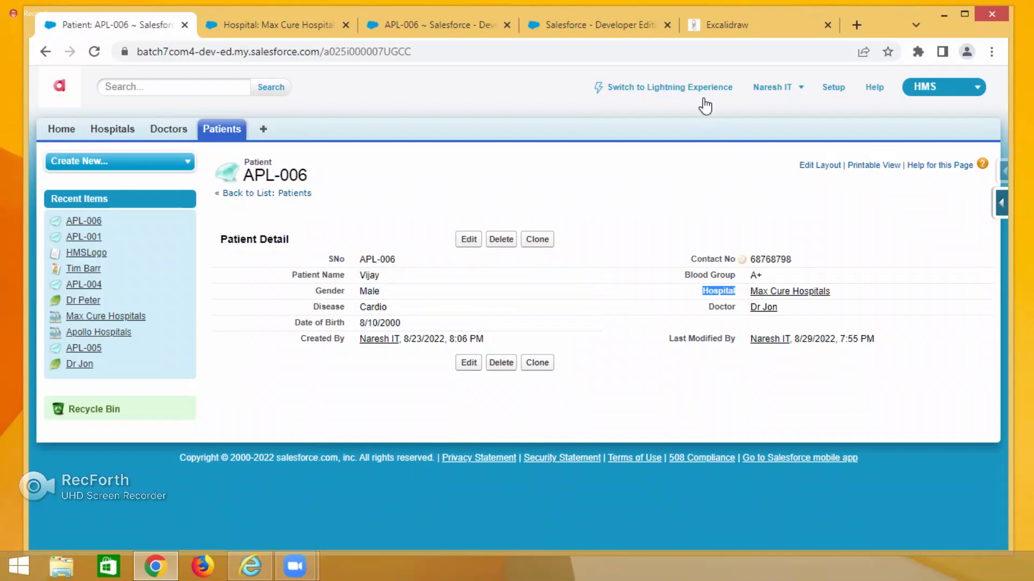
click(728, 21)
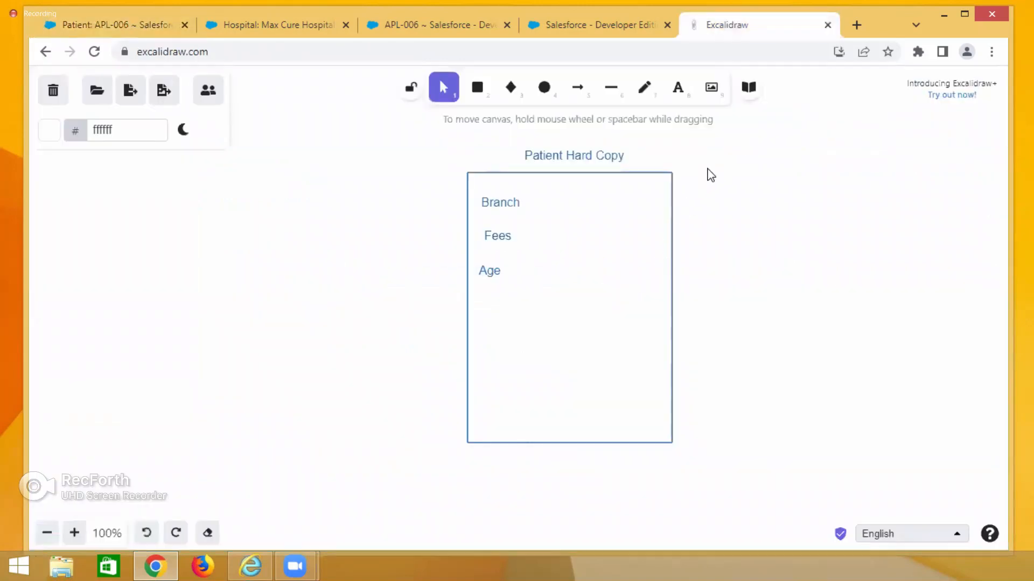
Add a large heading Formulas to the right of the Patient Hard Copy rectangle.
double_click(718, 160)
text(Formula)
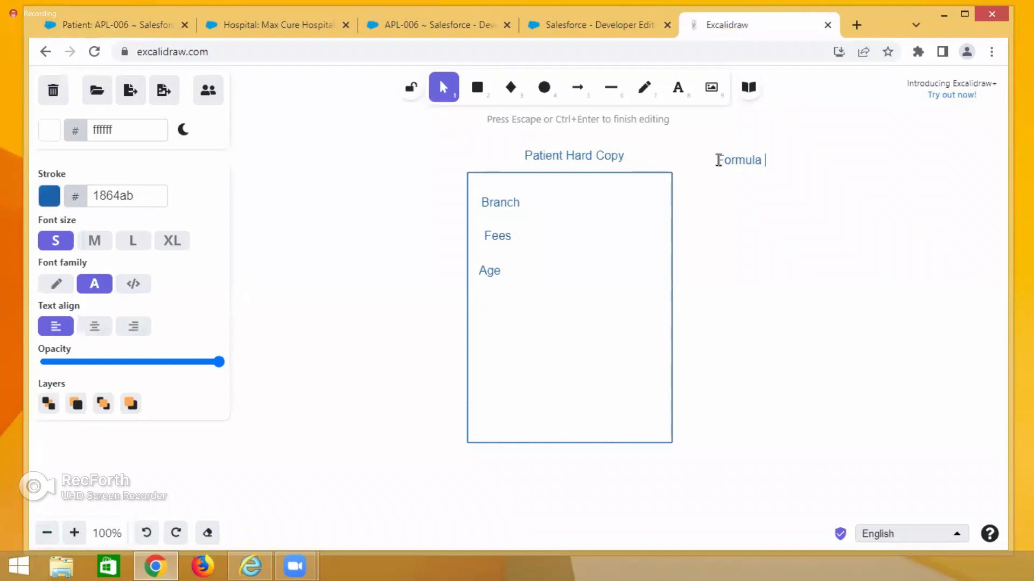
text(s)
click(133, 240)
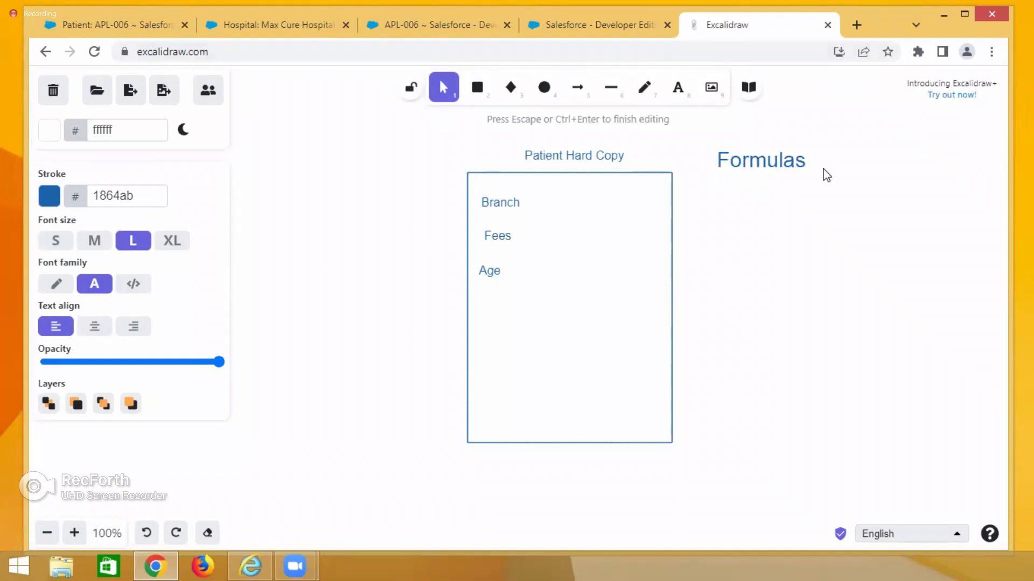
Review the patient's Date of Birth on the patient record.
click(296, 25)
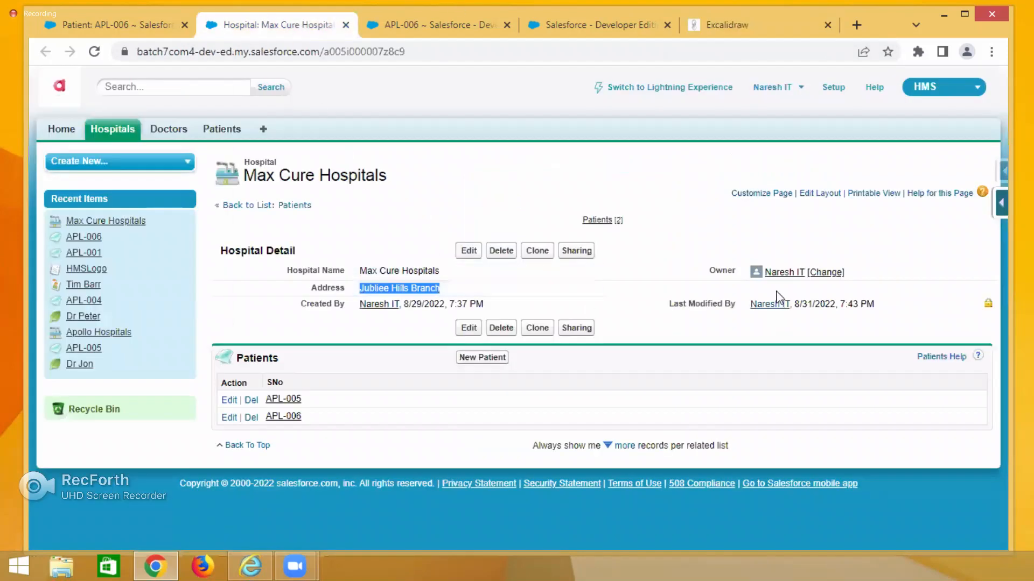
key(ctrl+shift+Tab)
click(742, 299)
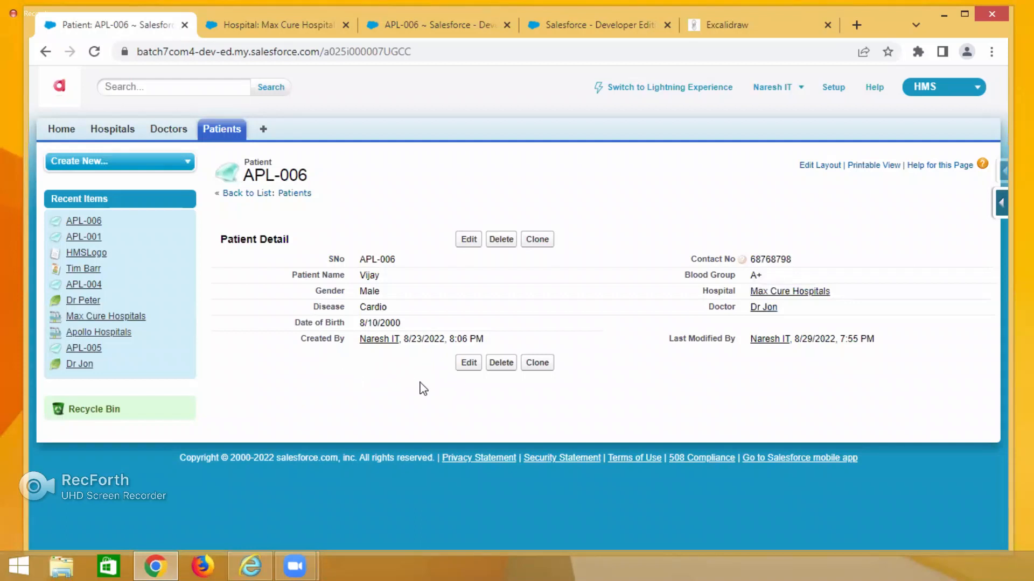
click(724, 25)
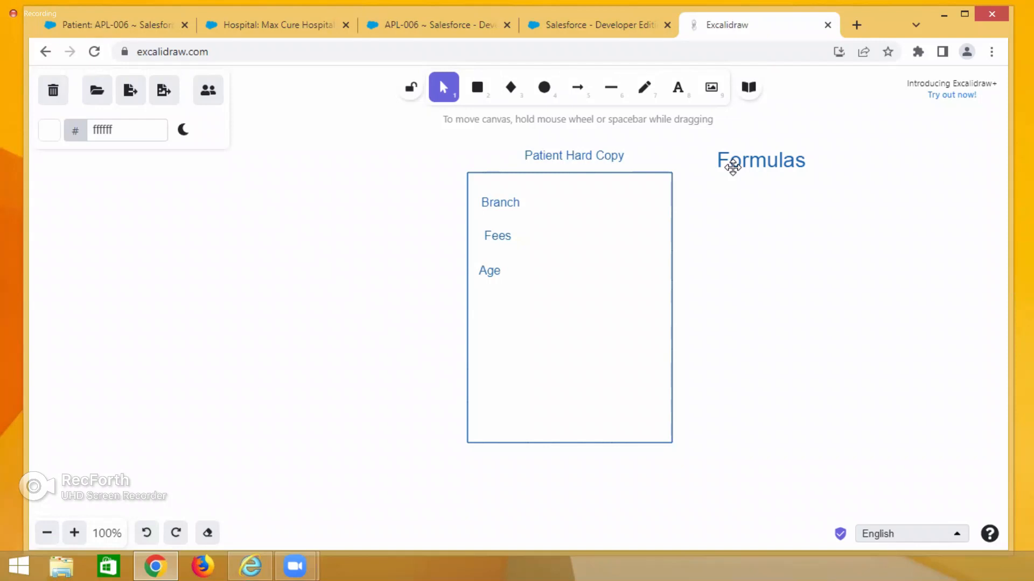
click(255, 30)
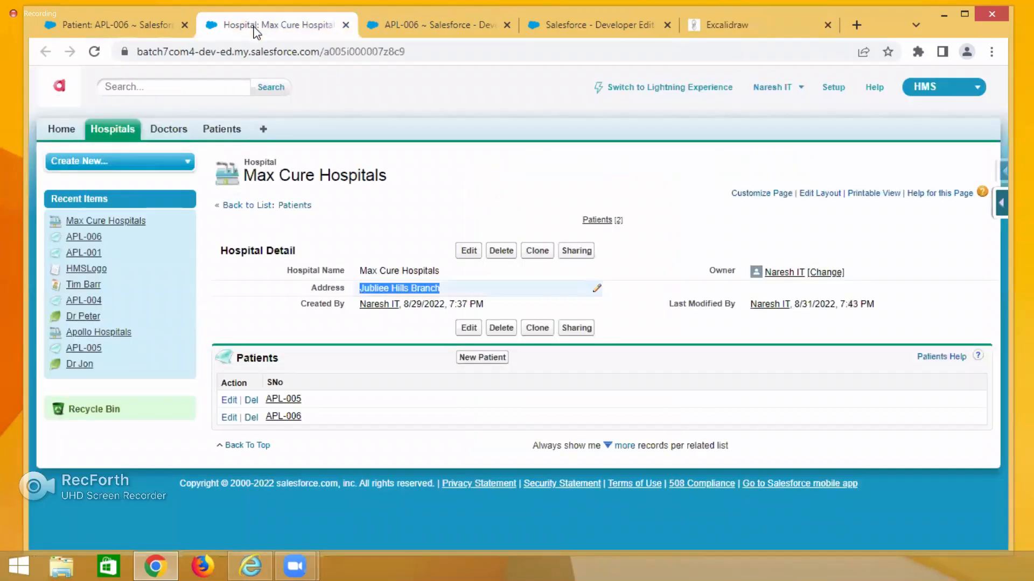
click(132, 27)
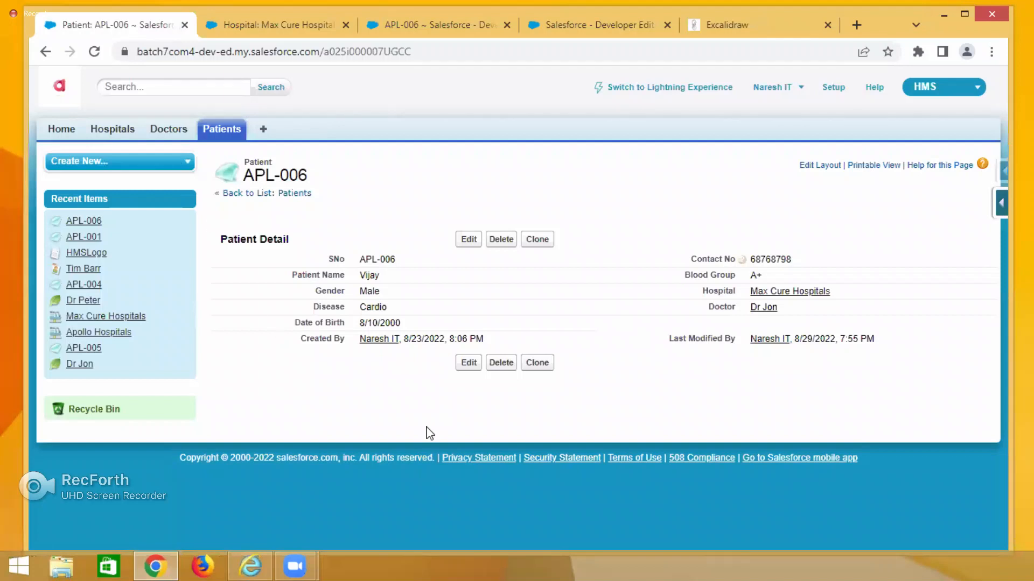
drag(415, 328, 350, 326)
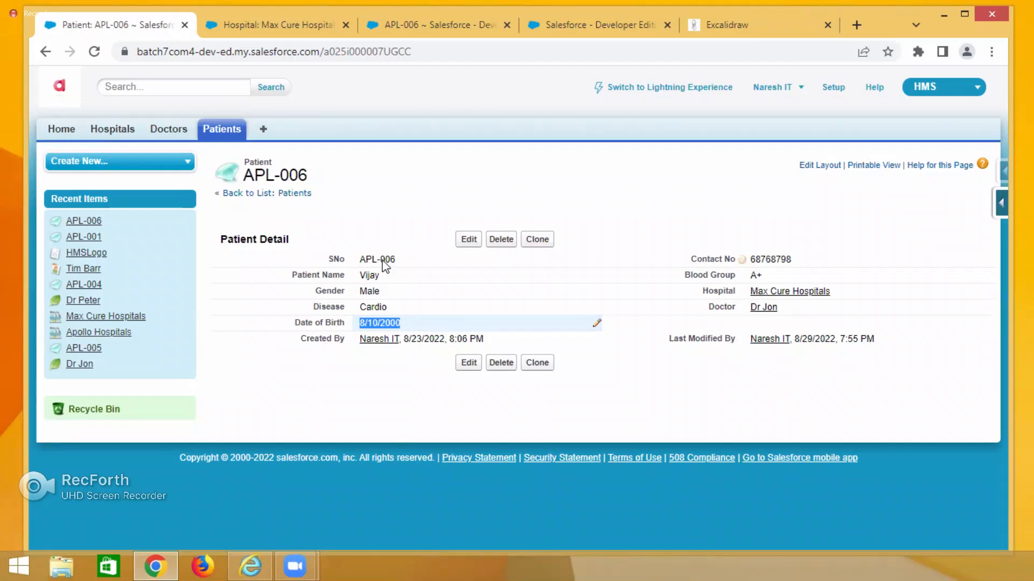
Write the expression currentDate - DOB = 6789 below the rectangle.
click(728, 35)
scroll(543, 404, down, 4)
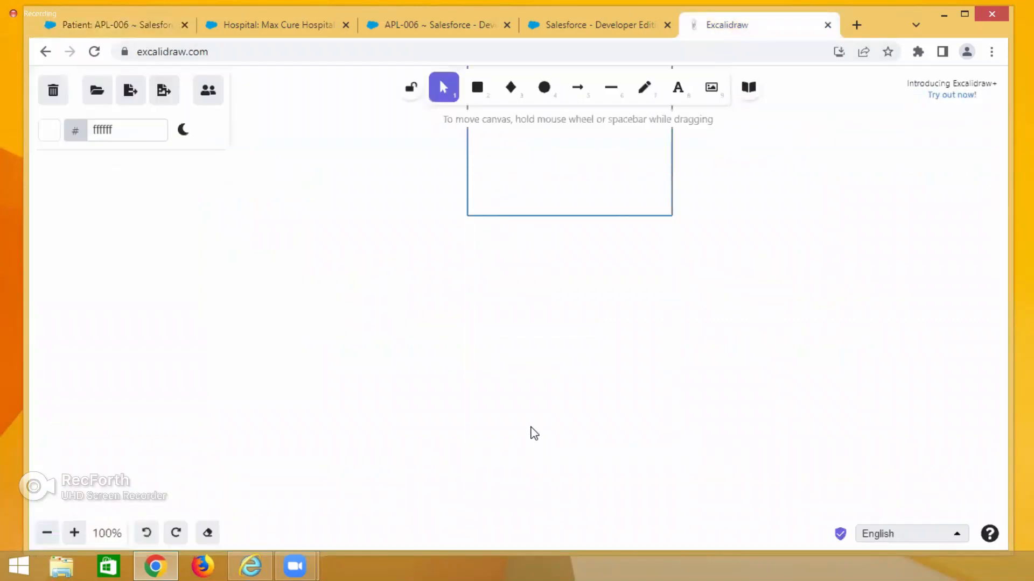
double_click(491, 295)
text(currentDate -)
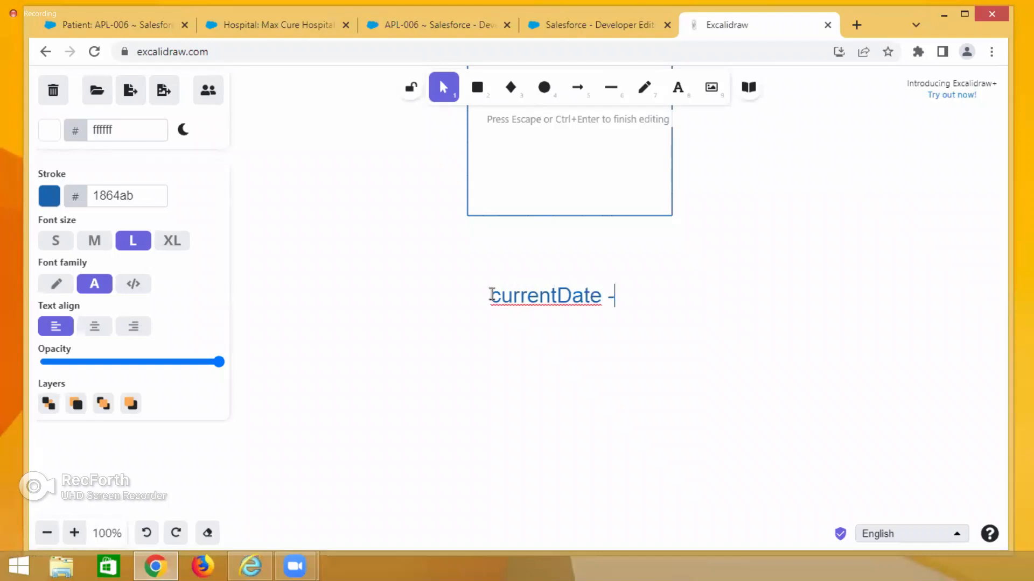
text( DOB =)
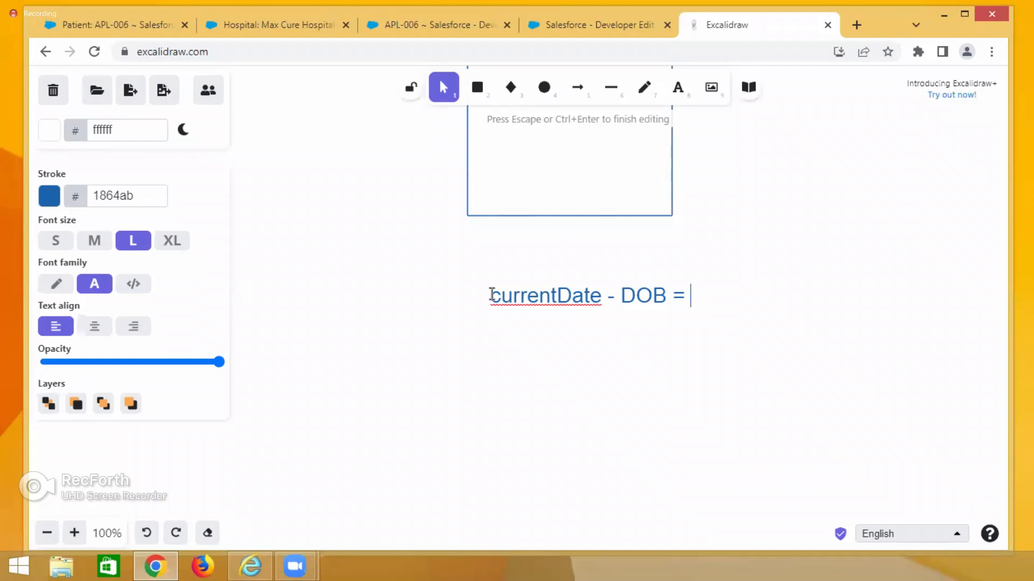
text(678)
text(days)
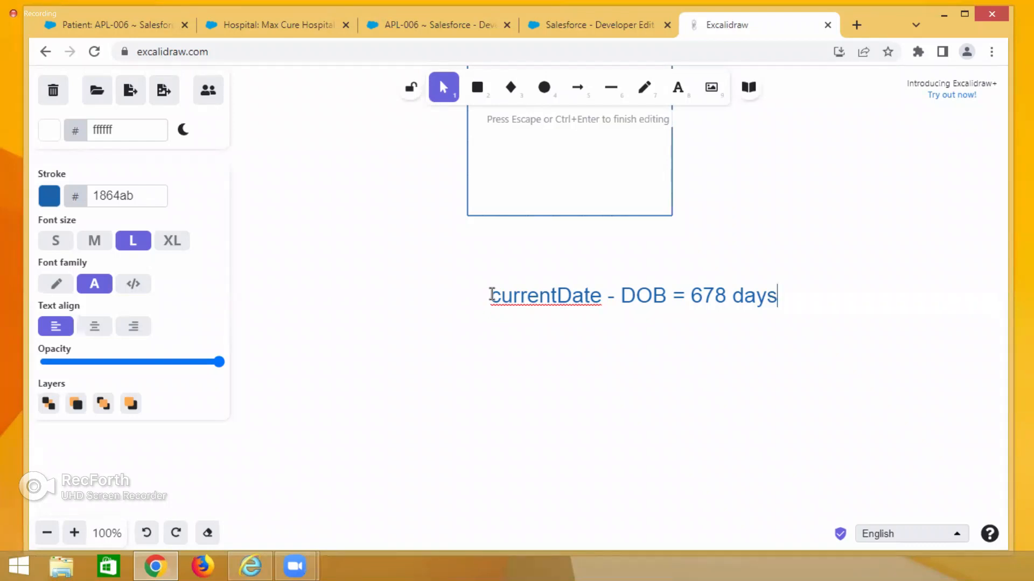
key(BackSpace)
key(BackSpace)
key(BackSpace)
key(BackSpace)
key(BackSpace)
key(BackSpace)
text(89)
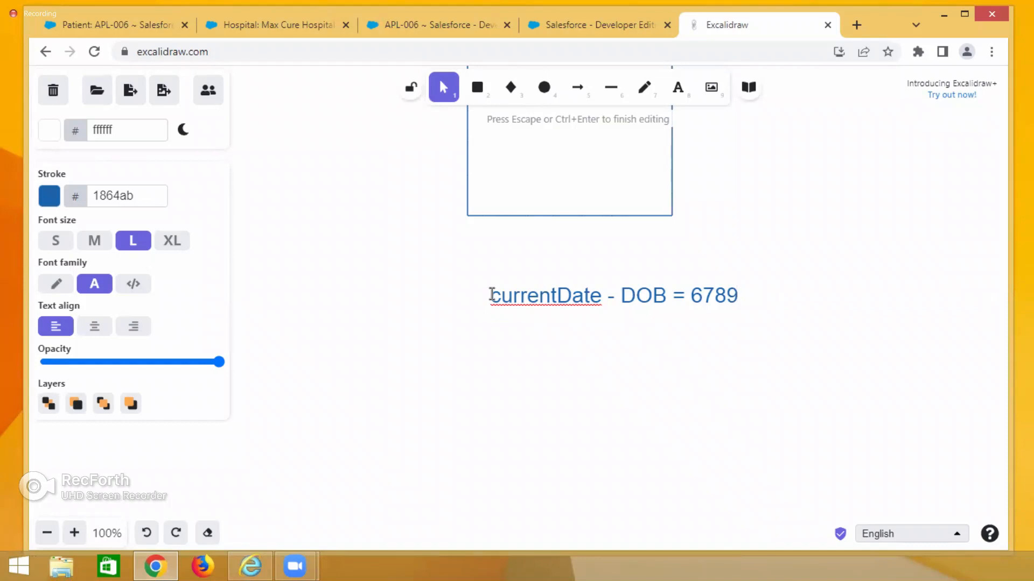
Extend the expression with /365 = 32 years = age.
text(/)
text(365 =)
text(32 years )
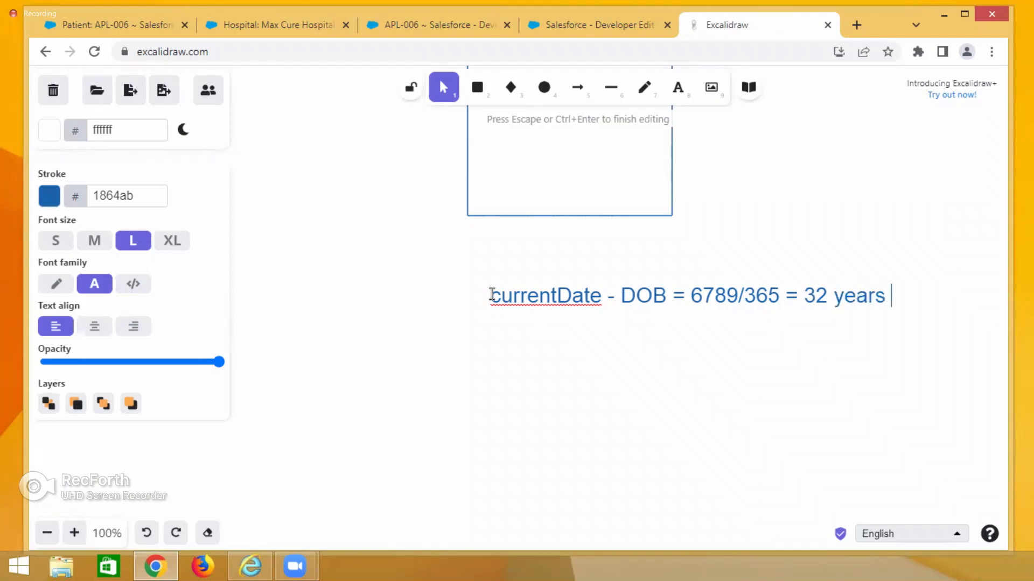
text(= age)
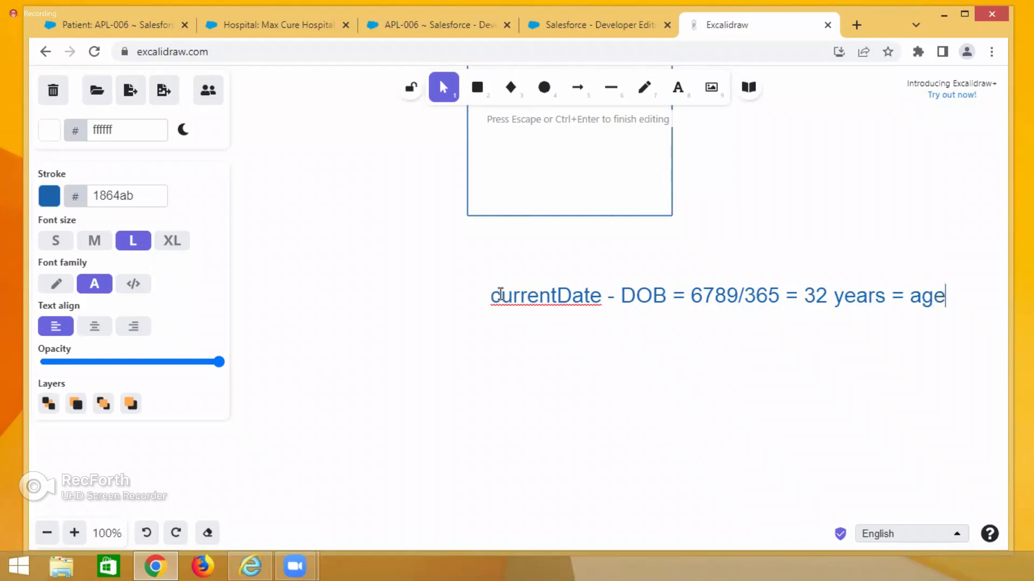
Add a second line Currentate - DOB/ 365 = Age beneath the first expression.
click(495, 295)
drag(495, 296, 666, 296)
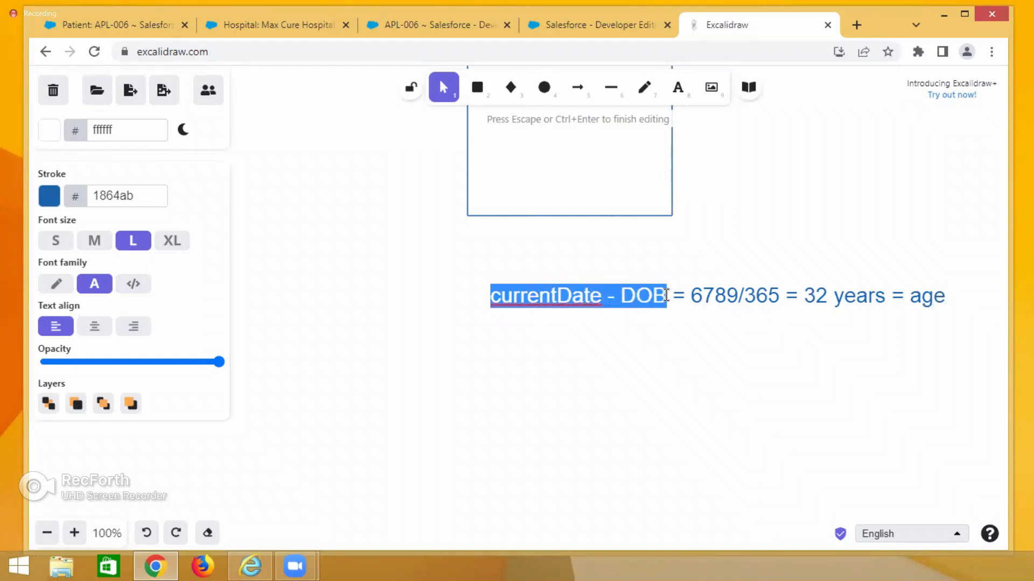
click(492, 337)
double_click(494, 338)
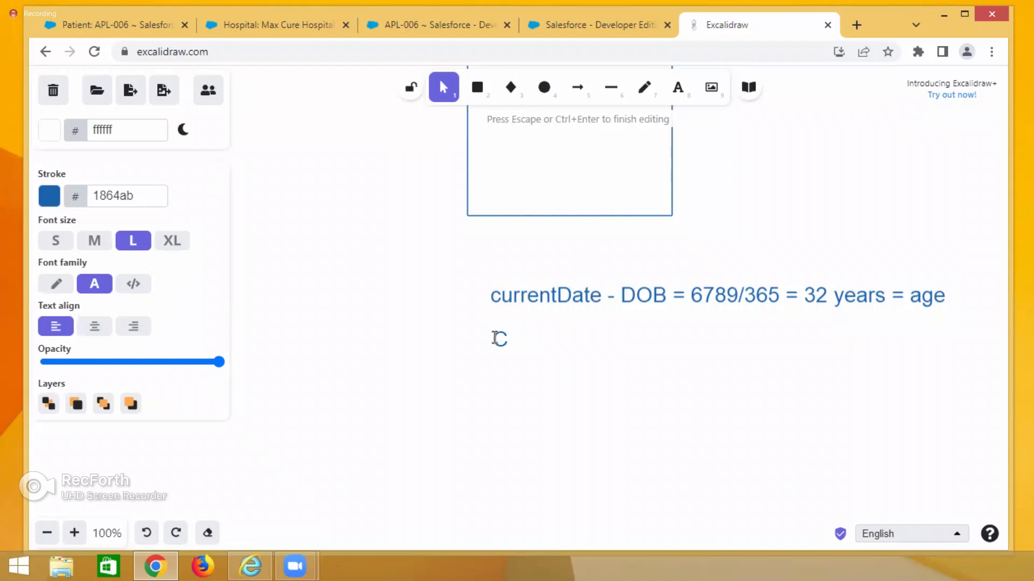
text(urrentat)
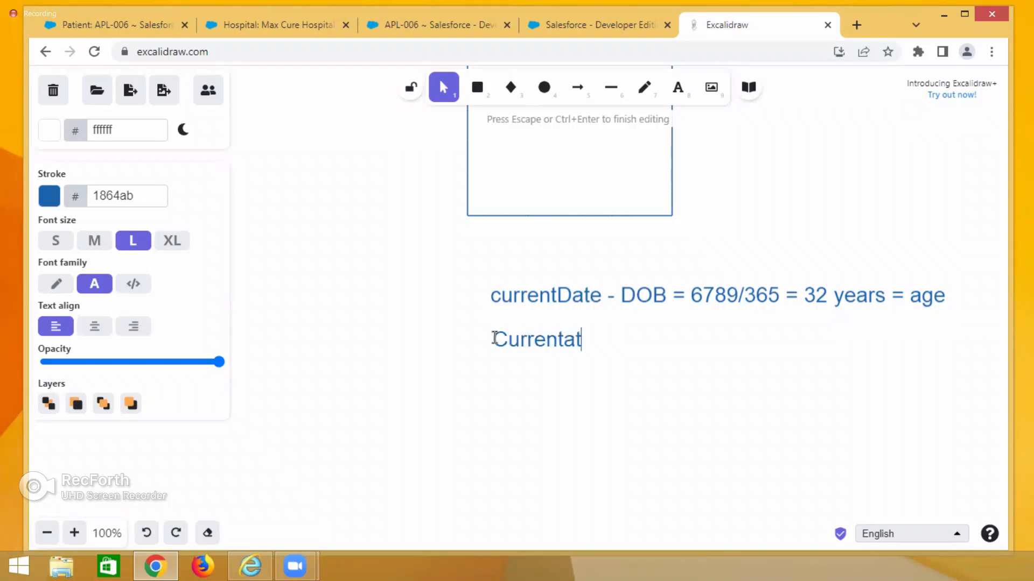
text(e - DOB)
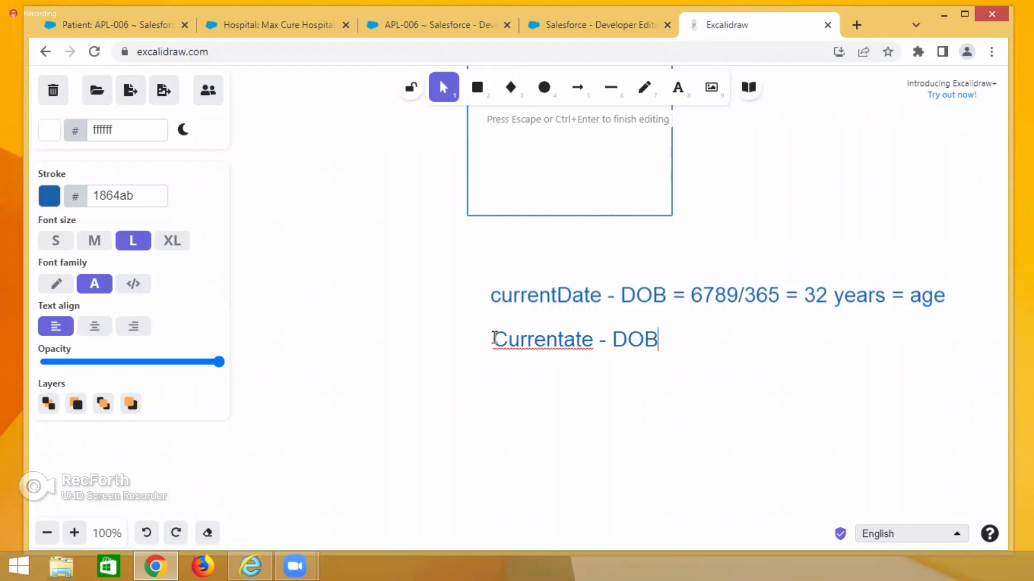
text(/ 365 = Age)
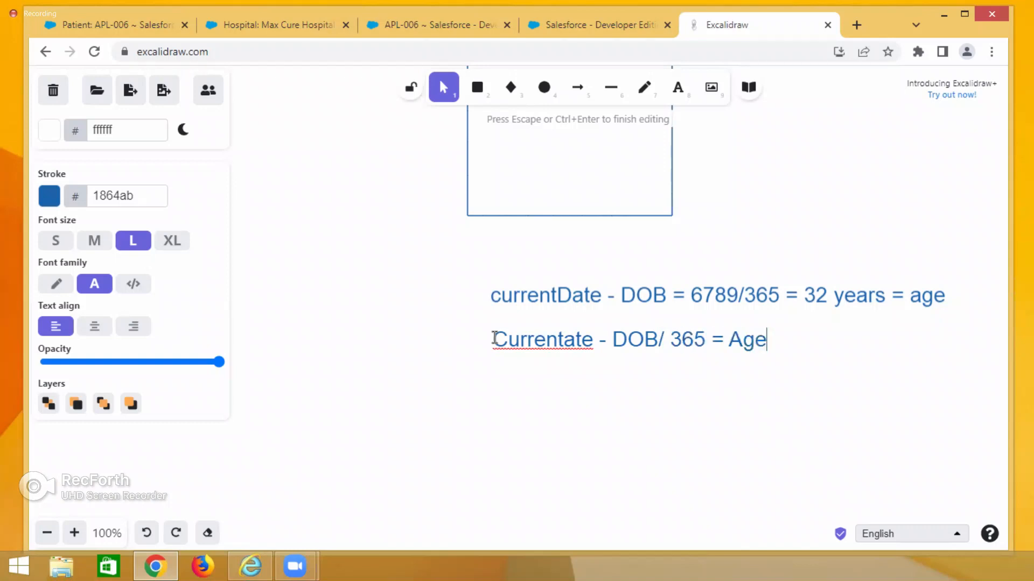
text((year))
Append (years) to the Age formula line.
key(Left)
text(years)
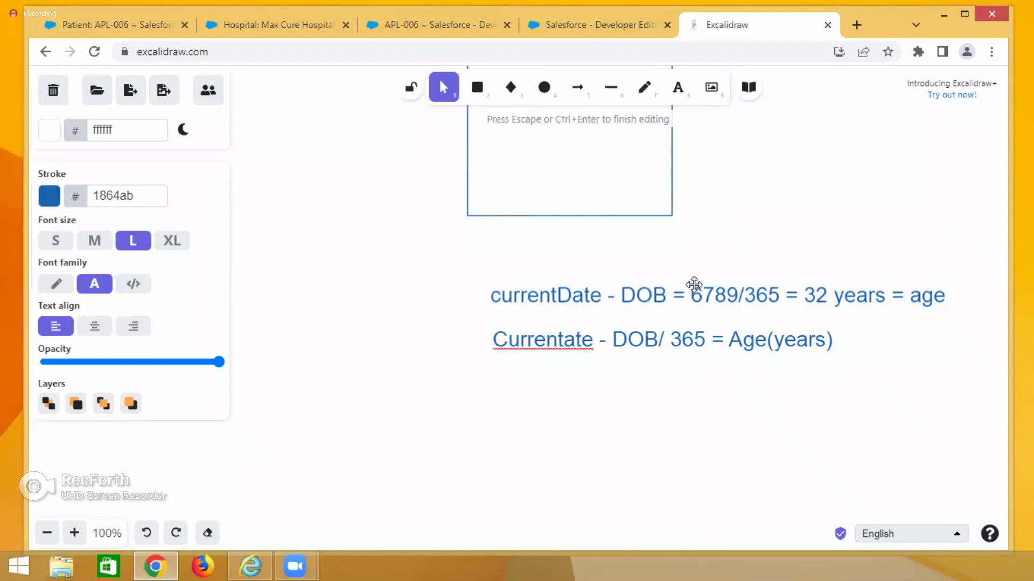
Write the label Age = to the left of the second formula line.
click(399, 336)
double_click(396, 333)
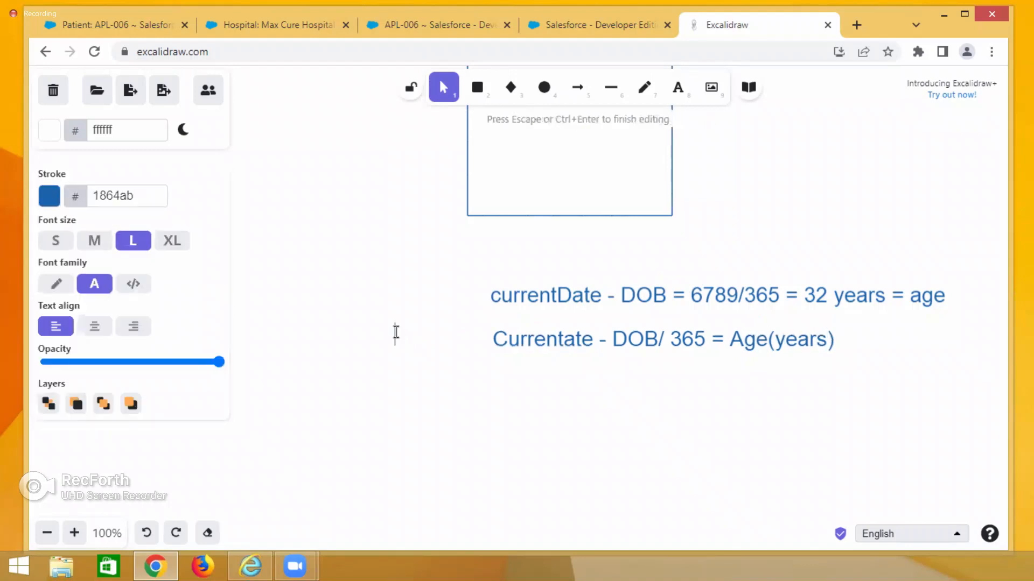
text(Age =)
Review the patient record and the Patient Hard Copy field list on the canvas.
click(166, 22)
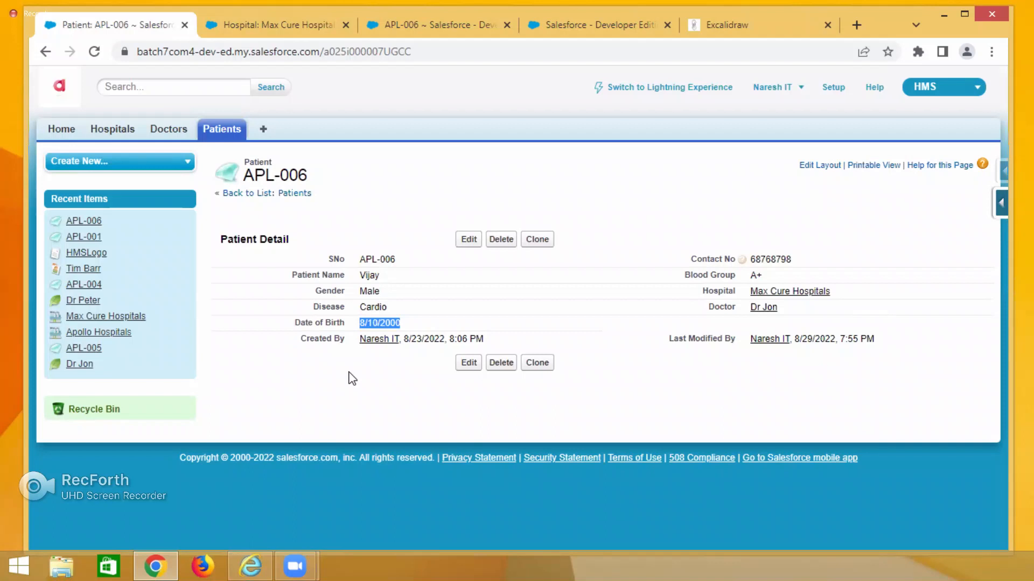
click(570, 22)
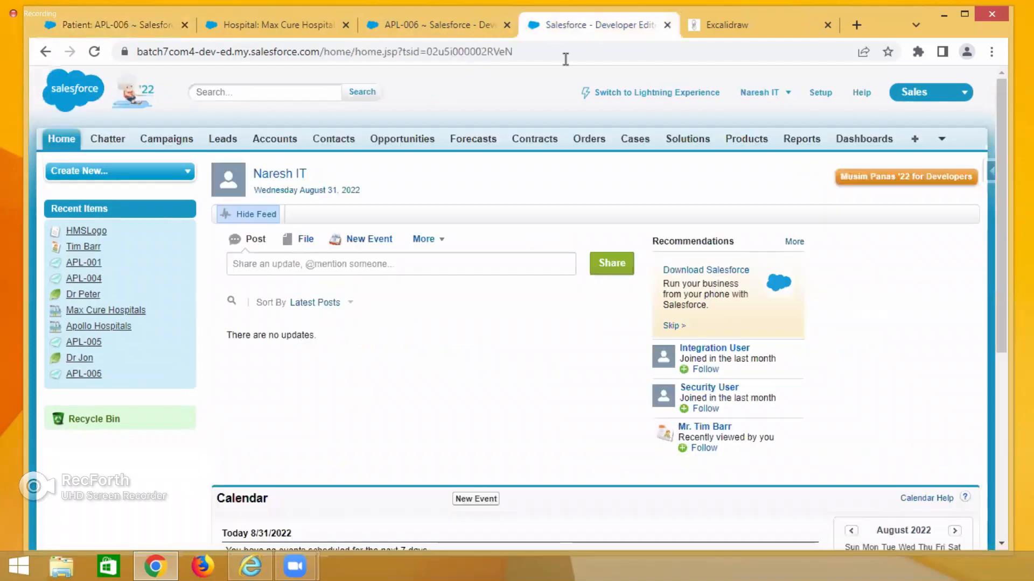
click(726, 26)
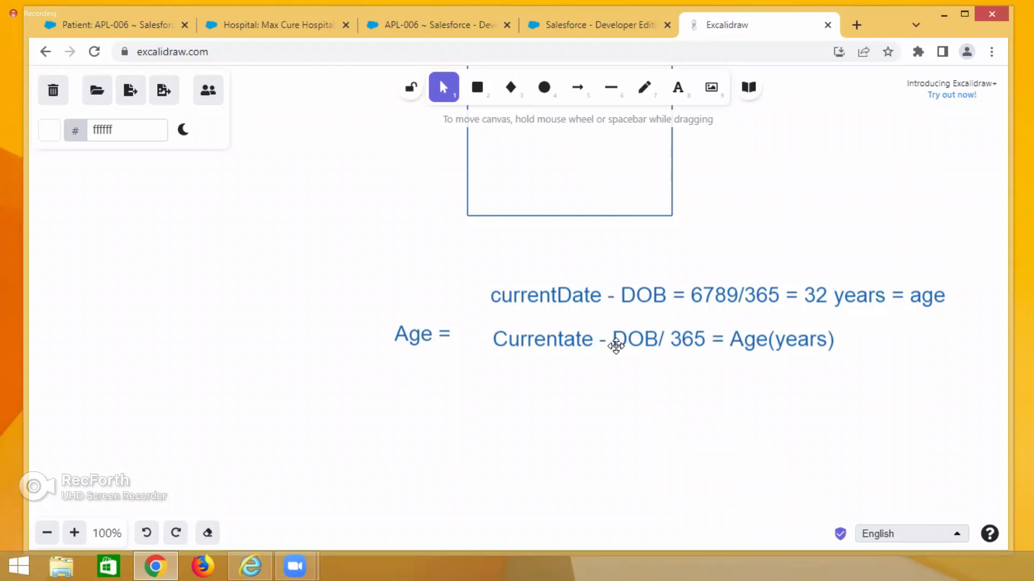
scroll(633, 418, up, 3)
scroll(754, 226, up, 4)
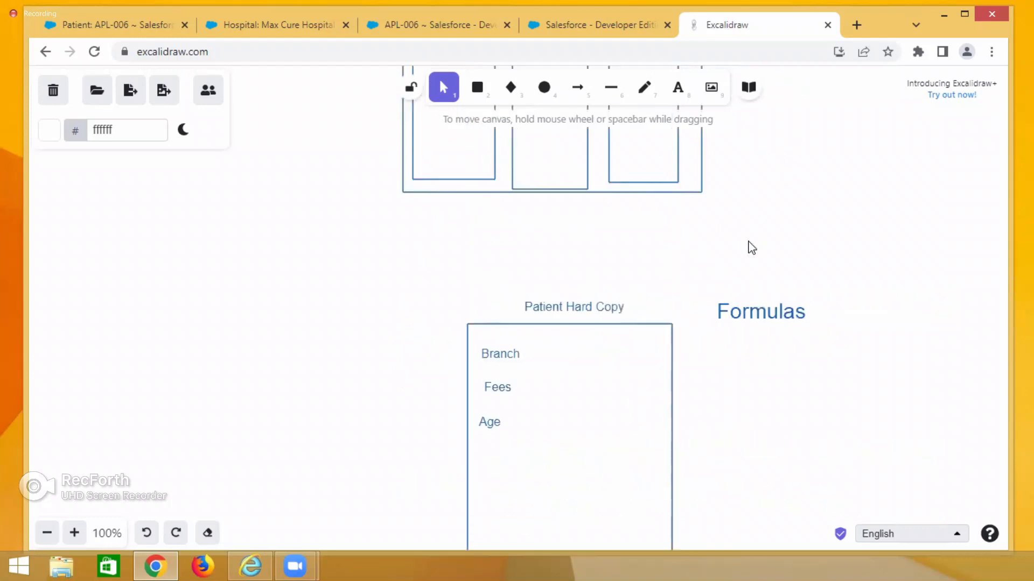
click(745, 307)
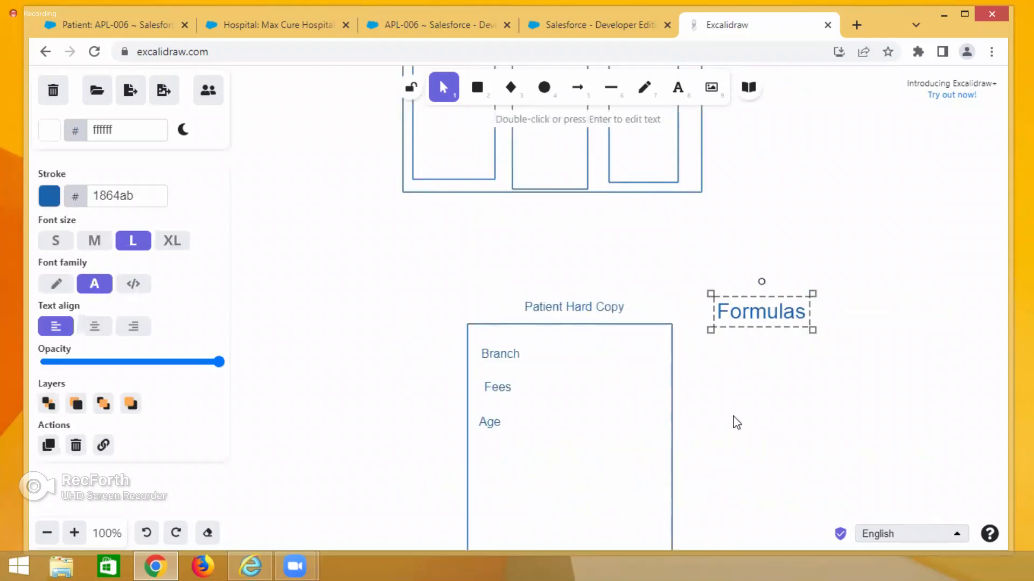
scroll(737, 422, down, 5)
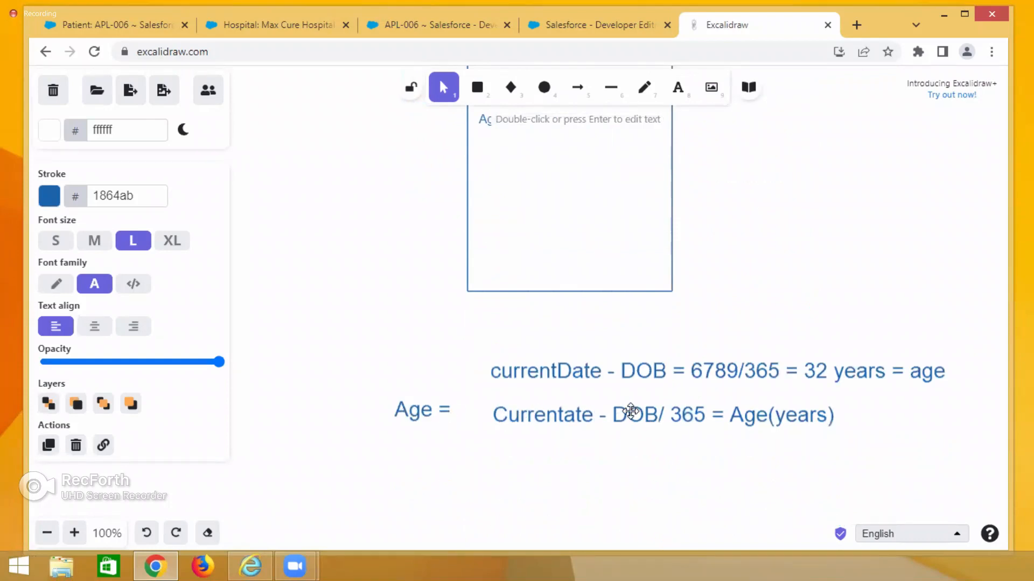
scroll(761, 459, up, 5)
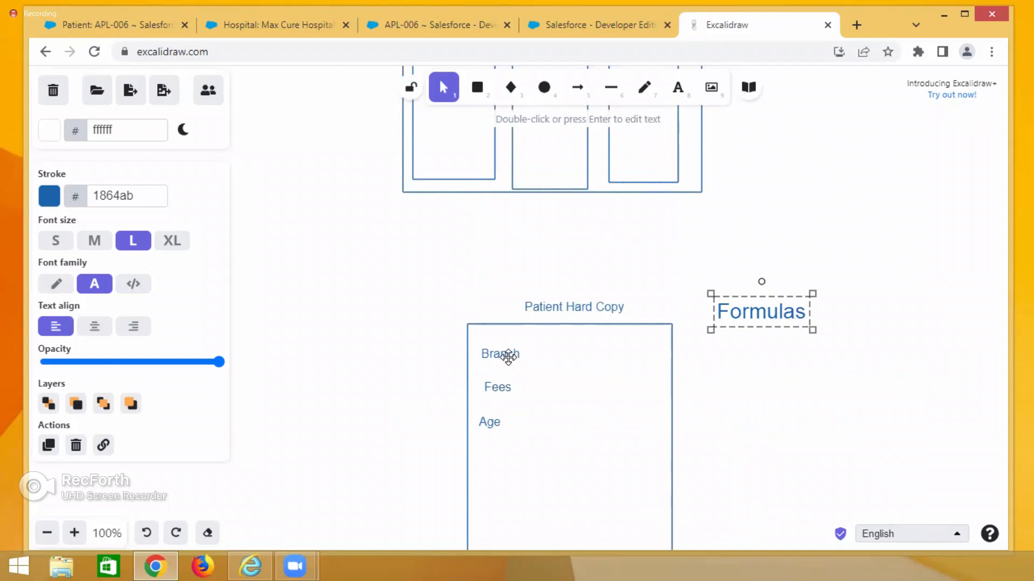
click(582, 90)
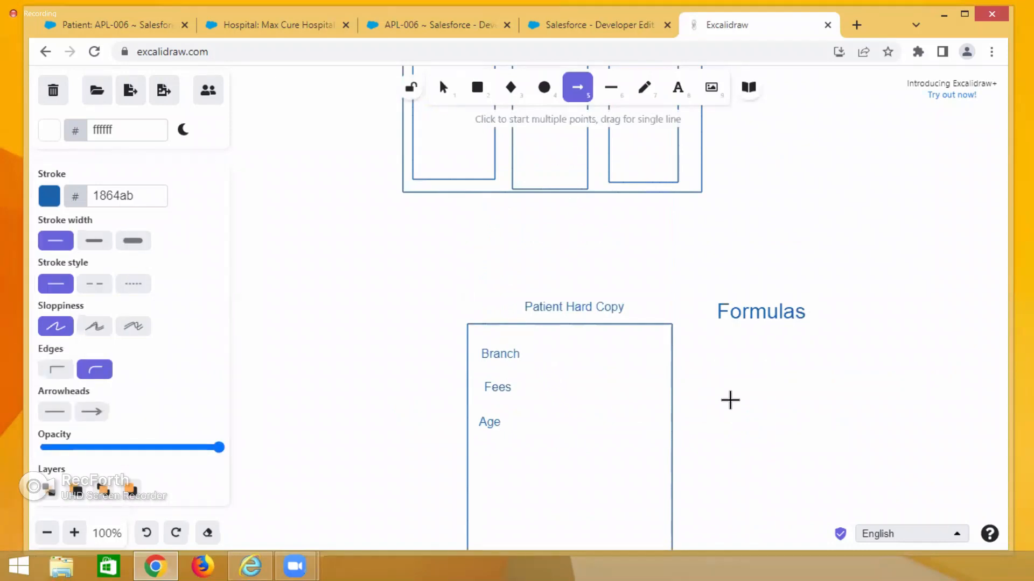
scroll(729, 399, down, 5)
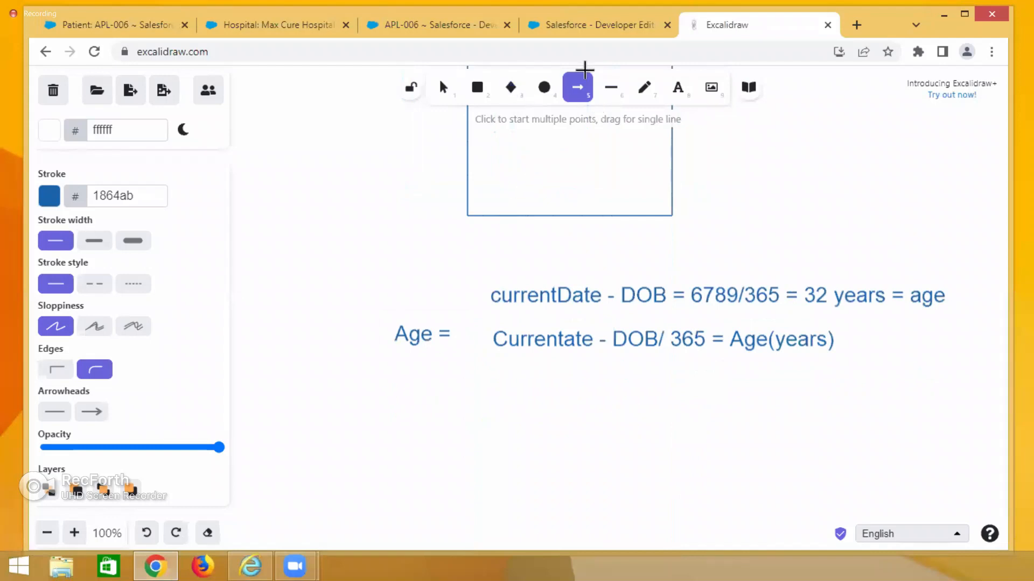
Add a text label Branch = below the Age label.
click(677, 90)
click(404, 401)
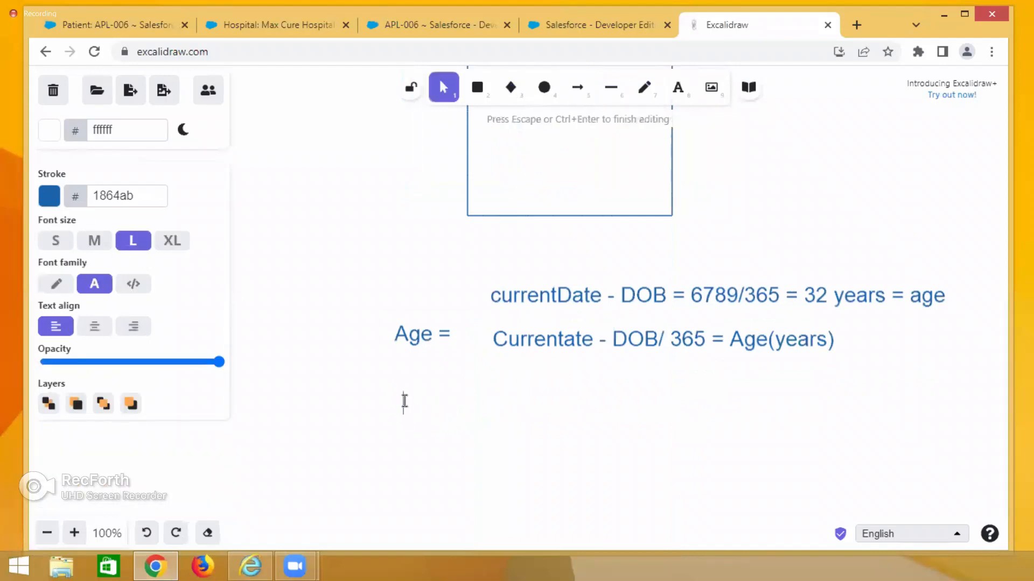
text(B)
key(BackSpace)
text(Branch =)
Write the expression Hospital. Address after Branch =, based on the patient's Hospital lookup and the hospital's Address field.
click(149, 26)
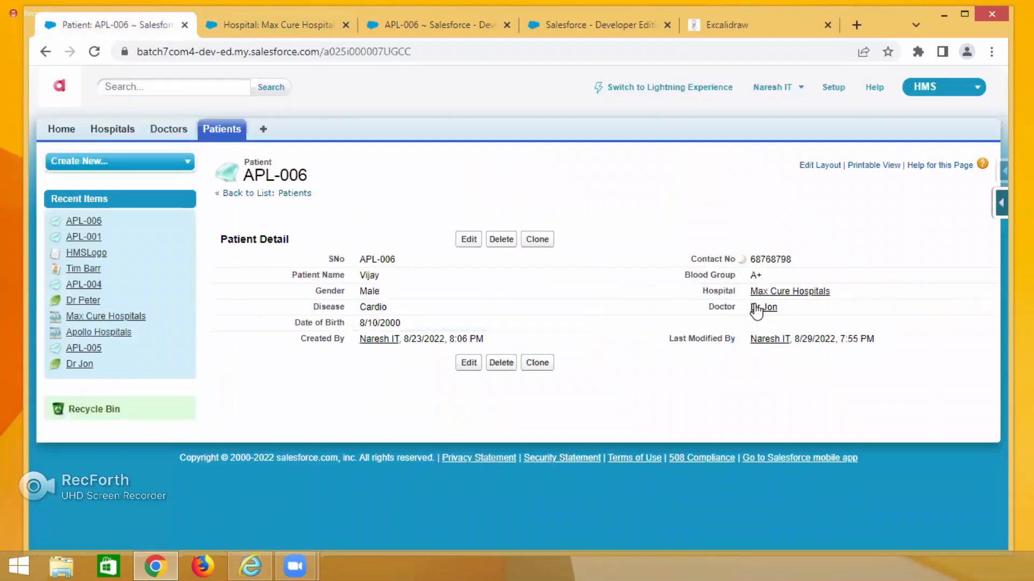
drag(703, 290, 738, 297)
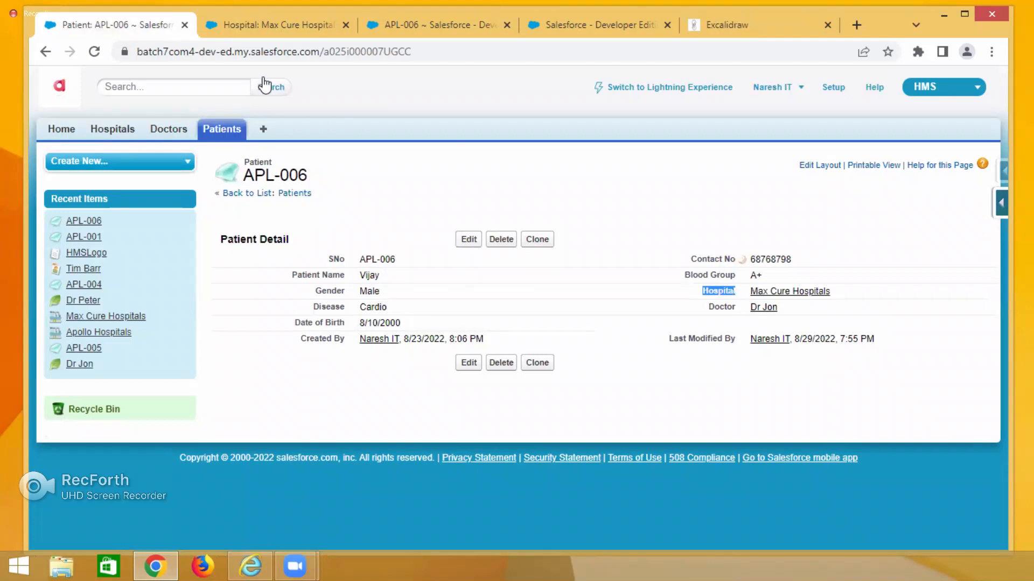
click(264, 28)
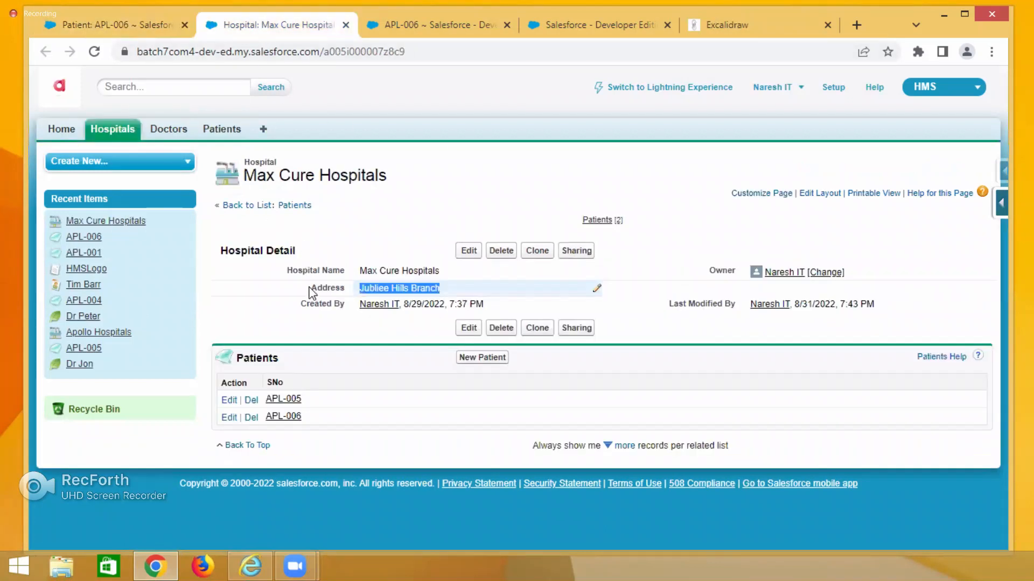
drag(310, 288, 340, 295)
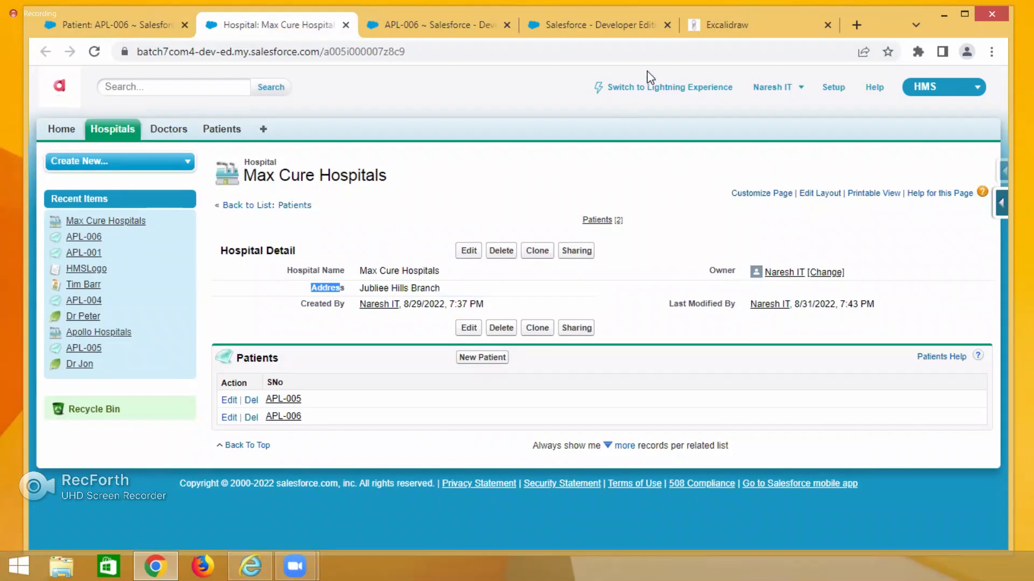
click(700, 21)
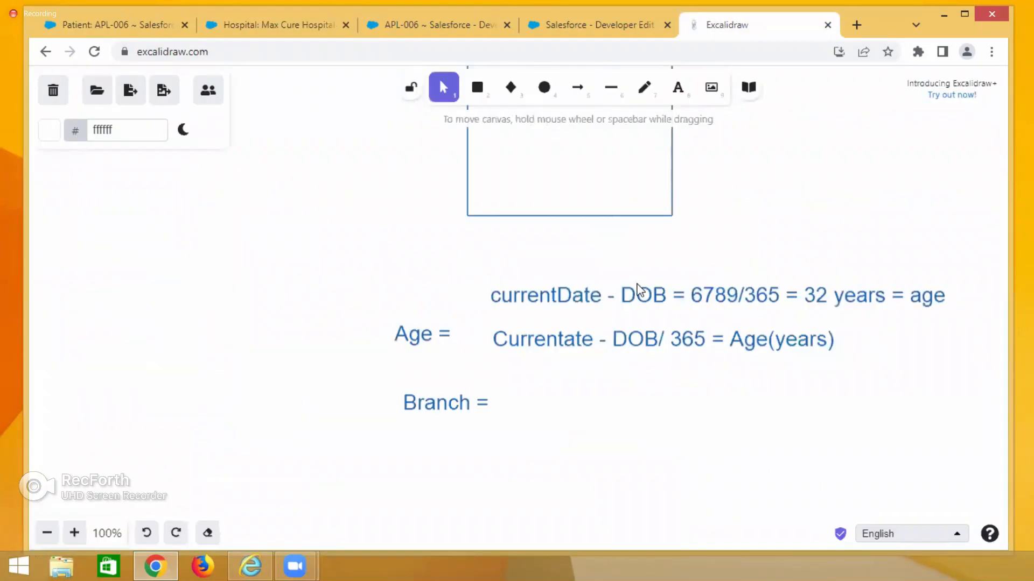
double_click(508, 403)
text(H)
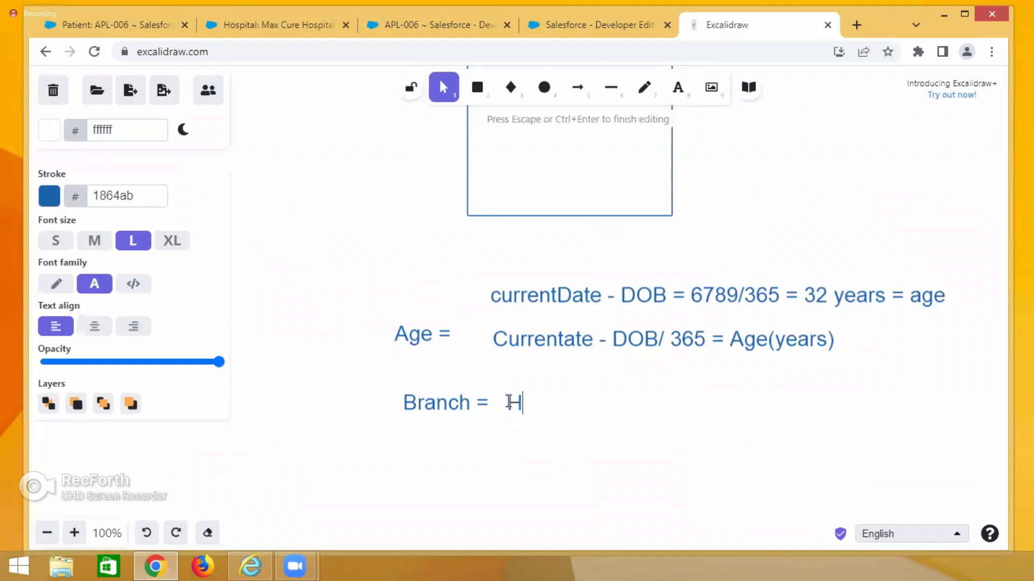
text(ospital)
click(530, 408)
double_click(530, 407)
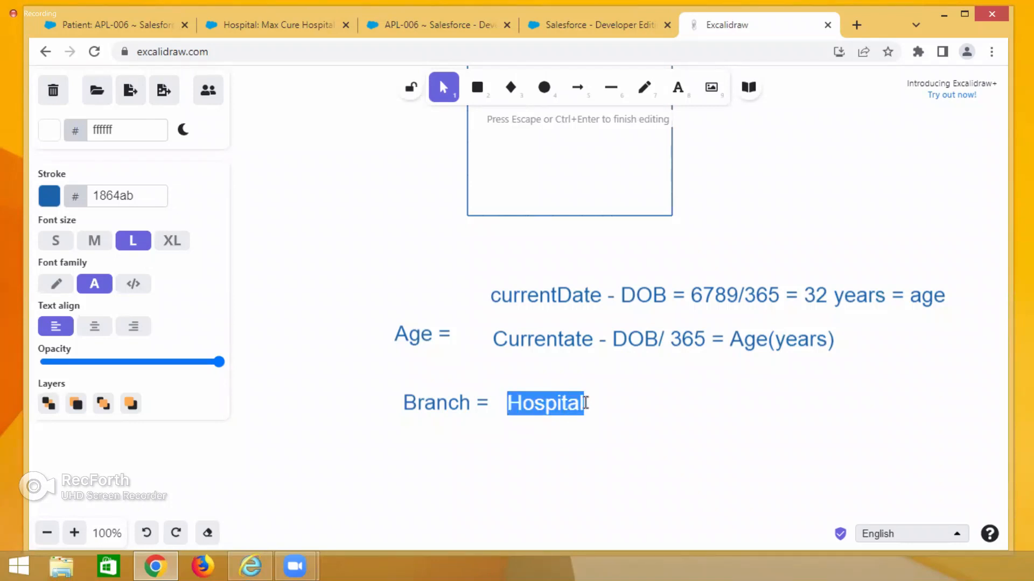
click(585, 403)
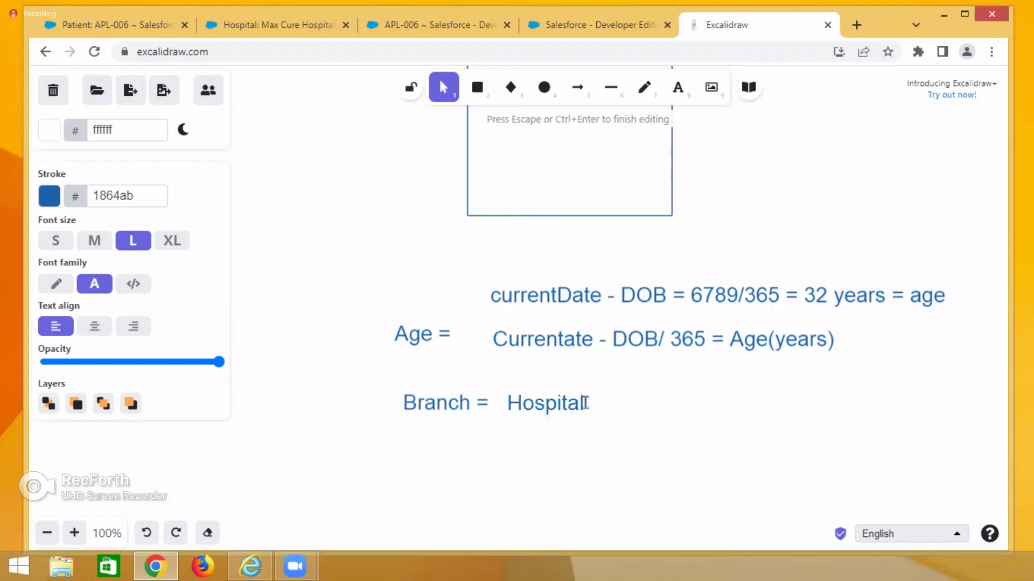
text(Address)
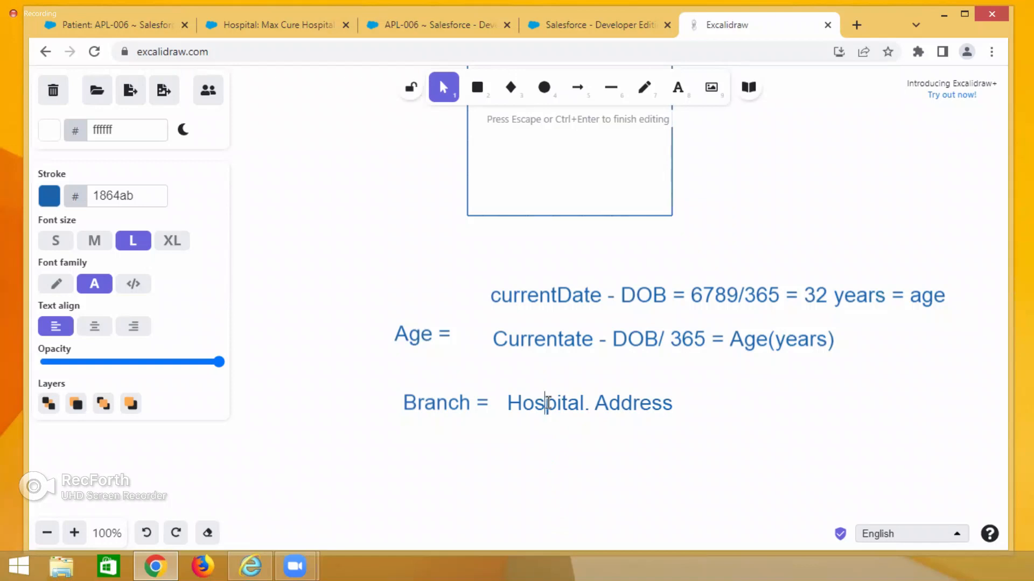
Examine how the patient record's Hospital lookup links to the hospital record's Address field.
double_click(547, 404)
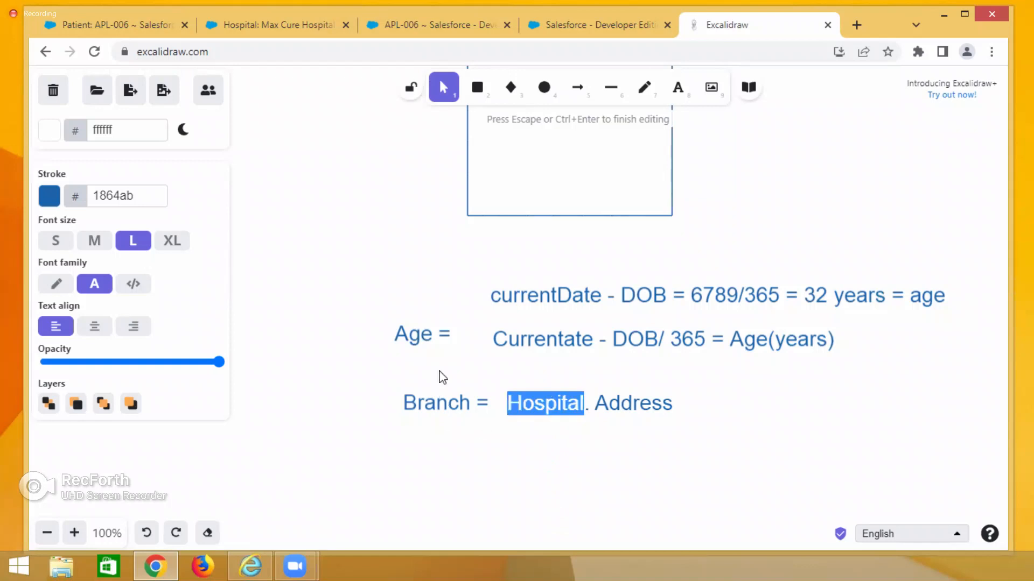
click(91, 25)
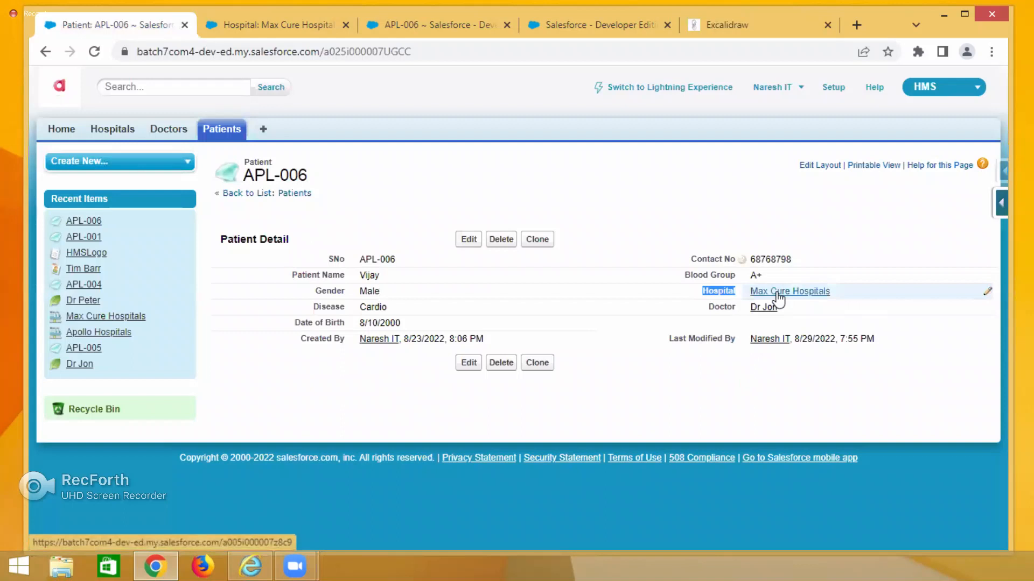
mouse_move(778, 295)
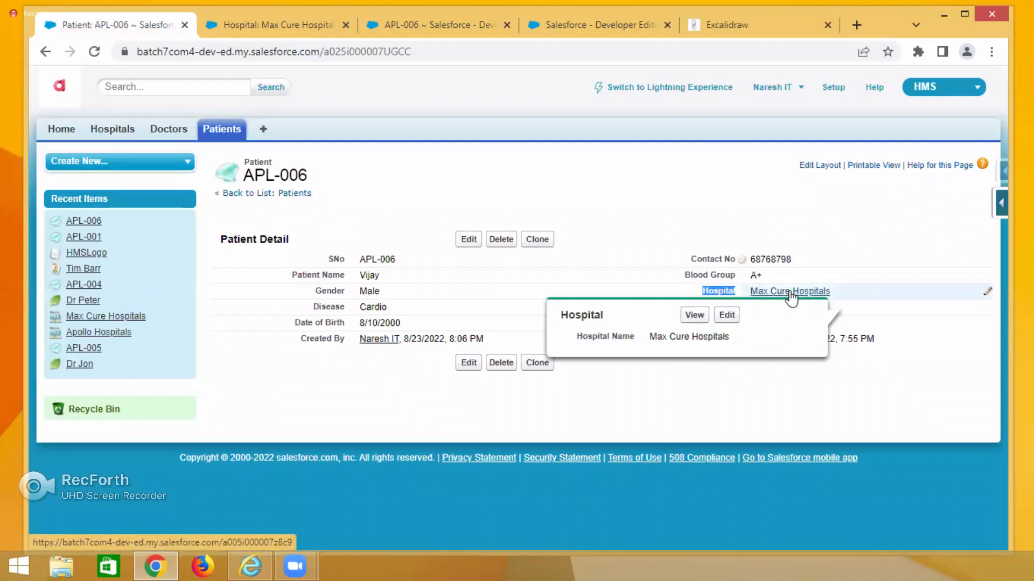
click(790, 294)
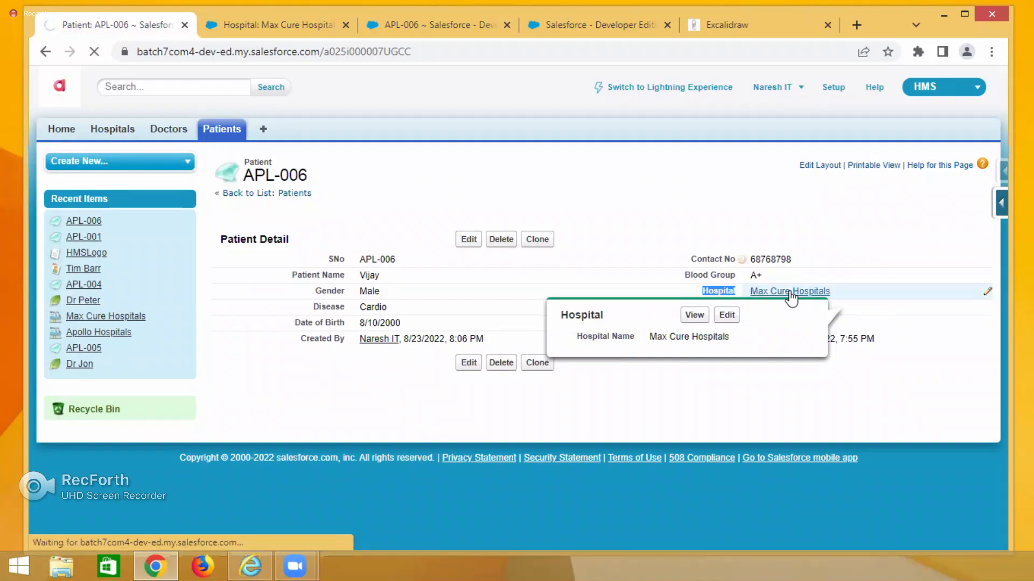
click(45, 51)
click(276, 24)
click(259, 301)
drag(286, 270, 347, 316)
drag(710, 270, 719, 270)
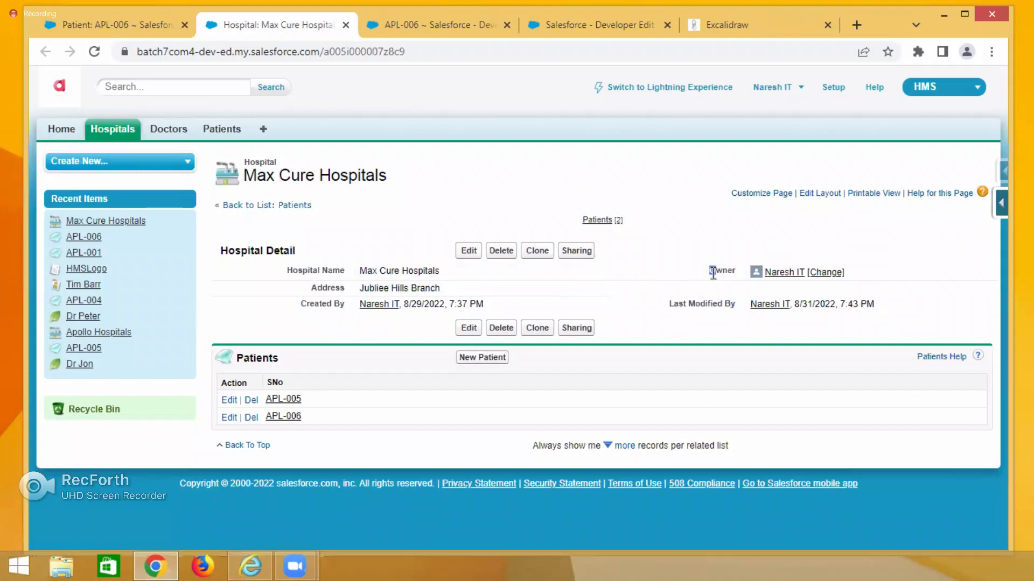
drag(671, 305, 724, 313)
click(652, 260)
double_click(316, 287)
click(728, 22)
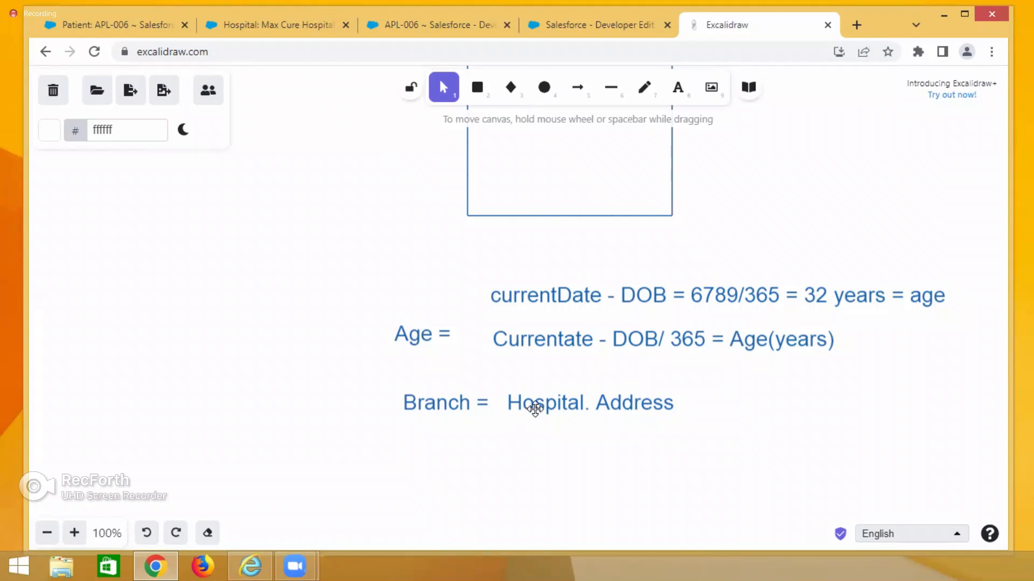
Compare the Branch expression on the canvas with the patient's Hospital field and the hospital record's Address value.
click(127, 32)
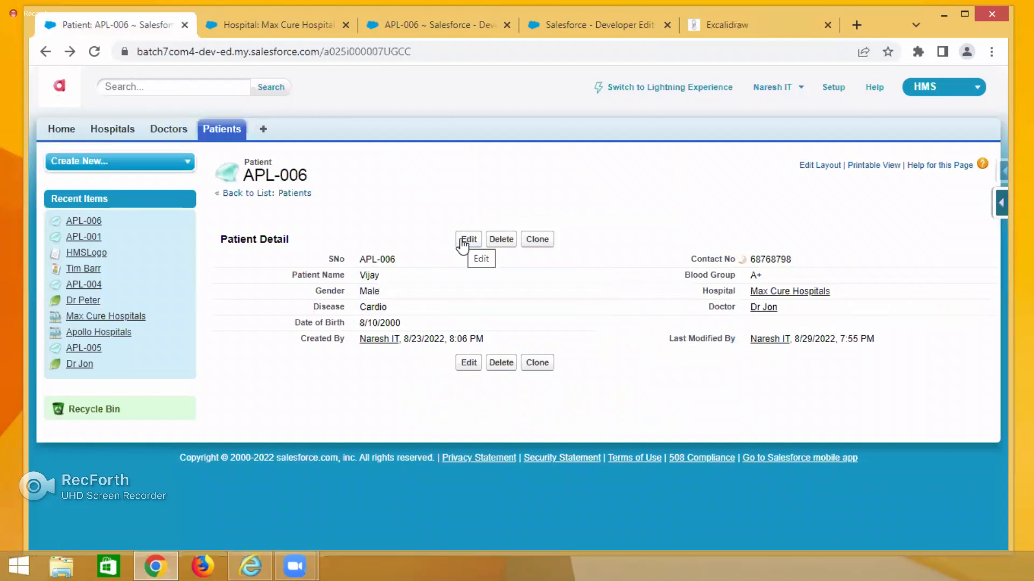
drag(702, 291, 735, 291)
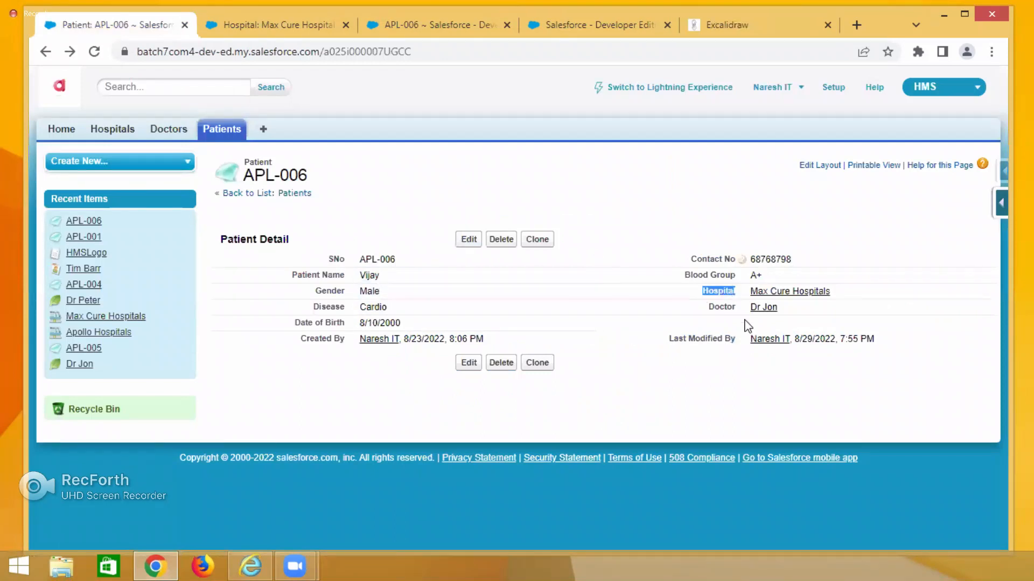
click(237, 21)
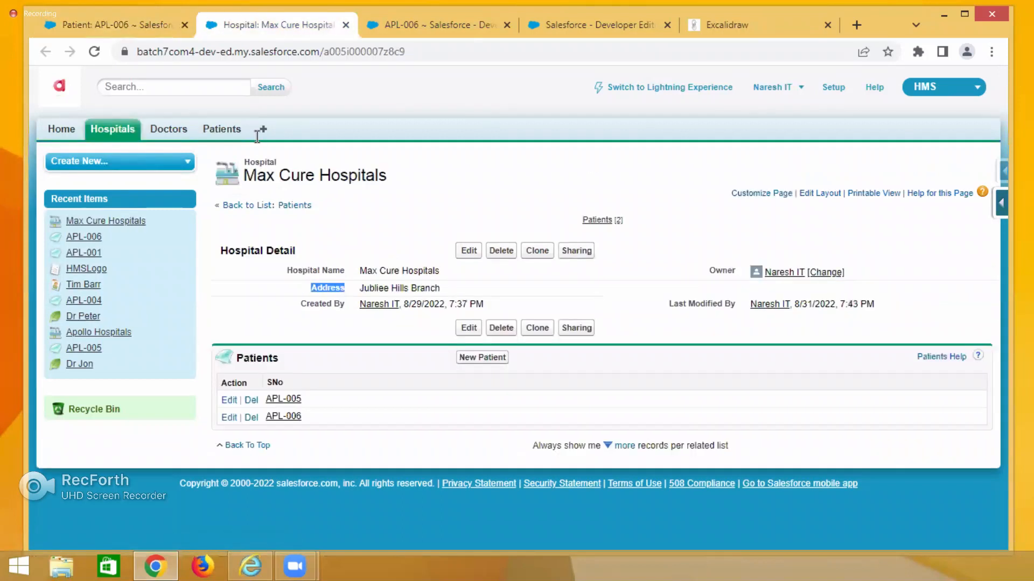
drag(356, 290, 451, 291)
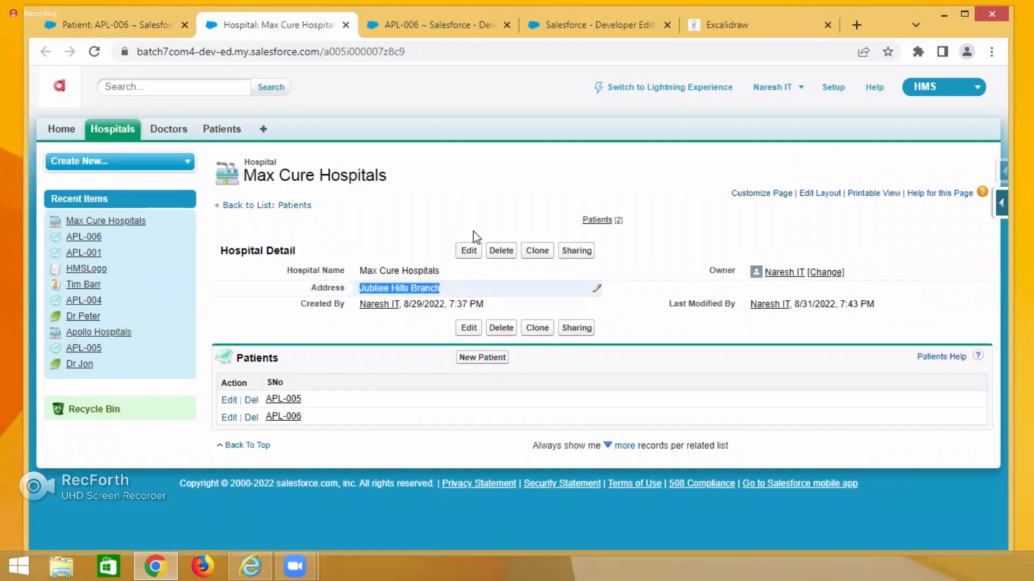
click(713, 23)
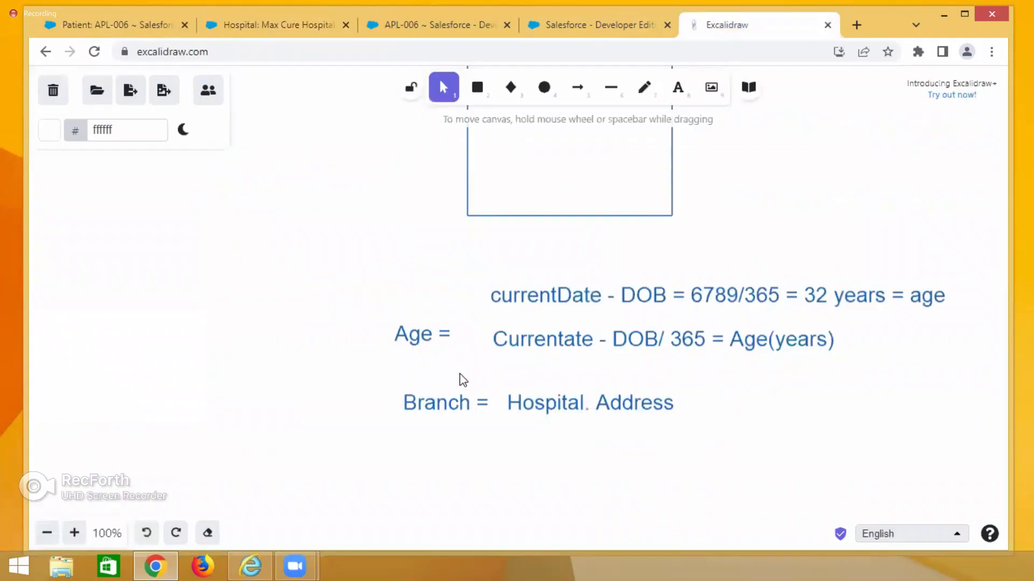
click(433, 410)
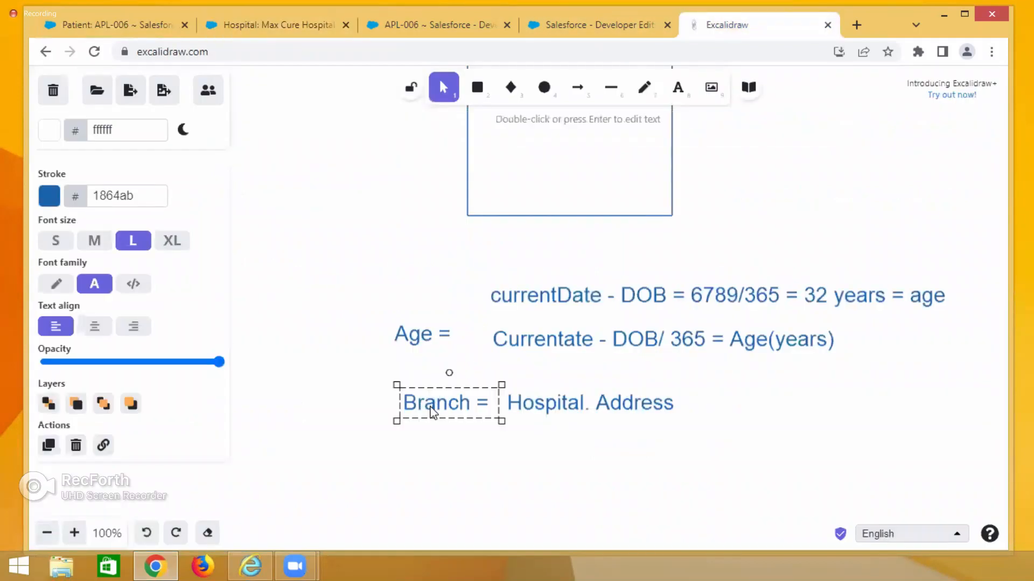
click(435, 459)
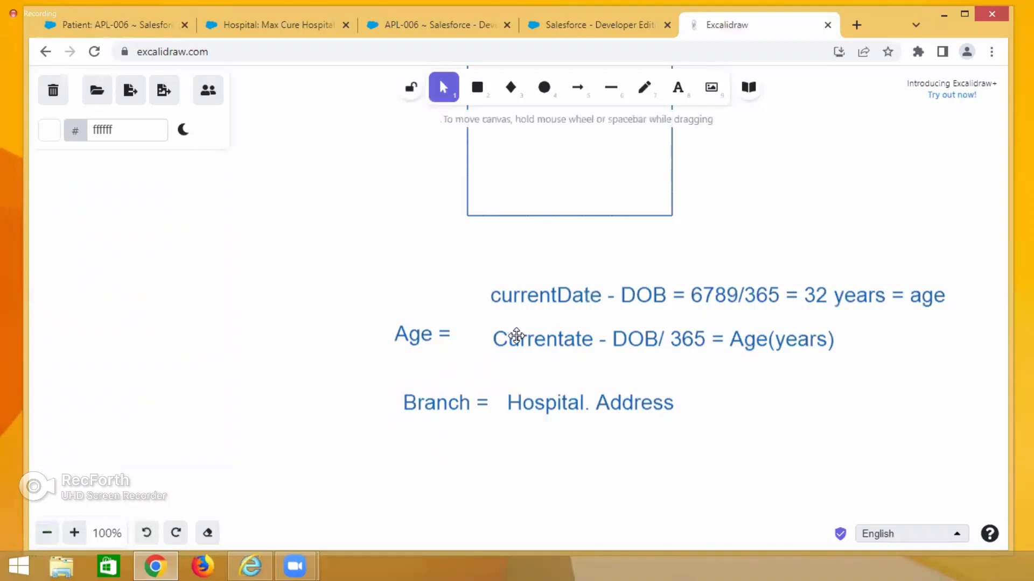
click(506, 335)
click(533, 399)
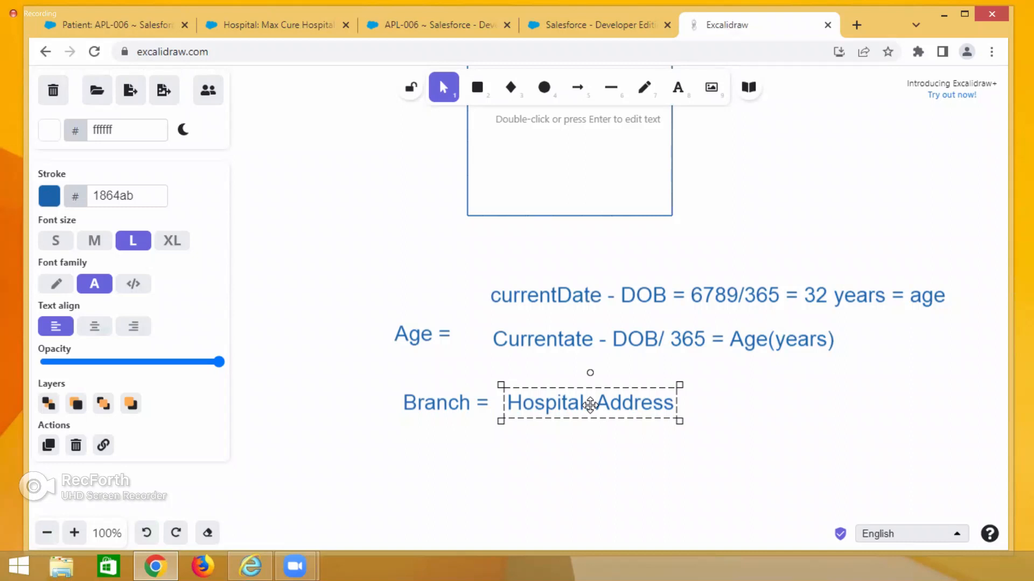
click(711, 219)
scroll(707, 218, up, 3)
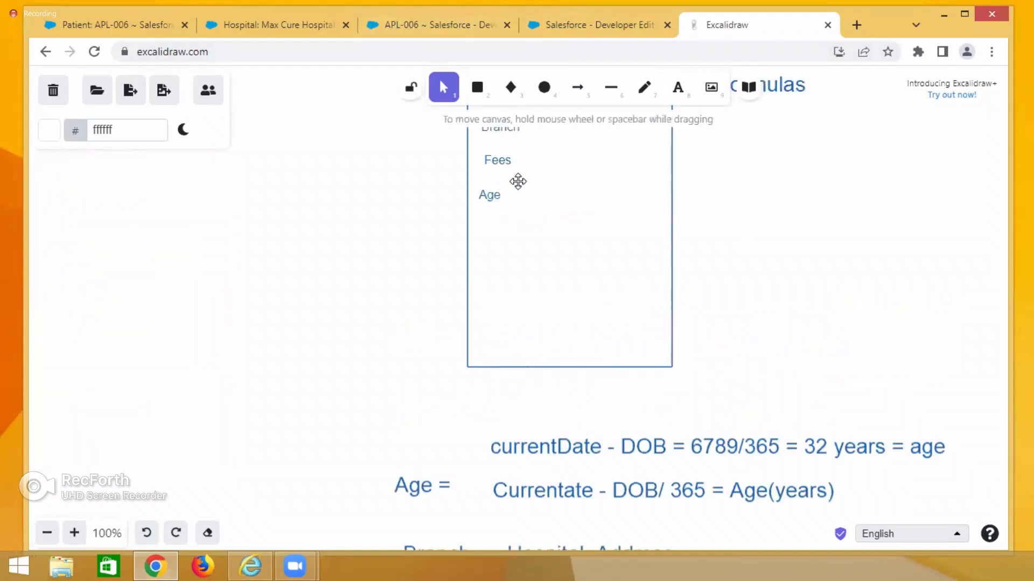
scroll(650, 249, down, 3)
Open the patient's doctor record and examine its Fees field.
click(106, 27)
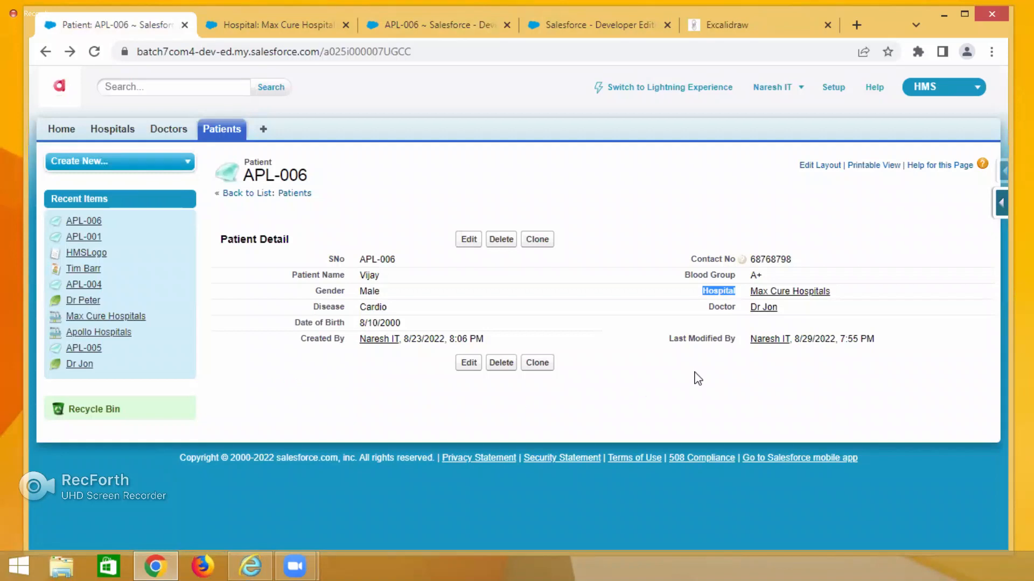
click(767, 309)
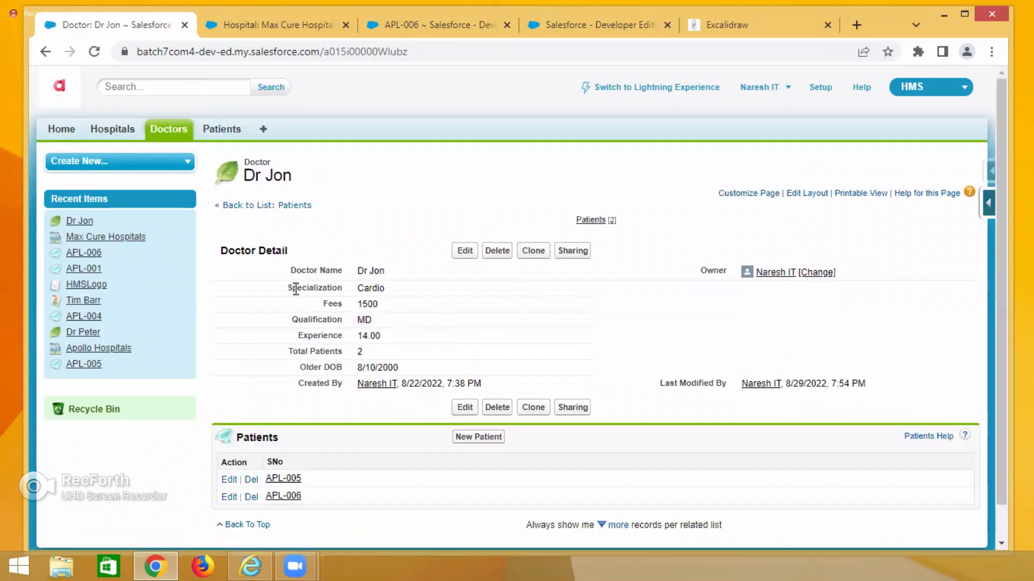
drag(325, 305, 340, 305)
click(46, 53)
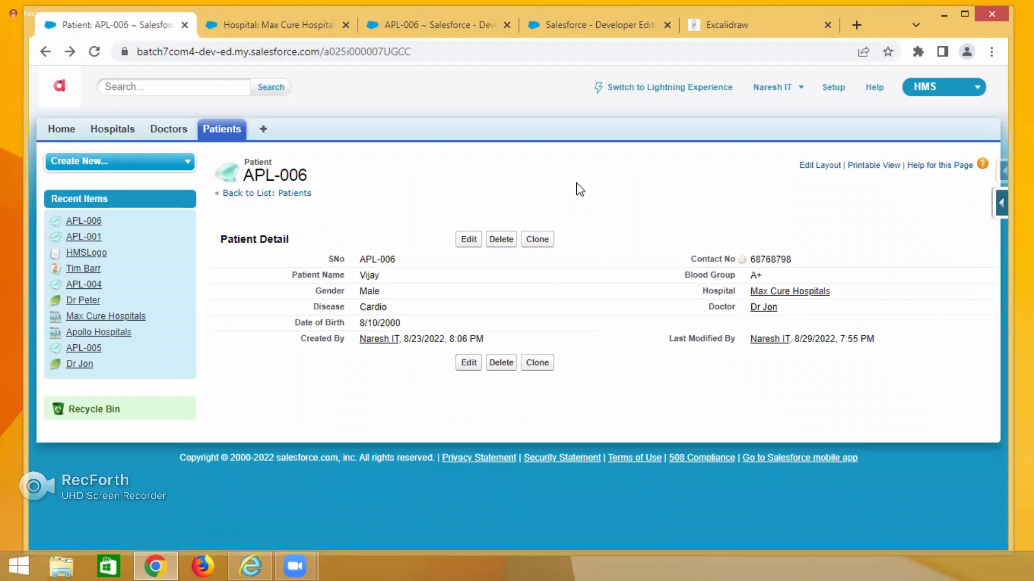
click(710, 25)
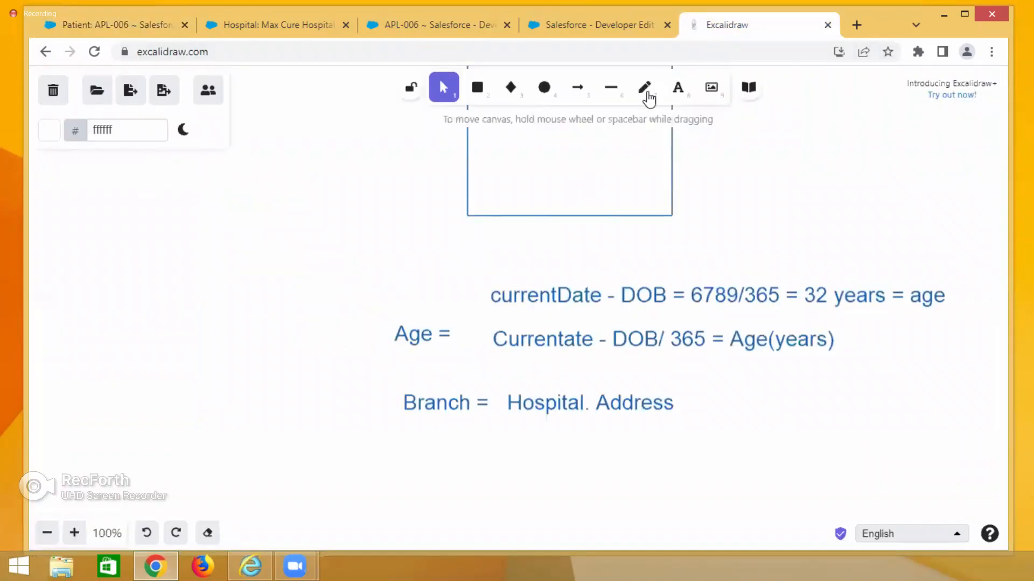
Add a text label Consultation = below the Branch line.
double_click(401, 448)
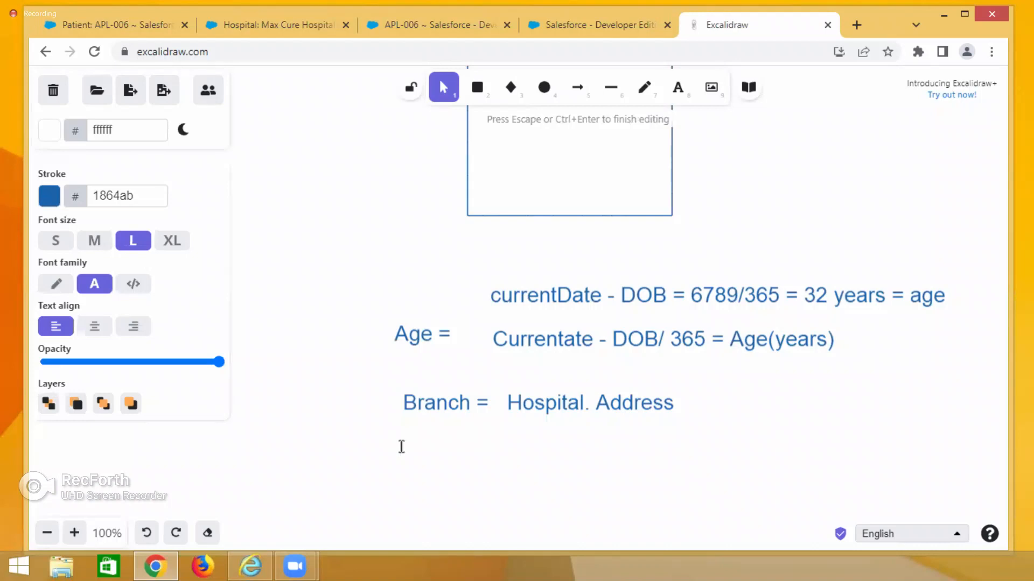
text(Consul)
text(a)
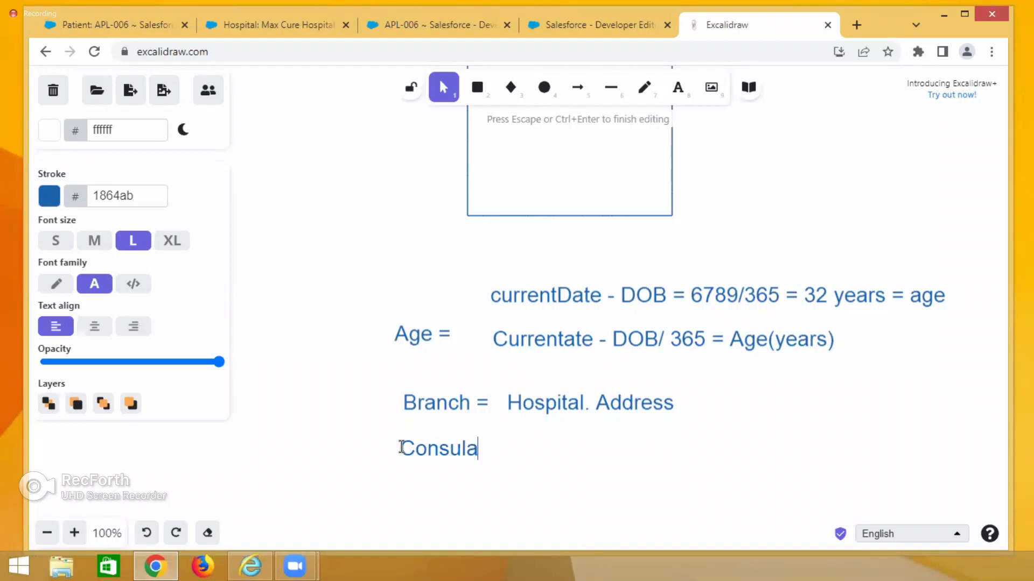
text(n)
text(t Fee)
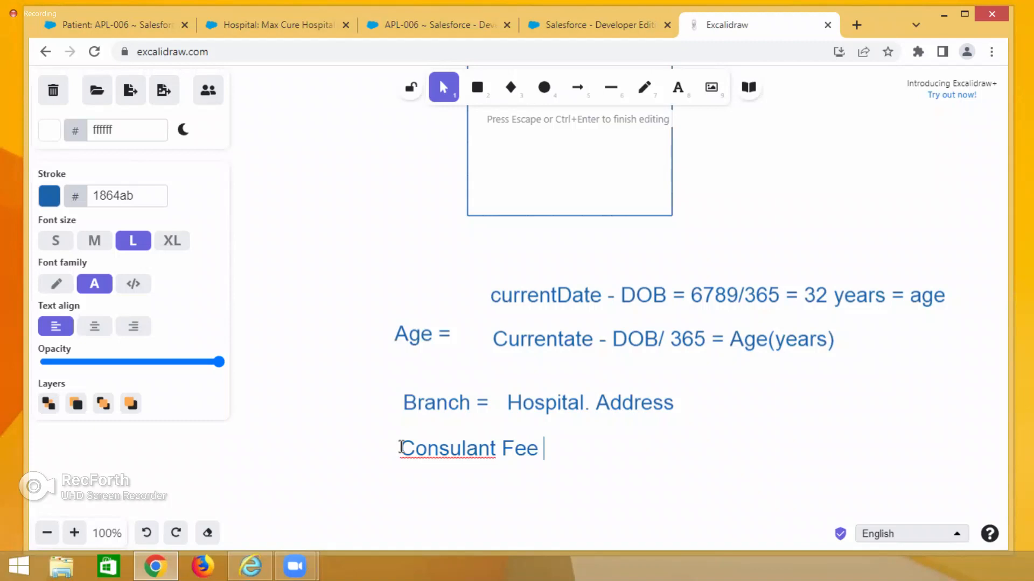
text( =)
drag(538, 450, 401, 457)
key(BackSpace)
text(Consultation)
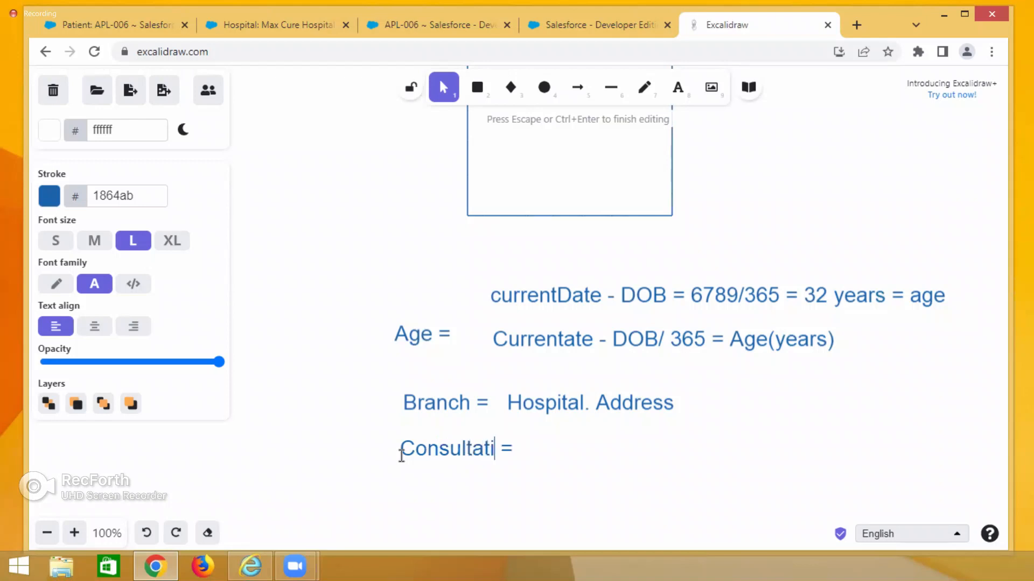
click(569, 457)
double_click(557, 449)
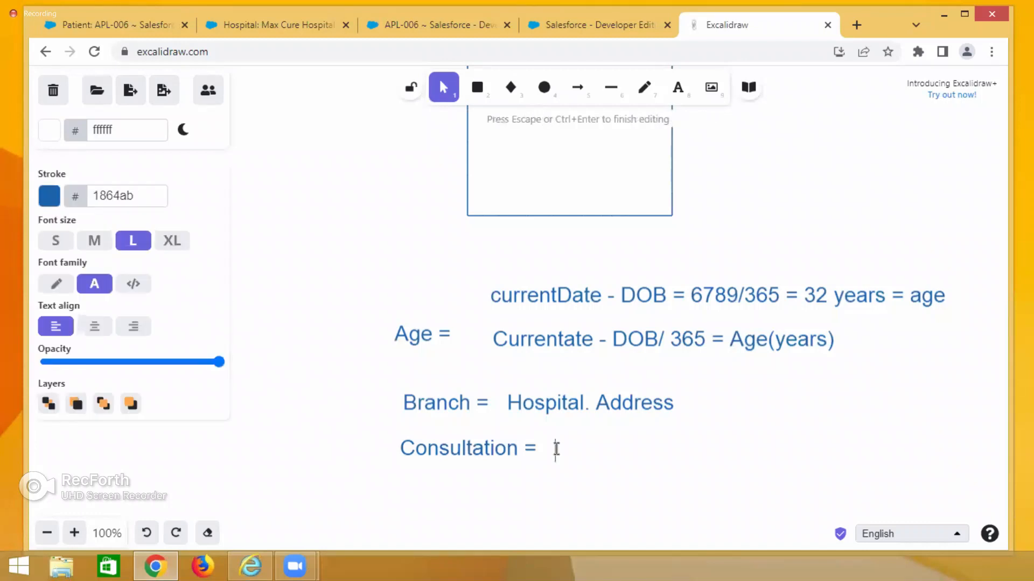
Open the patient's doctor in a new tab and highlight its Fees field.
click(122, 31)
mouse_move(759, 316)
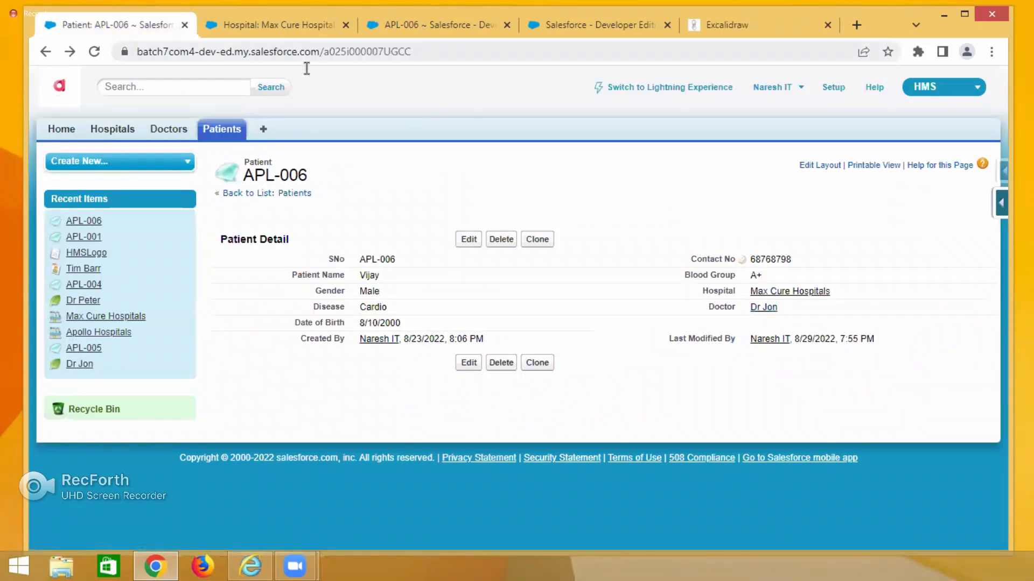
right_click(763, 311)
click(769, 318)
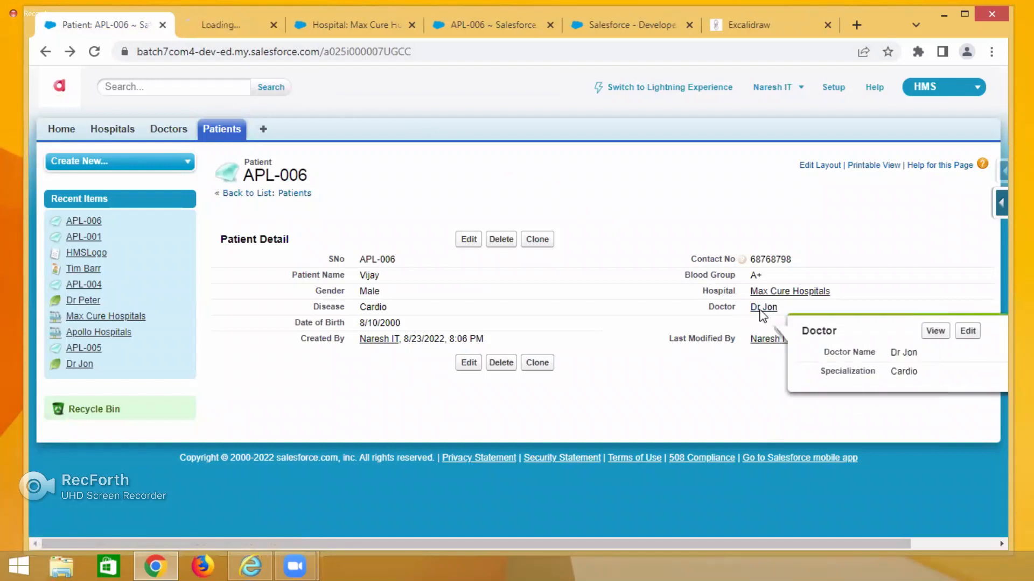
click(237, 25)
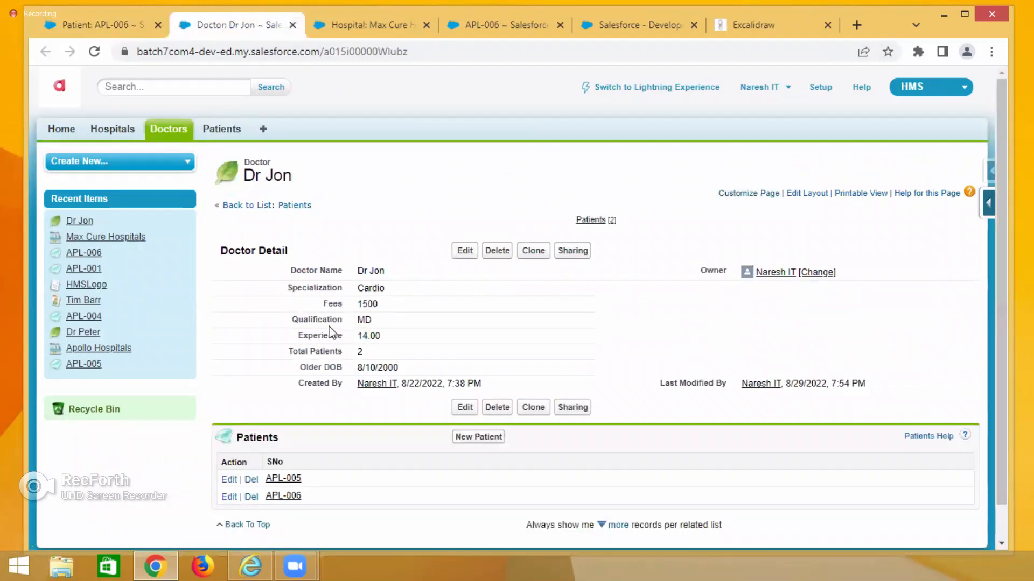
drag(324, 305, 347, 305)
Write the expression Doctor.Fees after Consultation = on the canvas.
click(746, 25)
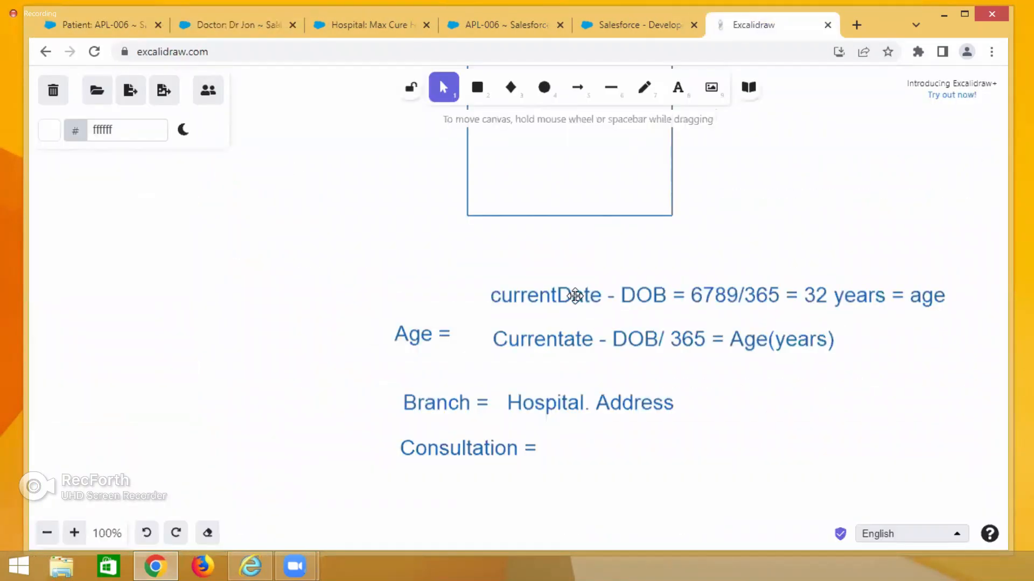
double_click(549, 445)
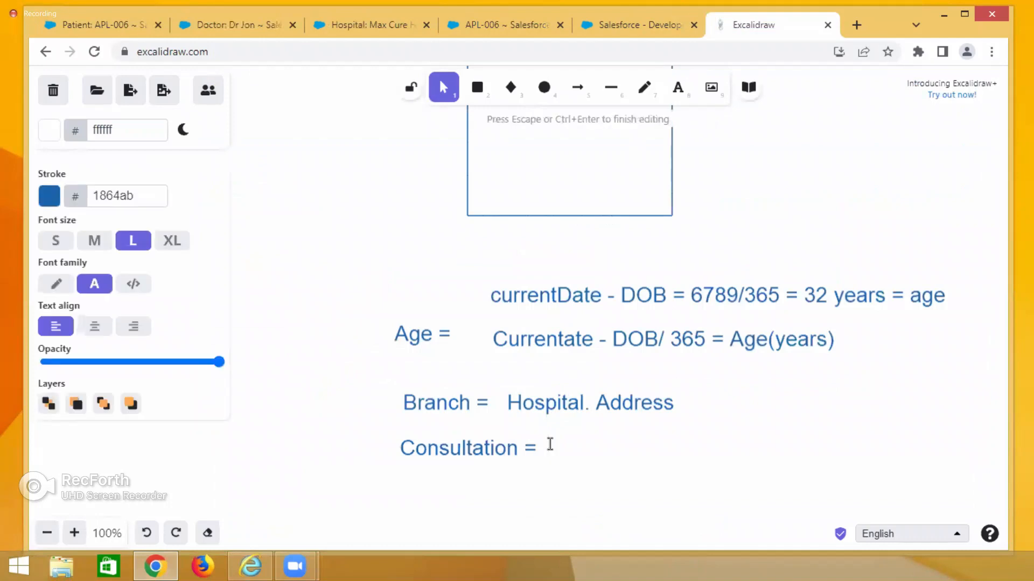
text(Doctor.Fees)
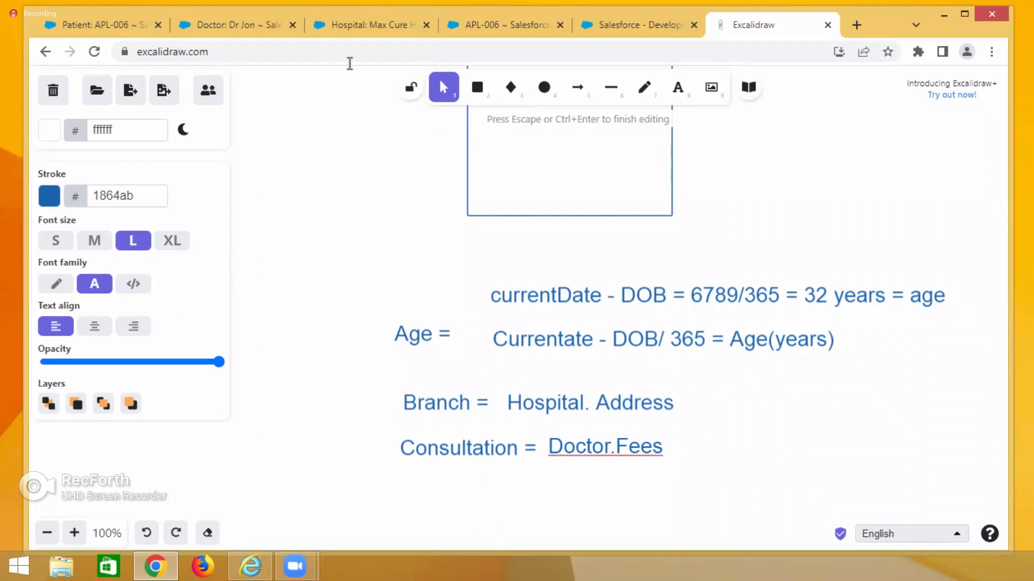
Open the Patient object's field list and start creating a new custom field.
click(96, 17)
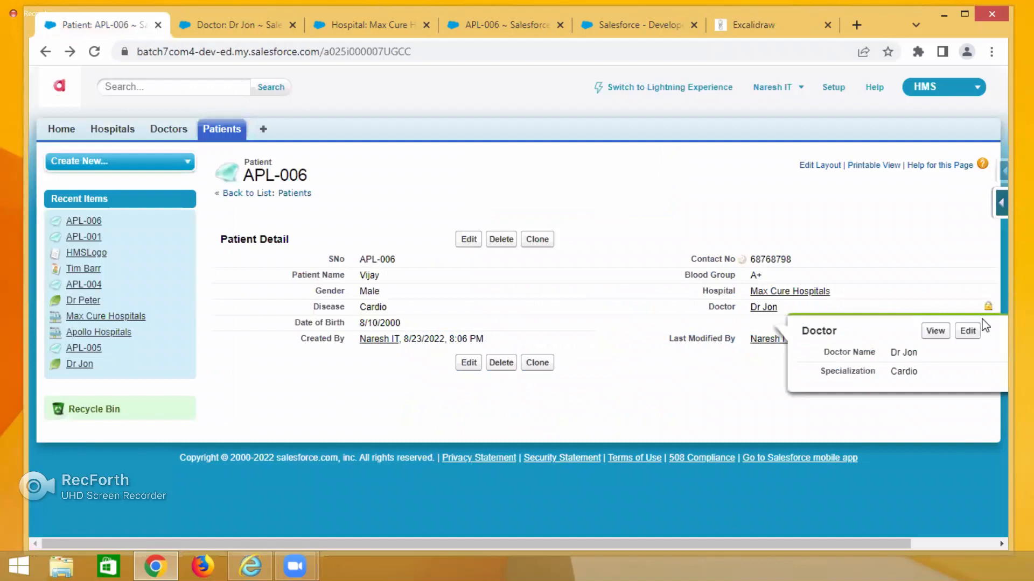
click(997, 202)
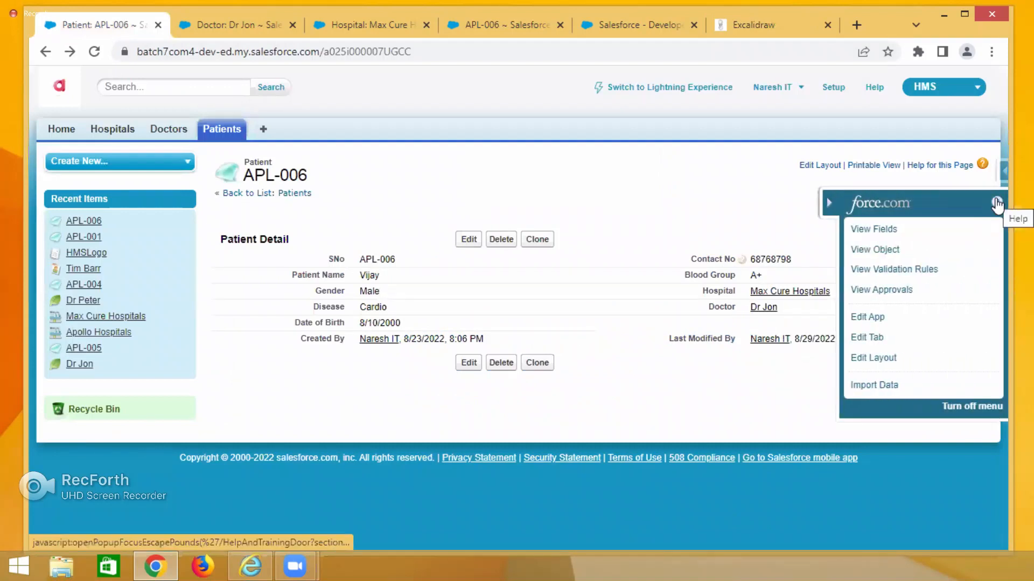
click(866, 231)
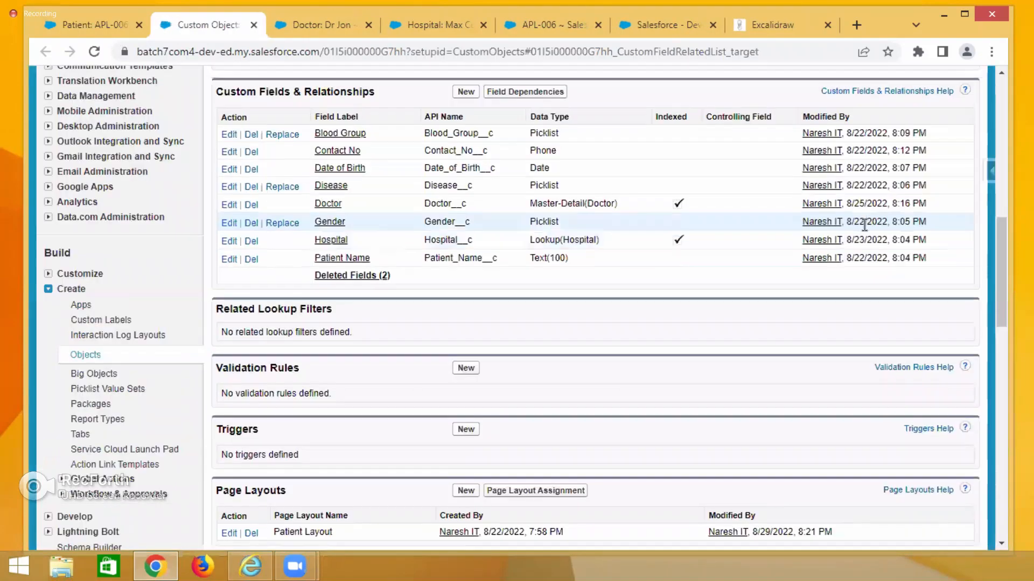
click(467, 93)
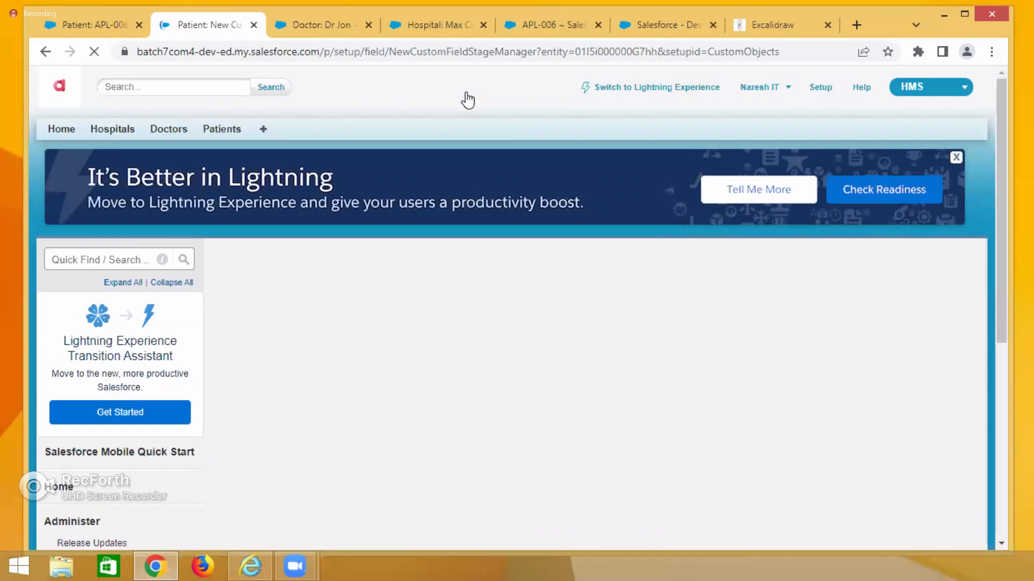
Choose Formula as the new custom field's data type and continue to the output type step.
click(764, 33)
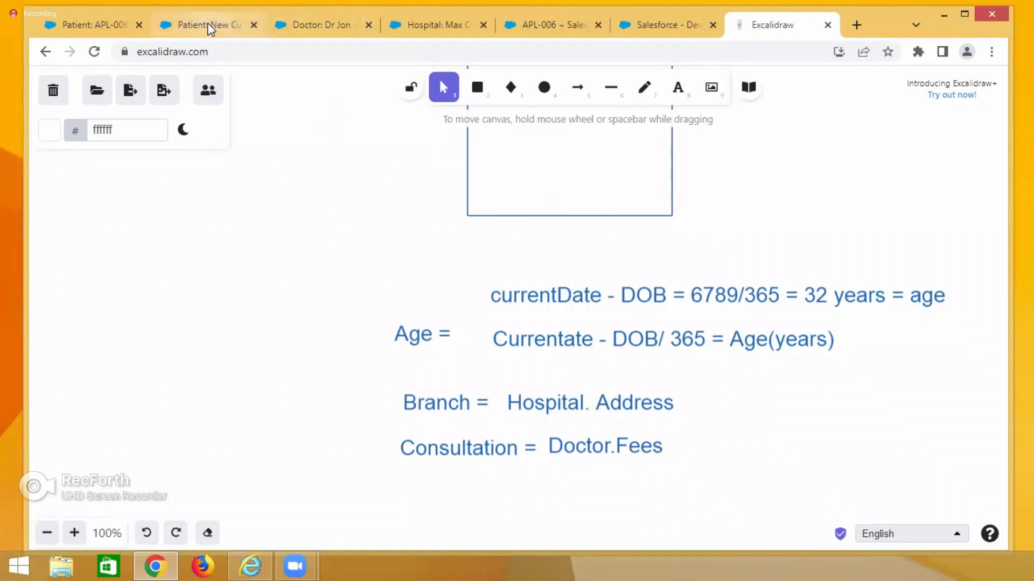
click(225, 28)
scroll(346, 508, down, 3)
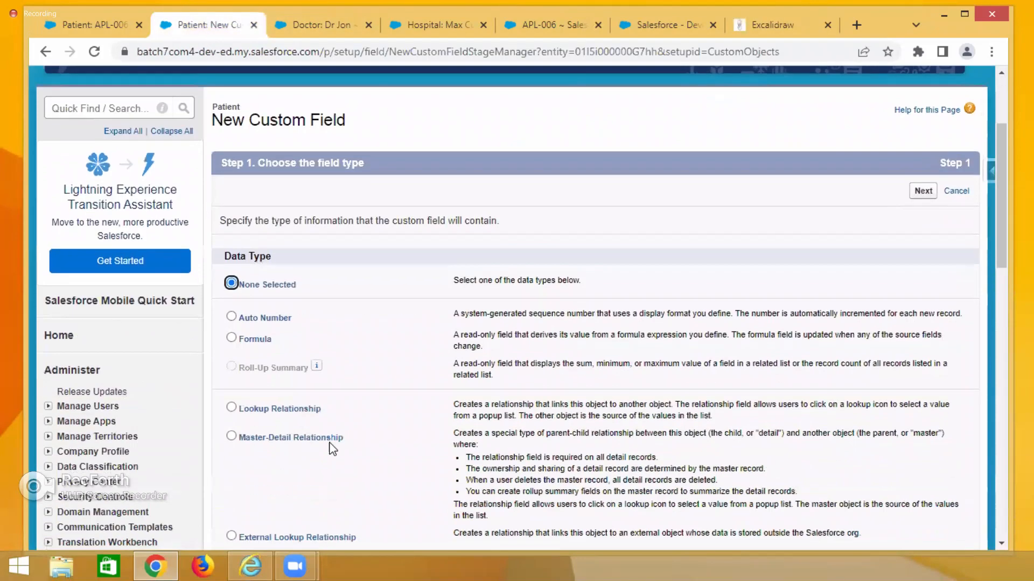
click(231, 338)
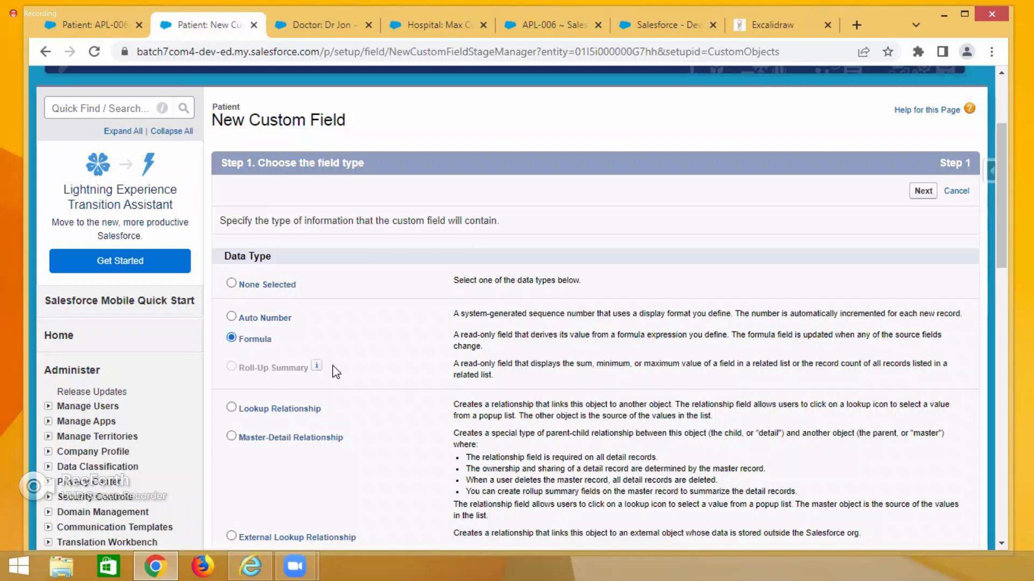
click(924, 192)
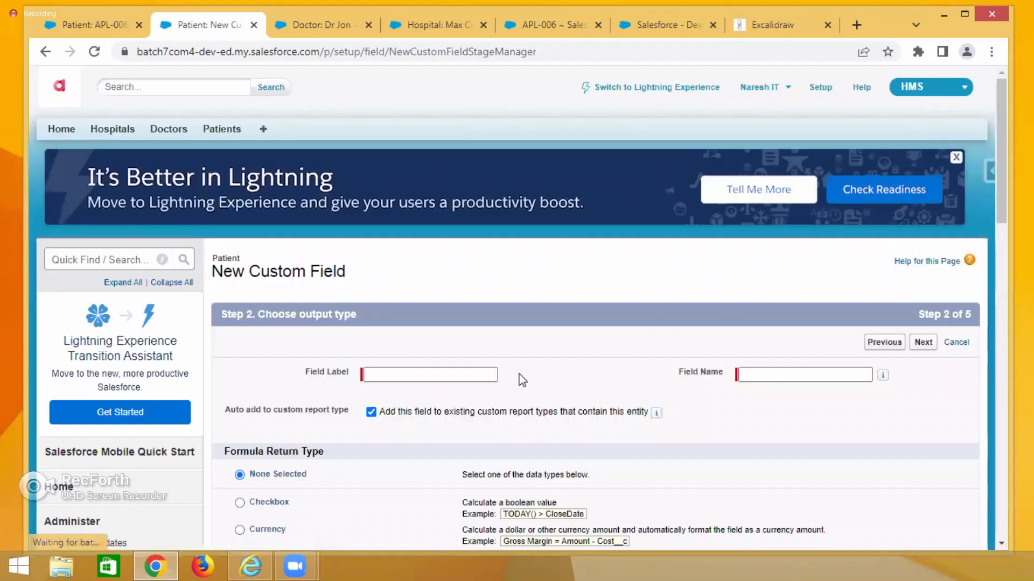
Name the new formula field Consultation, letting the field name fill in from the label.
click(399, 377)
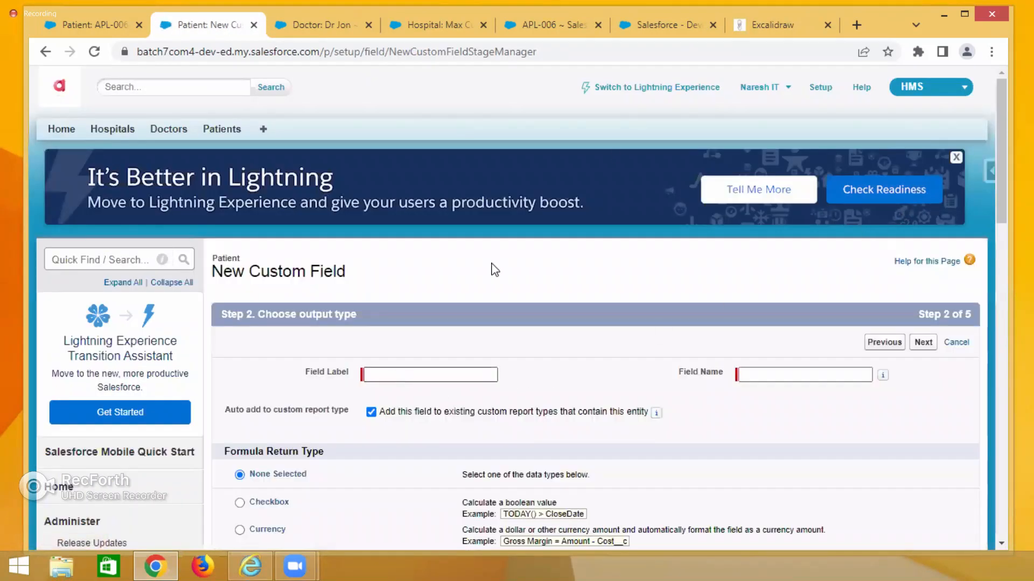
click(773, 16)
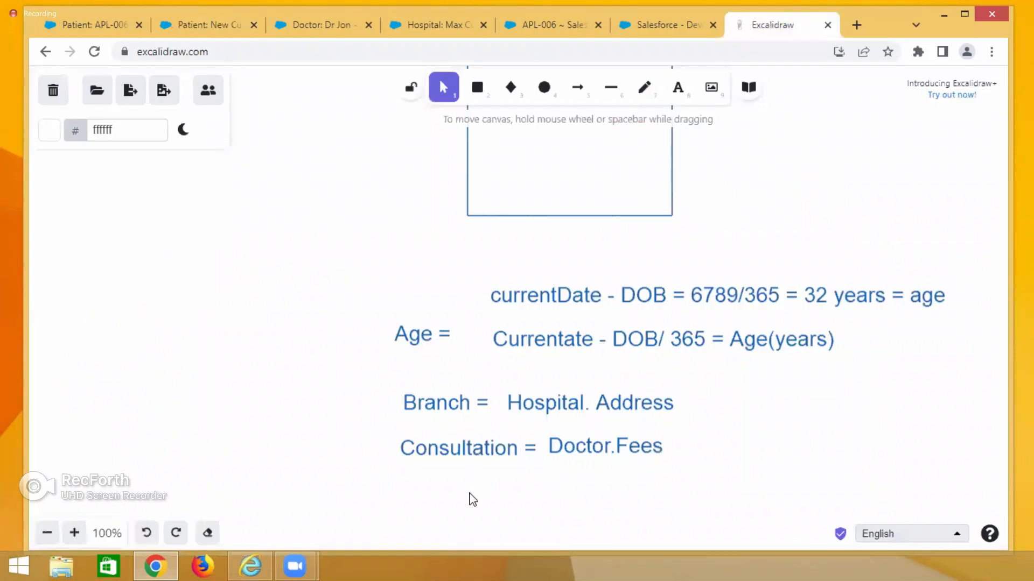
click(196, 24)
click(370, 377)
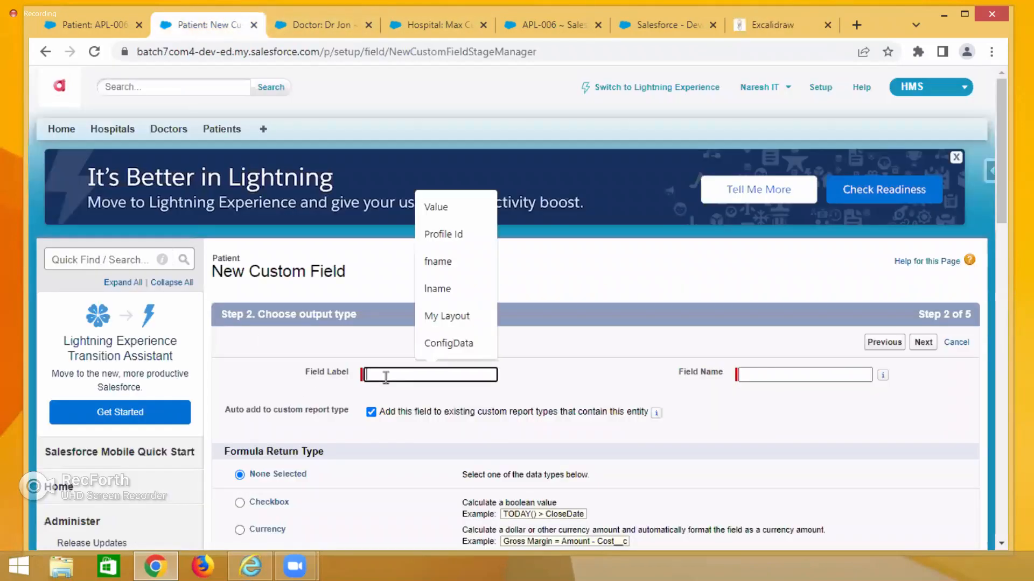
text(Co)
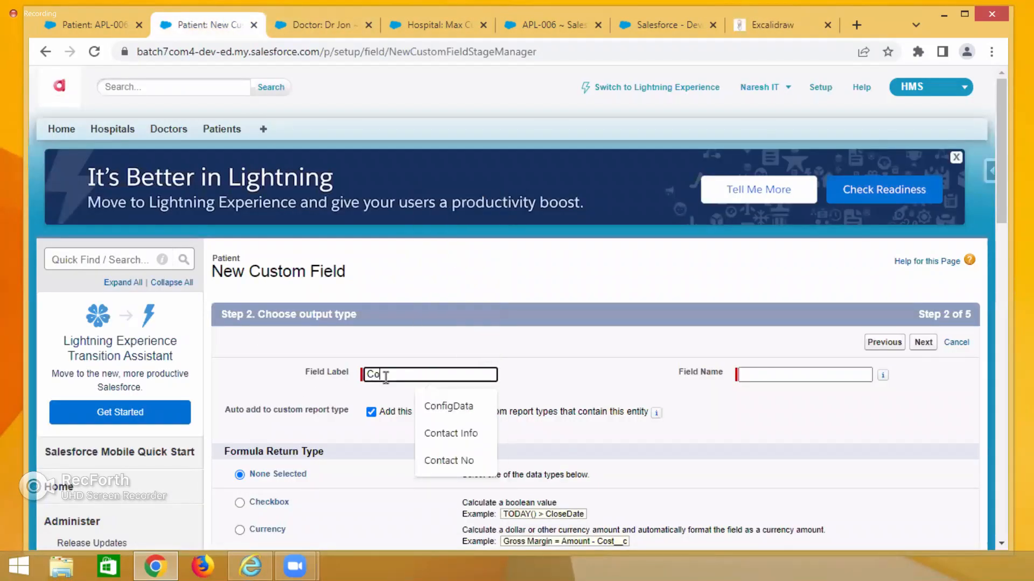
text(nsultation)
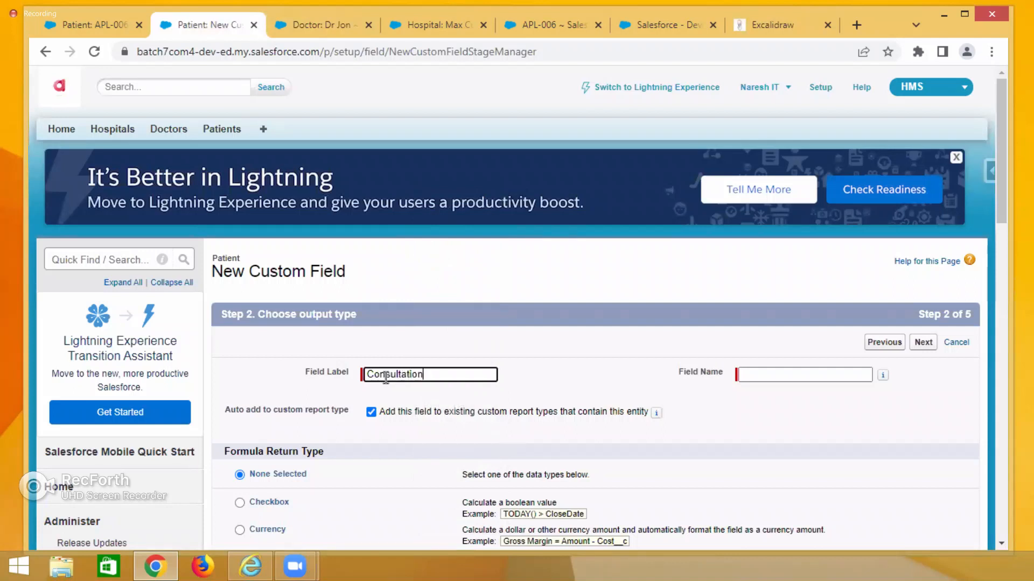
key(Tab)
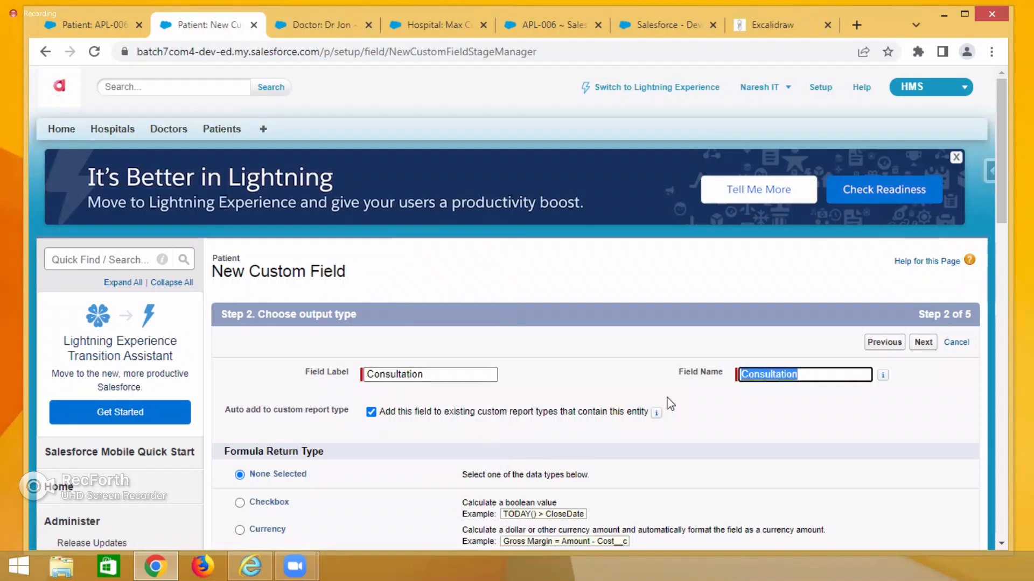
Choose Currency as the formula return type and continue to the formula entry step.
click(766, 26)
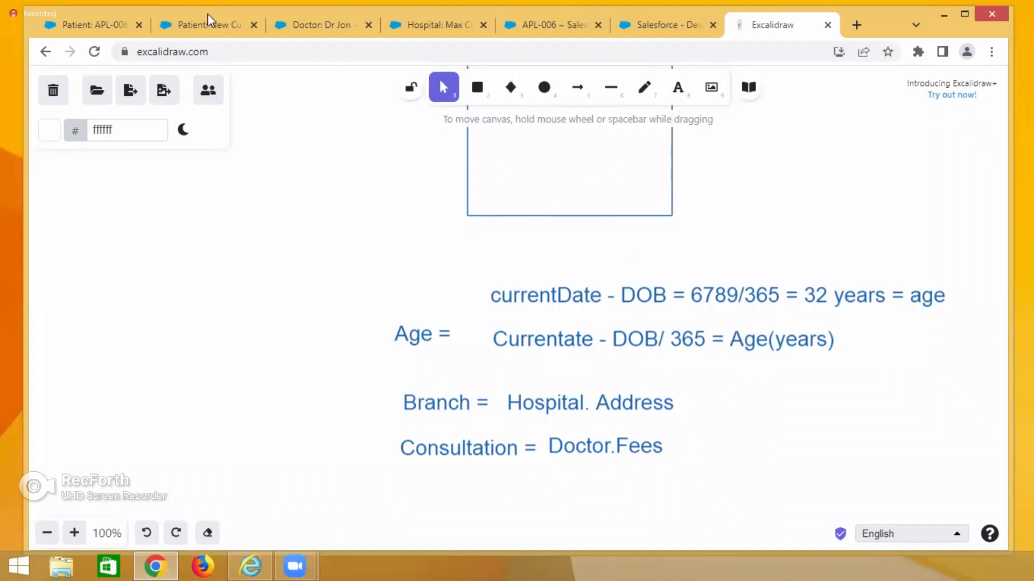
click(94, 27)
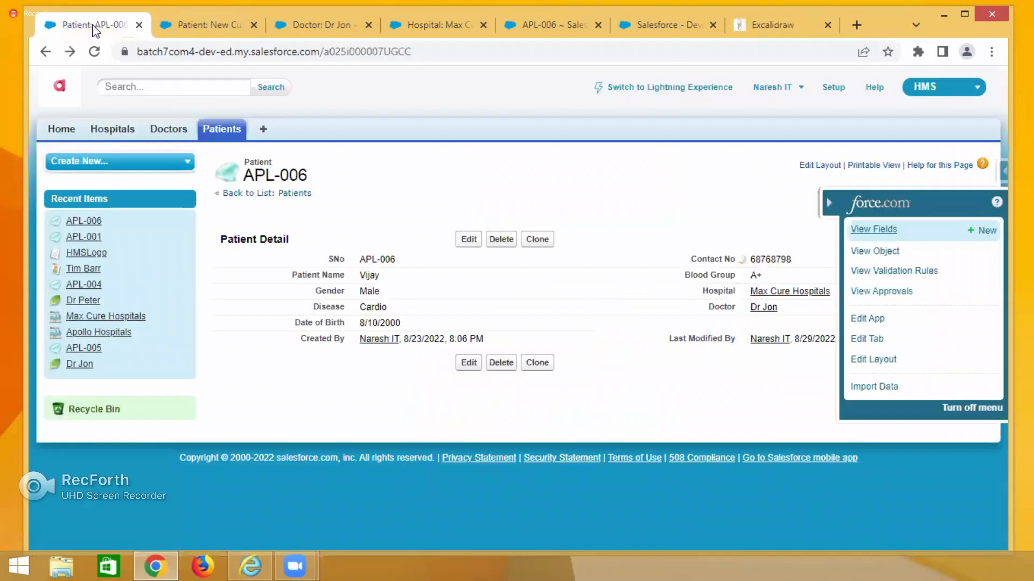
click(209, 27)
scroll(530, 407, down, 4)
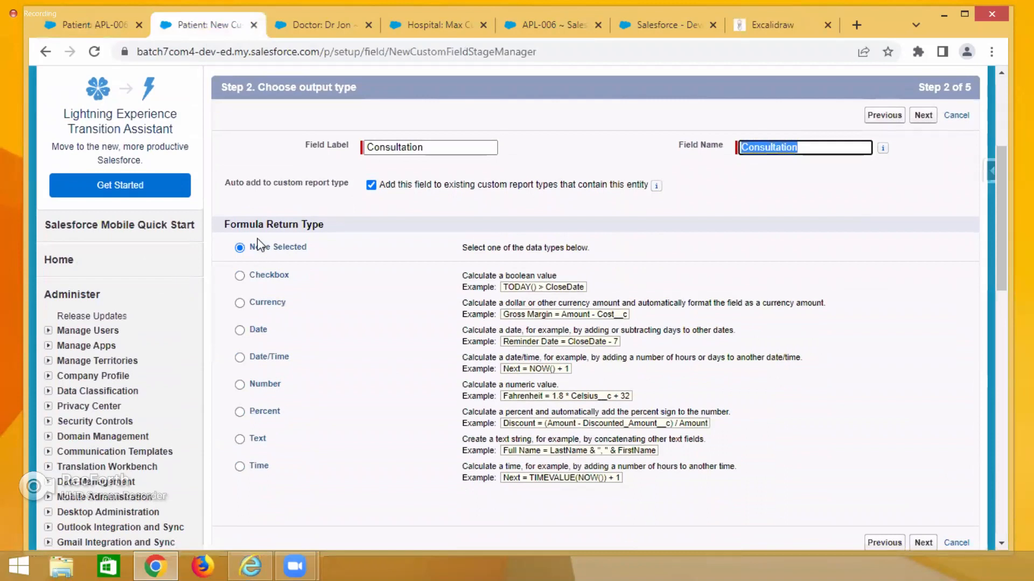
click(239, 303)
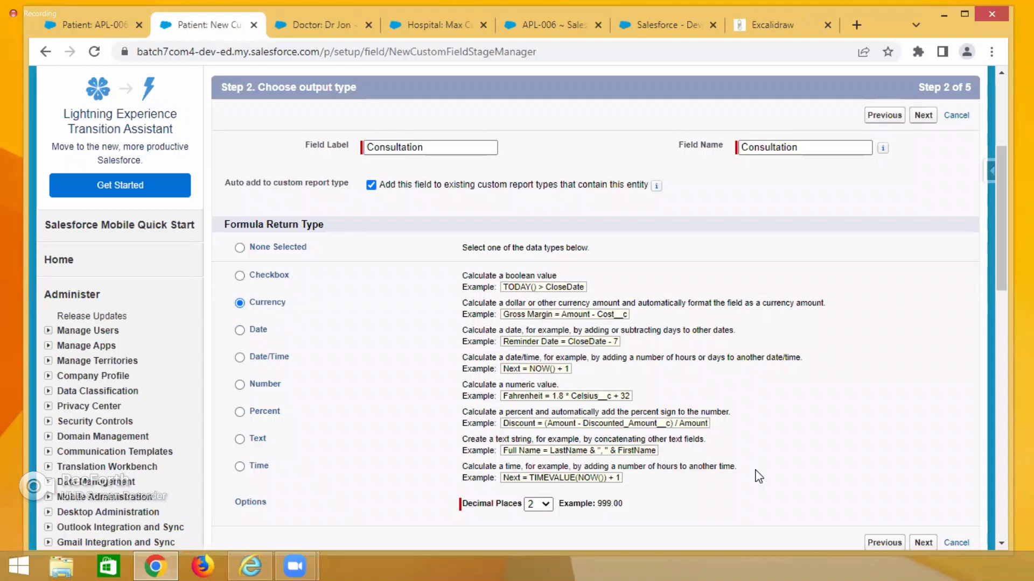
click(921, 544)
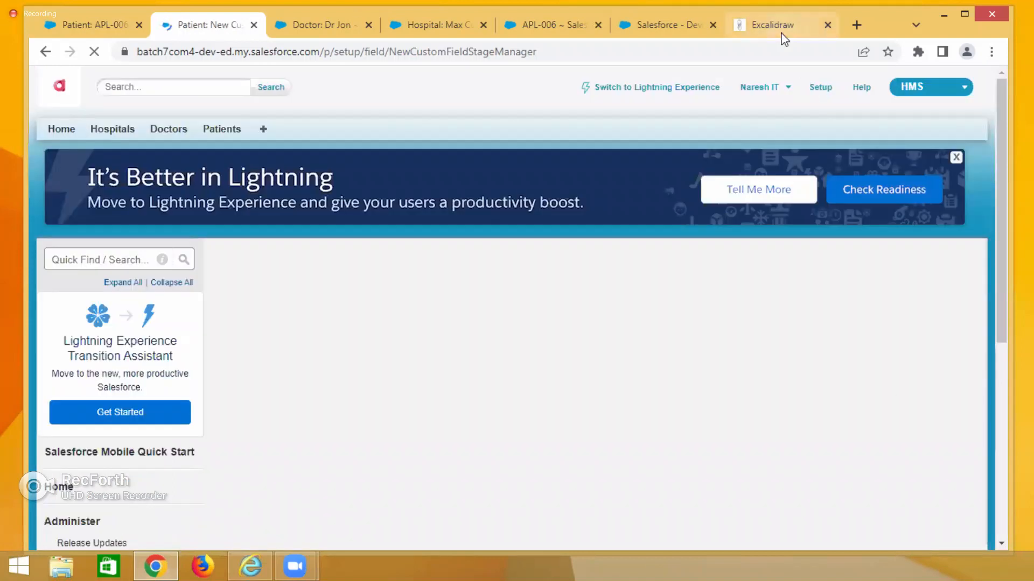
click(775, 25)
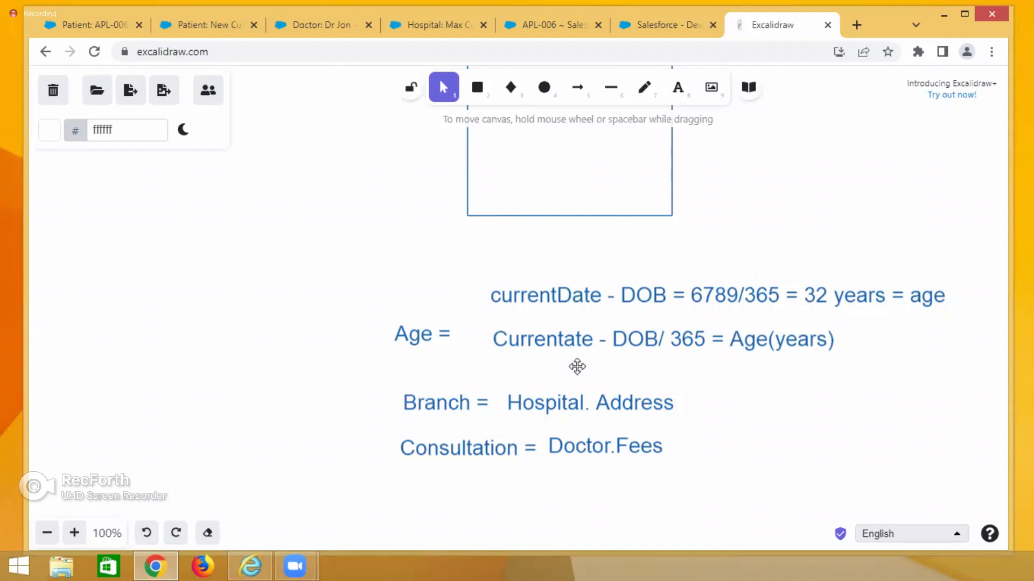
click(205, 31)
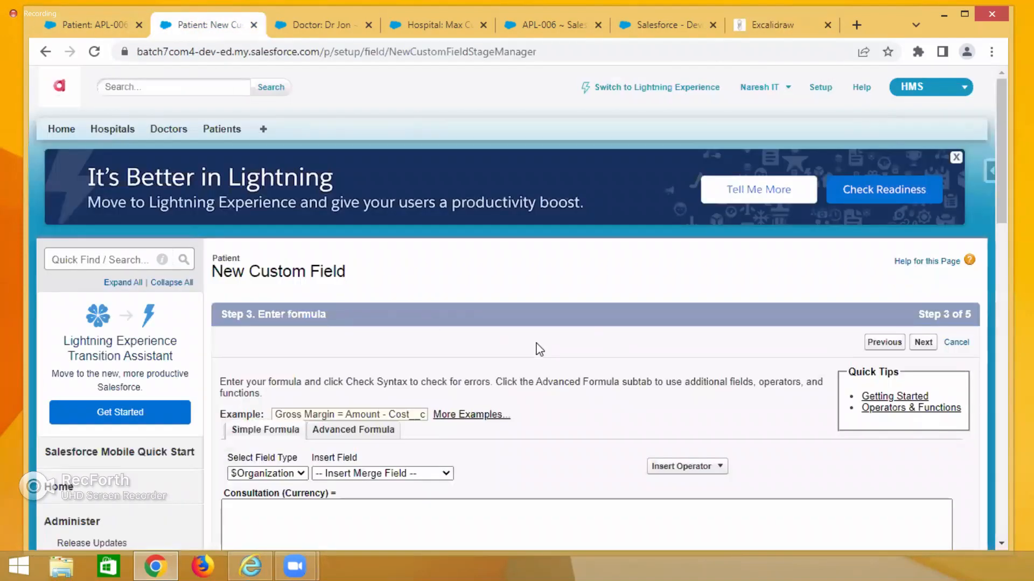
Examine the formula editor, its field type options and the Simple and Advanced Formula modes.
scroll(539, 350, down, 5)
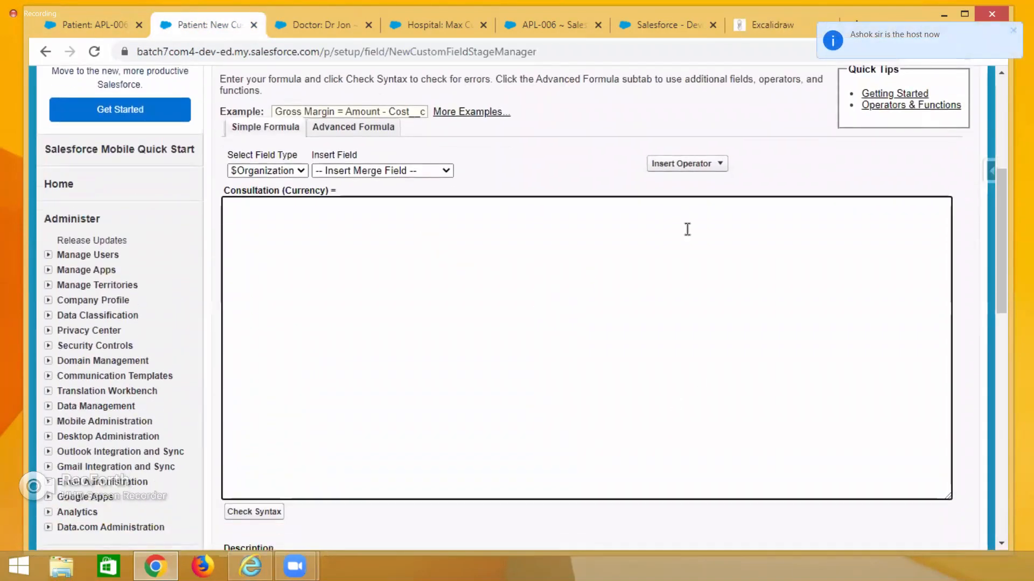
click(528, 391)
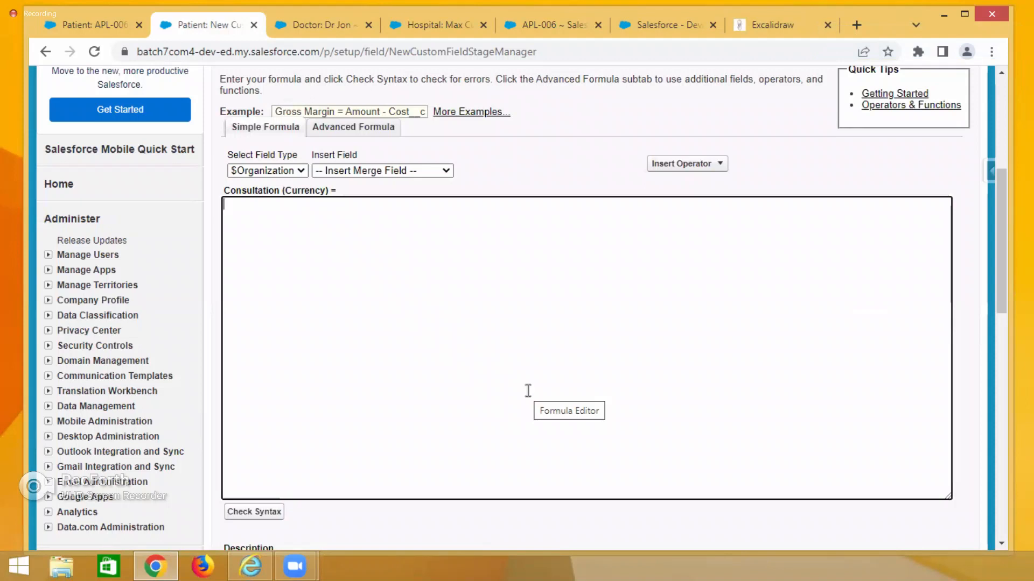
drag(945, 497, 852, 341)
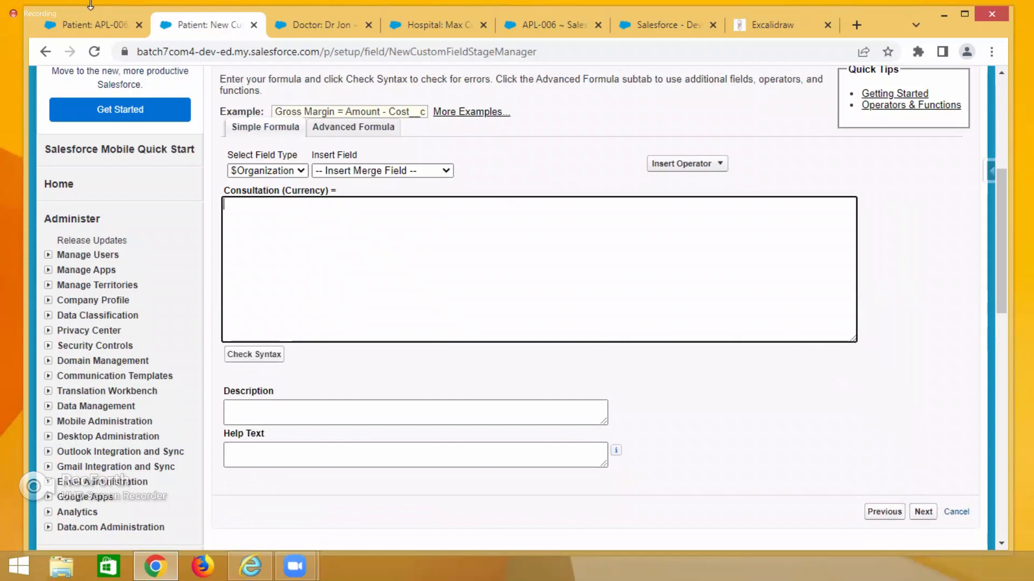
click(780, 26)
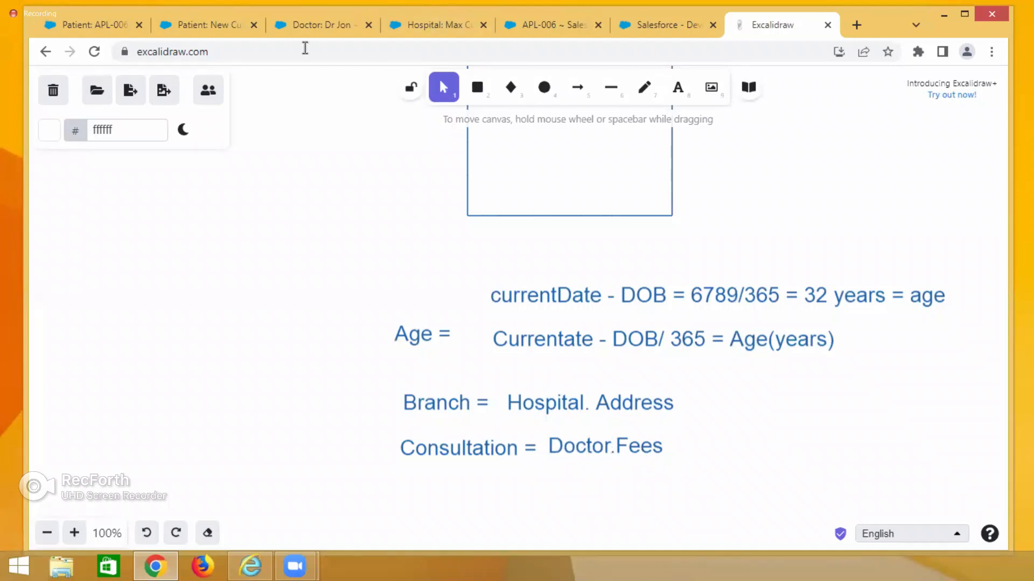
click(205, 26)
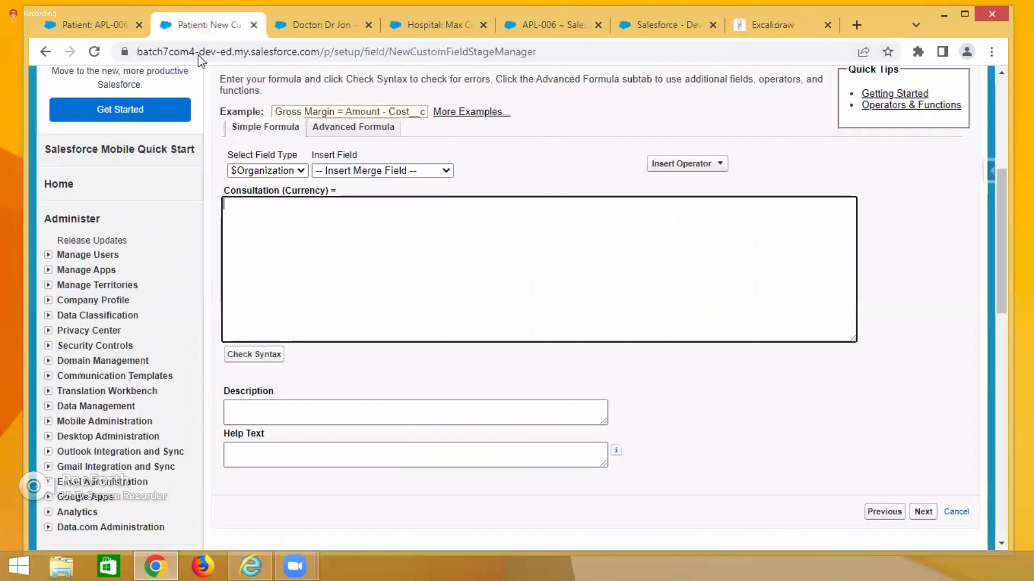
click(255, 170)
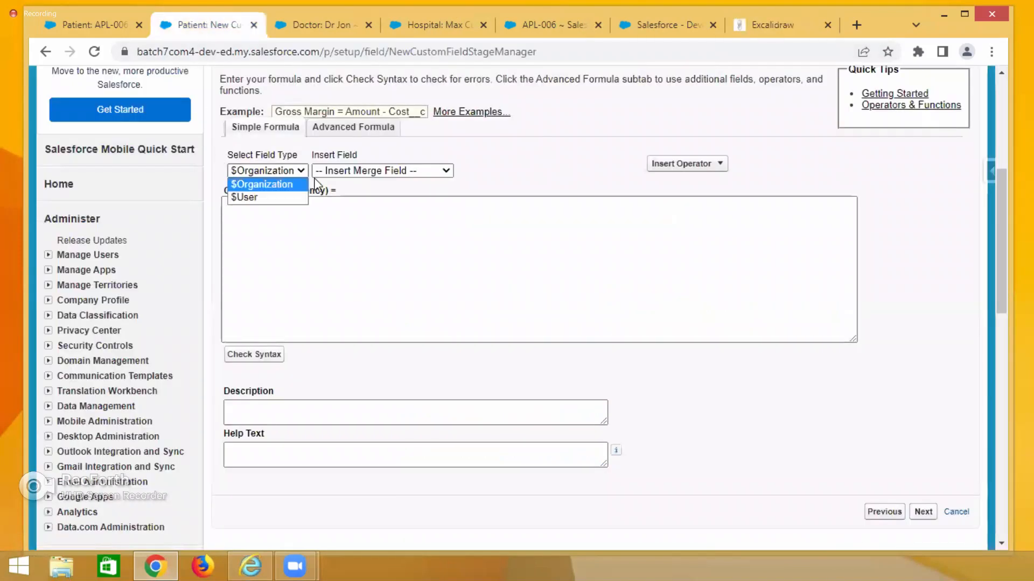
click(406, 185)
scroll(481, 171, up, 1)
scroll(481, 171, up, 1)
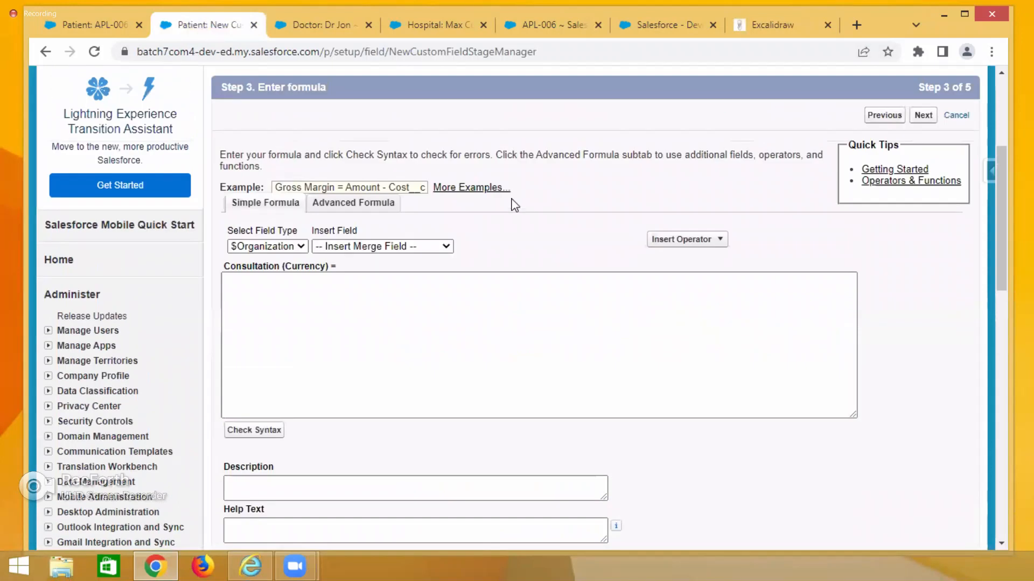
click(356, 203)
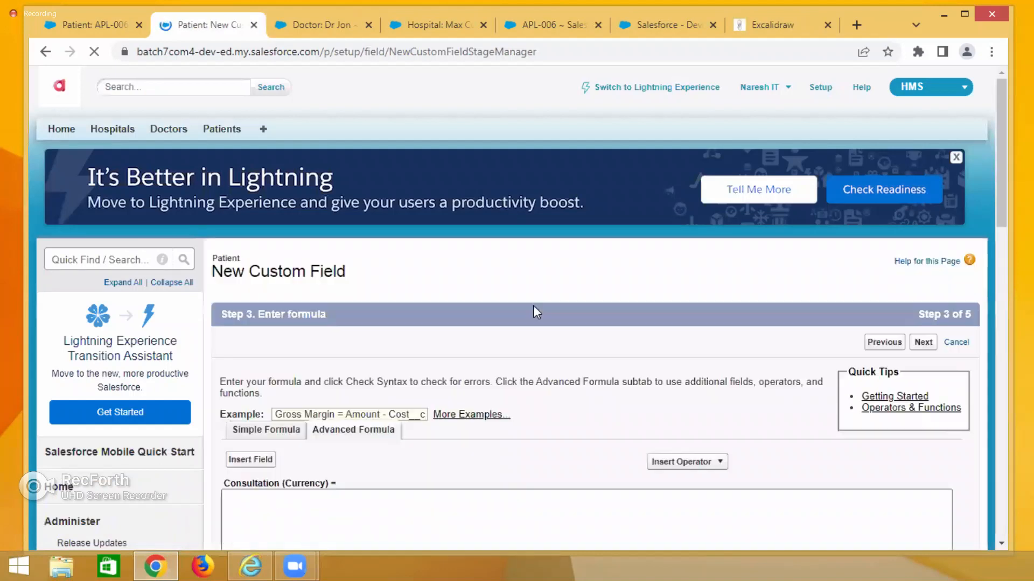
scroll(533, 305, down, 3)
scroll(535, 312, down, 2)
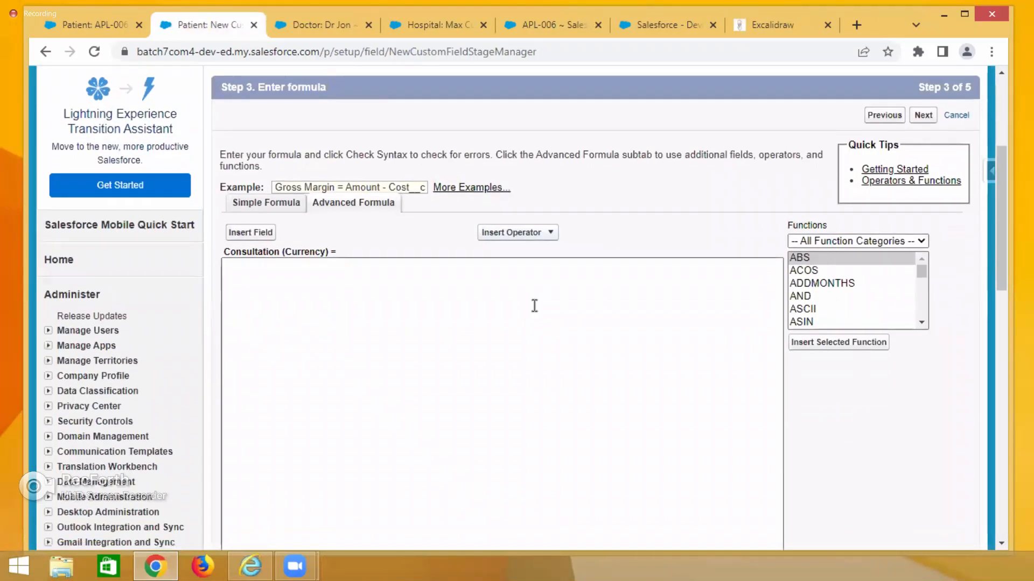
click(257, 204)
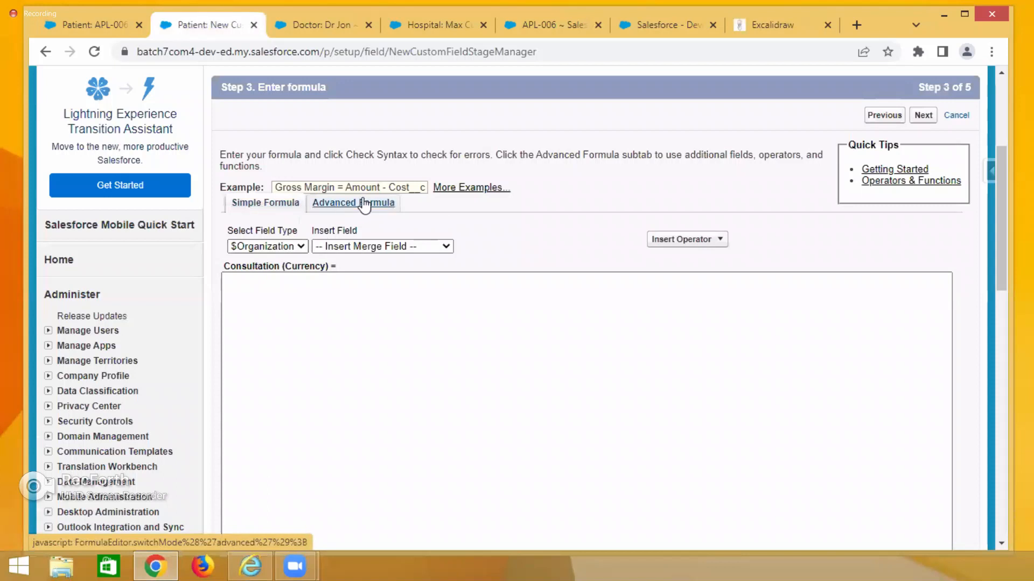
Try entering 700 as the Consultation formula, then clear it from the editor.
click(262, 286)
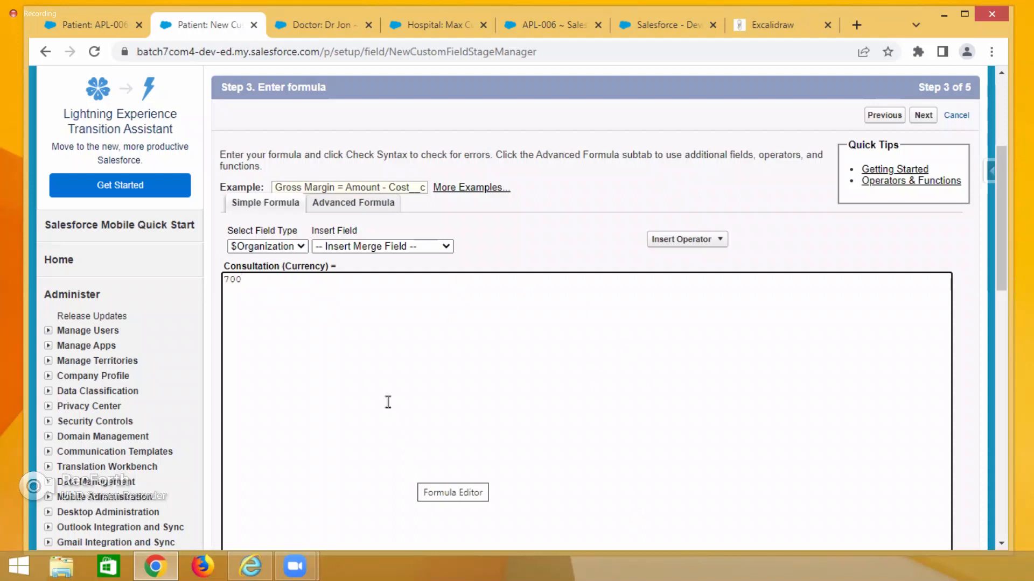
drag(257, 281, 222, 279)
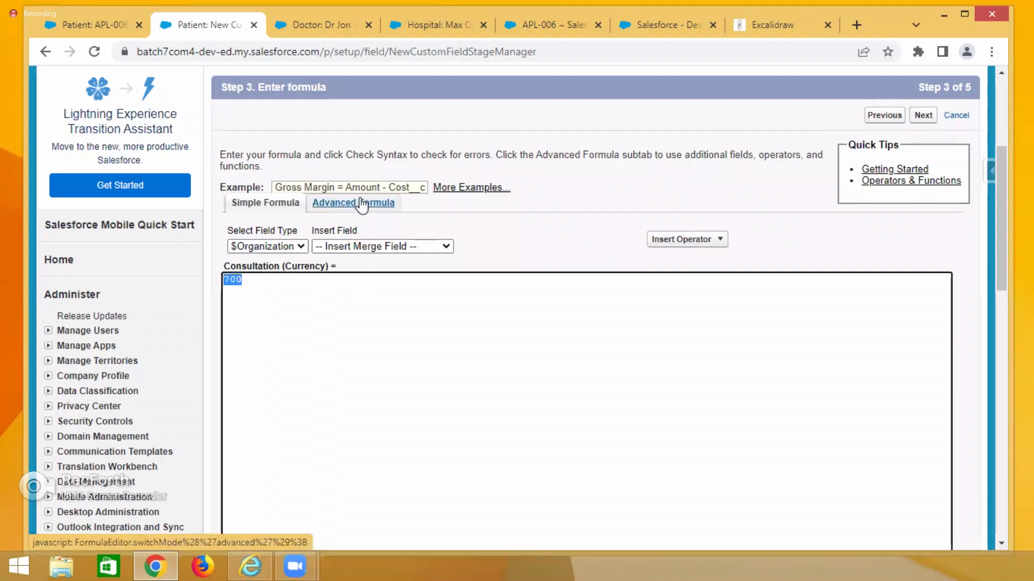
click(357, 203)
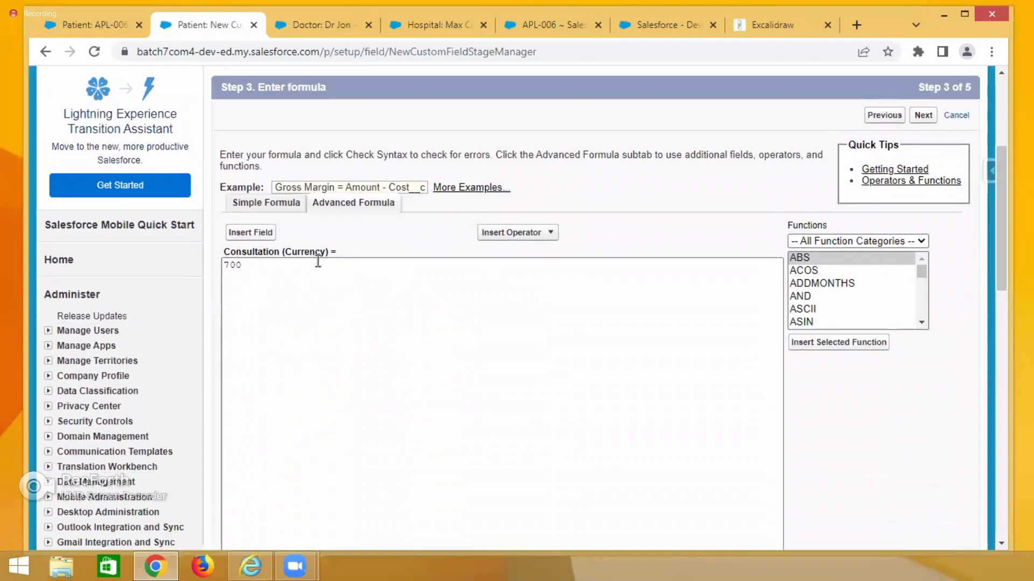
drag(254, 273, 223, 258)
key(BackSpace)
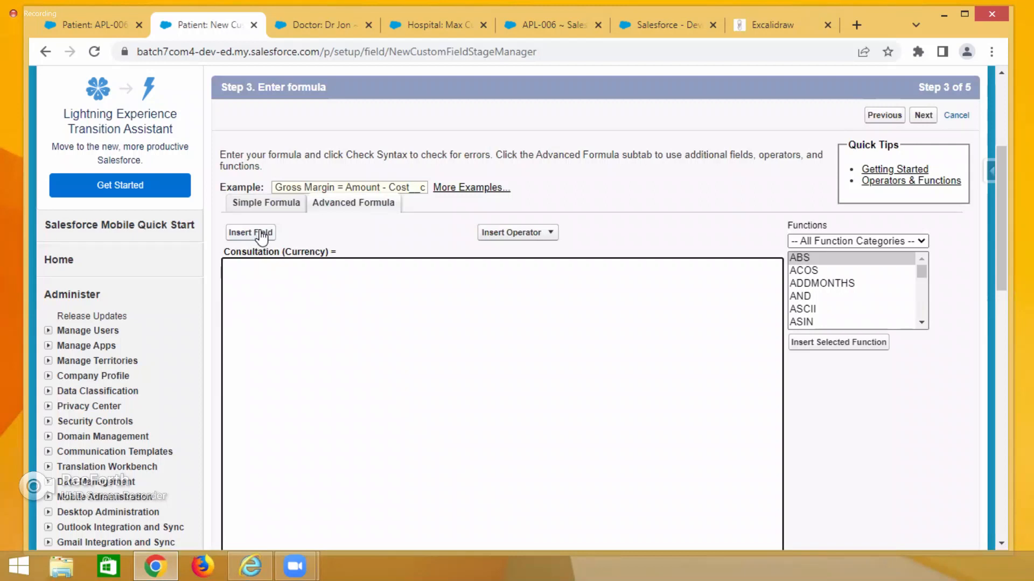
Insert the related Doctor's Fees field into the Consultation formula using Insert Field.
click(91, 25)
click(826, 202)
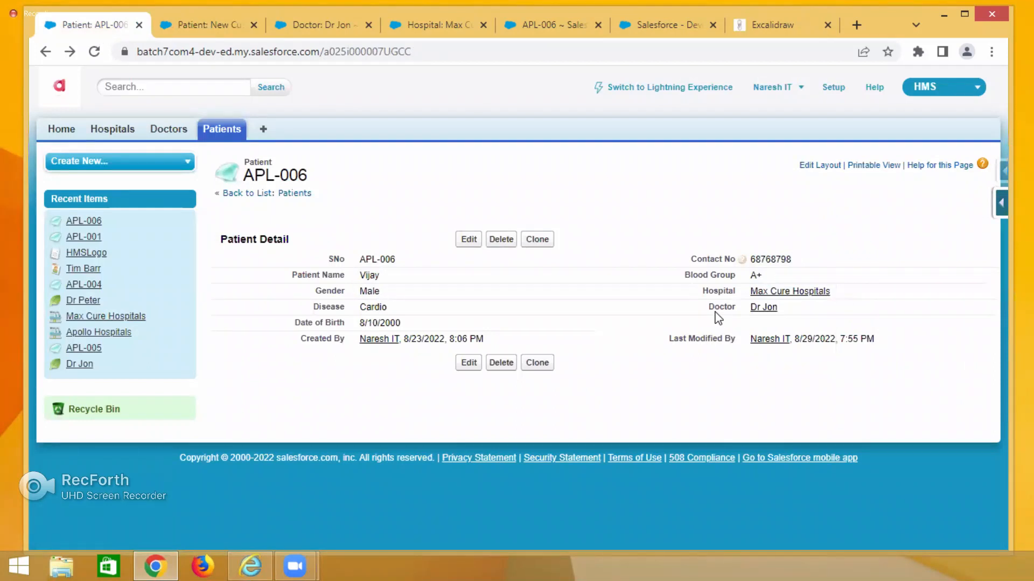
click(224, 27)
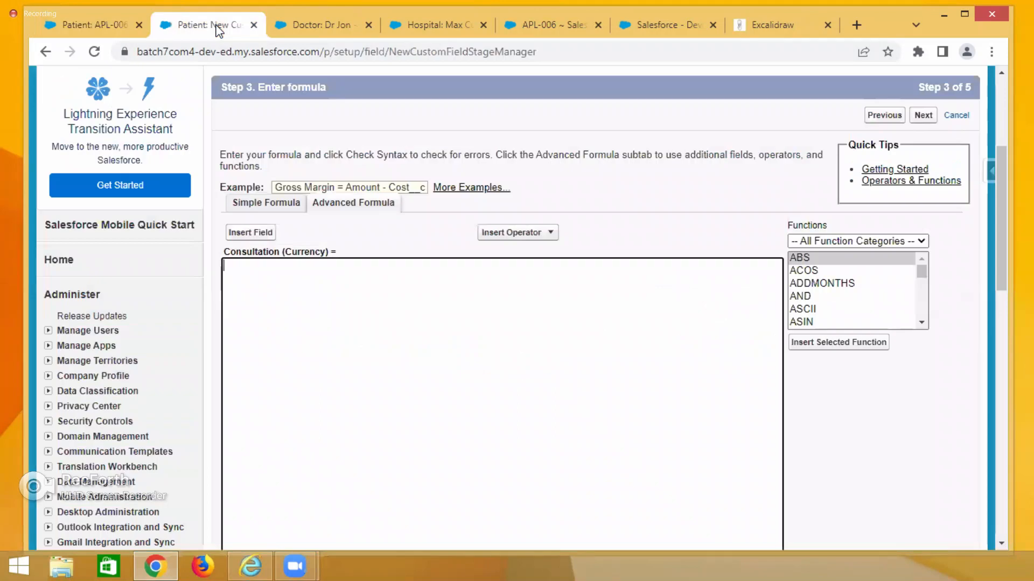
click(250, 232)
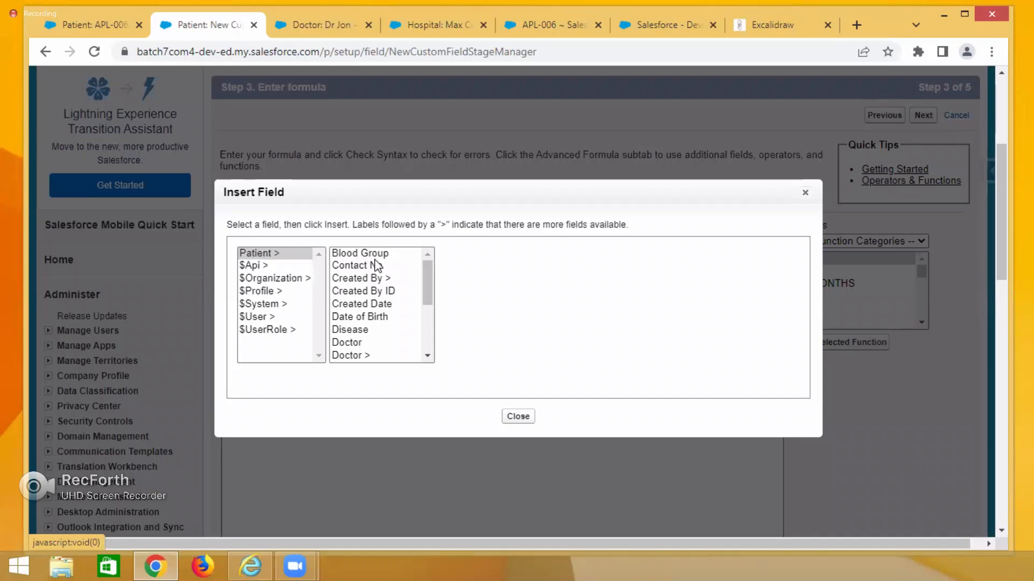
click(423, 284)
drag(422, 282, 425, 296)
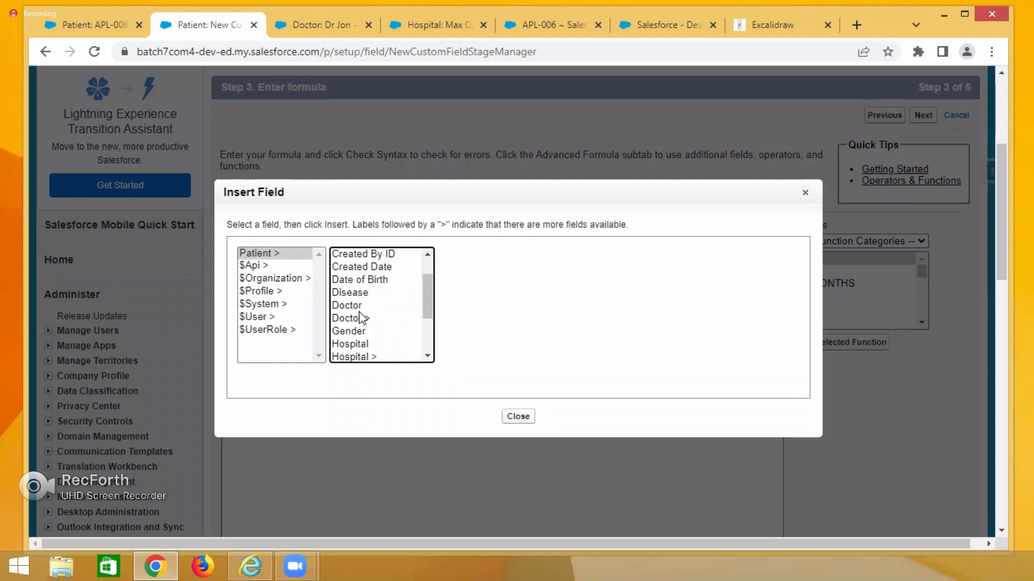
click(360, 321)
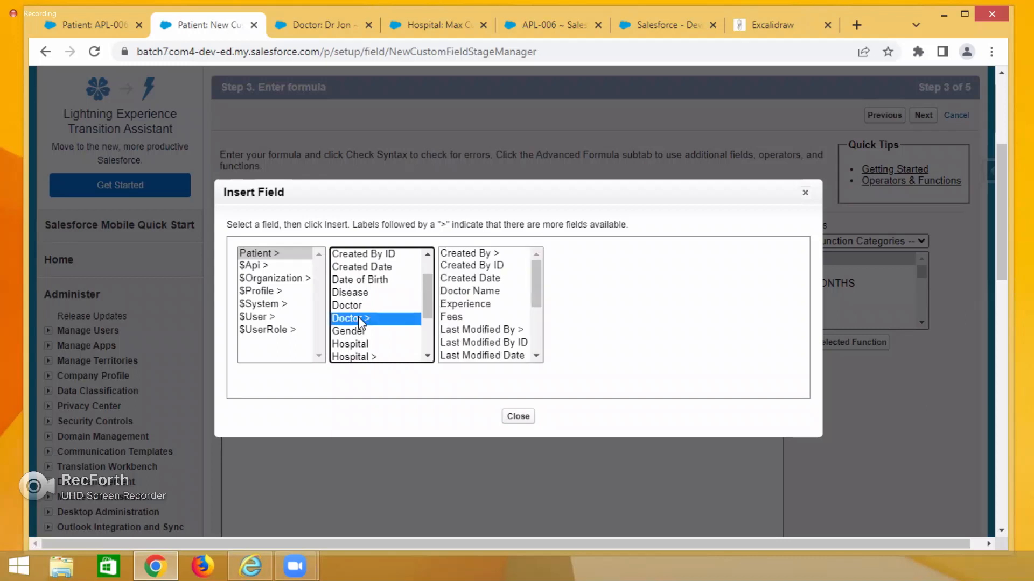
click(453, 317)
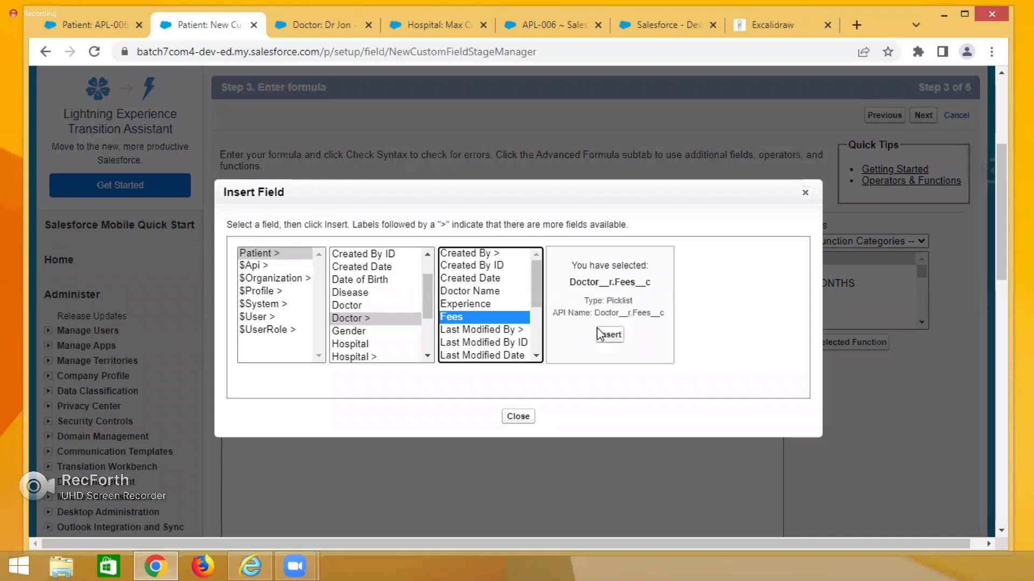
drag(554, 317, 591, 317)
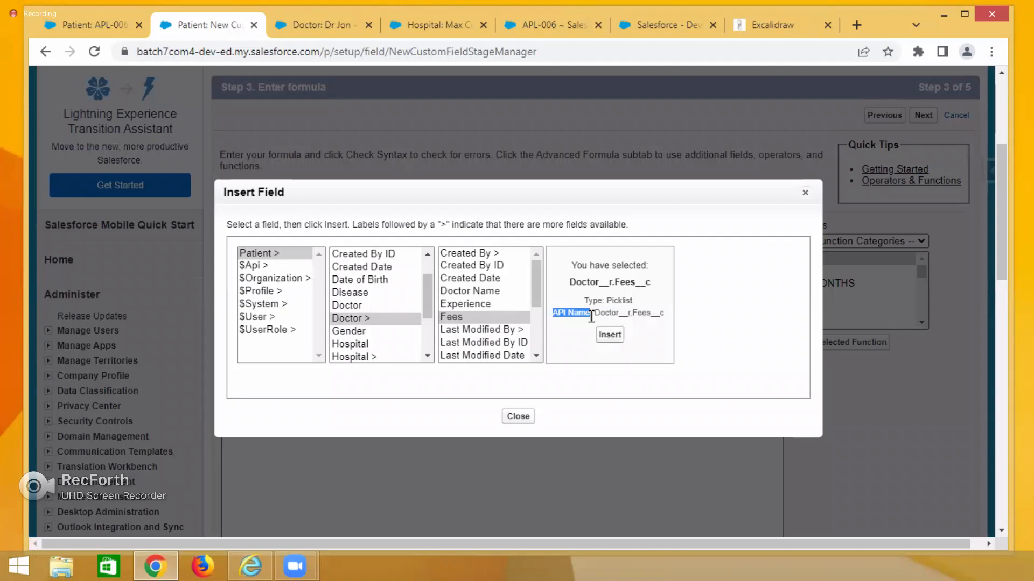
click(610, 335)
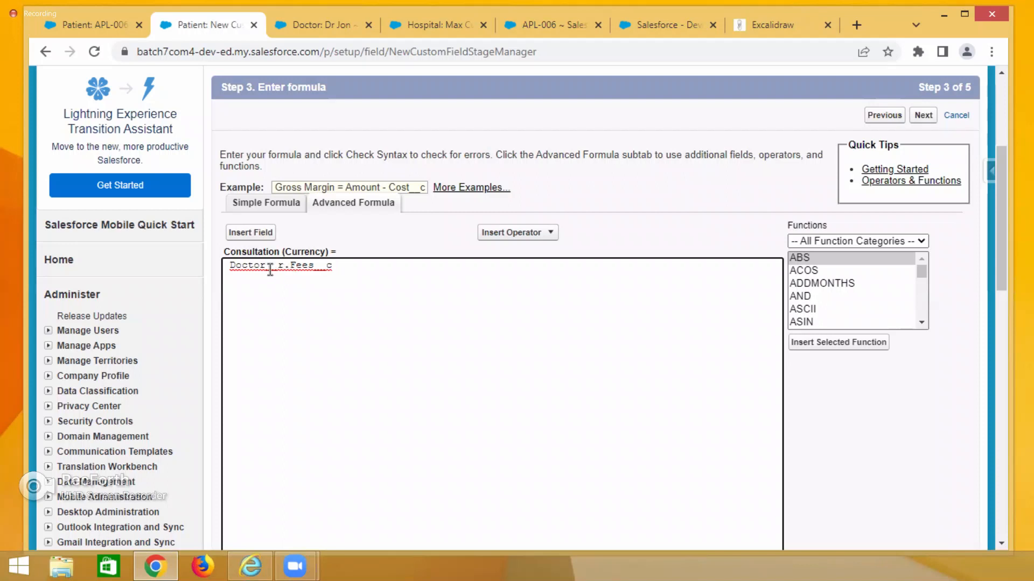
double_click(270, 269)
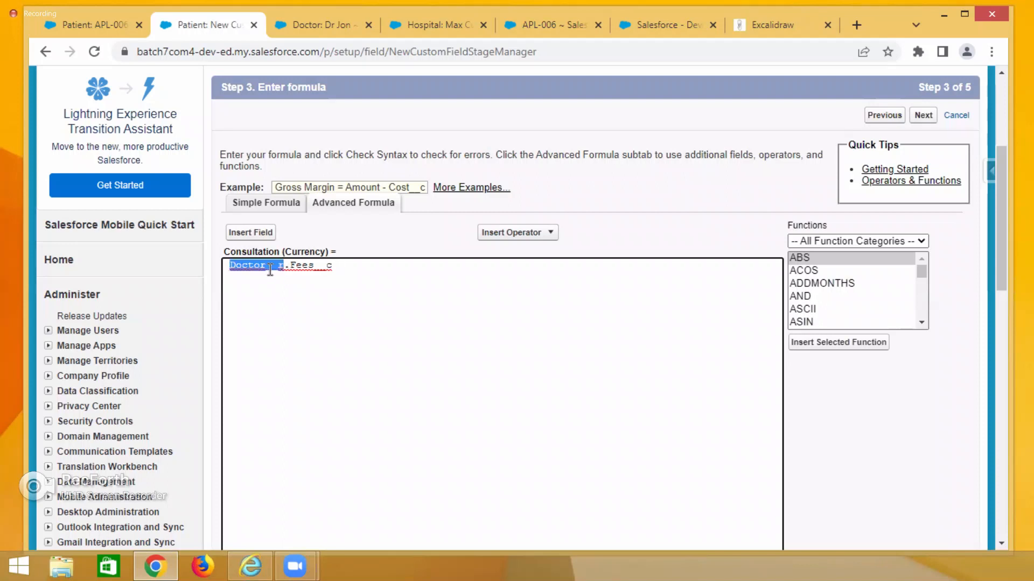
Select and examine the Doctor__r.Fees__c expression in the Consultation formula editor.
triple_click(302, 266)
click(335, 332)
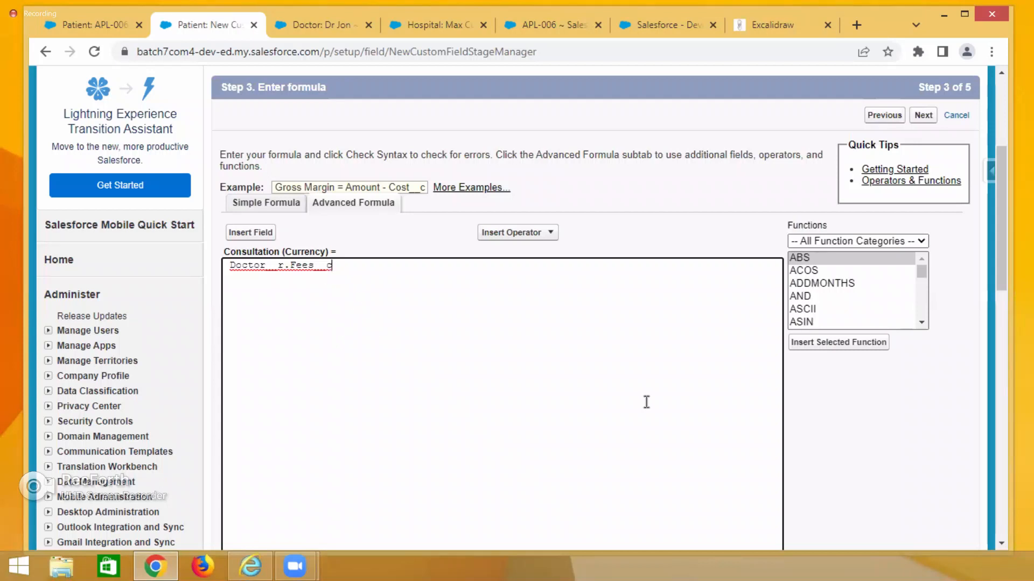
scroll(646, 401, down, 3)
scroll(646, 402, up, 4)
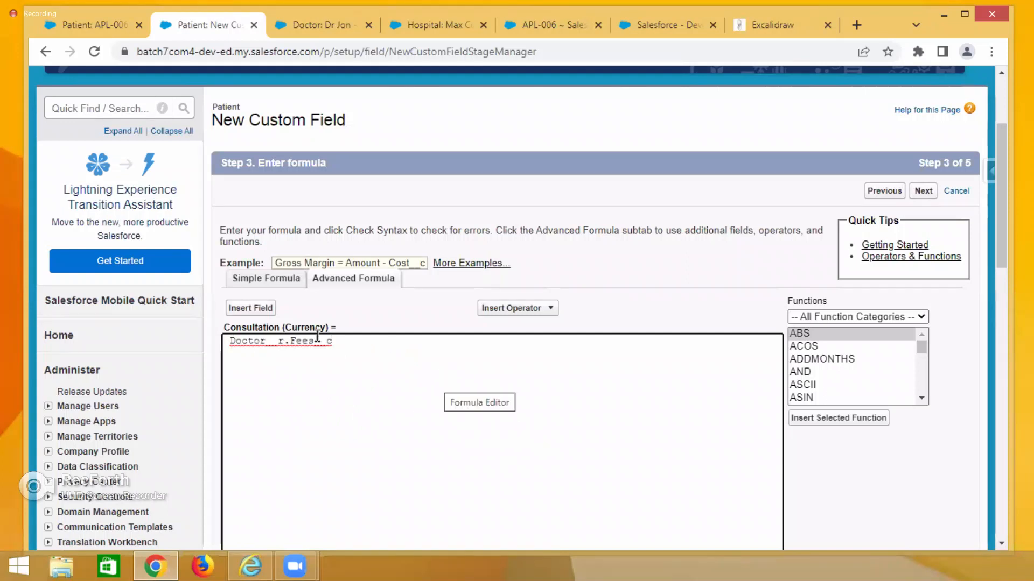
drag(338, 341, 218, 329)
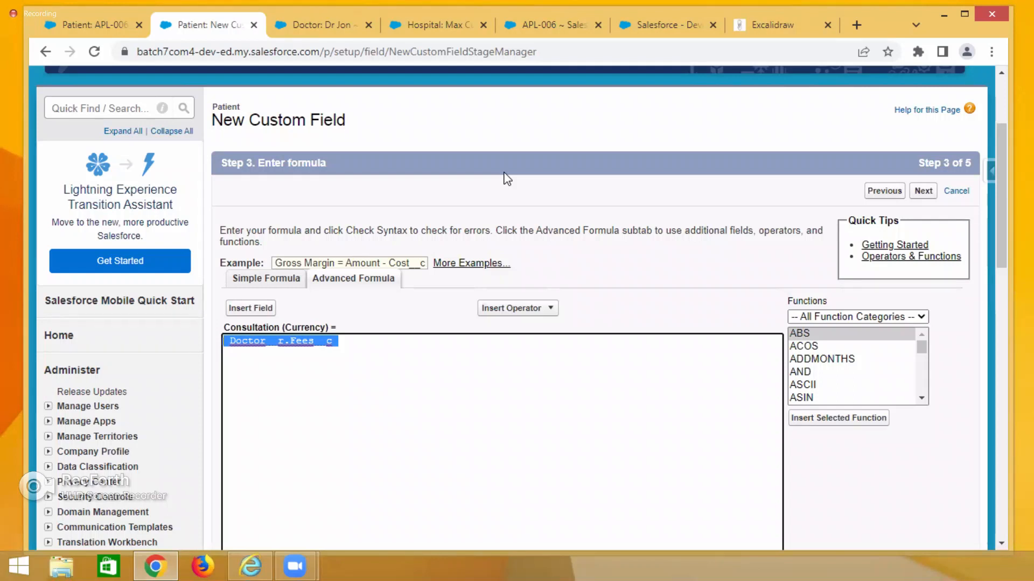
Switch to Excalidraw and add the text note Compiler on the canvas, then return to the Salesforce tab.
click(786, 25)
scroll(708, 201, down, 5)
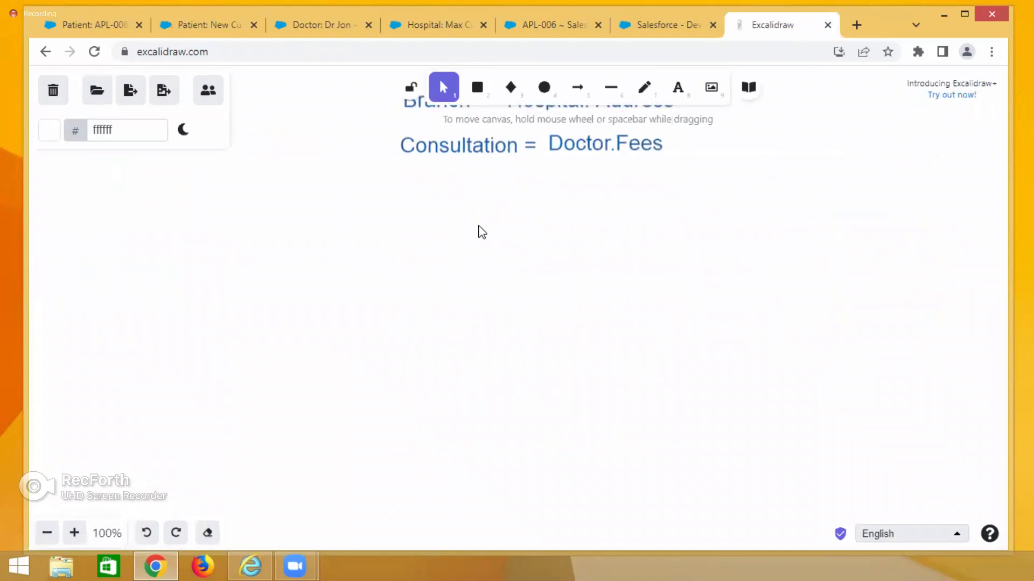
scroll(481, 233, down, 2)
double_click(460, 206)
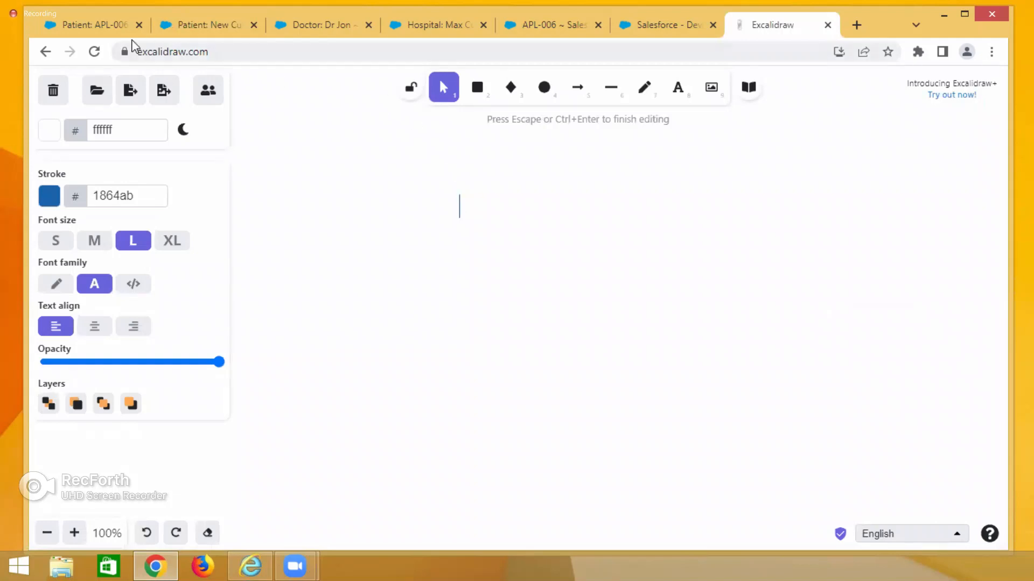
click(180, 24)
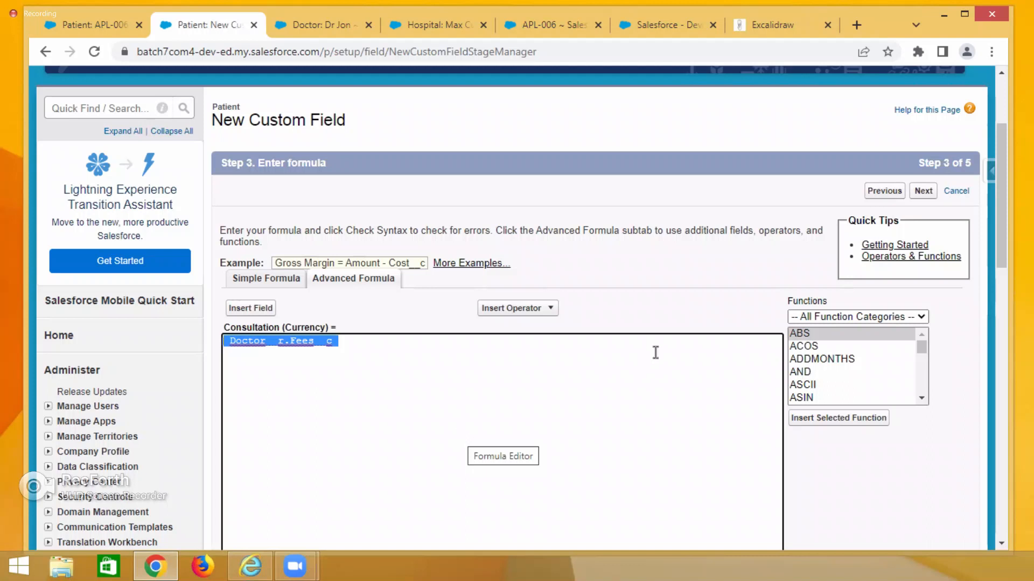
click(770, 31)
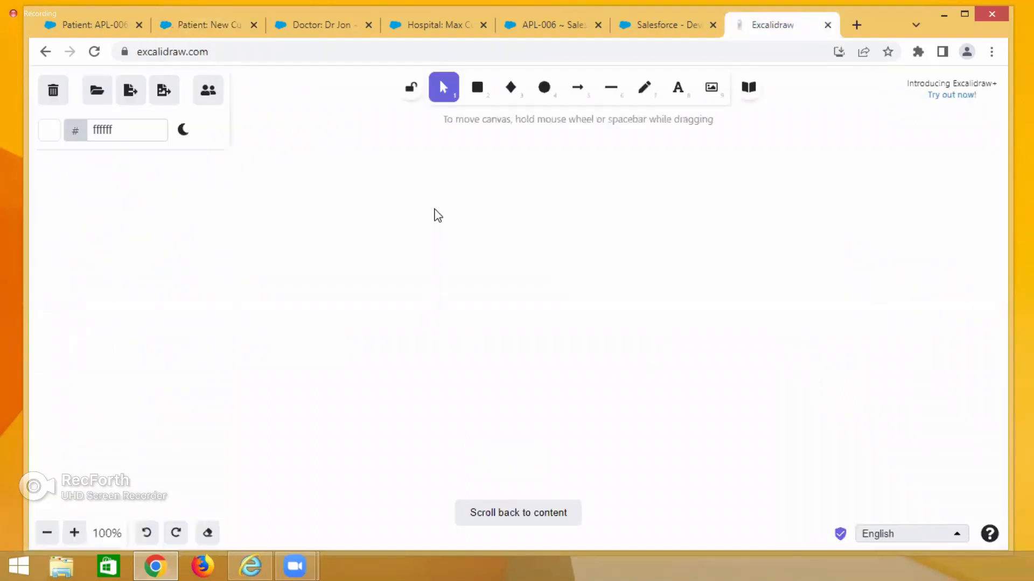
double_click(436, 205)
text(Compiler)
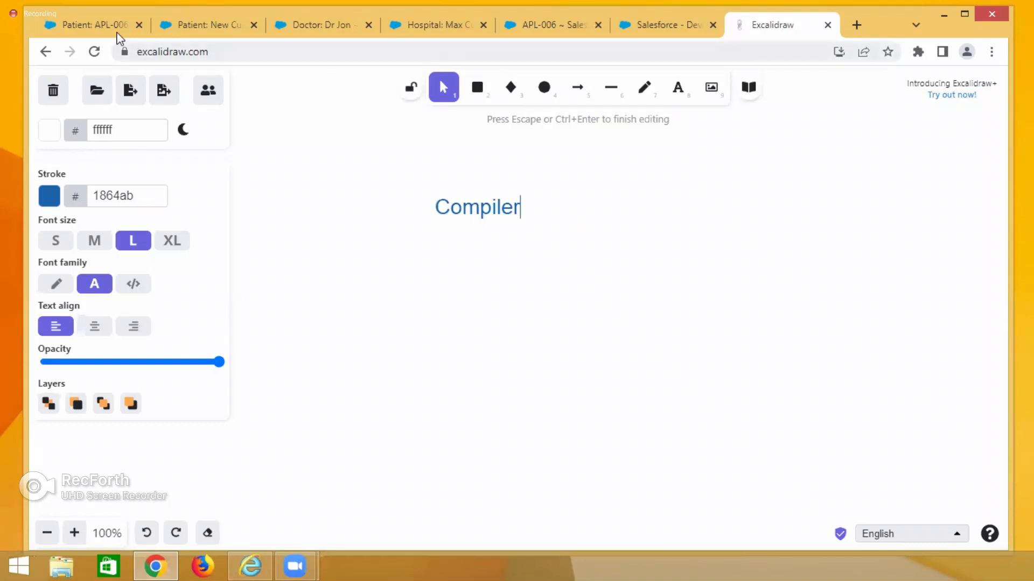
click(185, 20)
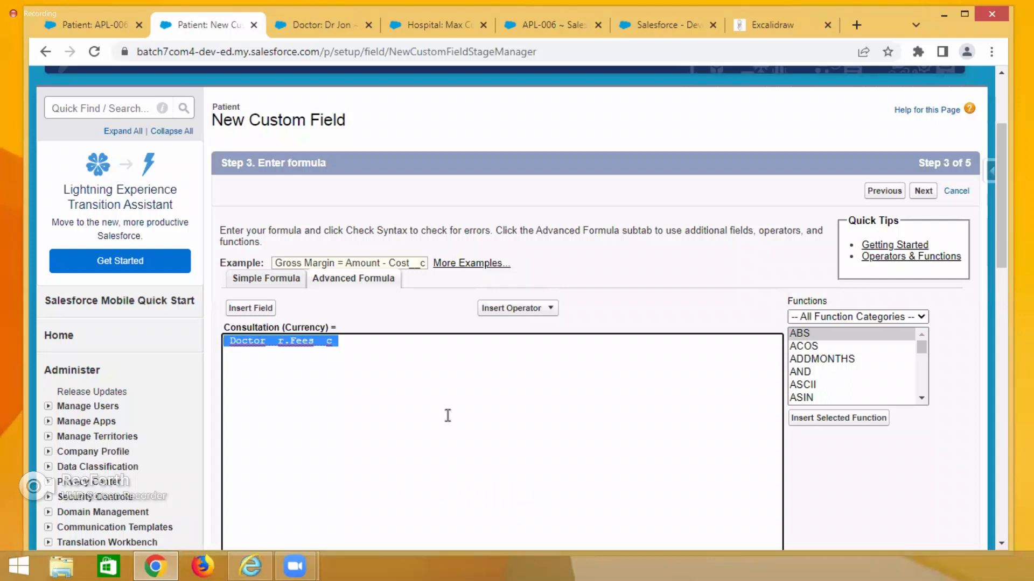
Check the syntax of the Consultation formula.
click(359, 340)
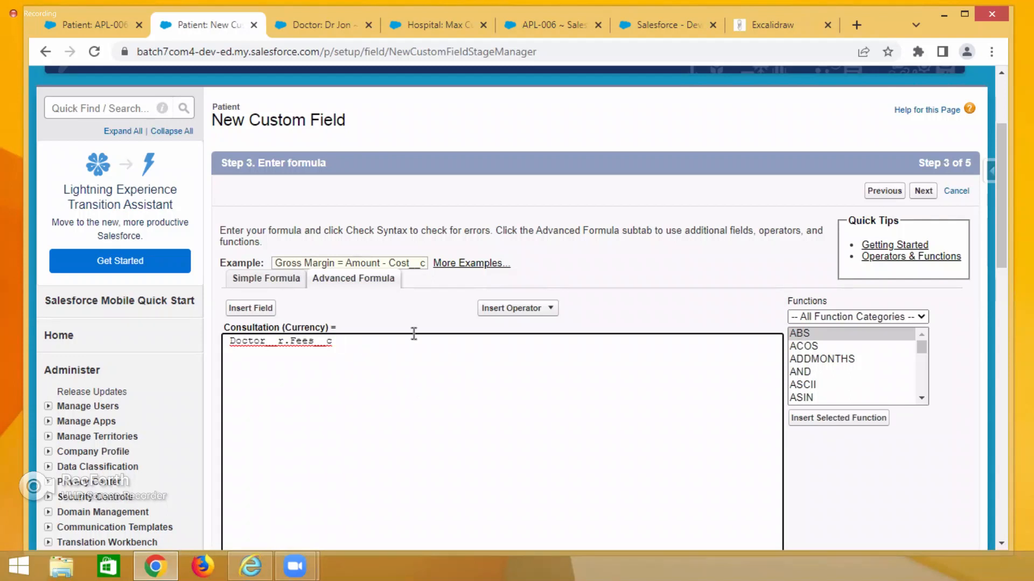
scroll(506, 432, down, 3)
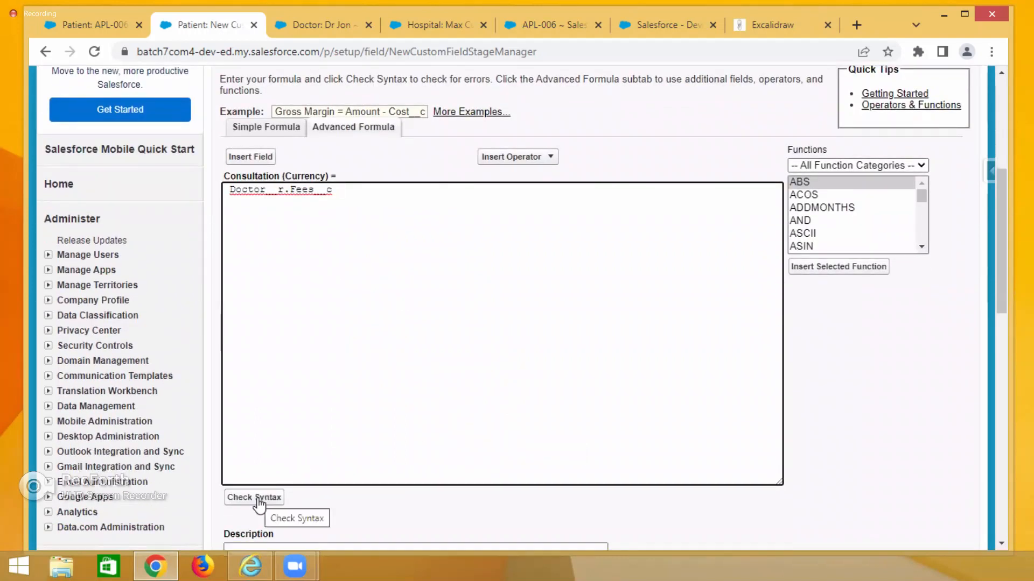
drag(778, 480, 745, 279)
scroll(748, 330, up, 3)
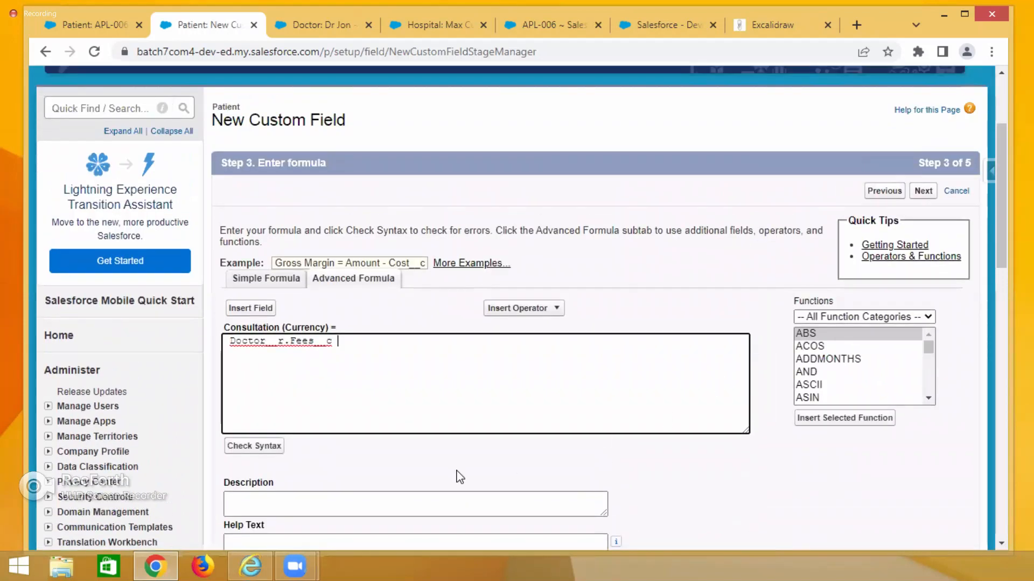
click(254, 447)
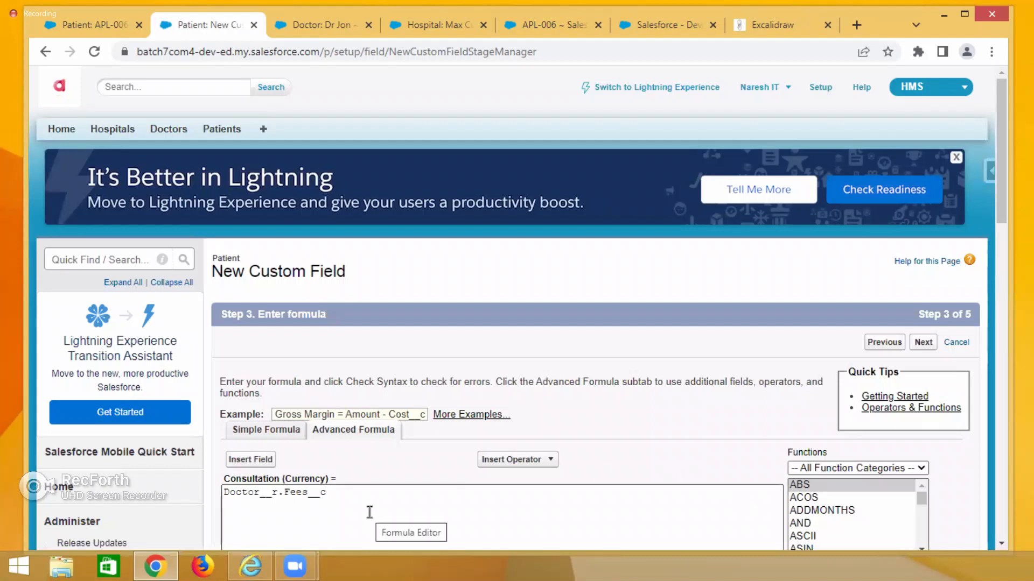
Read the syntax error message shown beside the Check Syntax control.
scroll(372, 493, down, 8)
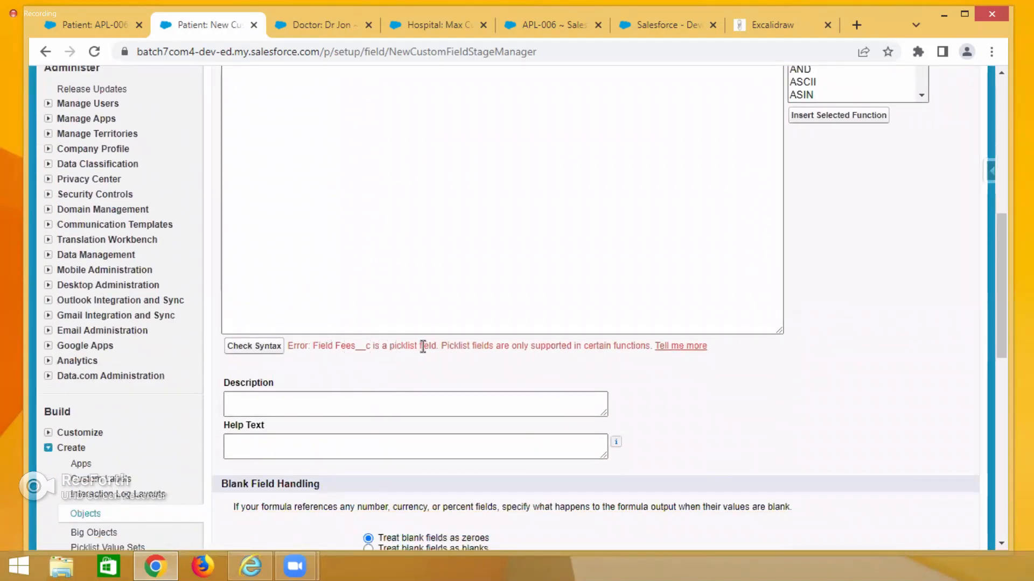
drag(445, 346, 655, 346)
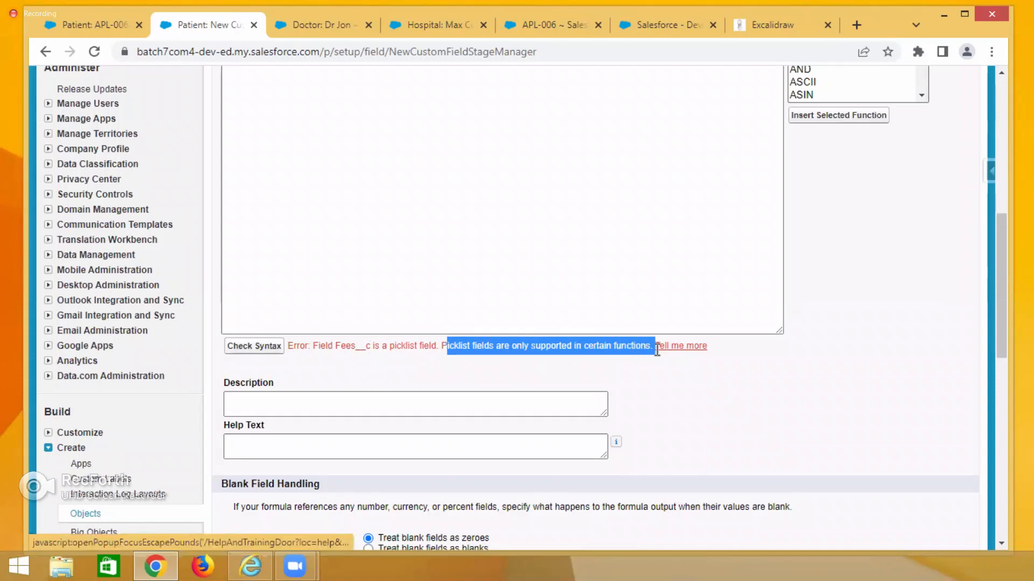
click(315, 346)
drag(314, 346, 652, 366)
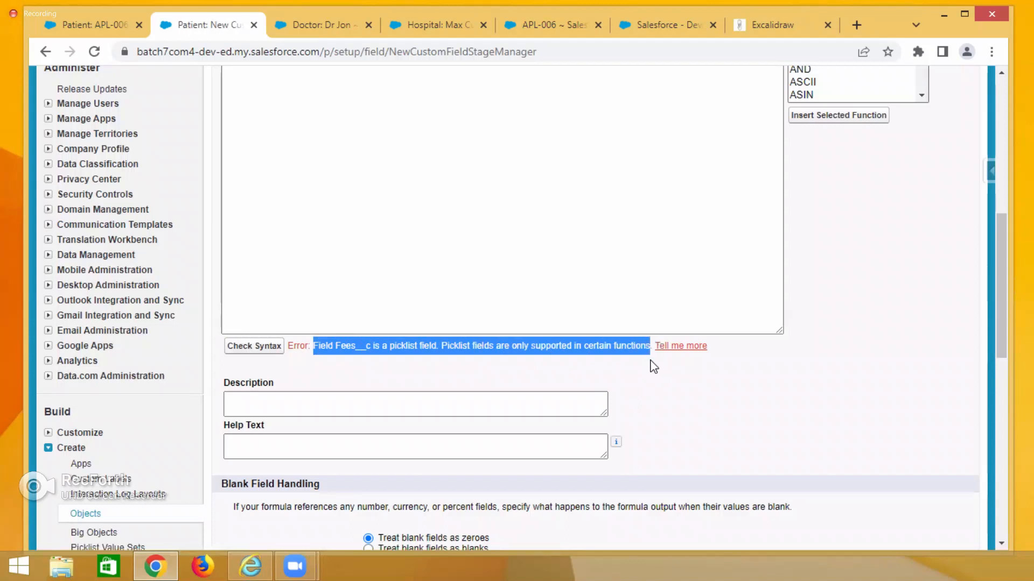
click(314, 345)
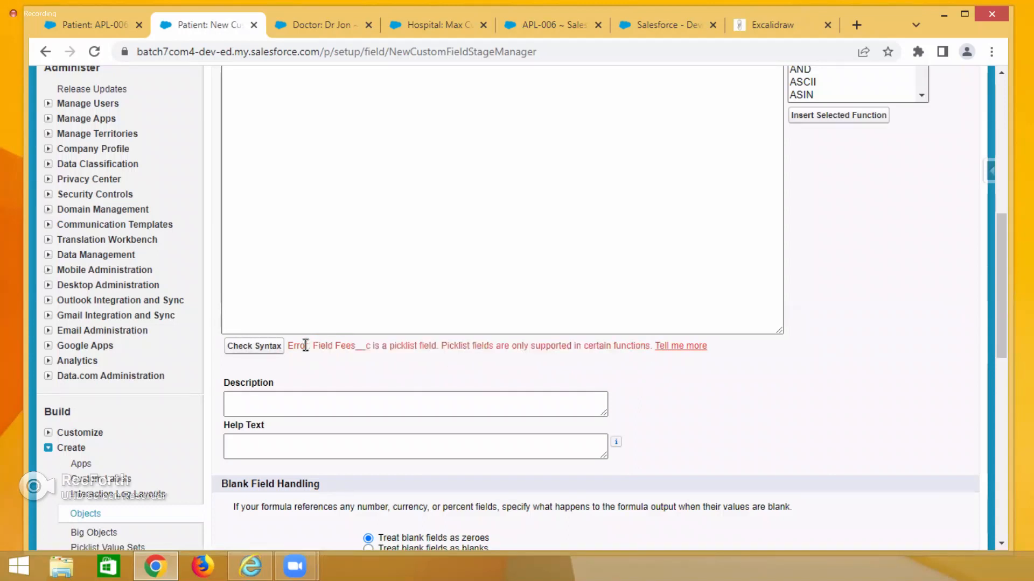
drag(294, 343, 289, 342)
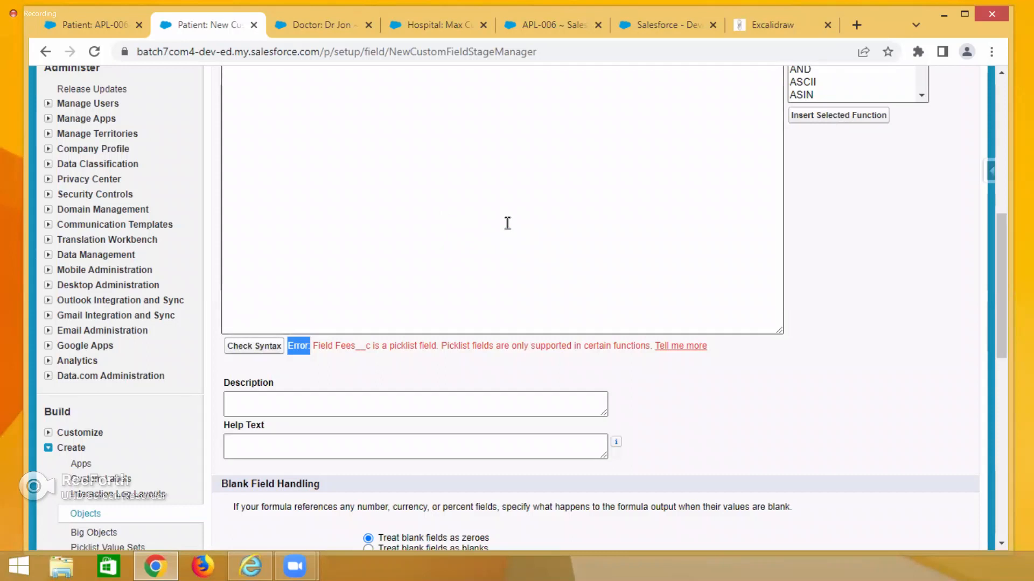
scroll(492, 186, up, 3)
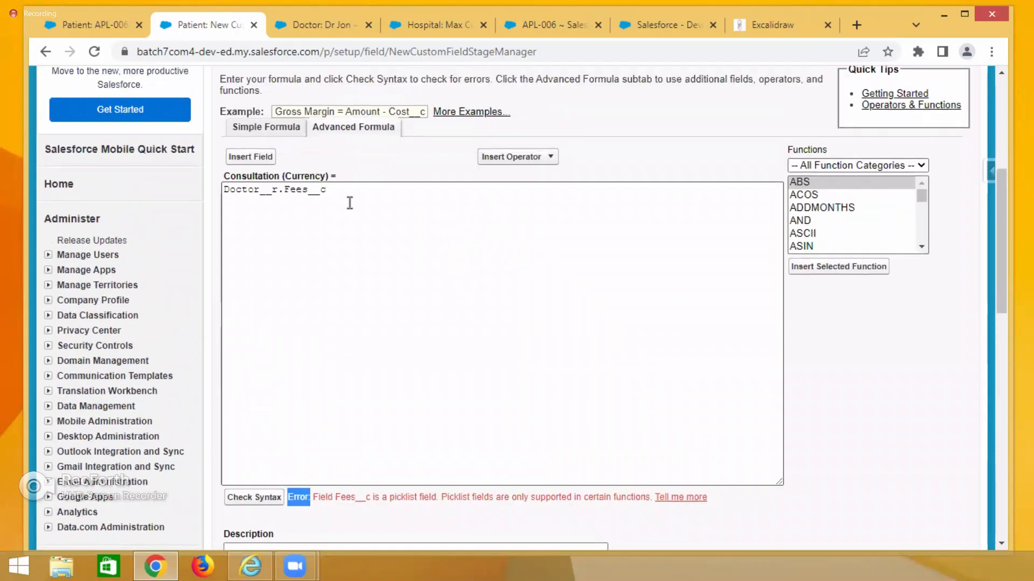
scroll(352, 297, down, 3)
scroll(351, 298, up, 3)
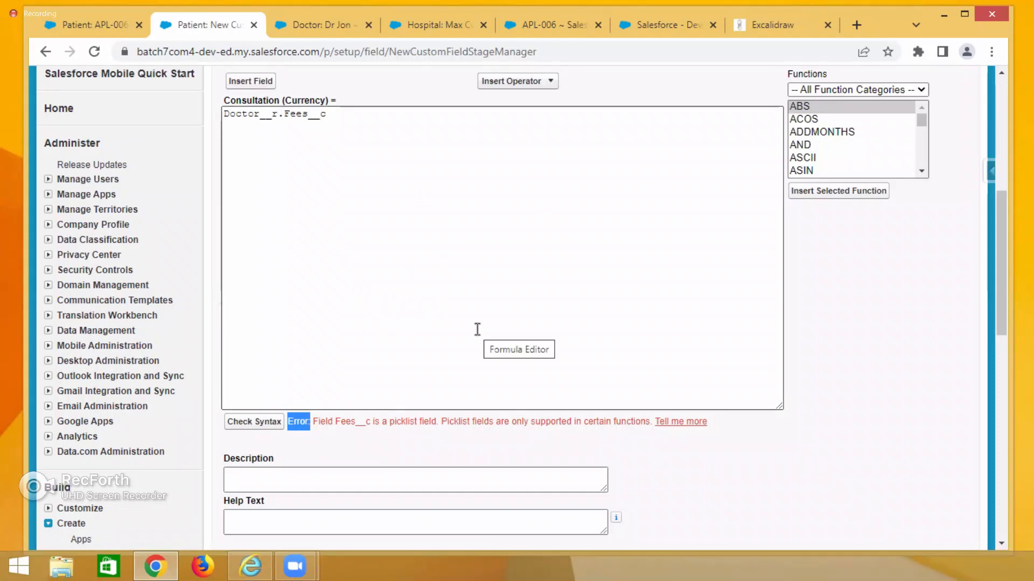
drag(420, 445, 394, 437)
drag(315, 416, 525, 422)
click(293, 422)
double_click(292, 422)
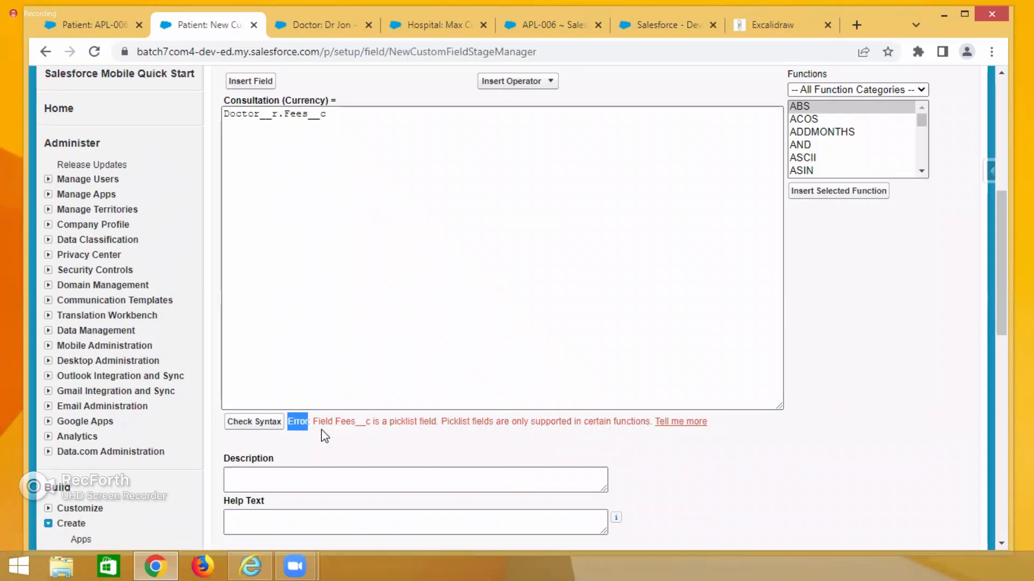
drag(314, 422, 362, 422)
click(401, 419)
double_click(402, 421)
click(286, 162)
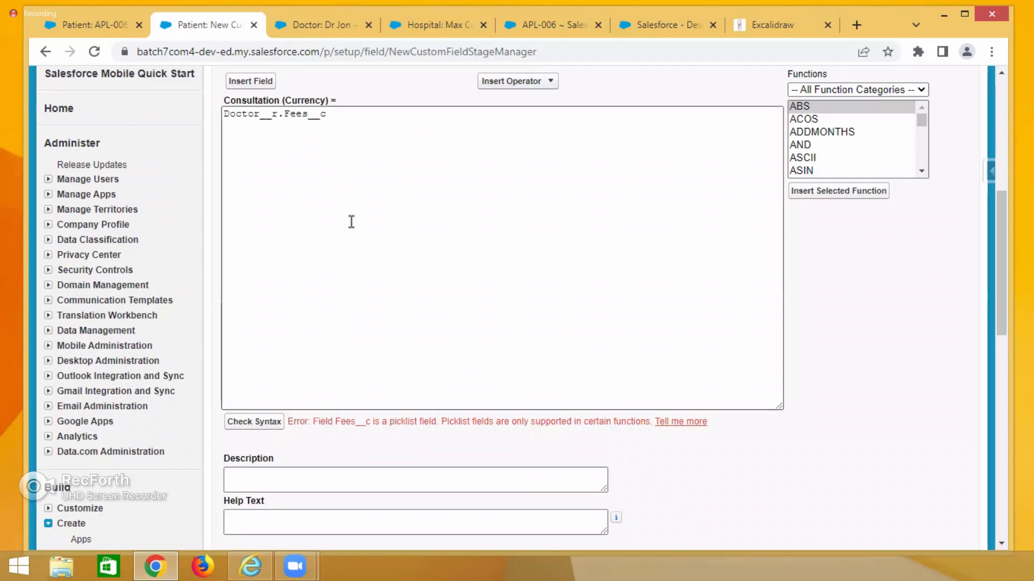
Examine the formula expression and its Currency return type label in the editor.
scroll(350, 222, up, 3)
double_click(311, 266)
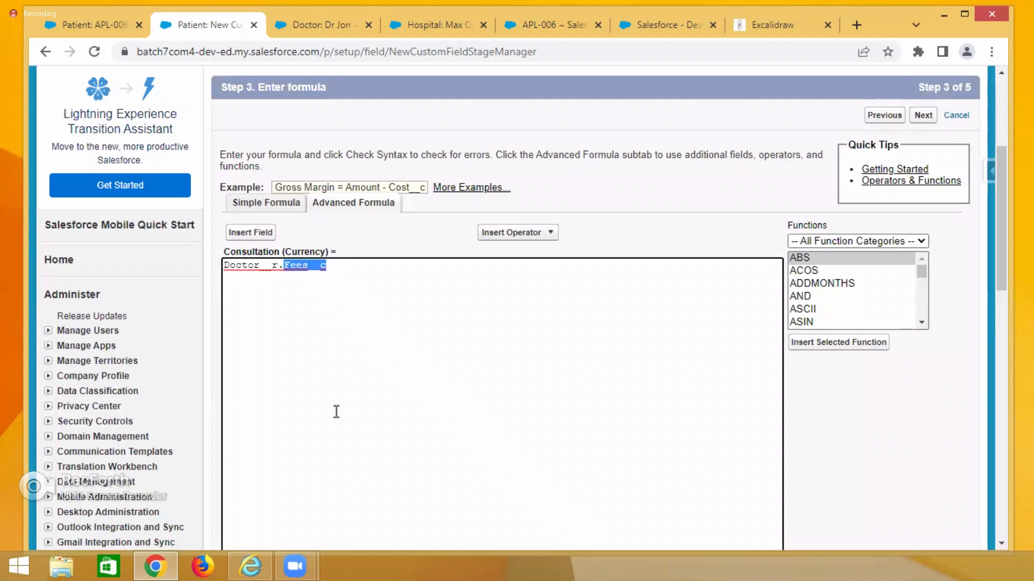
click(366, 375)
drag(338, 270, 222, 267)
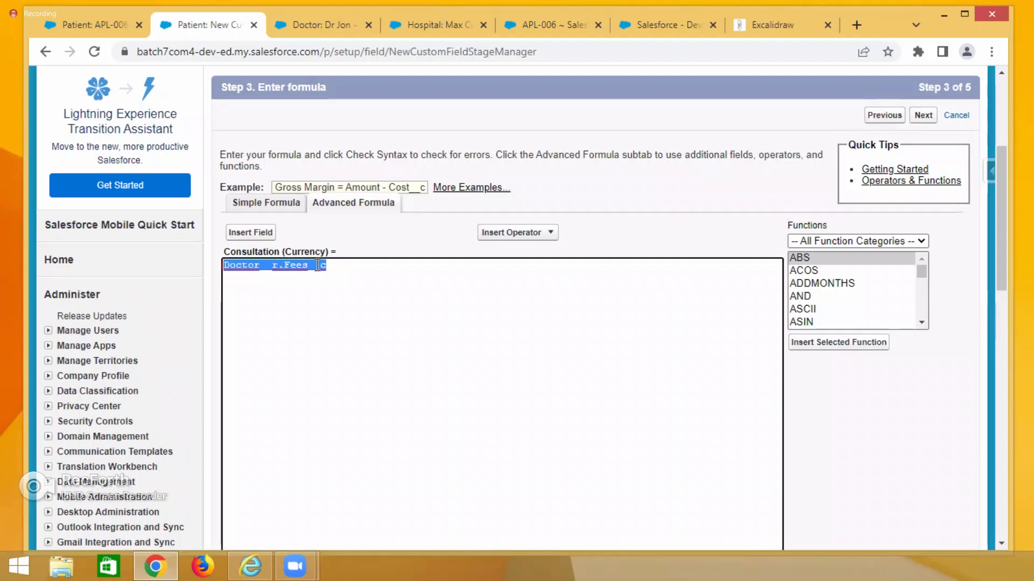
drag(344, 268, 225, 268)
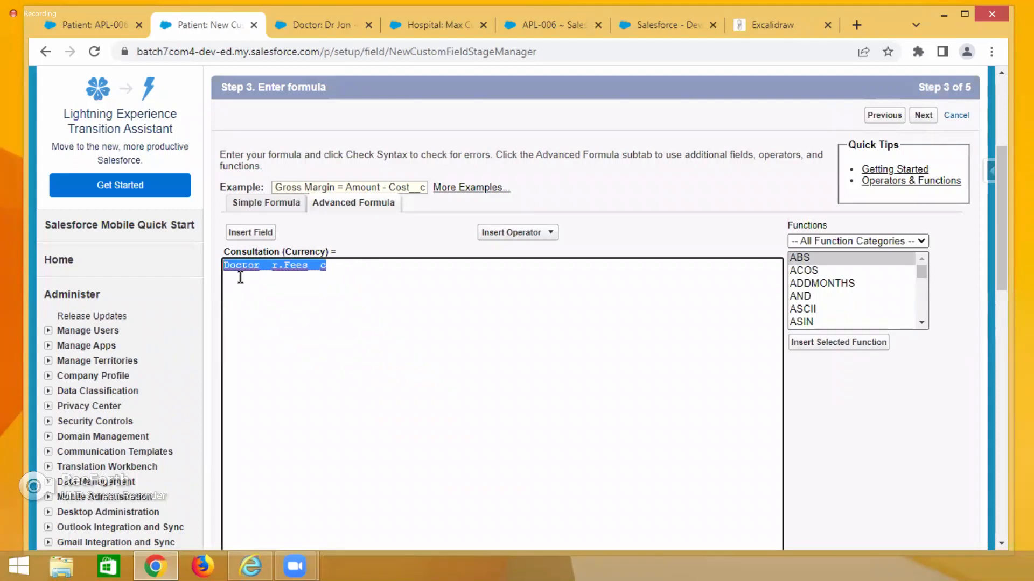
double_click(298, 251)
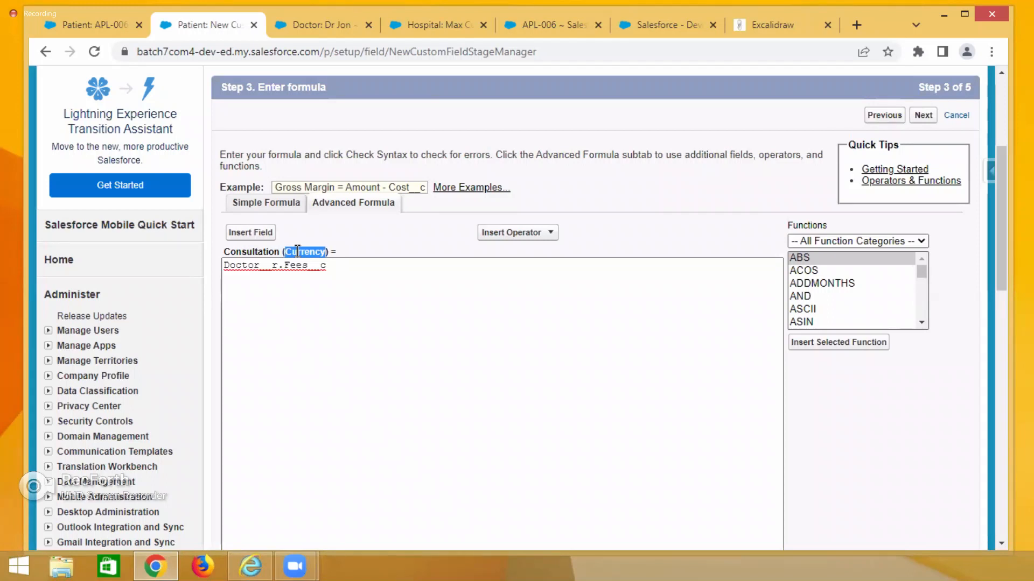
drag(331, 266, 215, 268)
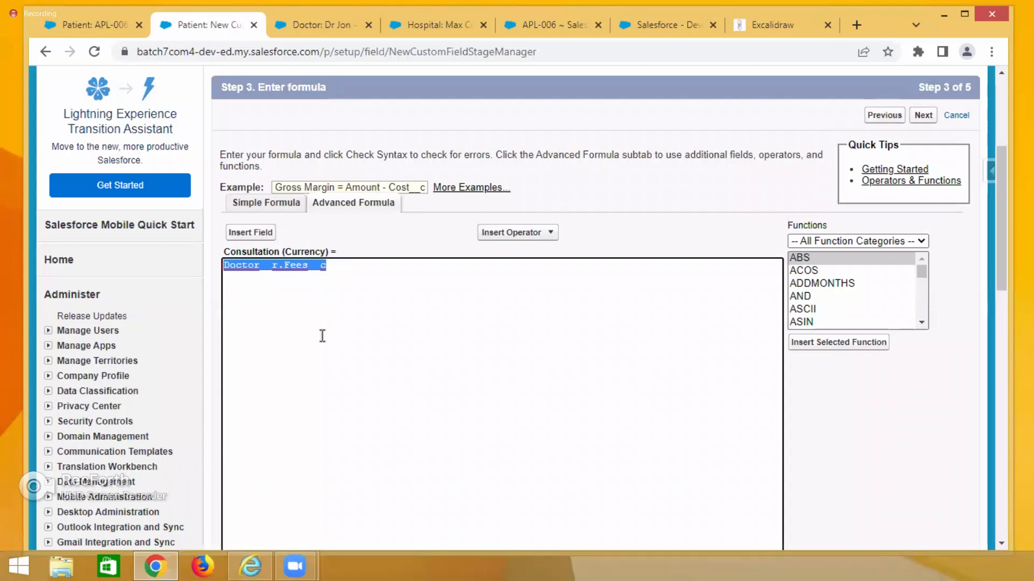
drag(325, 266, 224, 265)
double_click(309, 251)
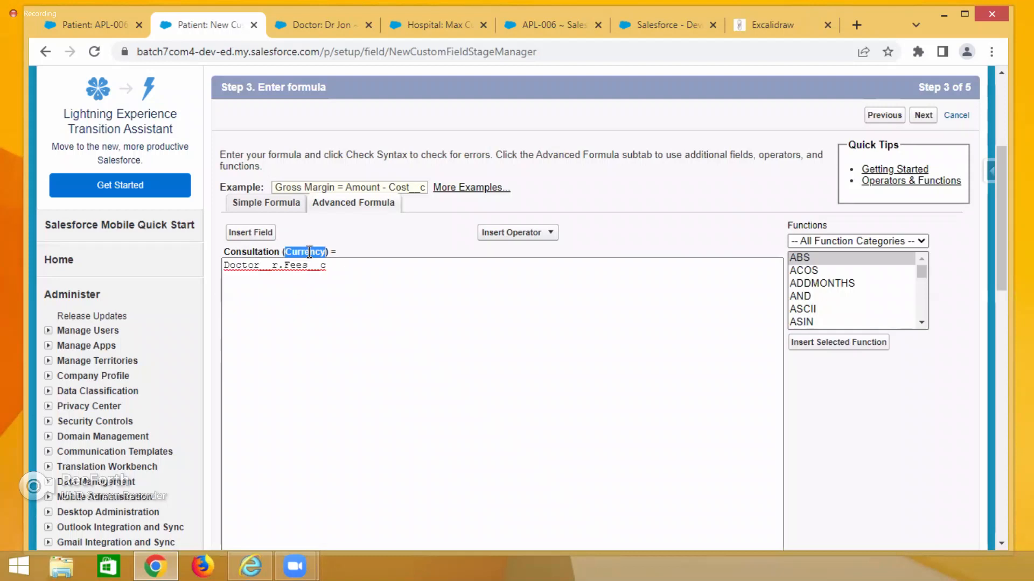
scroll(370, 341, down, 5)
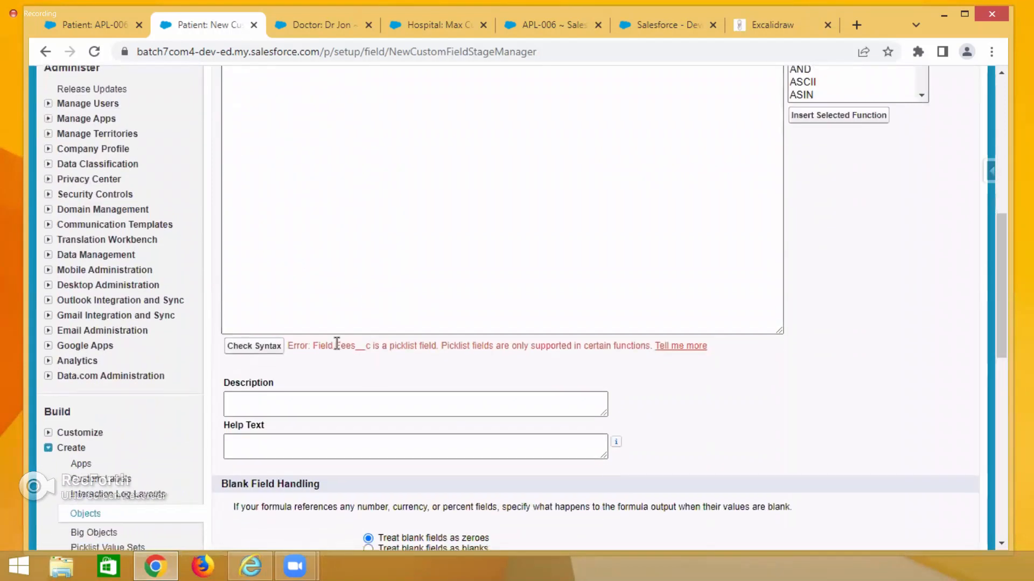
drag(333, 345, 648, 360)
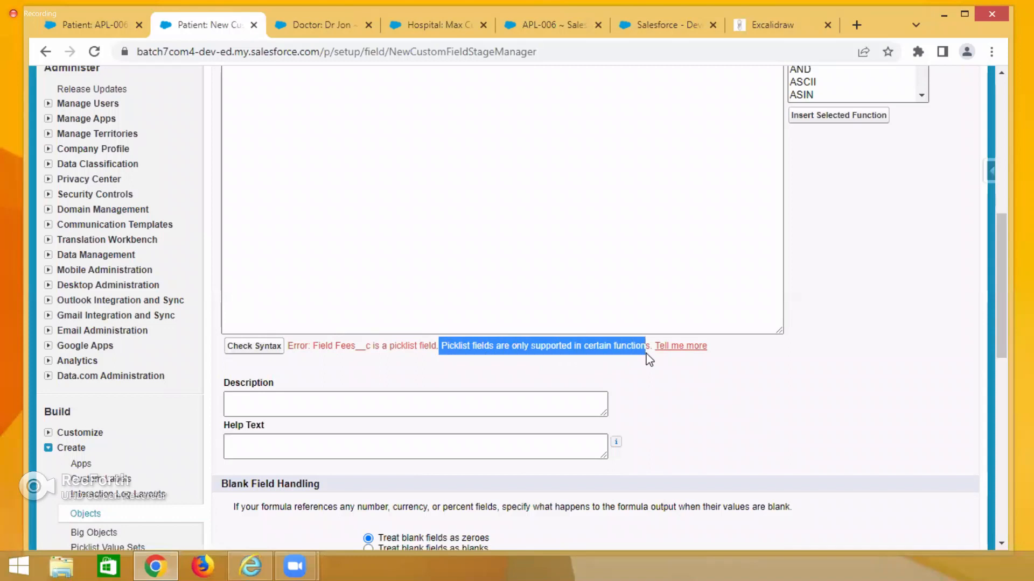
click(590, 181)
scroll(590, 181, up, 4)
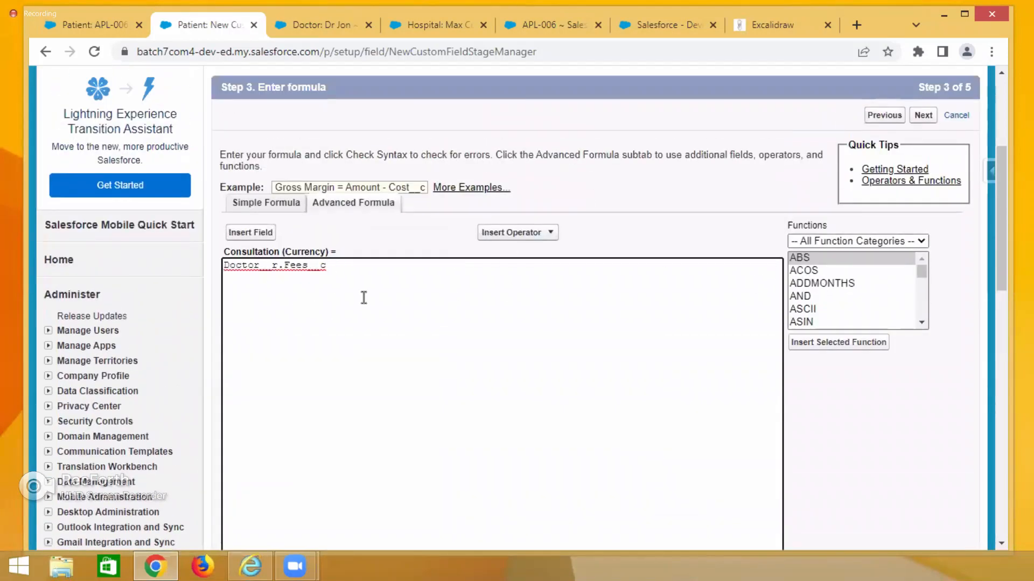
drag(327, 266, 225, 266)
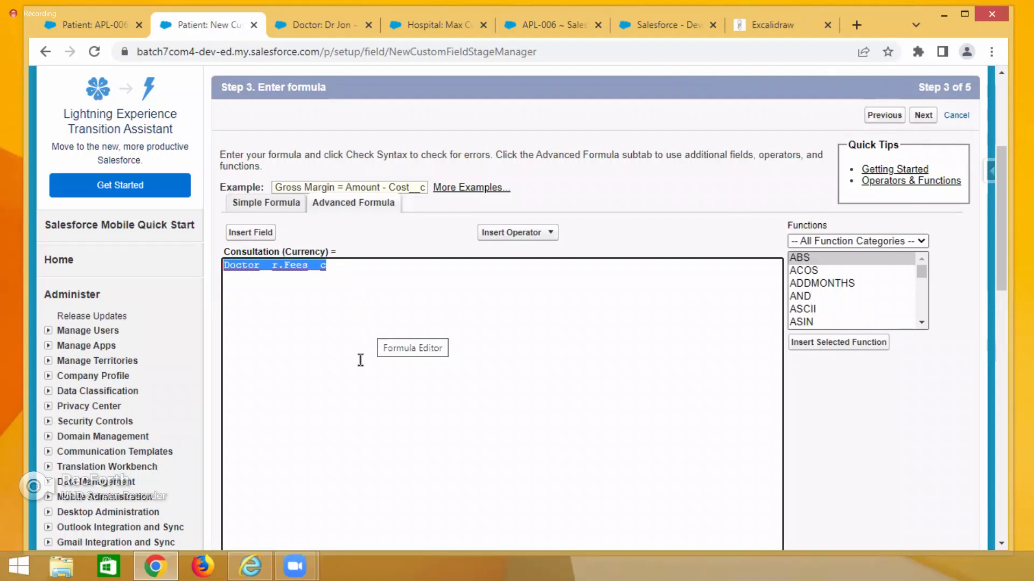
click(312, 267)
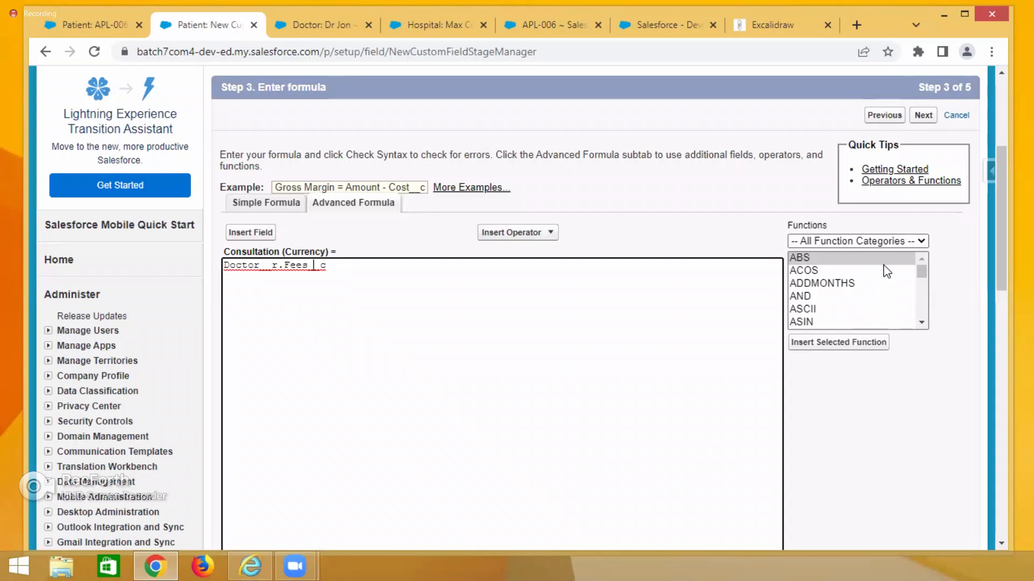
Wrap the Doctor__r.Fees__c reference in the TEXT function so the formula reads TEXT(Doctor__r.Fees__c).
click(837, 297)
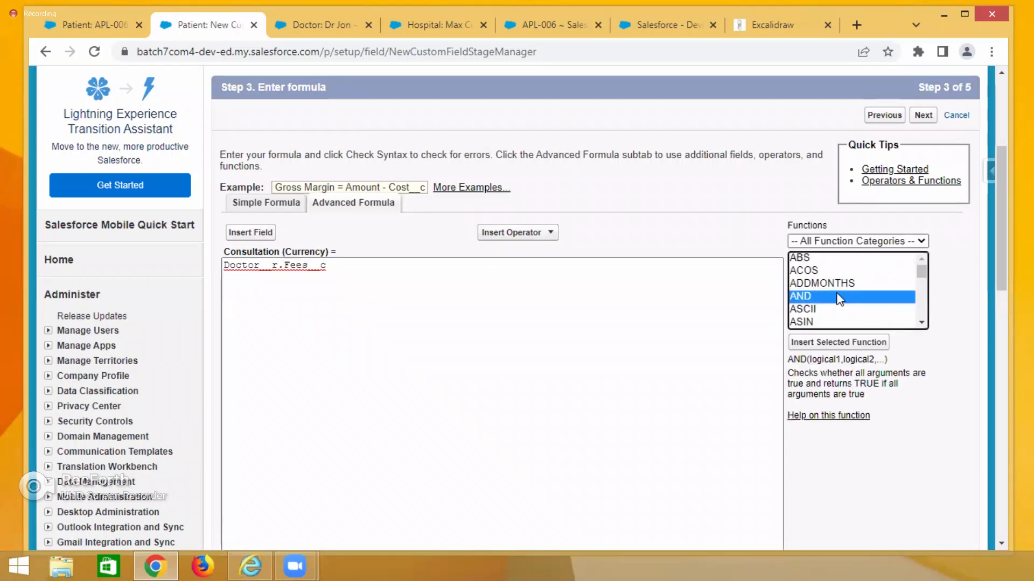
key(t)
key(e)
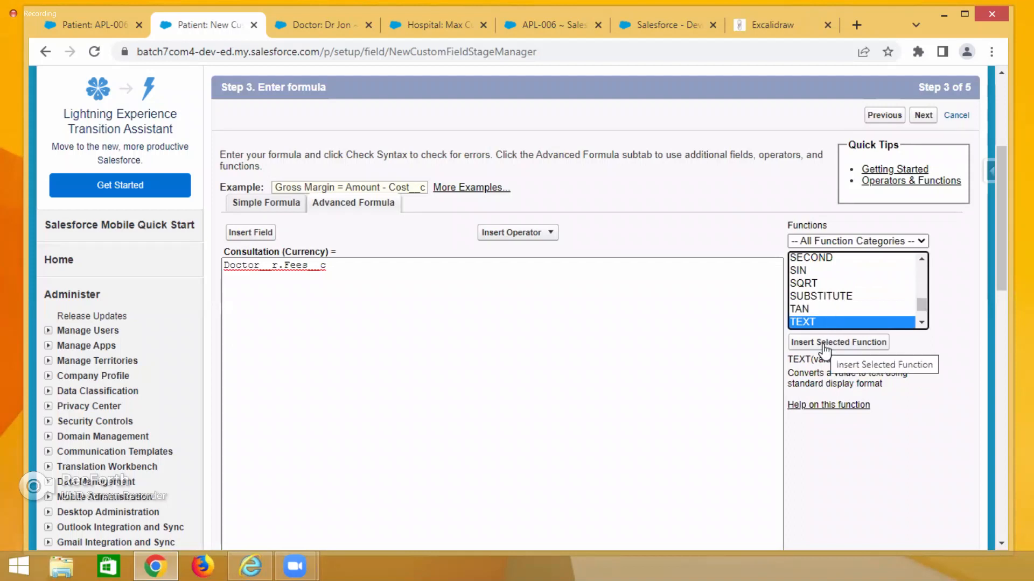
click(791, 359)
drag(790, 359, 838, 359)
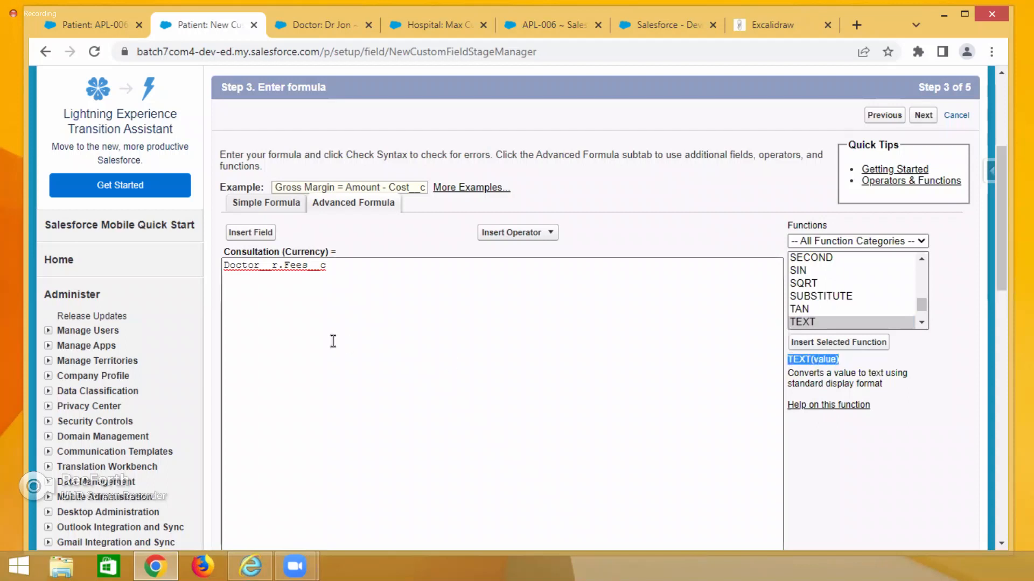
click(224, 269)
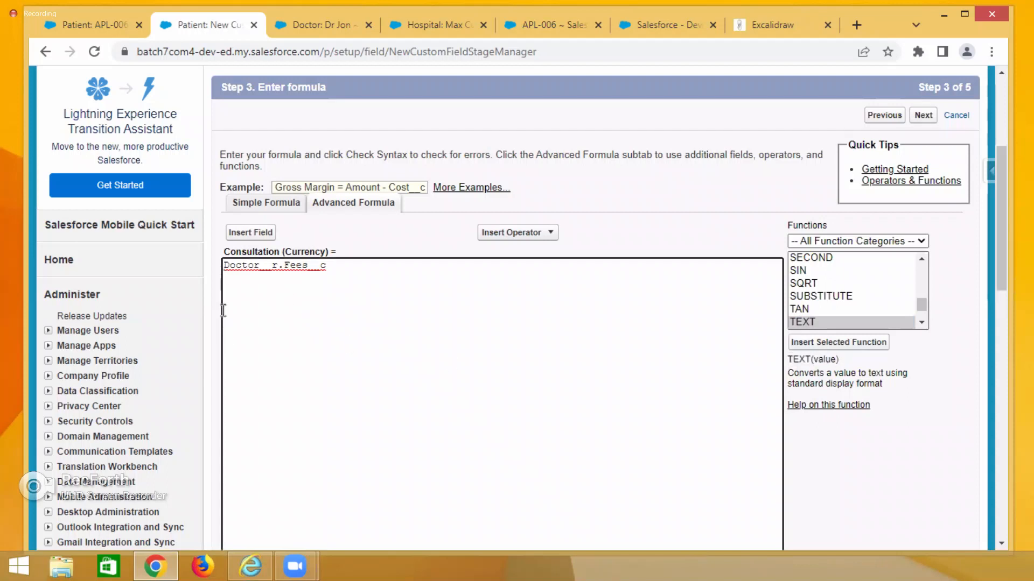
click(805, 344)
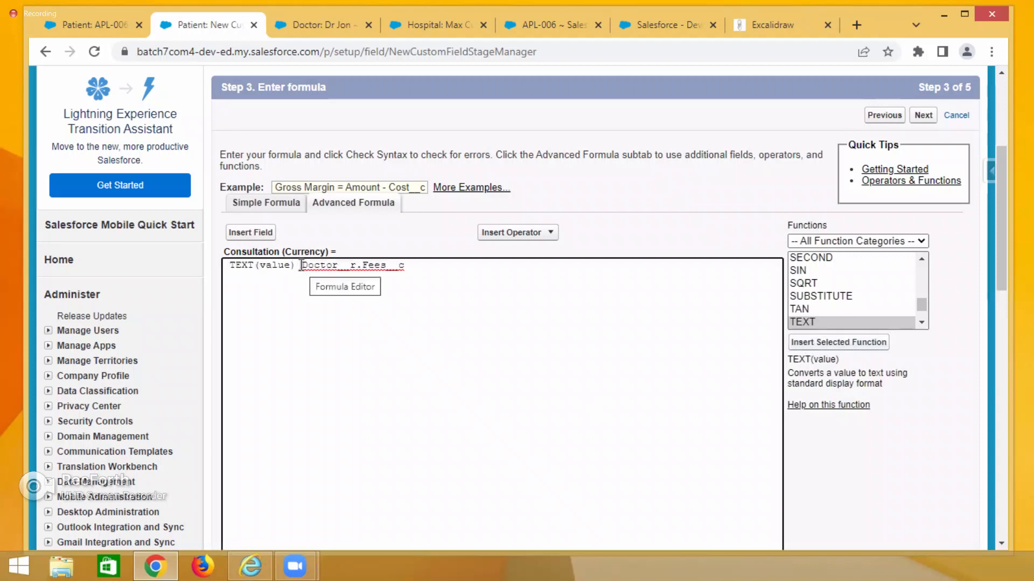
drag(304, 267, 410, 270)
key(ctrl+x)
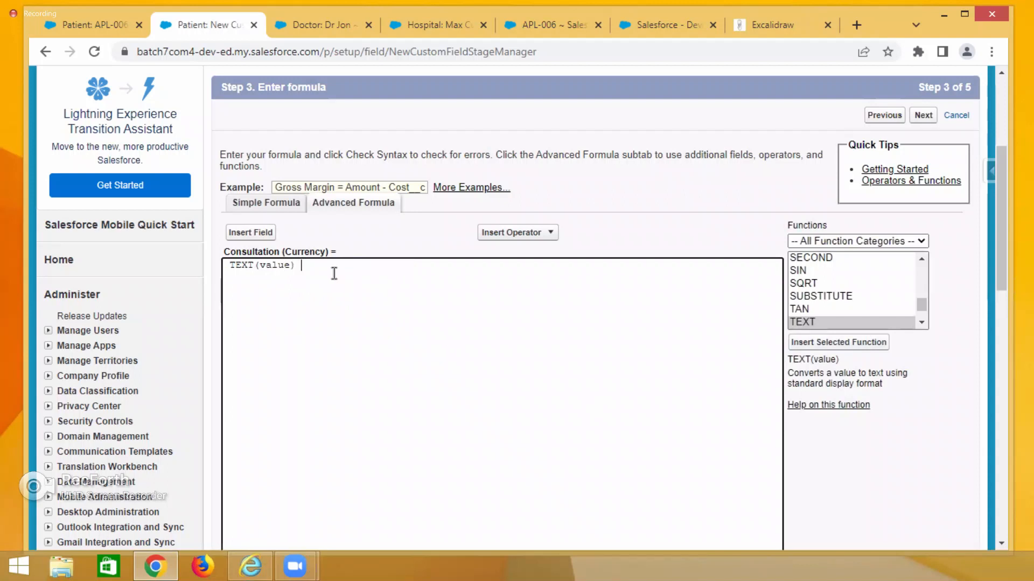
double_click(275, 265)
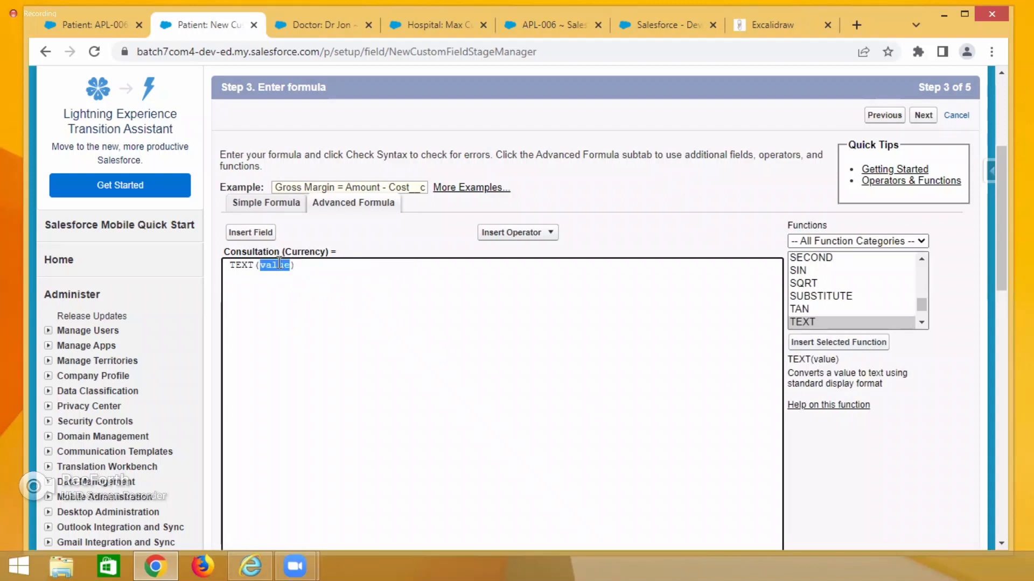
key(ctrl+v)
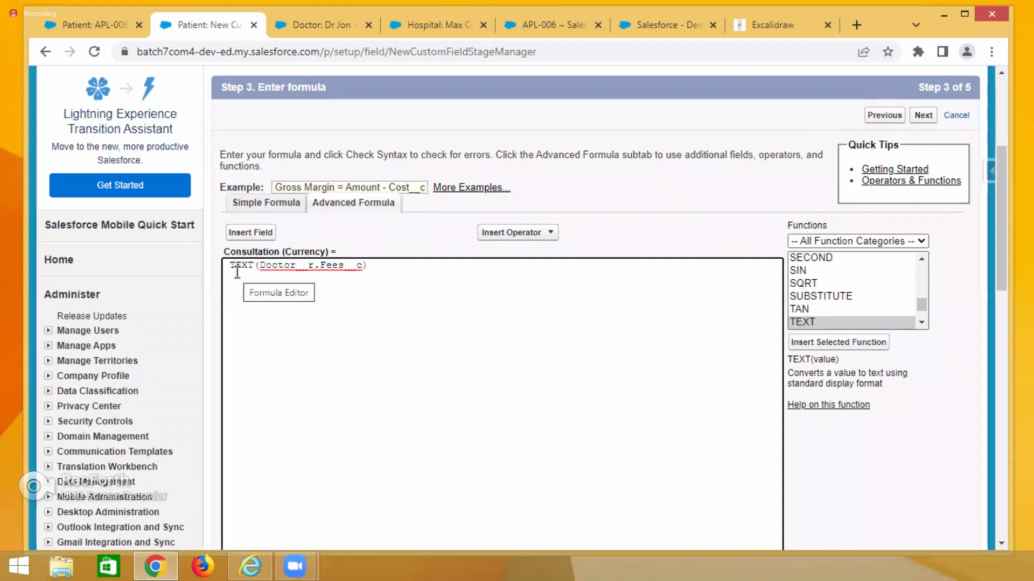
Check the syntax of the TEXT(Doctor__r.Fees__c) formula.
double_click(304, 251)
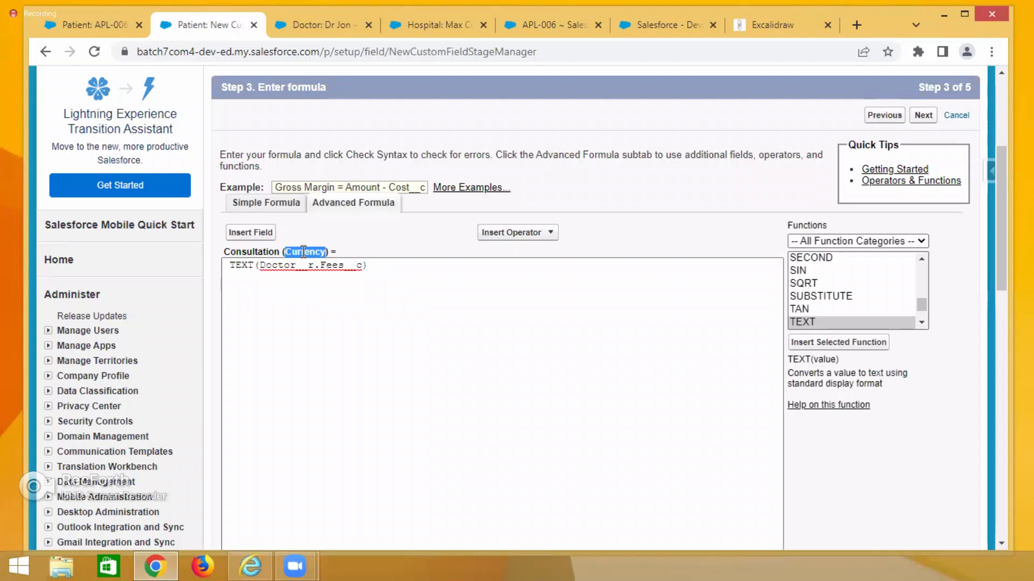
scroll(381, 364, down, 3)
click(248, 422)
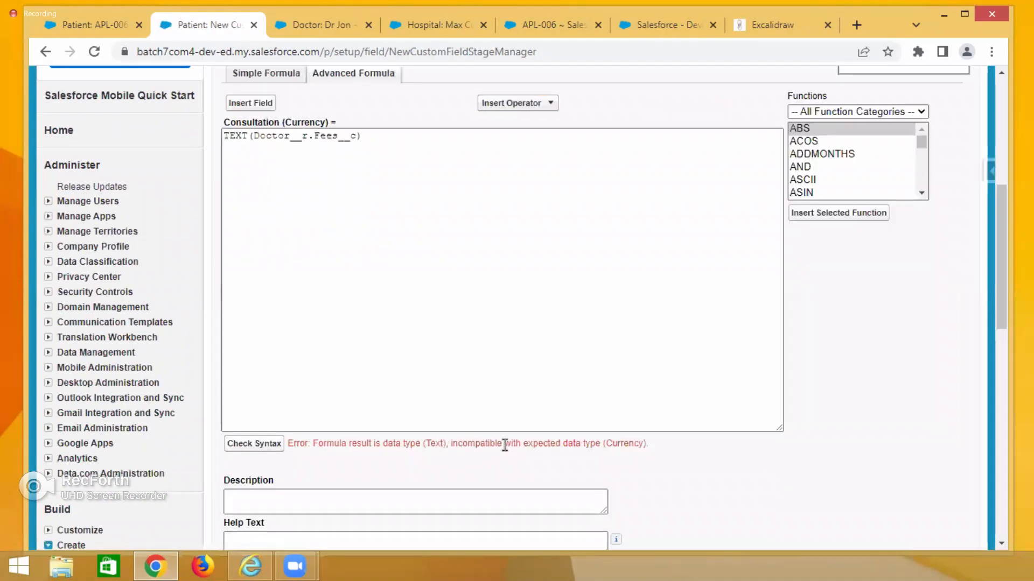
Examine the Consultation field's Currency return type label and browse the functions list for a conversion function.
scroll(666, 472, up, 3)
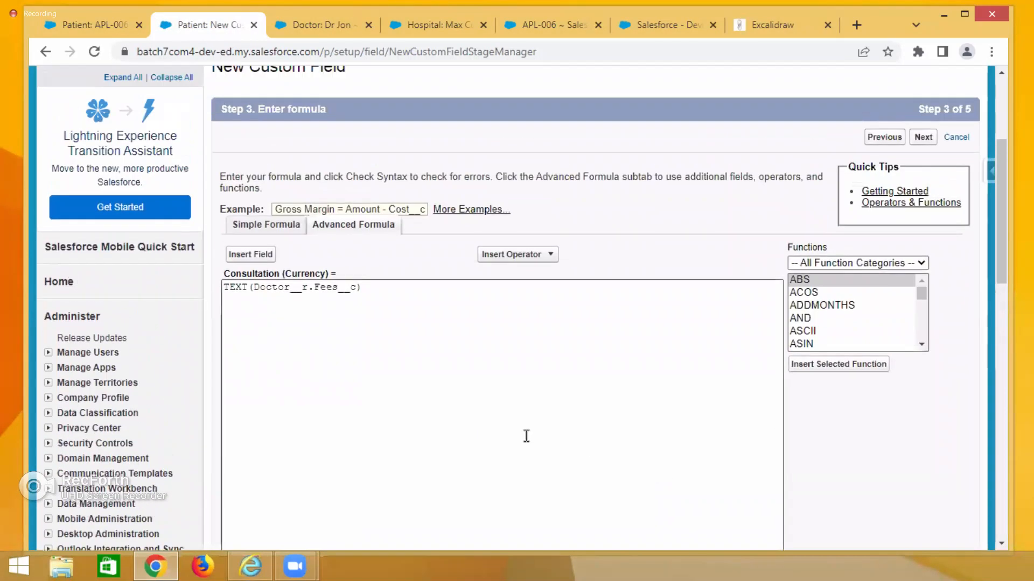
click(225, 286)
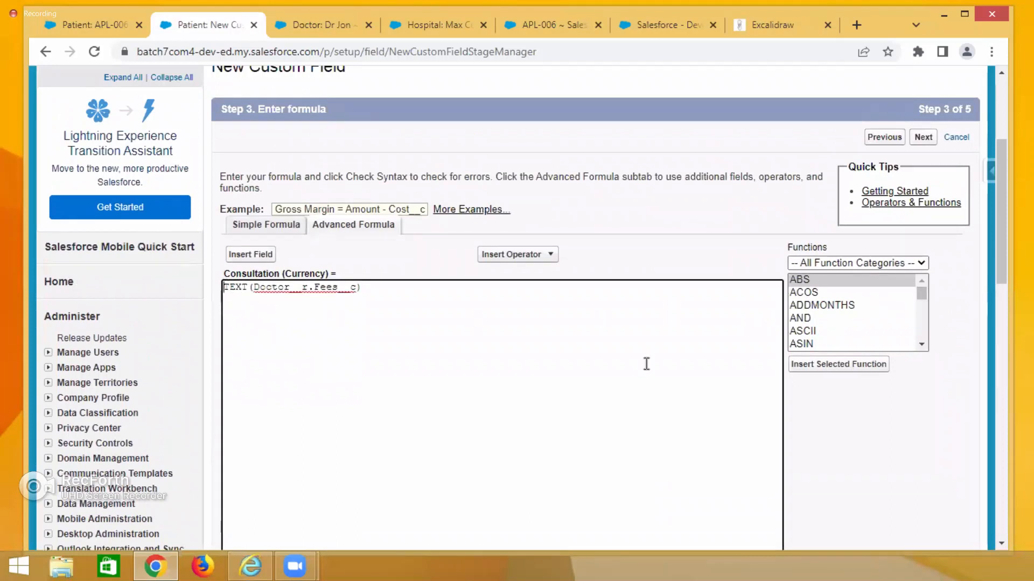
double_click(307, 271)
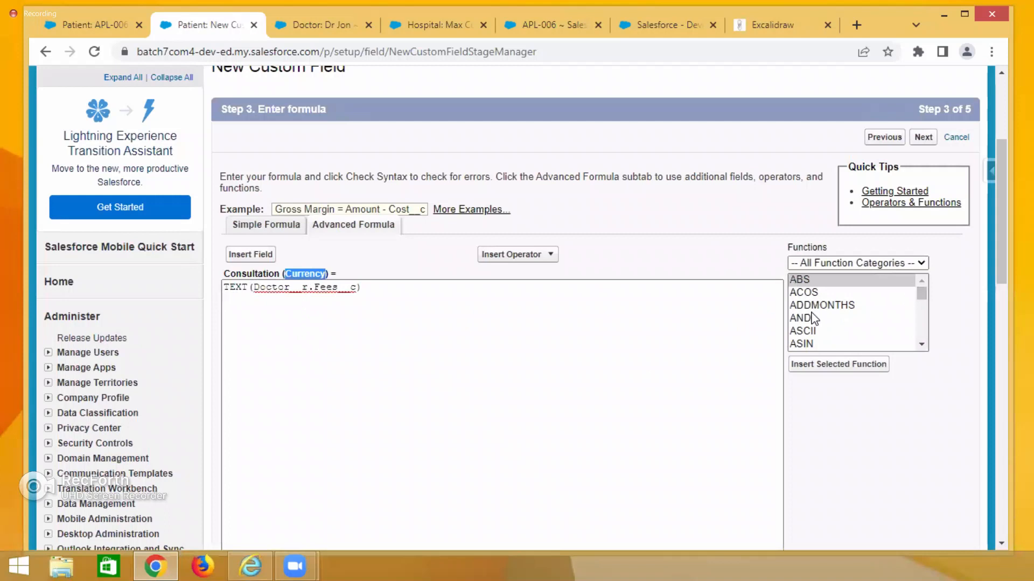
click(811, 318)
key(c)
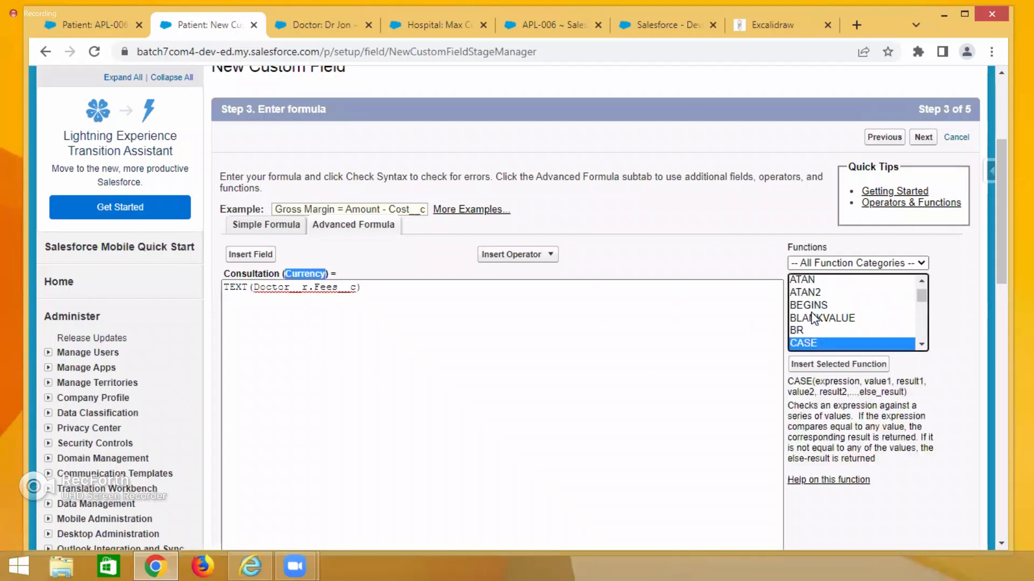
key(c)
key(c)
key(c)
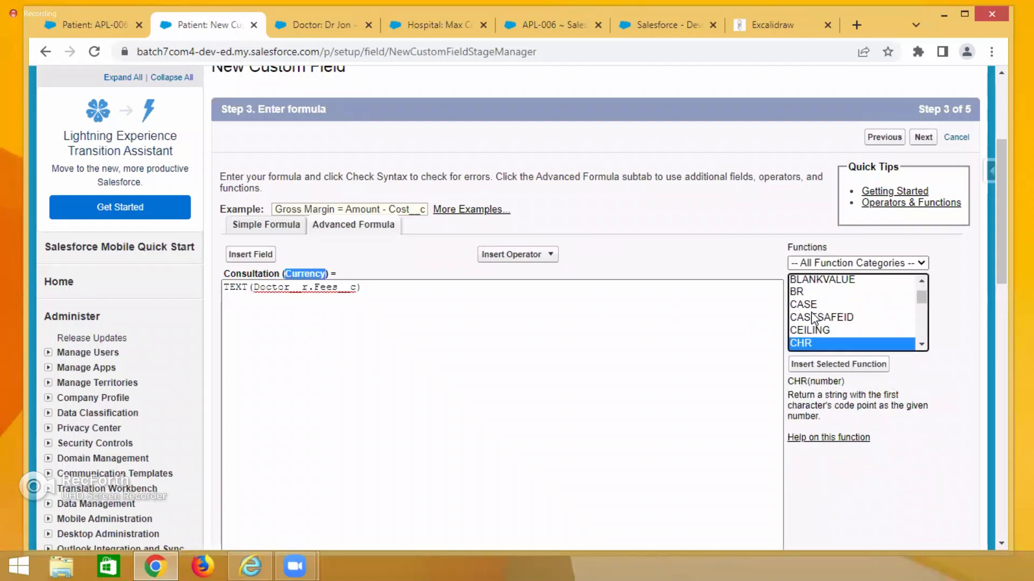
key(c)
key(c)
key(c)
key(c)
key(c)
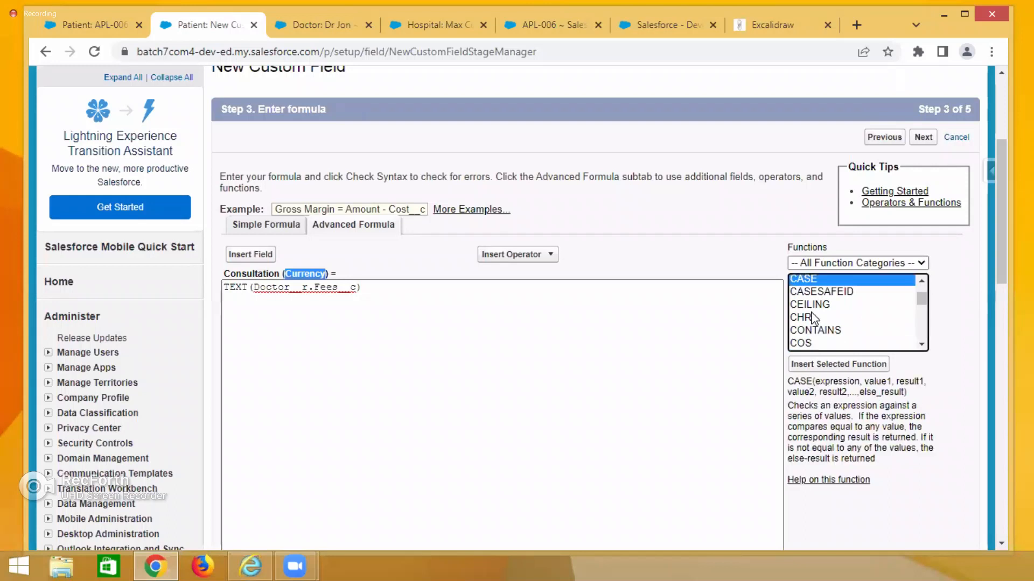
key(c)
key(c)
key(c)
key(c)
key(c)
key(c)
key(c)
key(c)
key(c)
key(c)
key(c)
key(c)
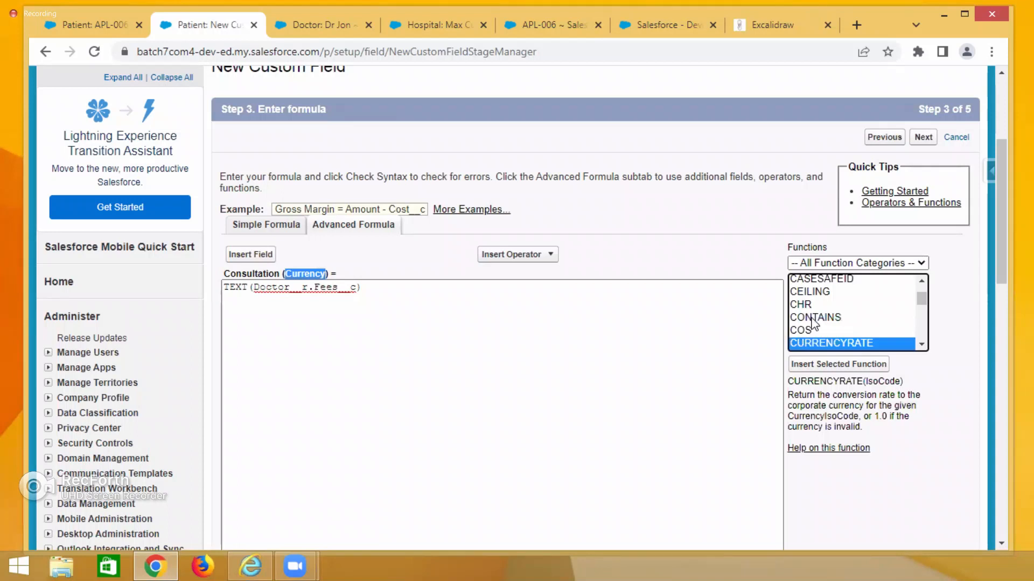
click(662, 423)
double_click(315, 274)
scroll(330, 392, down, 3)
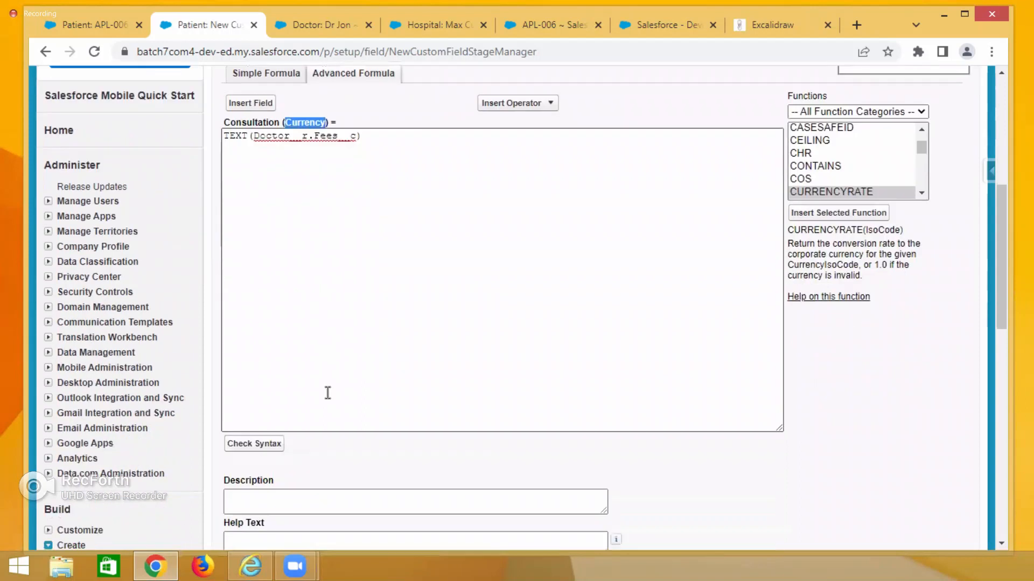
scroll(327, 393, up, 1)
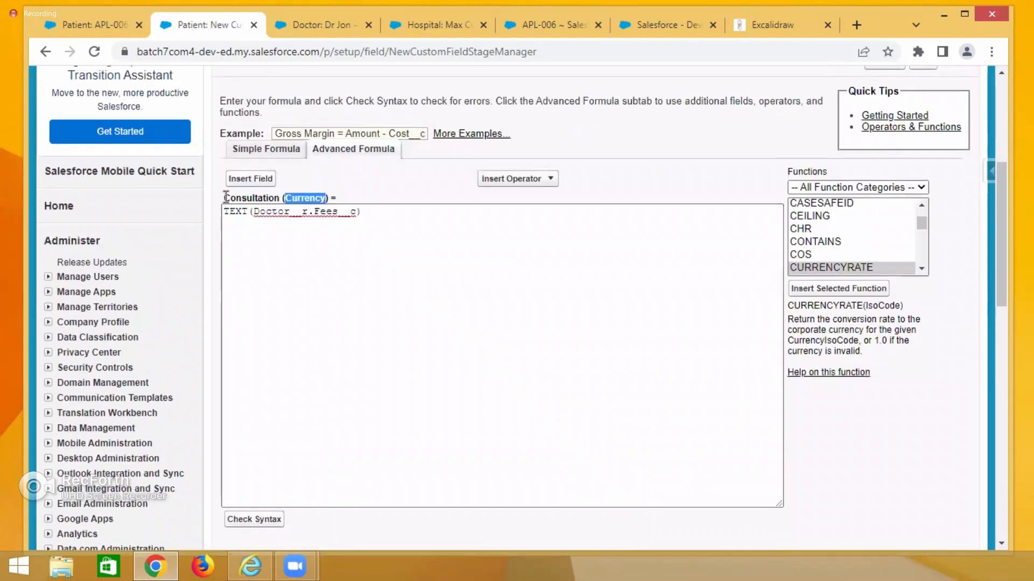
drag(224, 196, 280, 197)
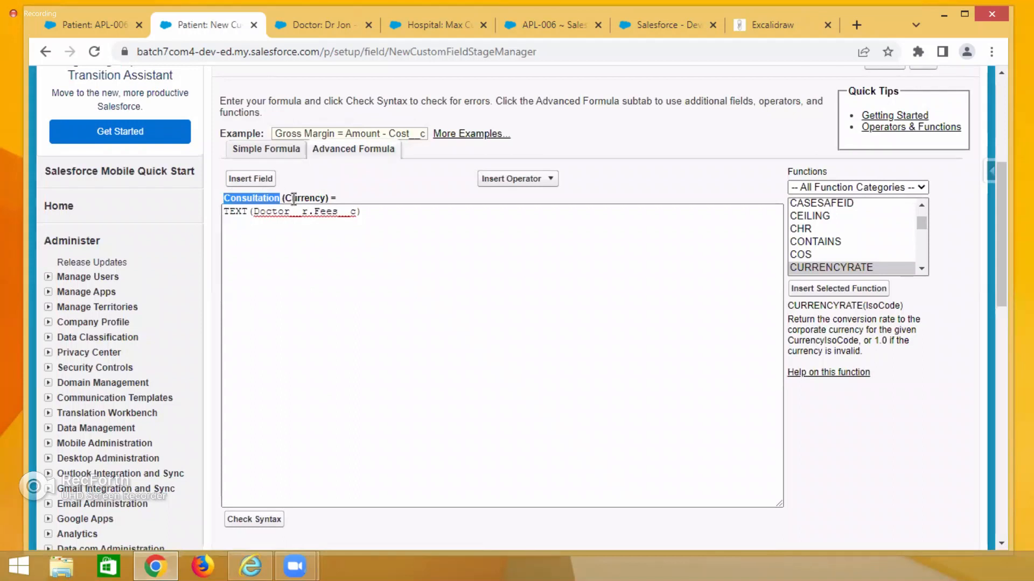
View the Doctor and Patient record tabs, then return to the new custom field formula page.
click(323, 22)
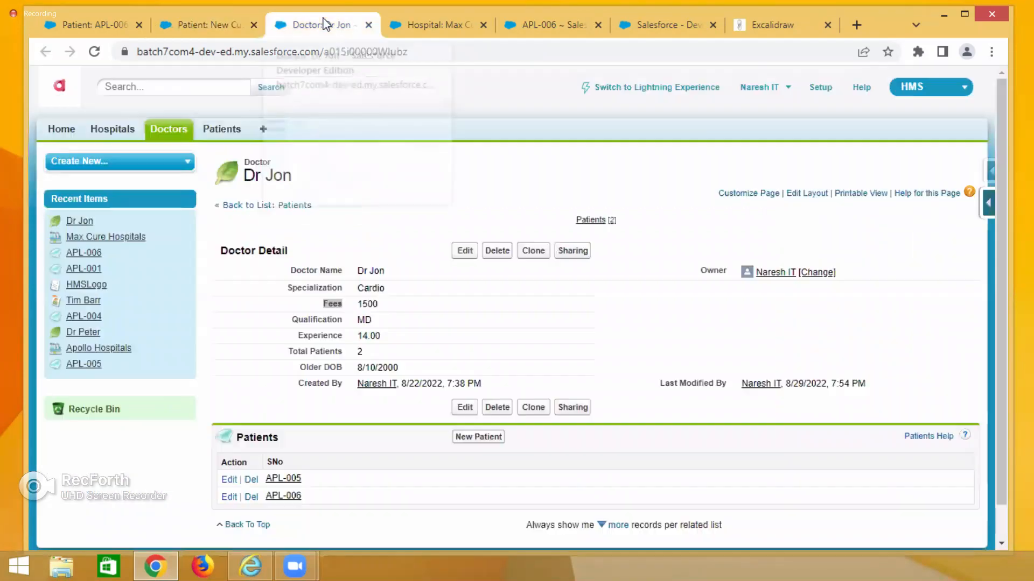
click(89, 21)
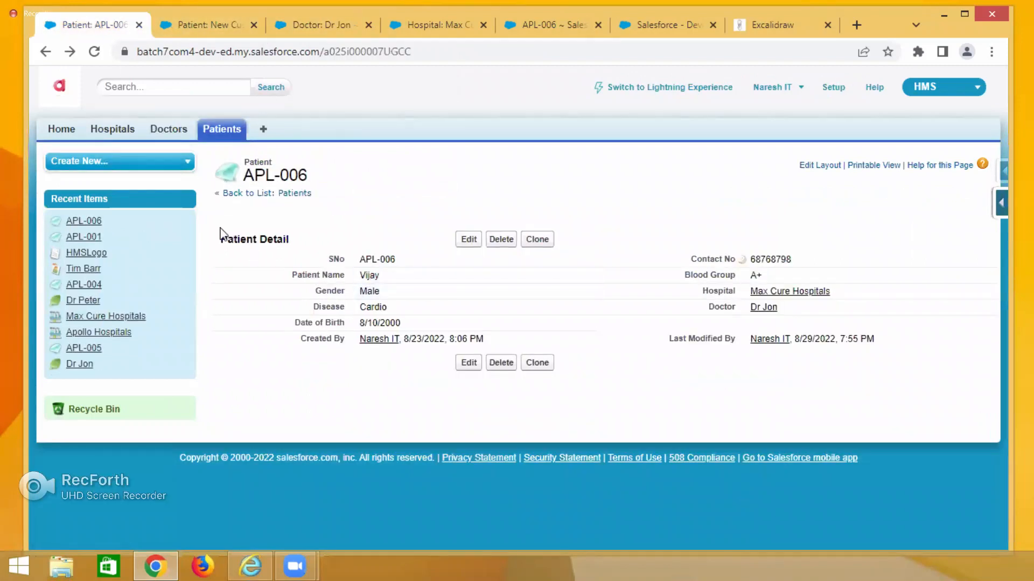
click(209, 24)
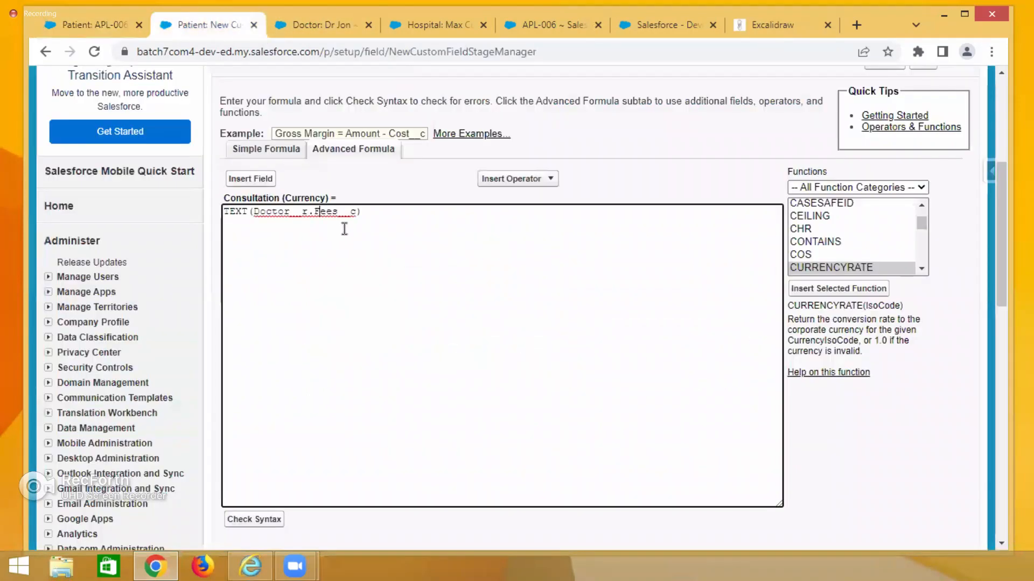
Copy the TEXT(Doctor__r.Fees__c) formula and clear it from the formula editor.
drag(379, 212, 215, 216)
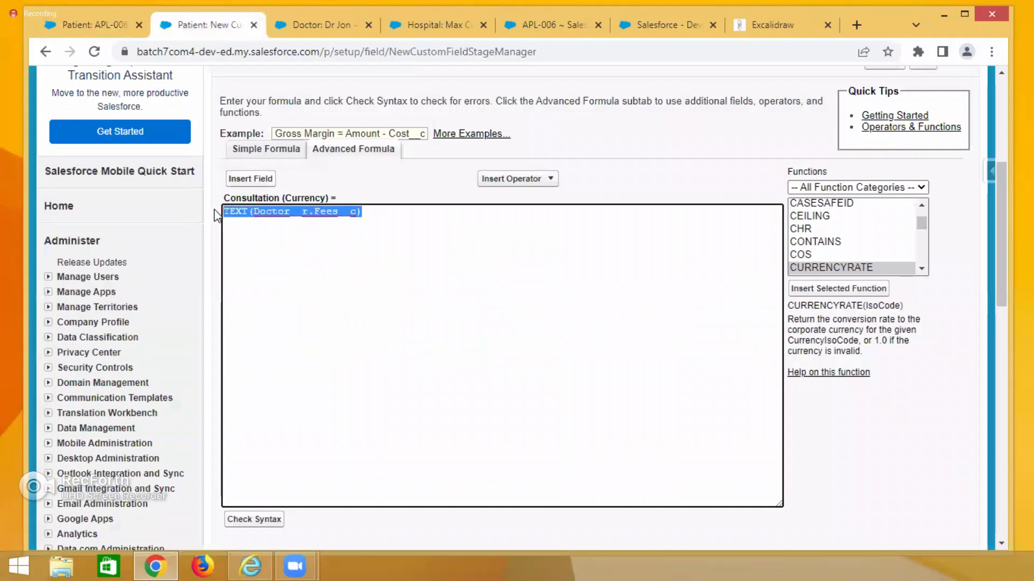
key(BackSpace)
double_click(295, 199)
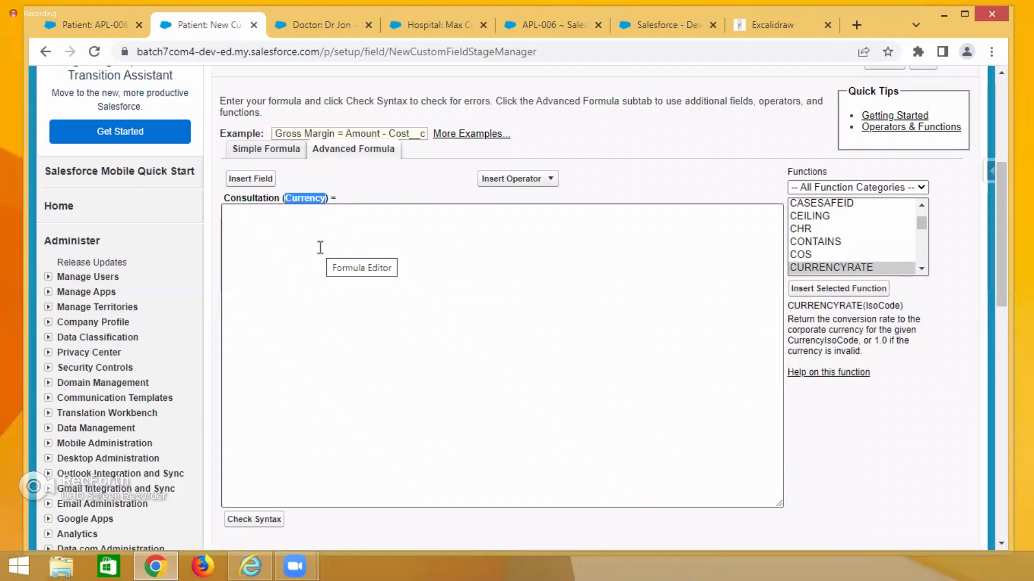
Go back to the output type step and change the Consultation formula return type to Text.
scroll(559, 316, up, 3)
click(883, 212)
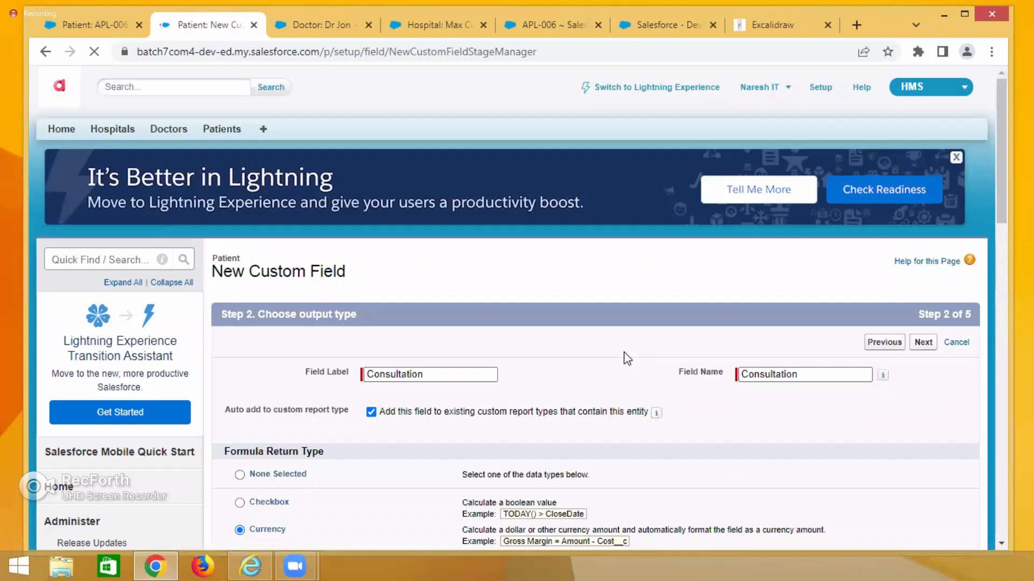
scroll(445, 427, down, 5)
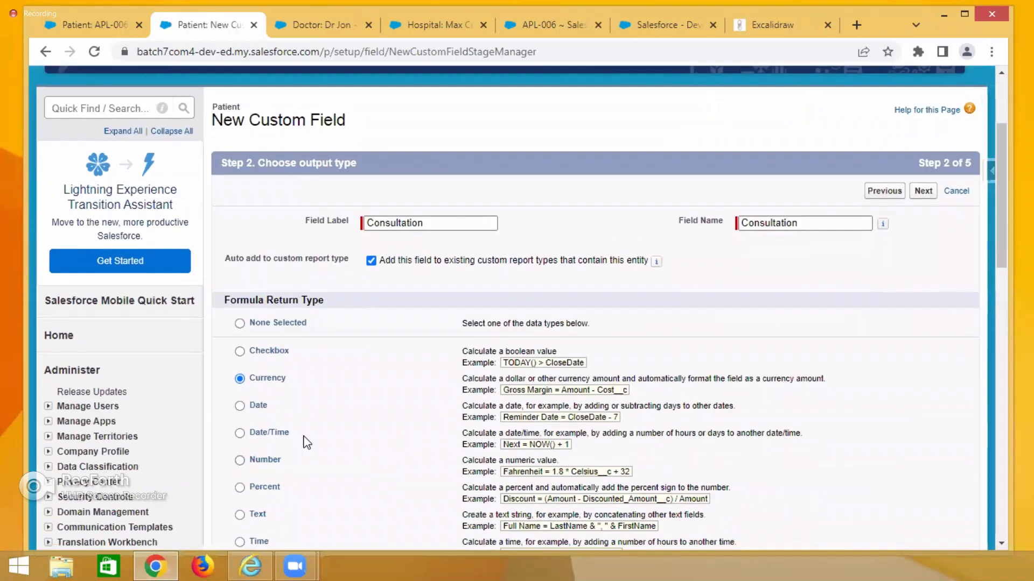
click(241, 366)
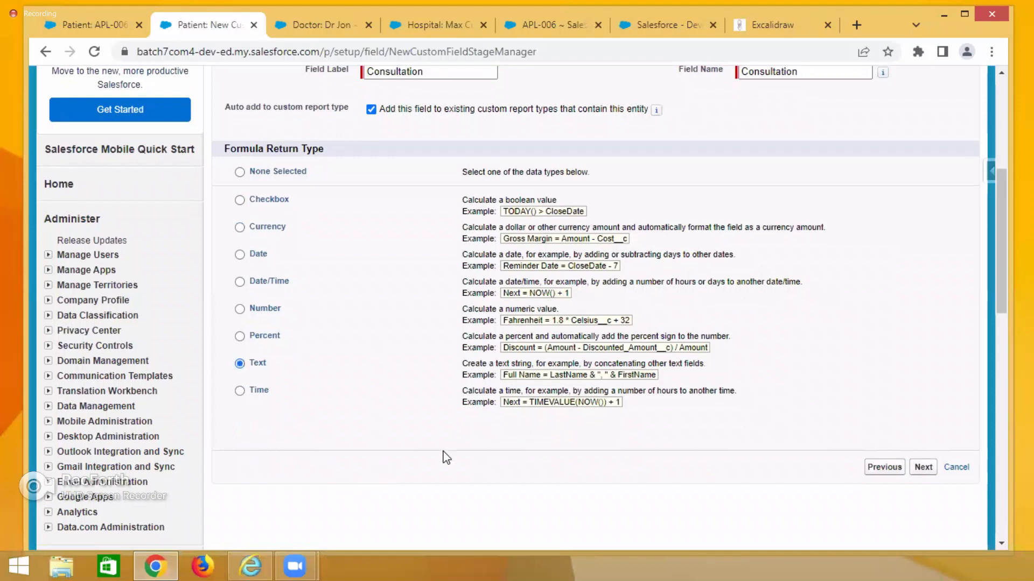
click(922, 468)
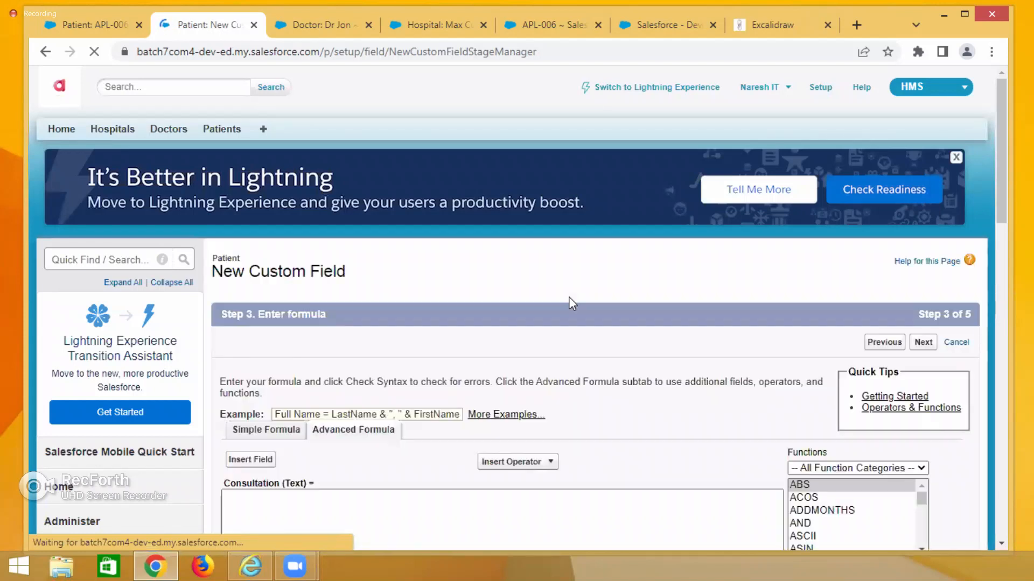
Paste the TEXT(Doctor__r.Fees__c) formula into the Text formula editor for Consultation.
scroll(569, 296, down, 3)
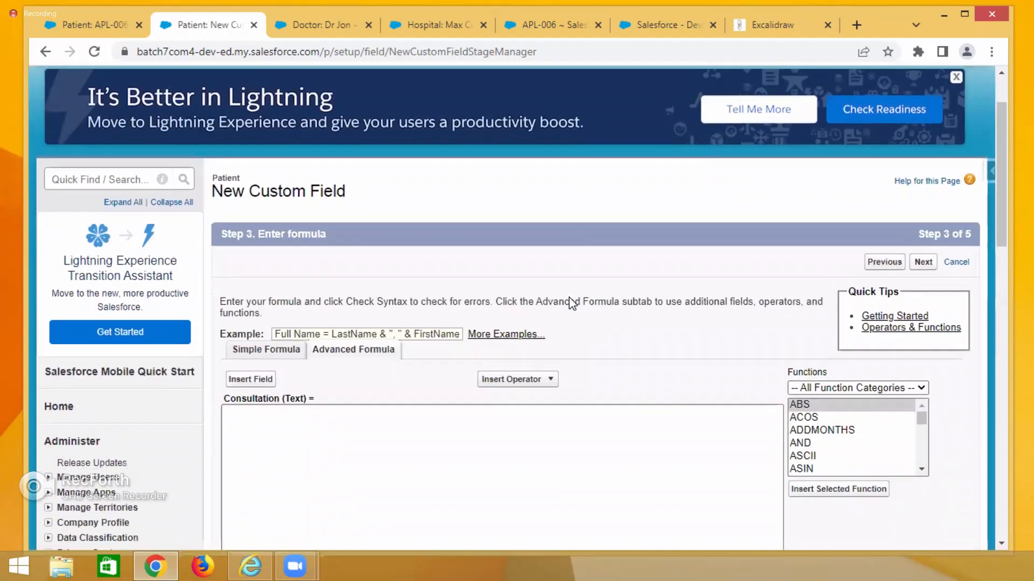
click(289, 348)
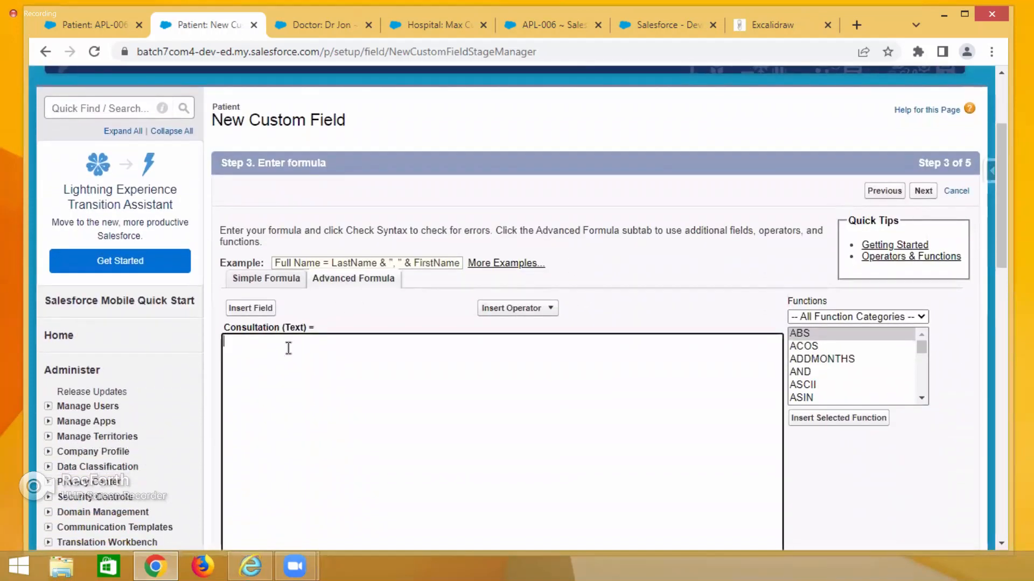
text(TEXT(Doctor__r.Fees__c))
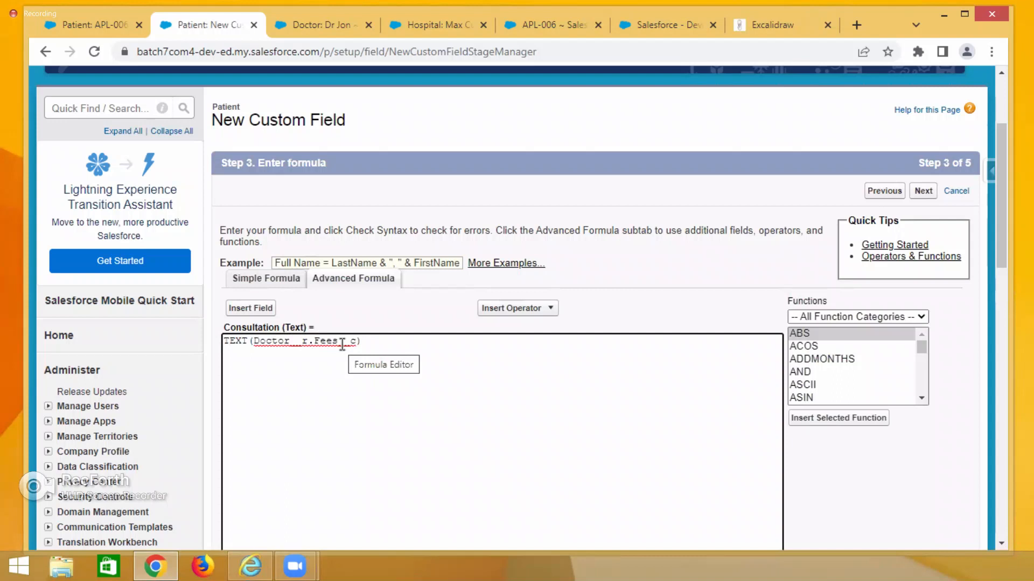
drag(222, 341, 251, 331)
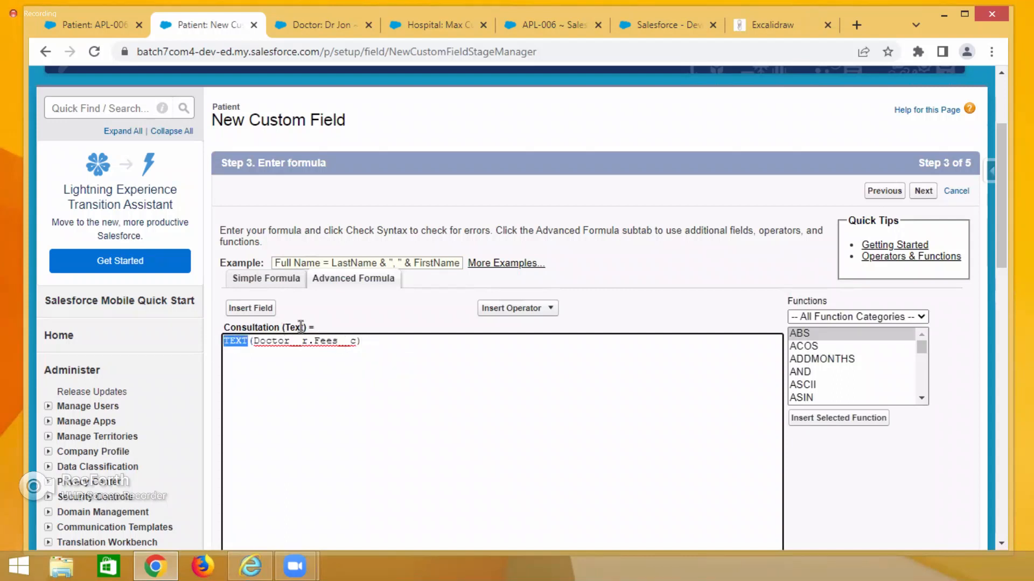
drag(370, 348, 230, 347)
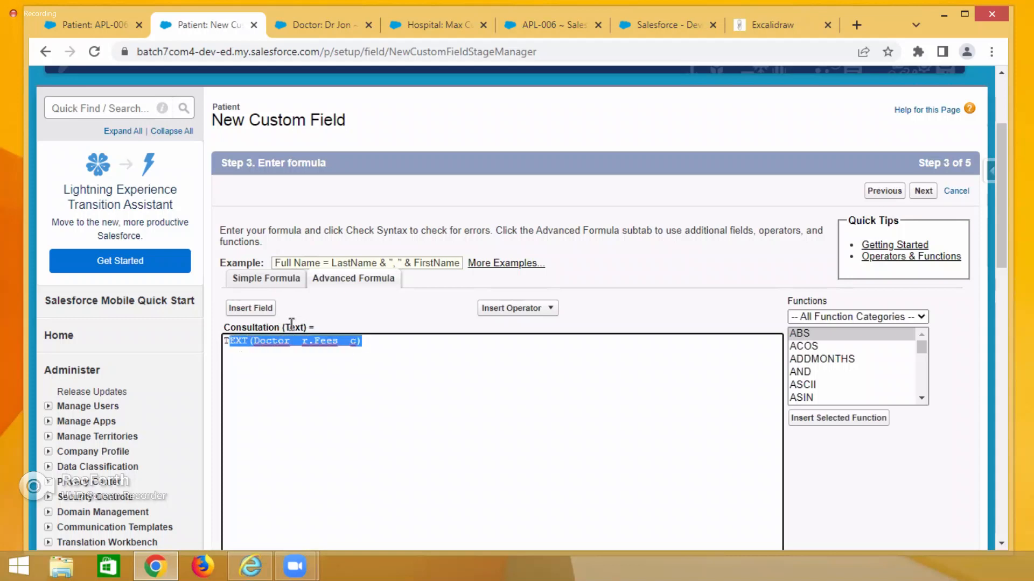
scroll(318, 419, down, 4)
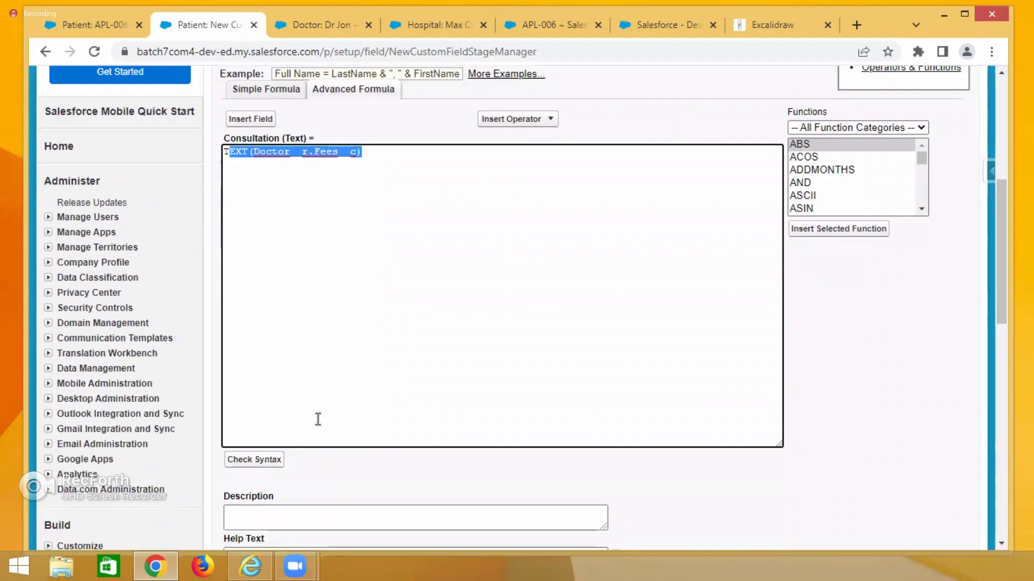
Check the Consultation formula's syntax and continue to the field-level security step.
click(254, 422)
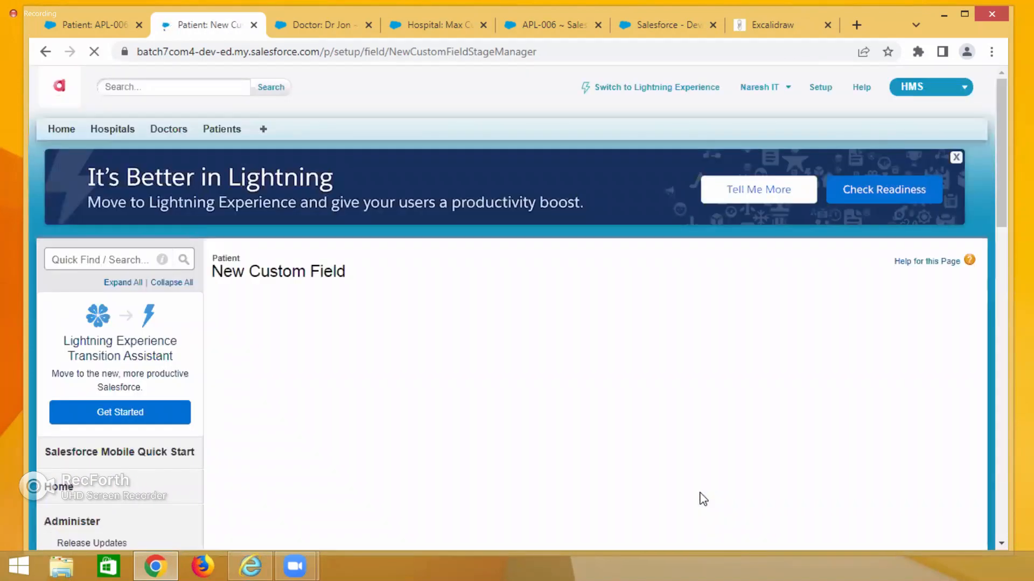
scroll(700, 496, down, 8)
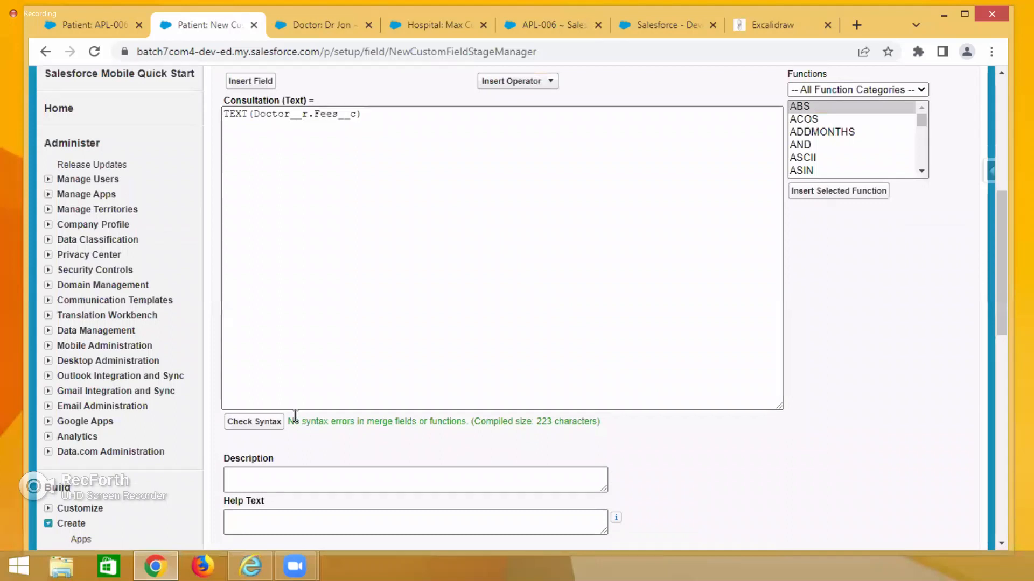
drag(294, 421, 576, 421)
scroll(552, 213, up, 1)
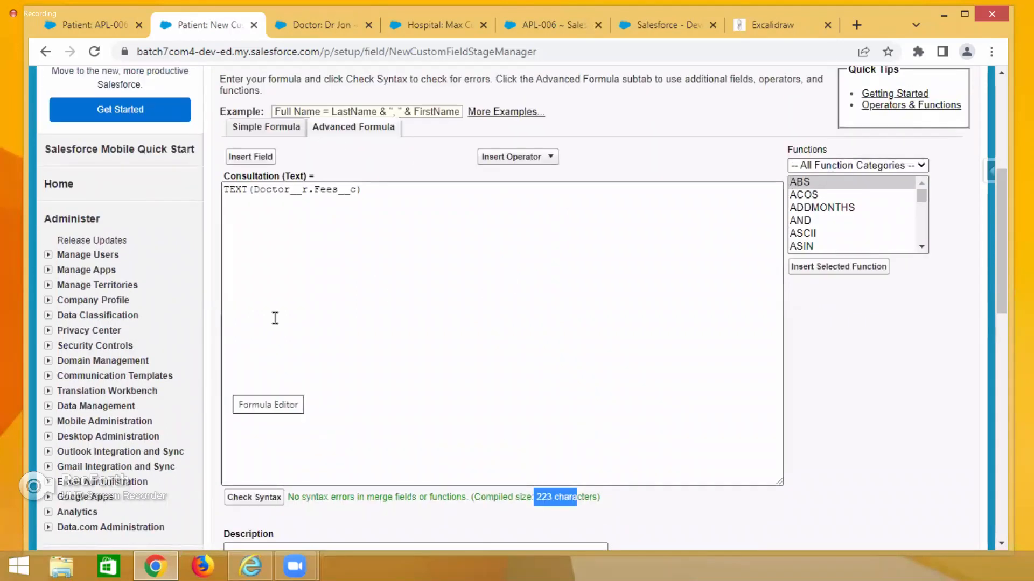
scroll(899, 344, up, 4)
click(922, 267)
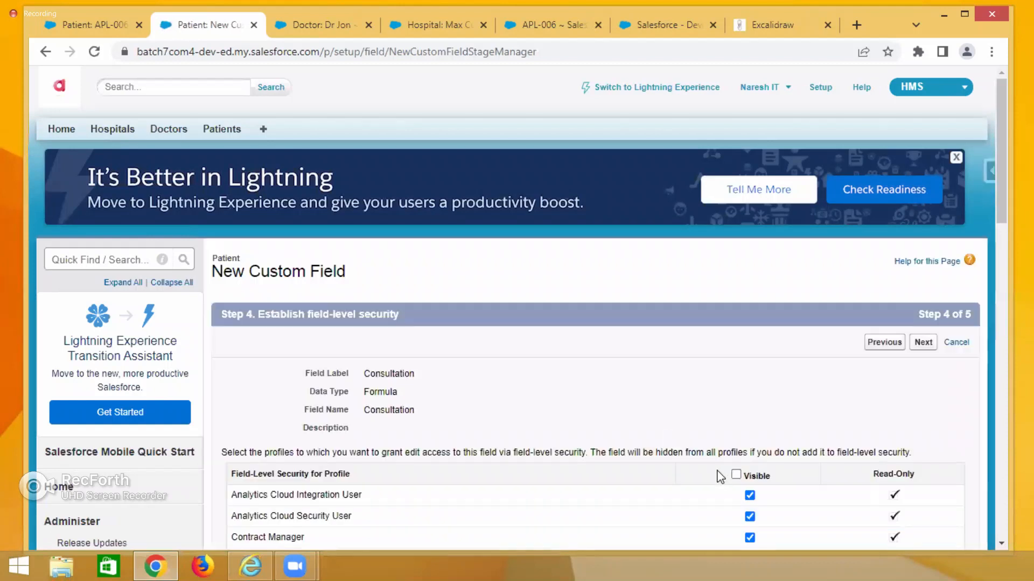
Make the Consultation field visible to all profiles and save it on the Patient Layout.
click(735, 474)
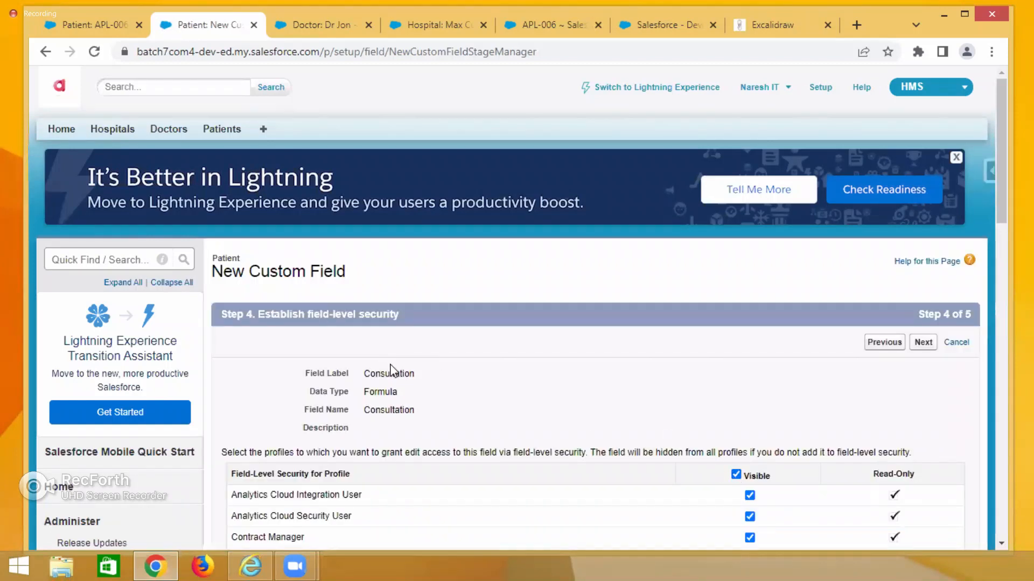
double_click(394, 373)
click(922, 343)
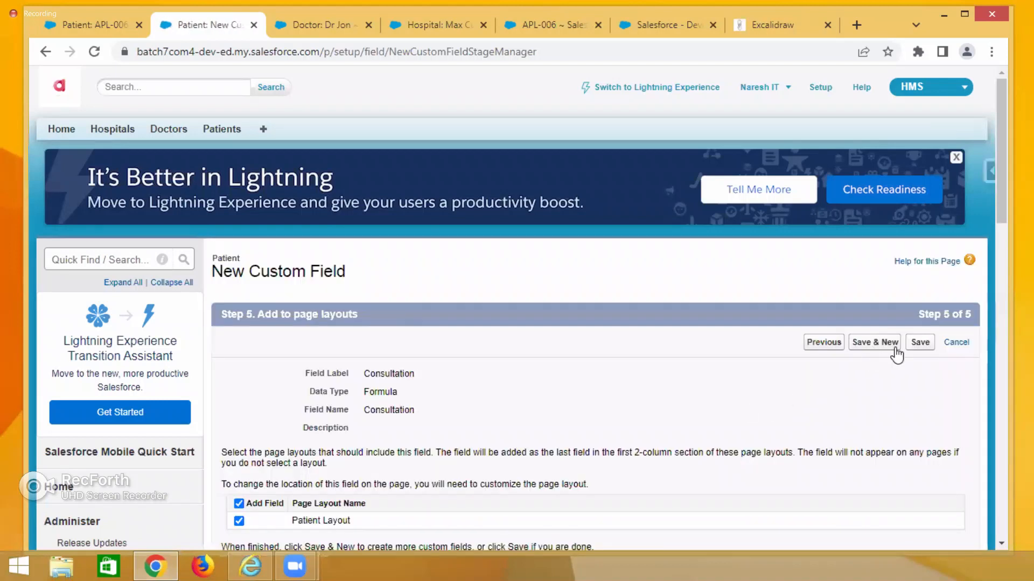
click(919, 344)
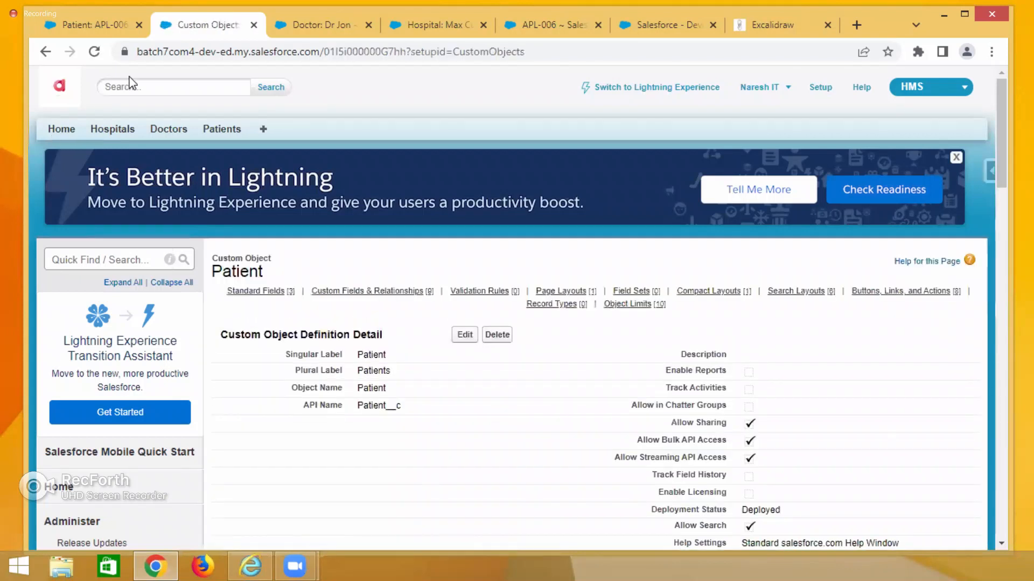
Reload patient APL-006's record and examine its new Consultation value.
click(105, 29)
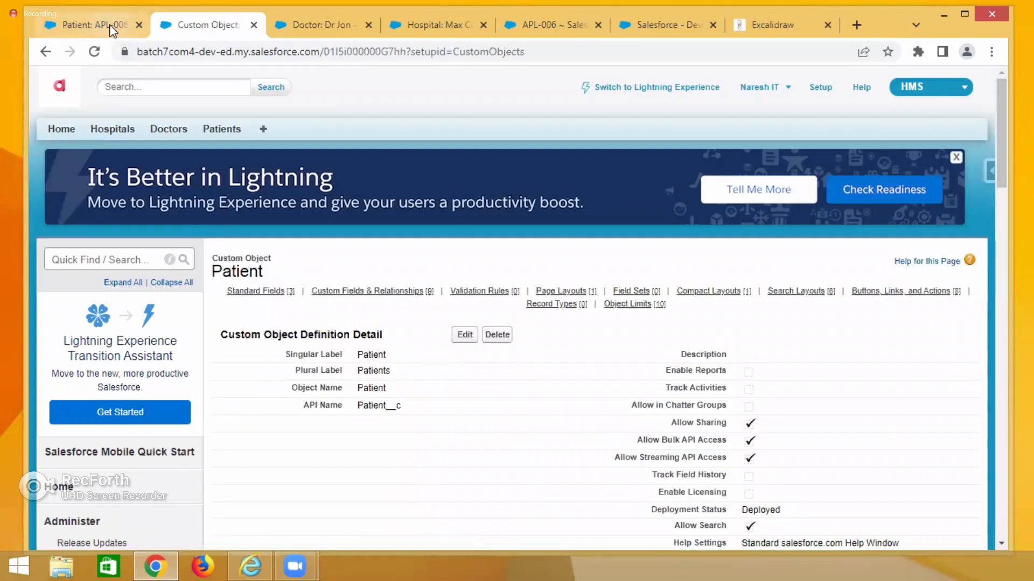
click(95, 51)
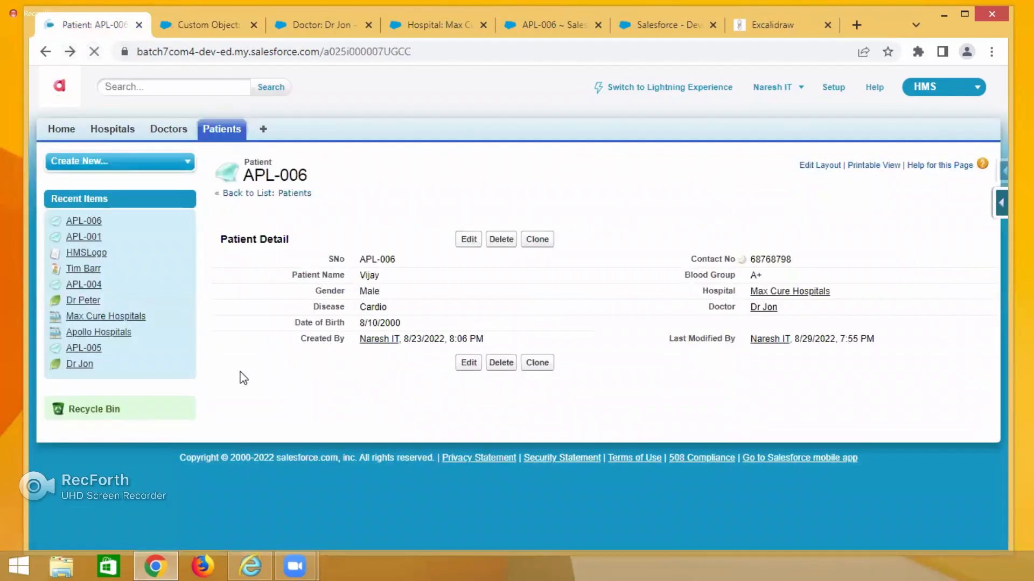
drag(293, 338, 381, 341)
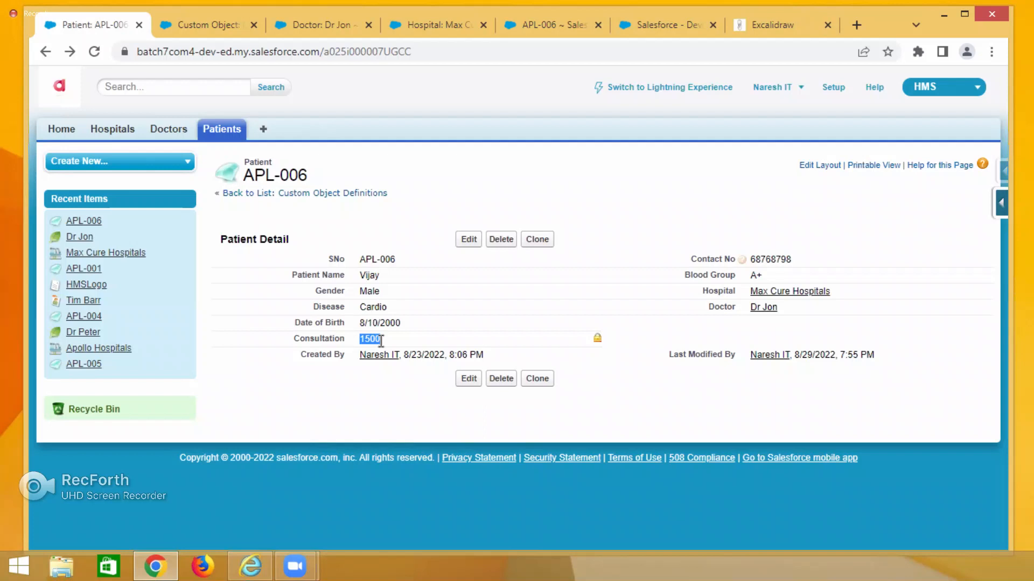
Browse the All patients list and inspect patient APL-002's Consultation value and its Doctor details.
click(468, 240)
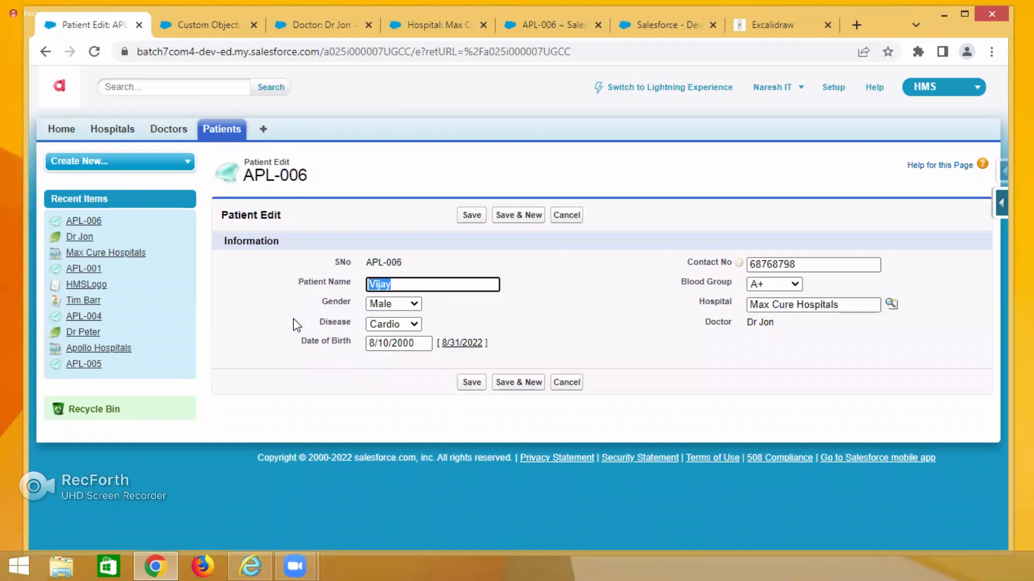
click(214, 129)
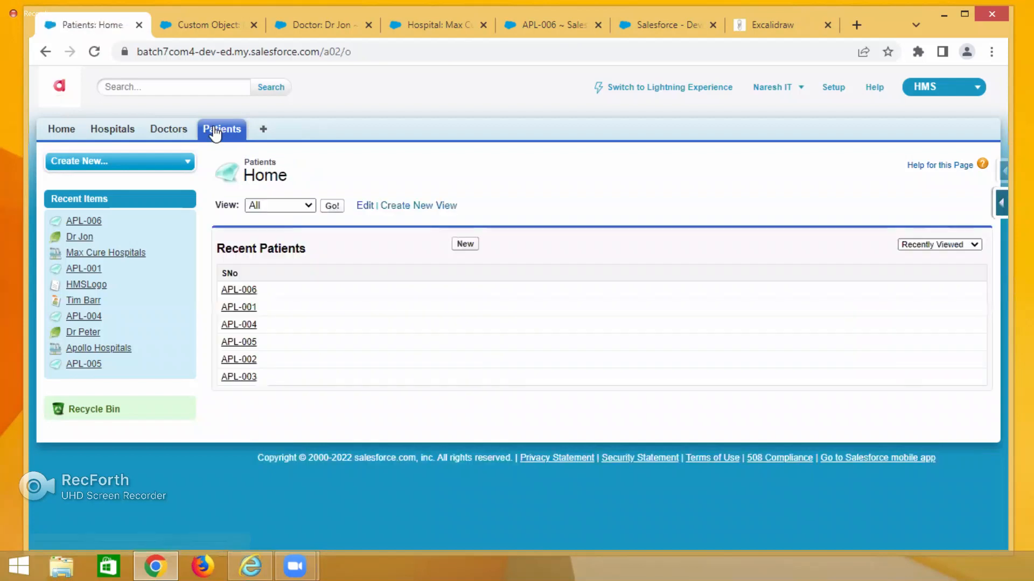
click(331, 206)
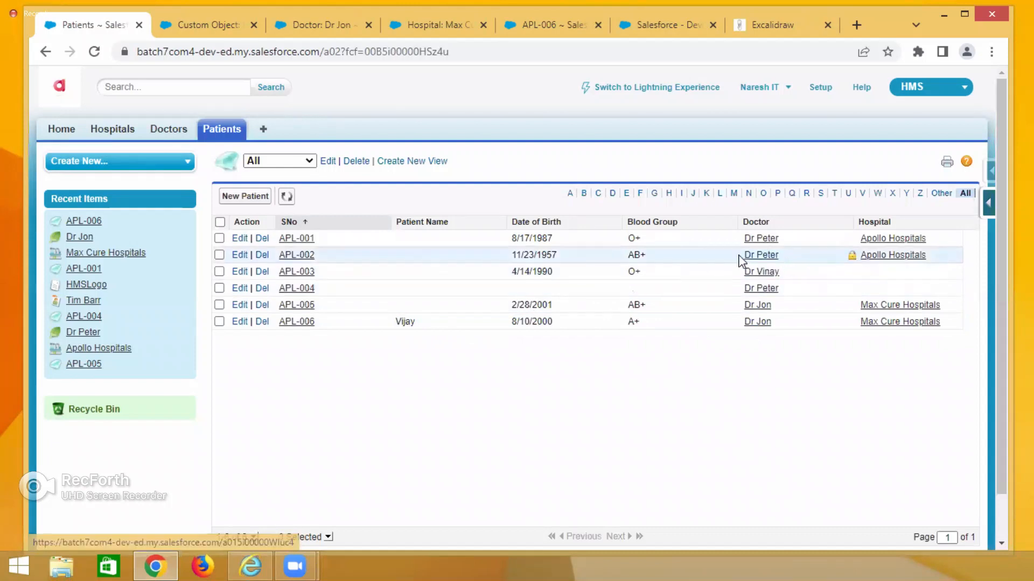
click(297, 255)
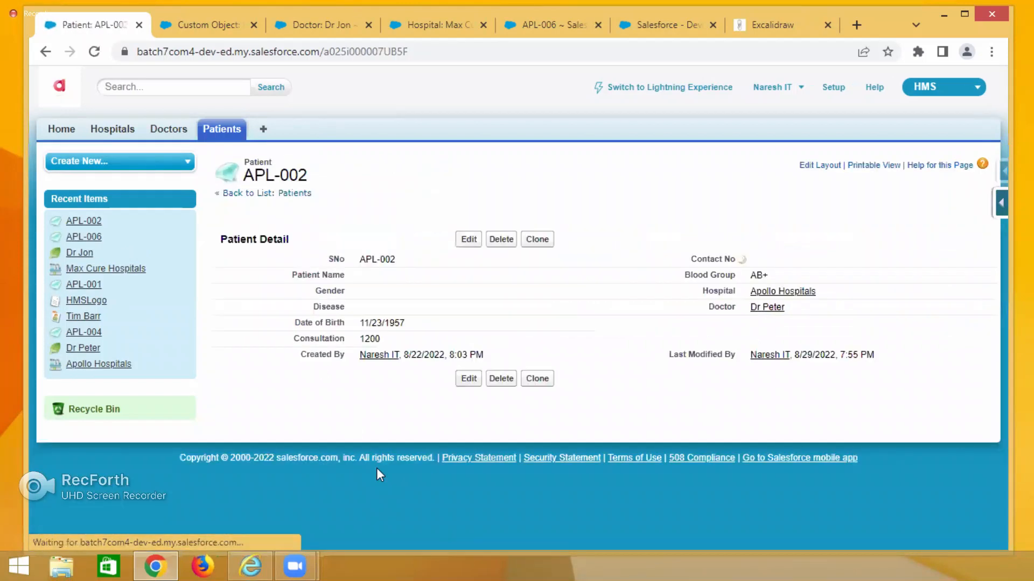
drag(359, 340, 381, 339)
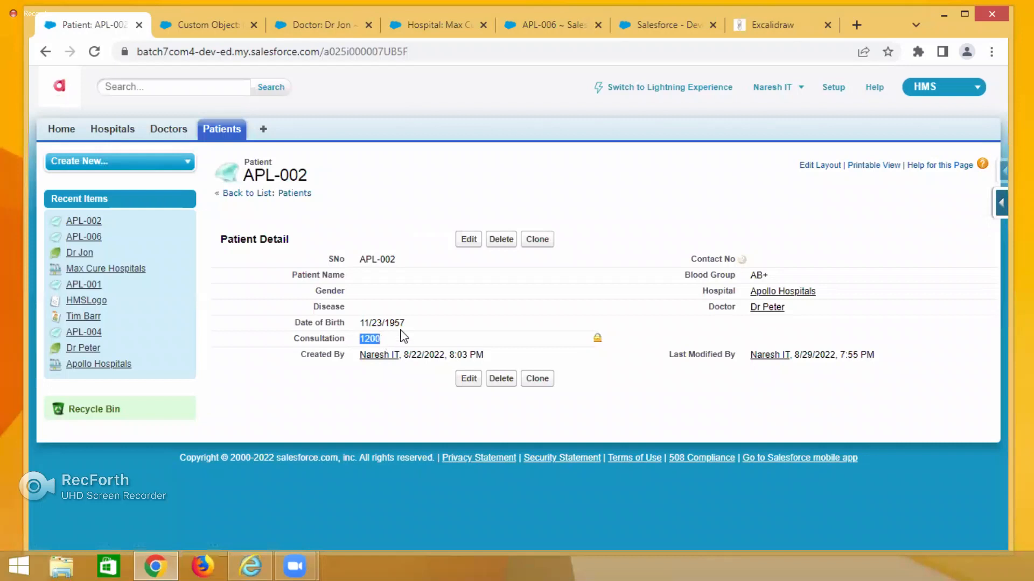
mouse_move(772, 315)
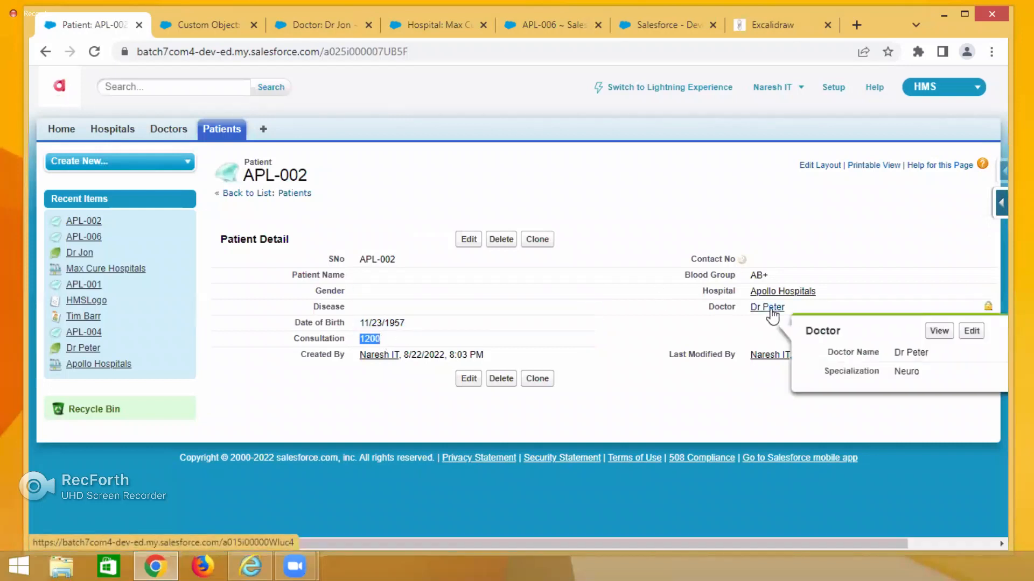
click(367, 436)
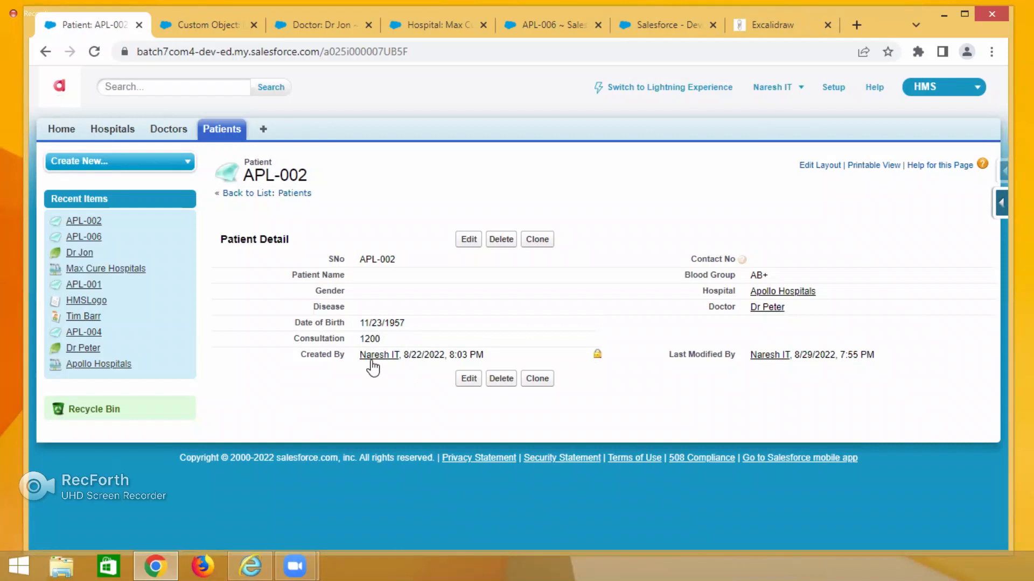
Review the Branch and Consultation formula notes in the Excalidraw tab, then return to the patient record.
click(770, 27)
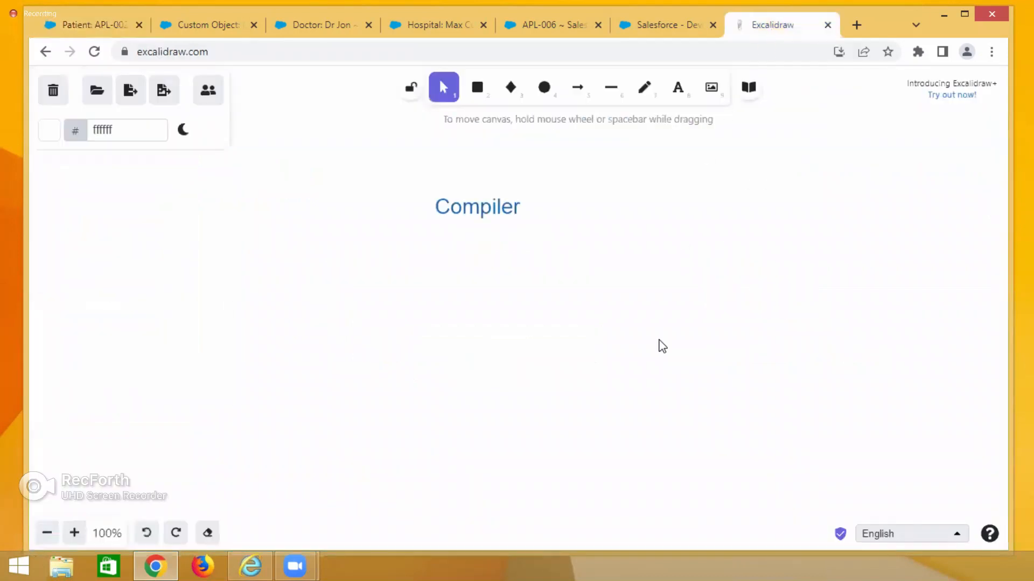
scroll(657, 350, up, 5)
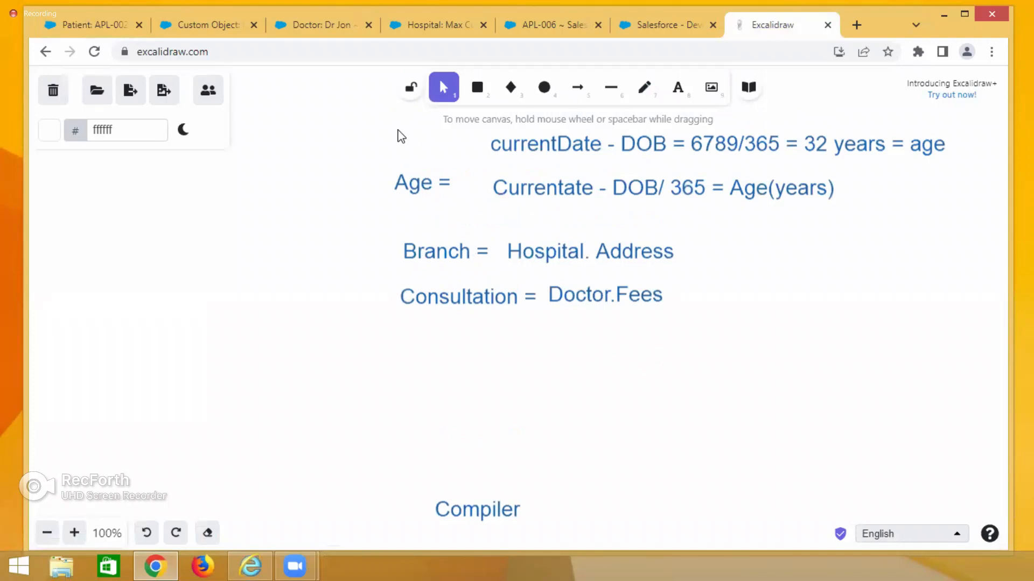
click(87, 25)
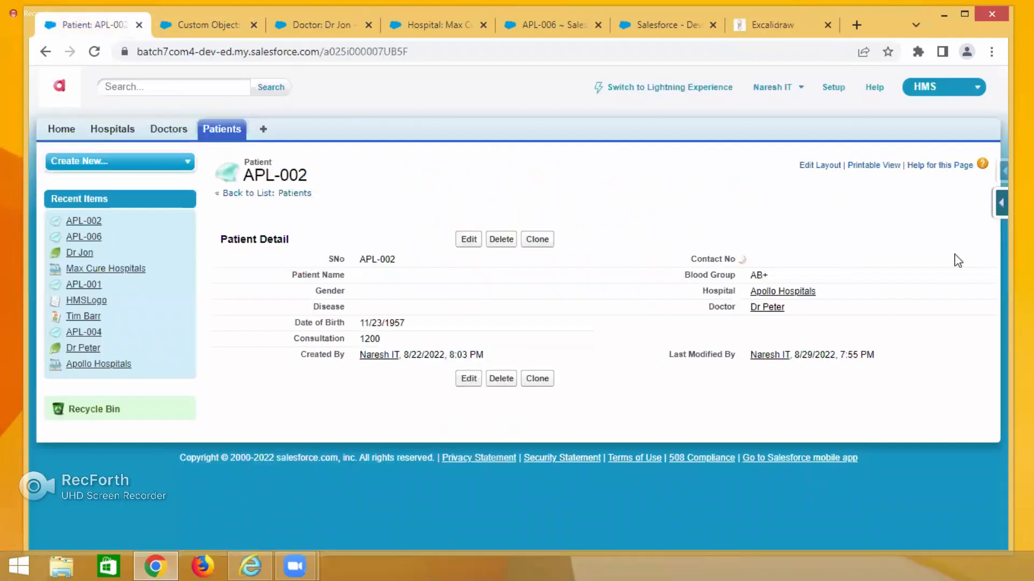
Start a new Formula custom field on the Patient object from the force.com quick-access menu.
click(1000, 208)
click(862, 231)
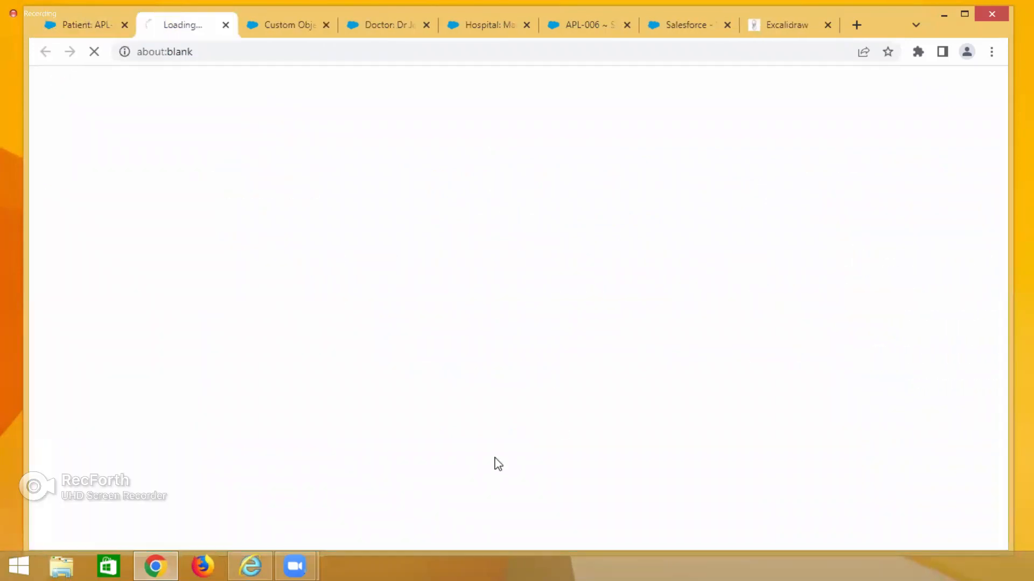
scroll(455, 347, up, 4)
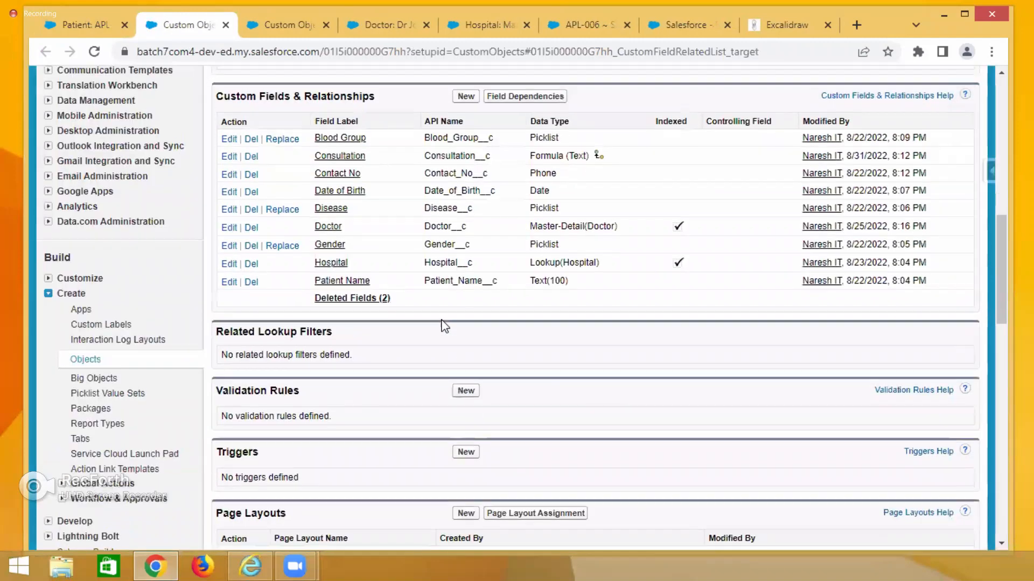
click(463, 321)
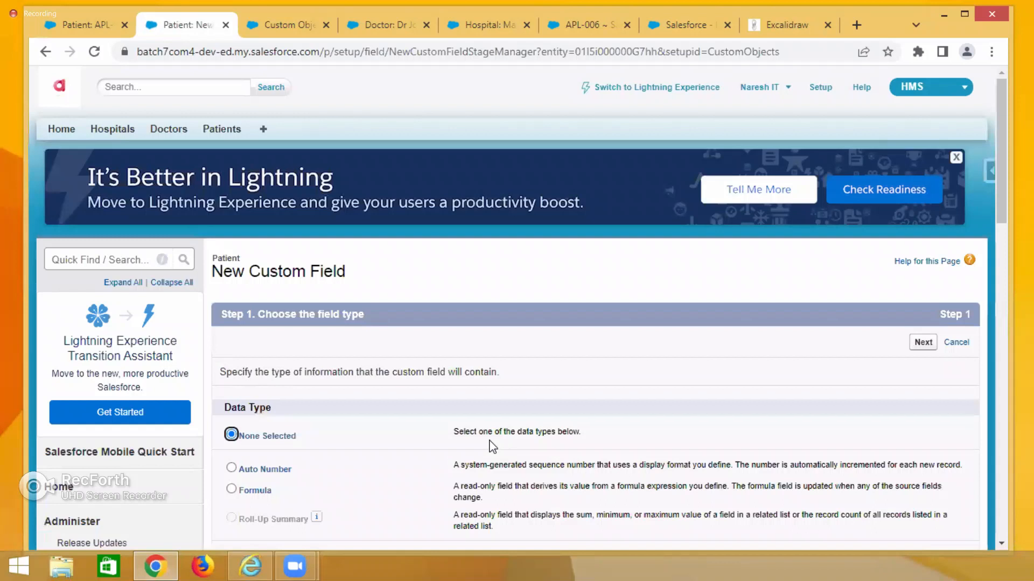
scroll(490, 445, down, 3)
click(232, 337)
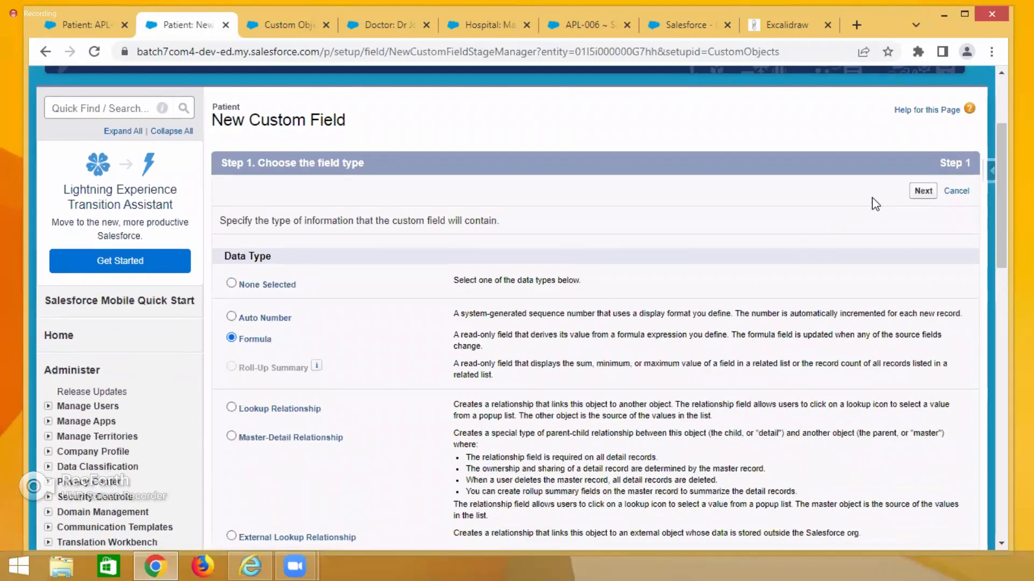
click(923, 191)
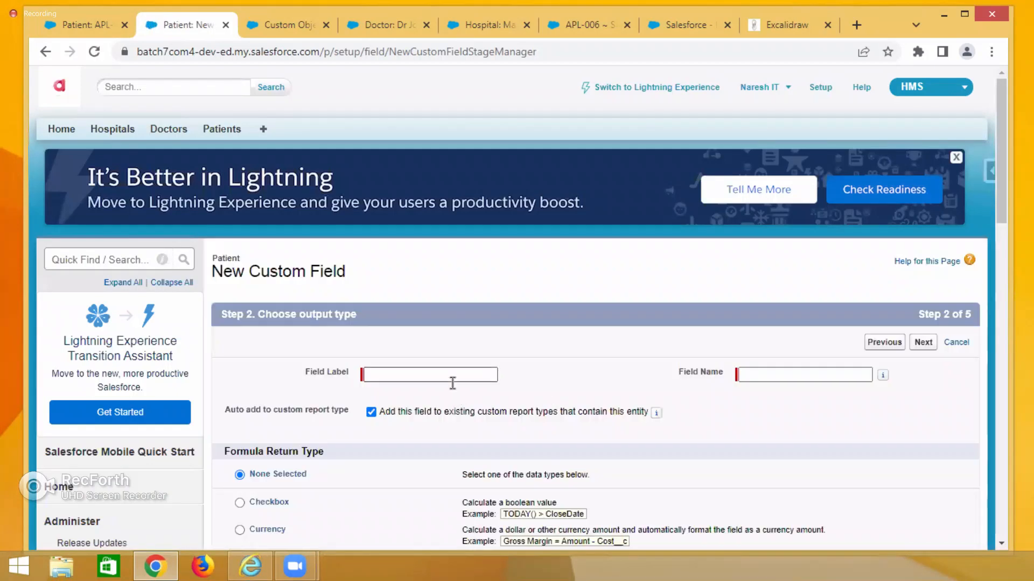
Label the new formula field Branch Address, letting the field name fill in as Branch_Address.
click(452, 375)
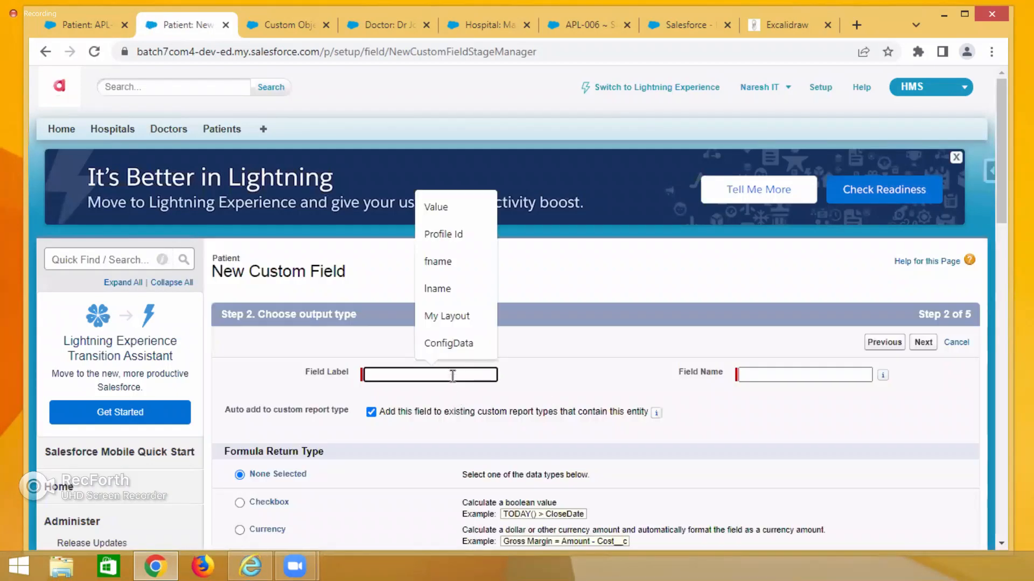
text(Brand)
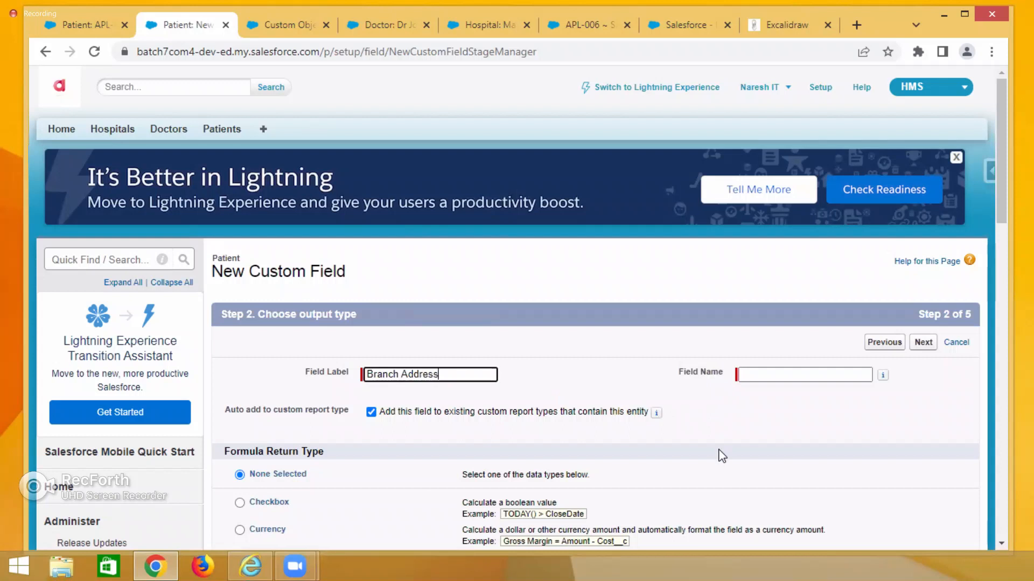
click(779, 377)
scroll(755, 448, down, 3)
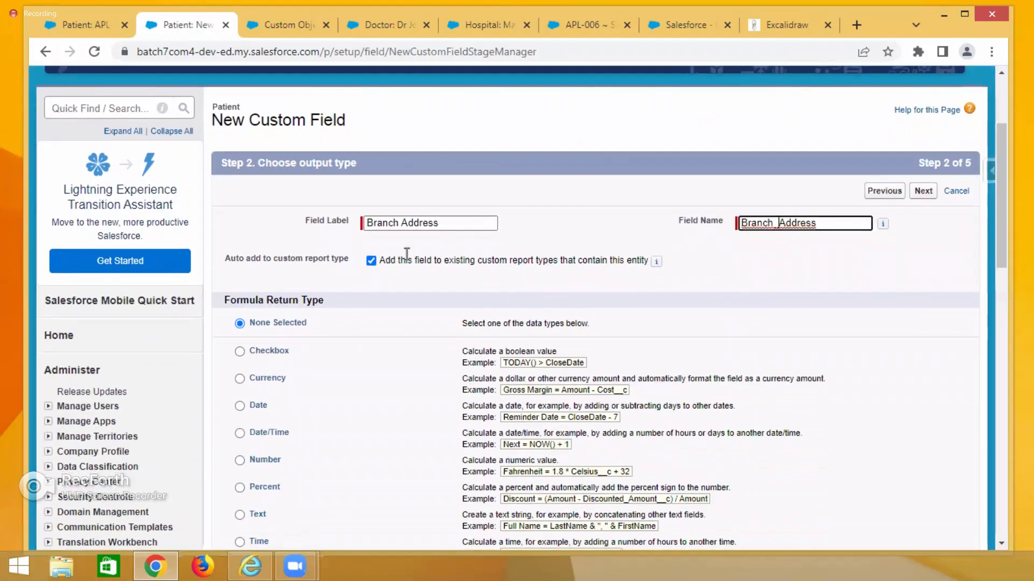
Inspect the Address on the Apollo Hospitals record linked from patient APL-002.
click(83, 25)
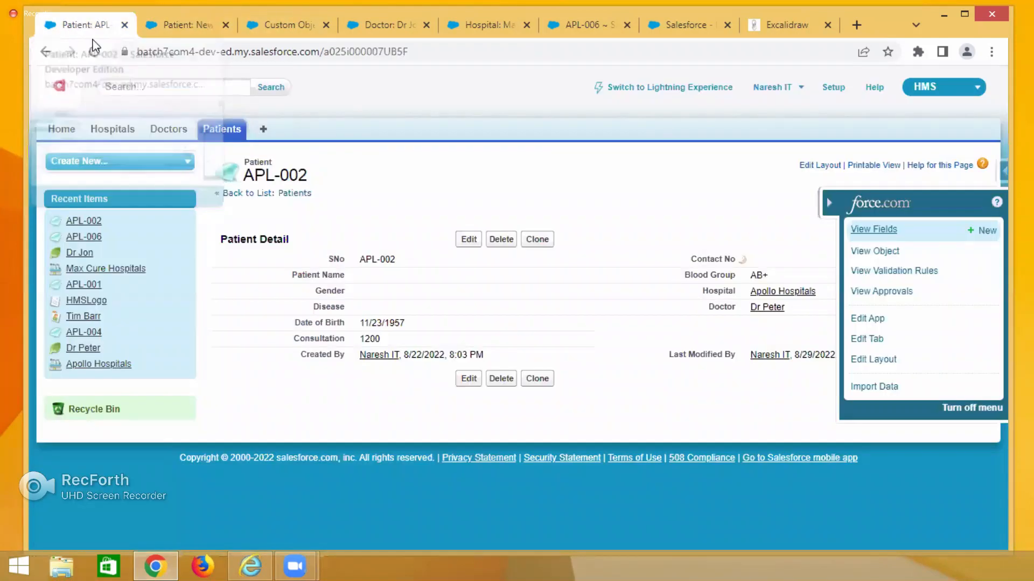
right_click(763, 297)
click(767, 303)
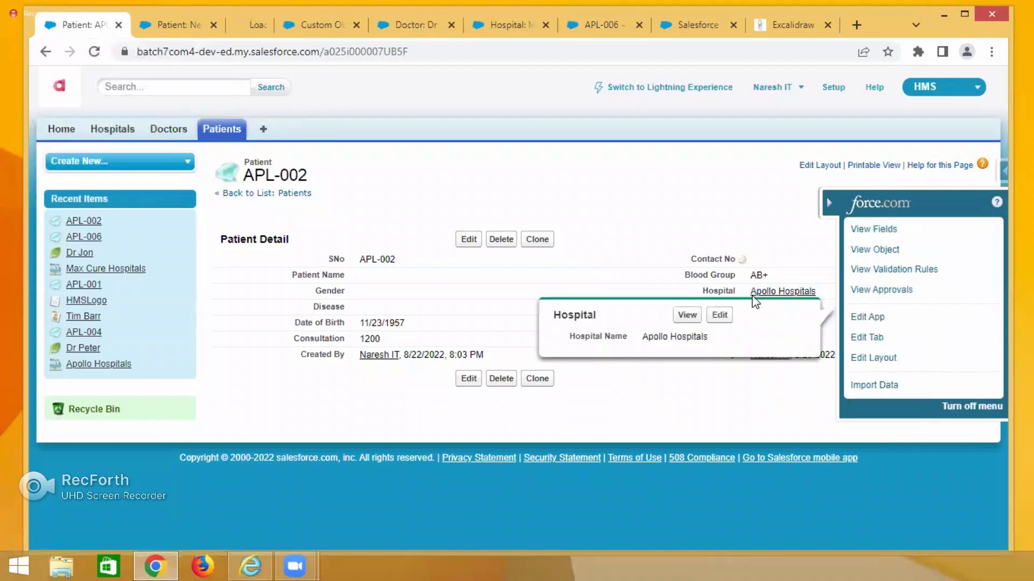
click(253, 32)
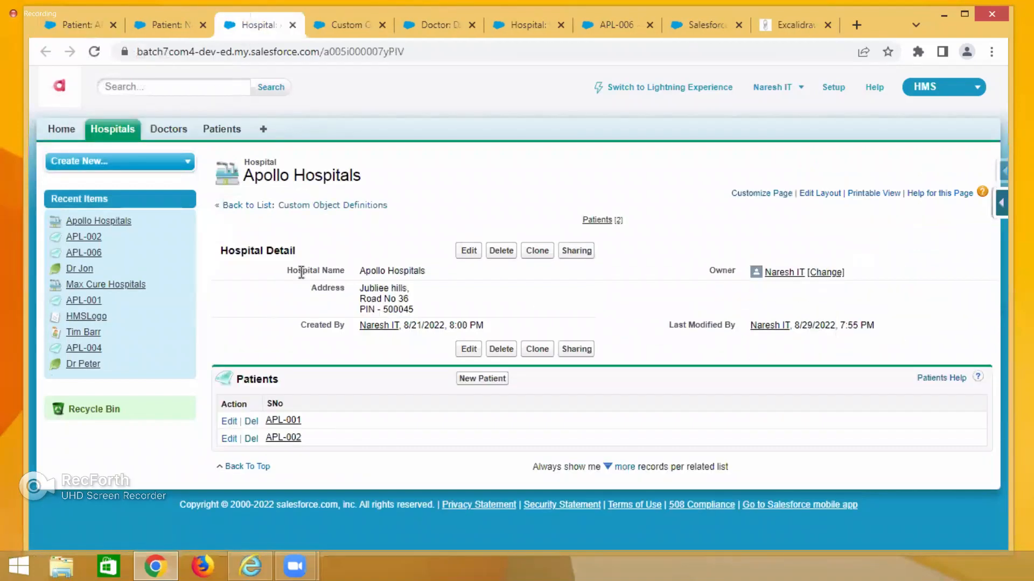
double_click(328, 288)
click(82, 19)
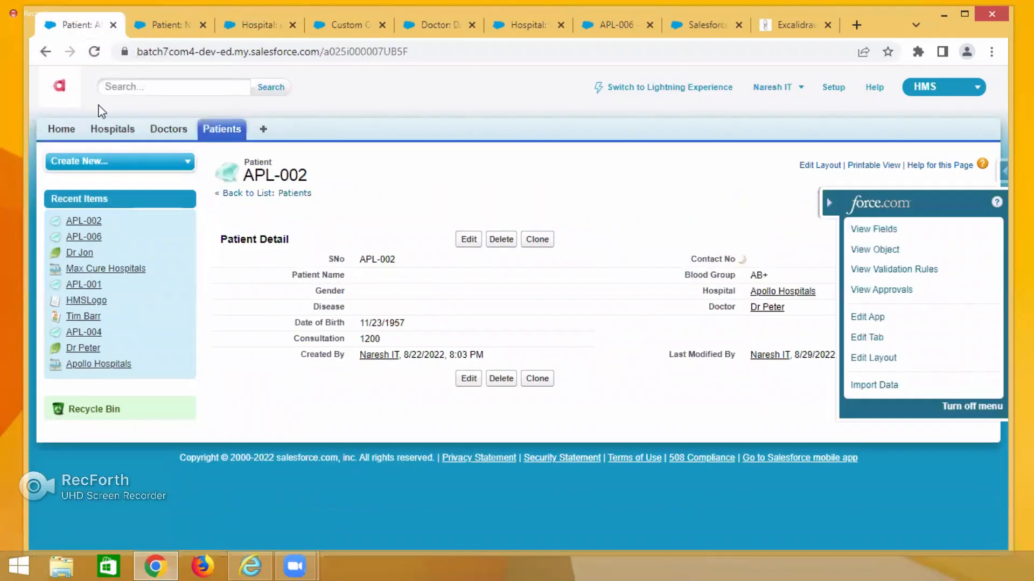
Choose Text as the Branch Address formula return type.
click(173, 25)
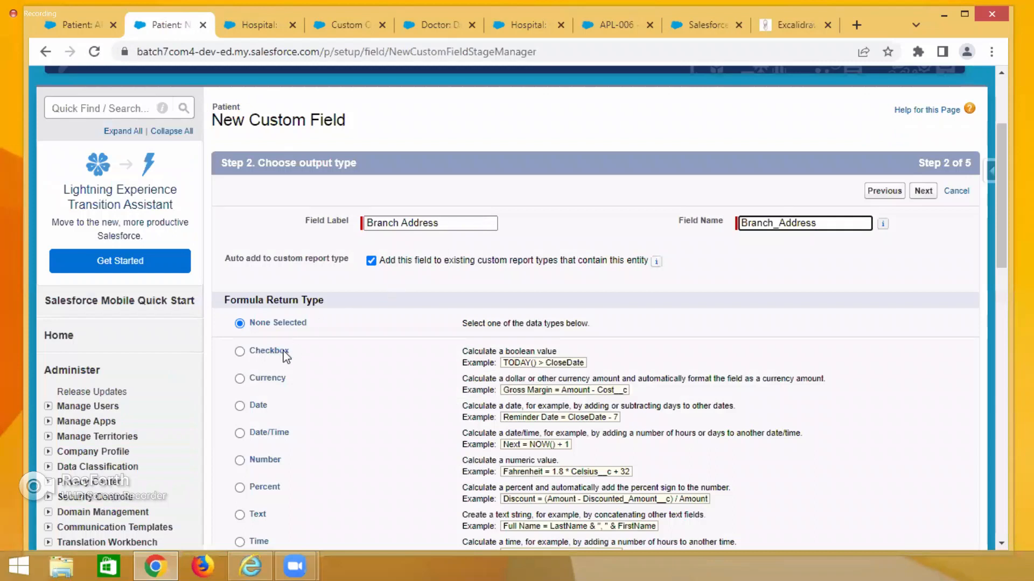
scroll(248, 477, down, 2)
scroll(249, 477, down, 2)
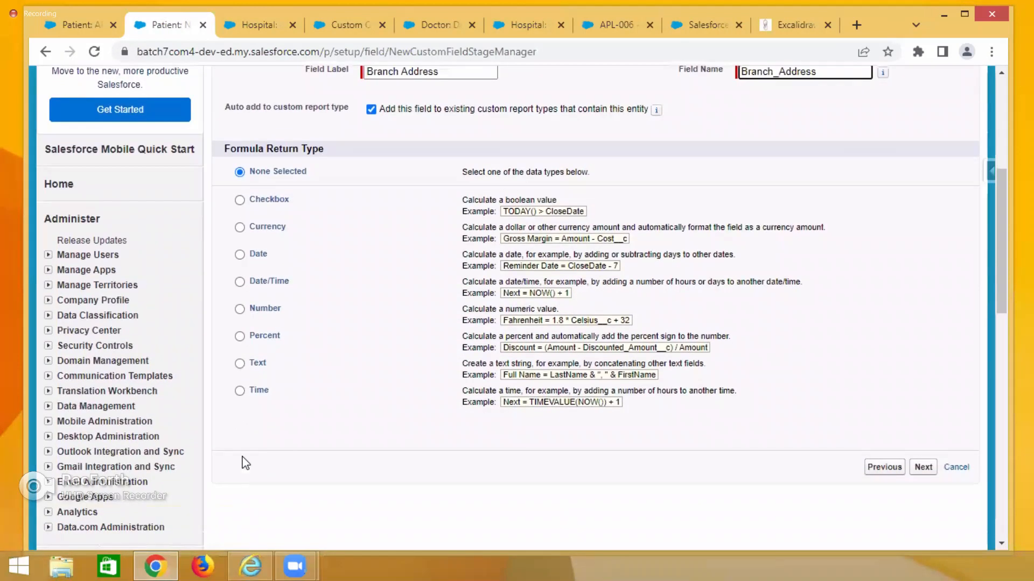
click(240, 364)
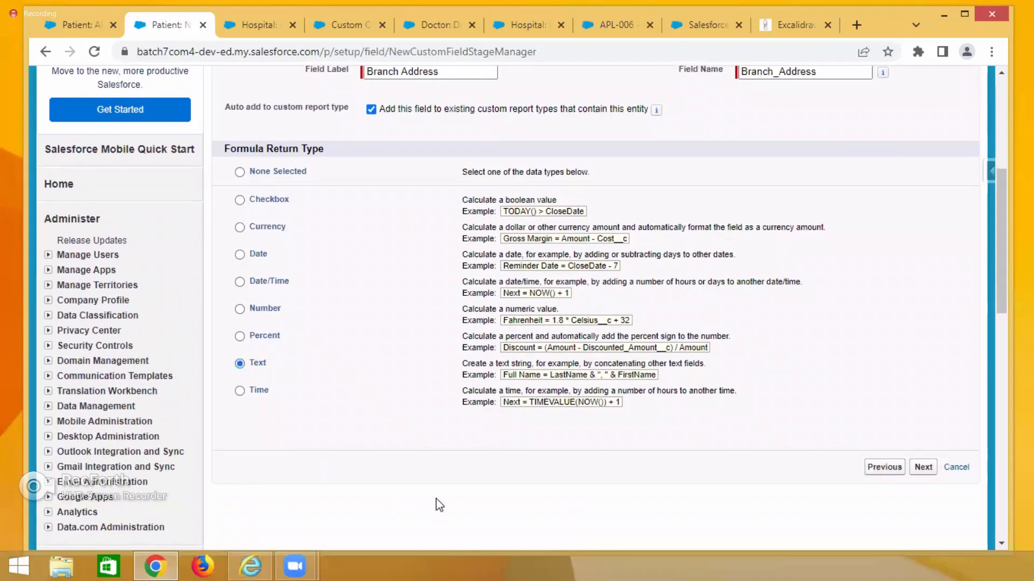
Build the Branch Address formula by inserting the Hospital's Address field through the Patient's Hospital relationship.
click(927, 470)
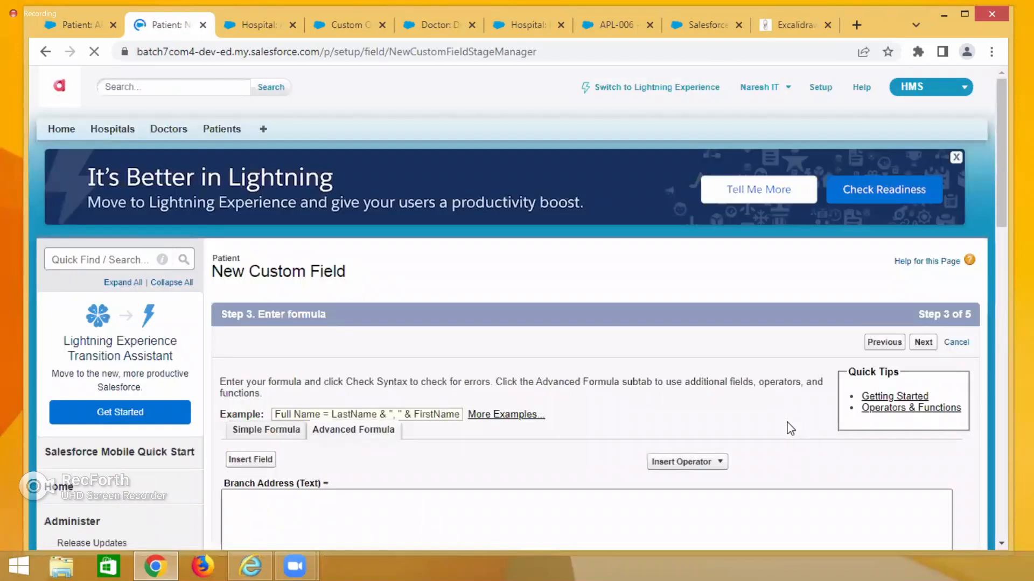
scroll(789, 429, down, 2)
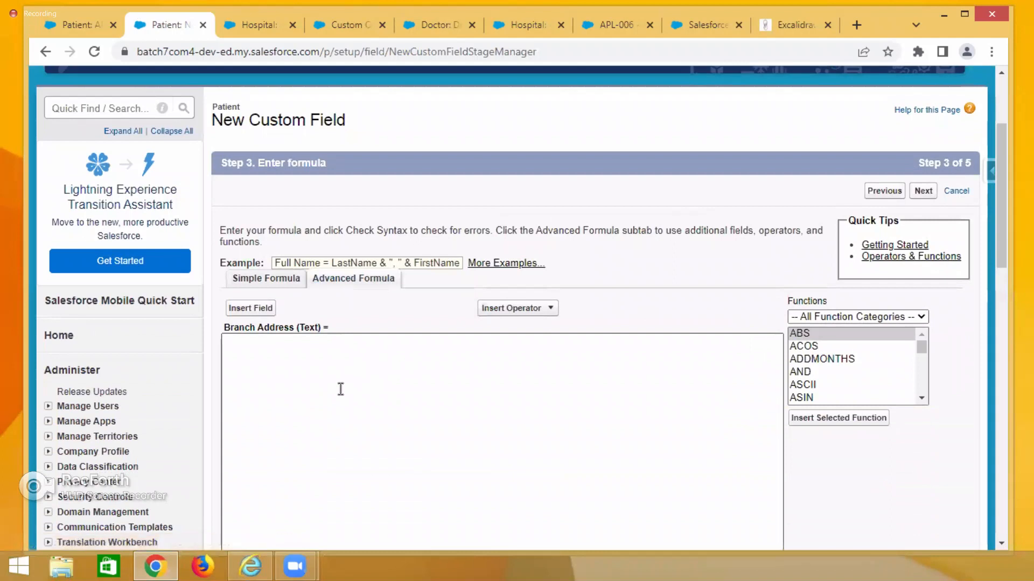
click(83, 26)
drag(702, 292, 736, 301)
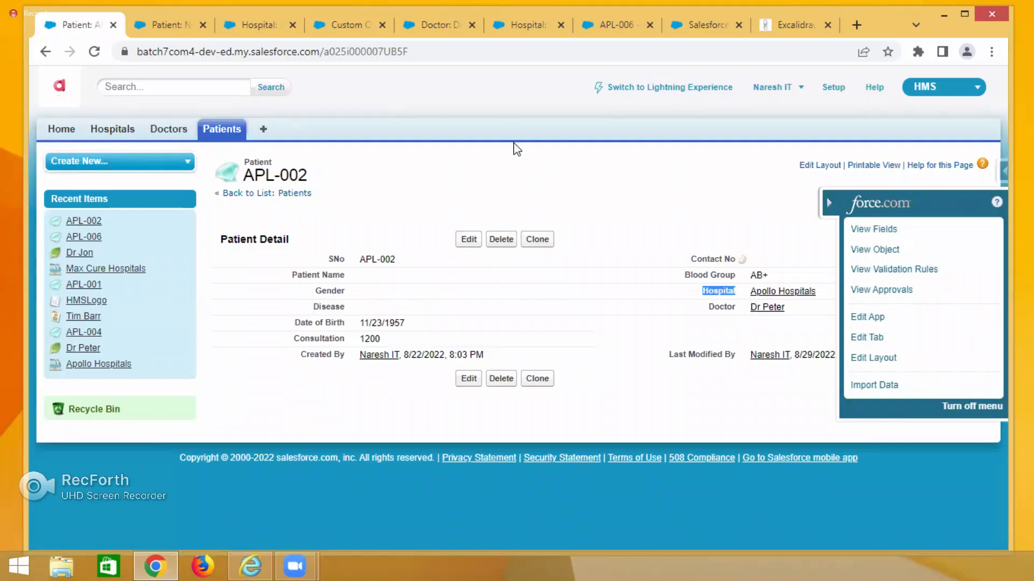
click(172, 28)
click(250, 309)
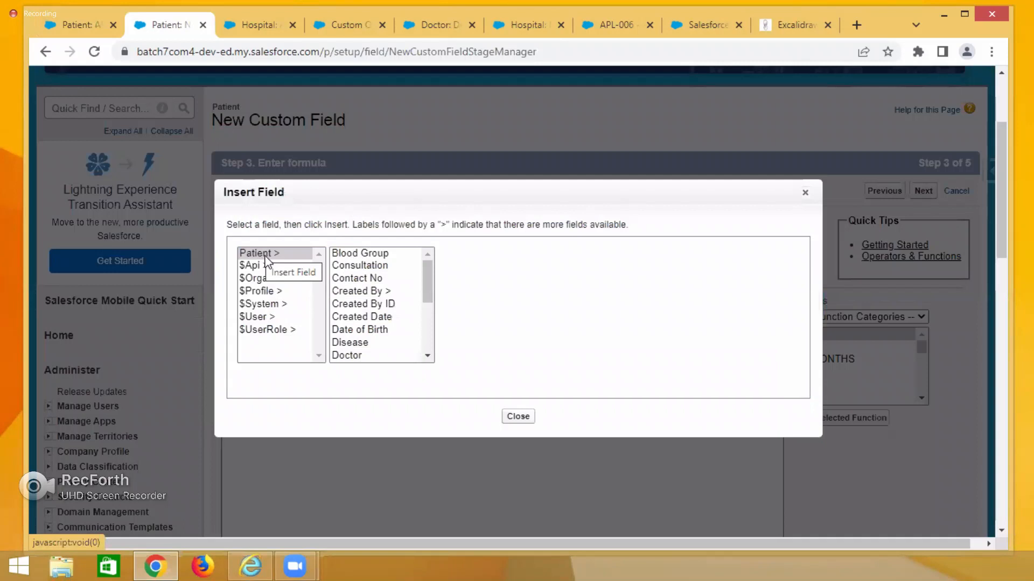
drag(429, 300, 362, 330)
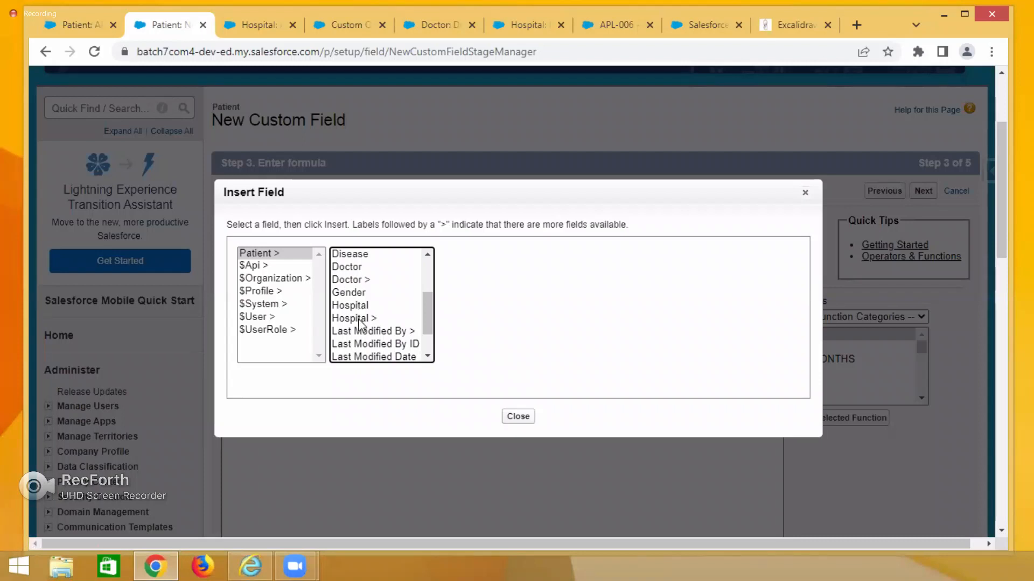
click(359, 319)
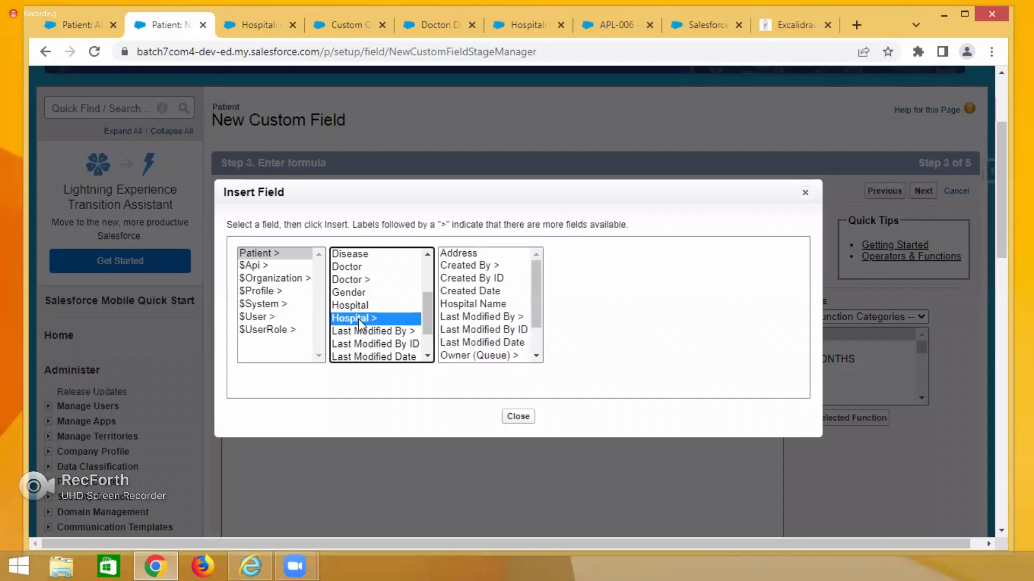
click(464, 257)
drag(596, 312, 638, 312)
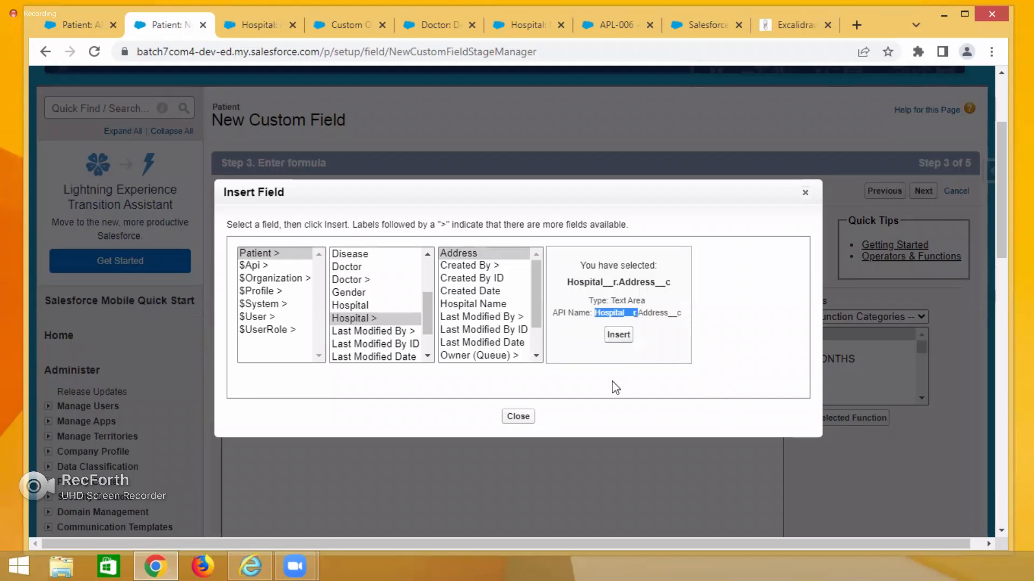
click(618, 335)
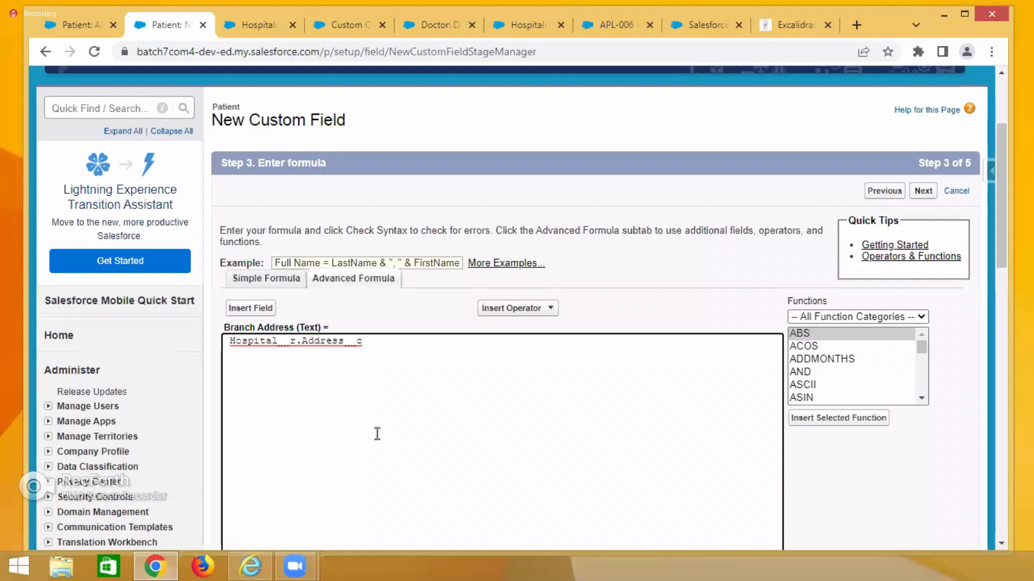
Check the Branch Address formula syntax and continue to field-level security.
scroll(376, 434, down, 4)
click(265, 421)
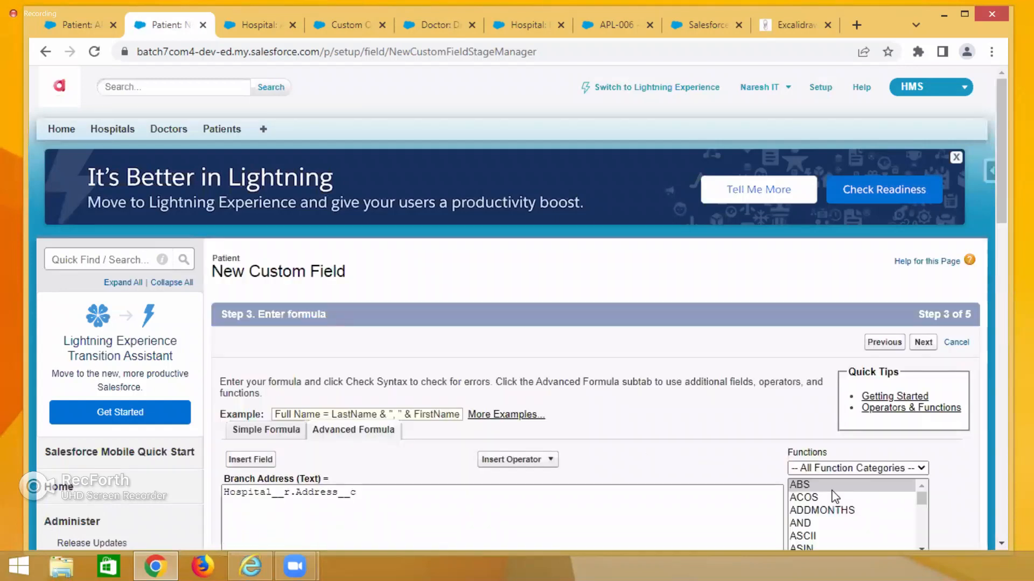
scroll(835, 496, down, 3)
scroll(703, 478, down, 5)
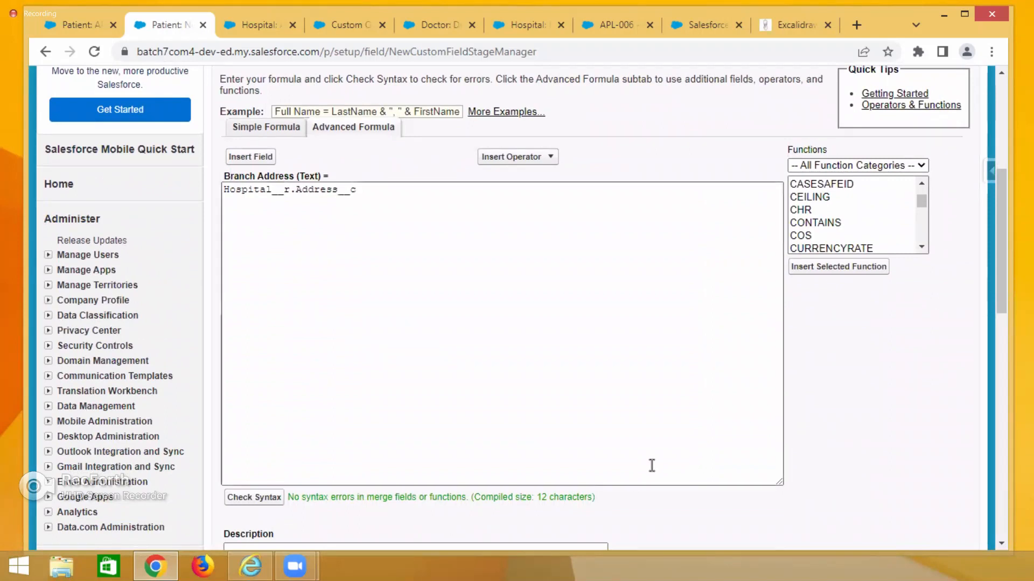
scroll(882, 505, up, 4)
click(923, 267)
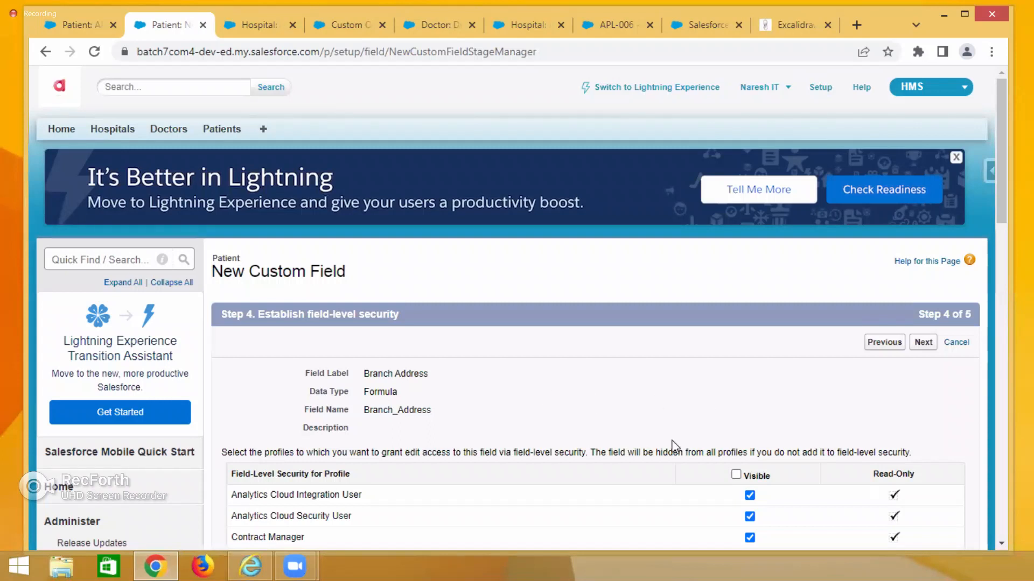
Make Branch Address visible to all profiles, keep it on the Patient Layout, and save and start a new field.
click(736, 476)
click(922, 343)
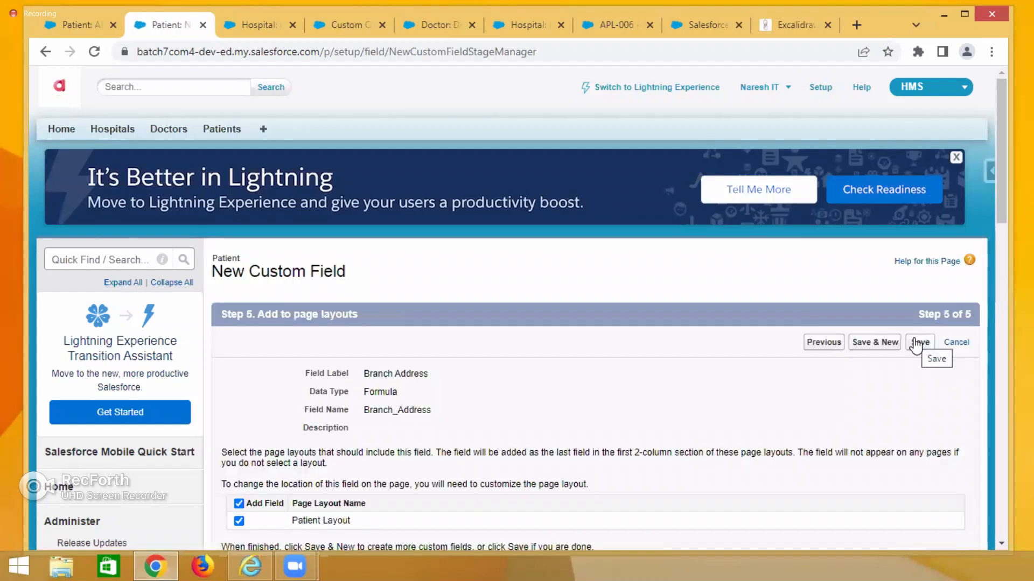
scroll(764, 392, down, 3)
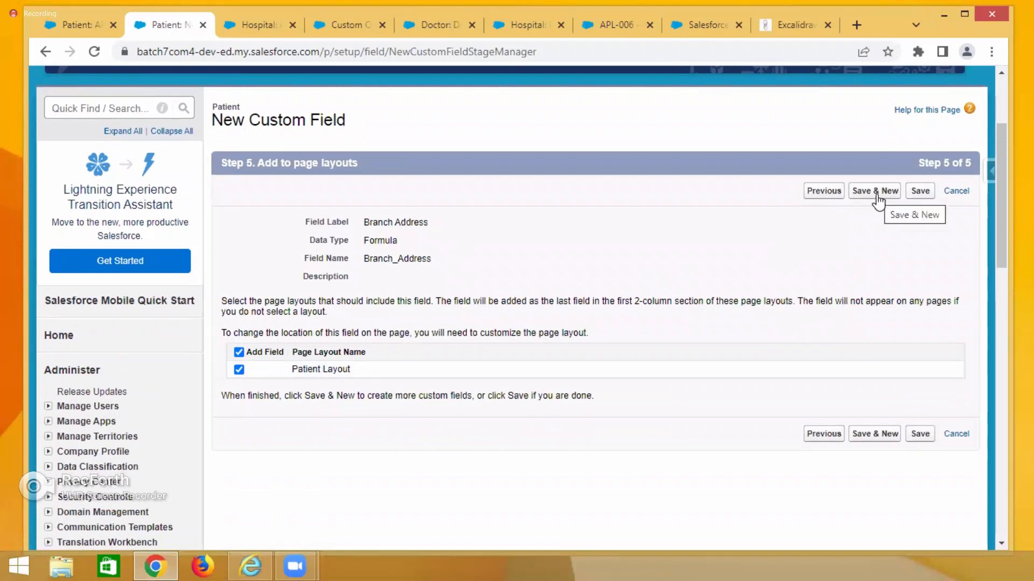
click(880, 201)
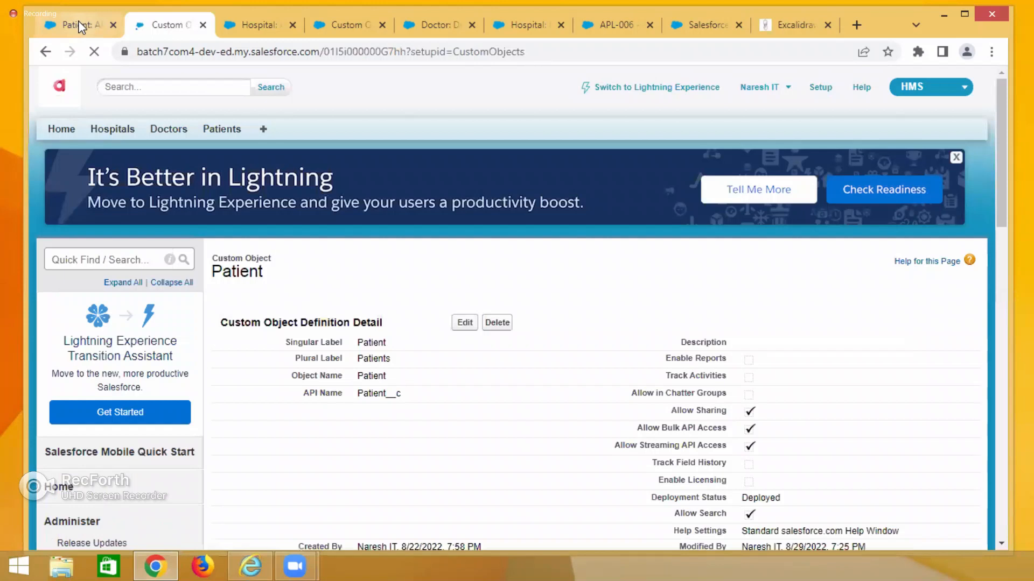
Reload patient APL-002 to review its Branch Address value, and revisit the formula notes.
click(81, 24)
click(93, 51)
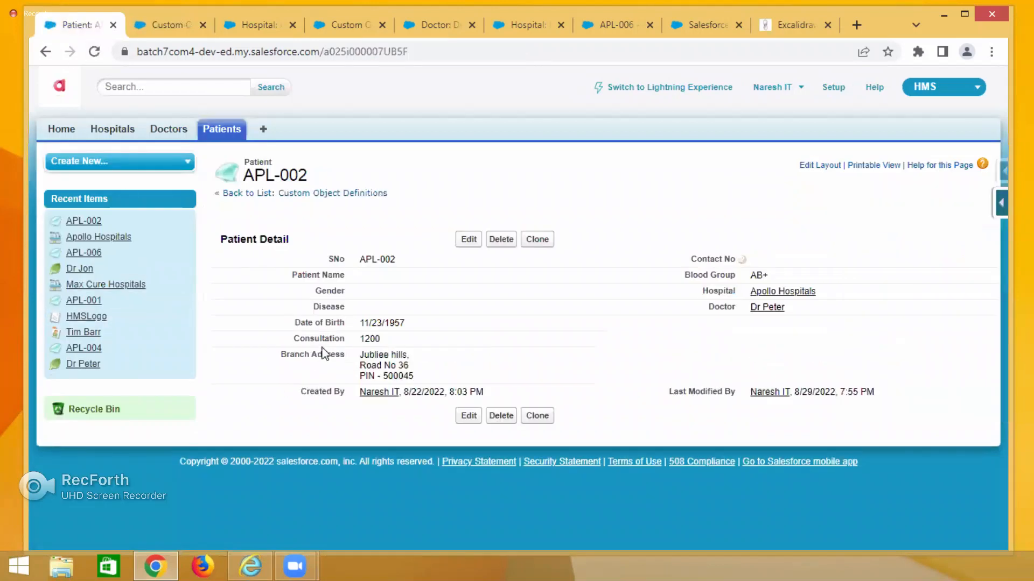
drag(279, 356, 446, 373)
click(1002, 202)
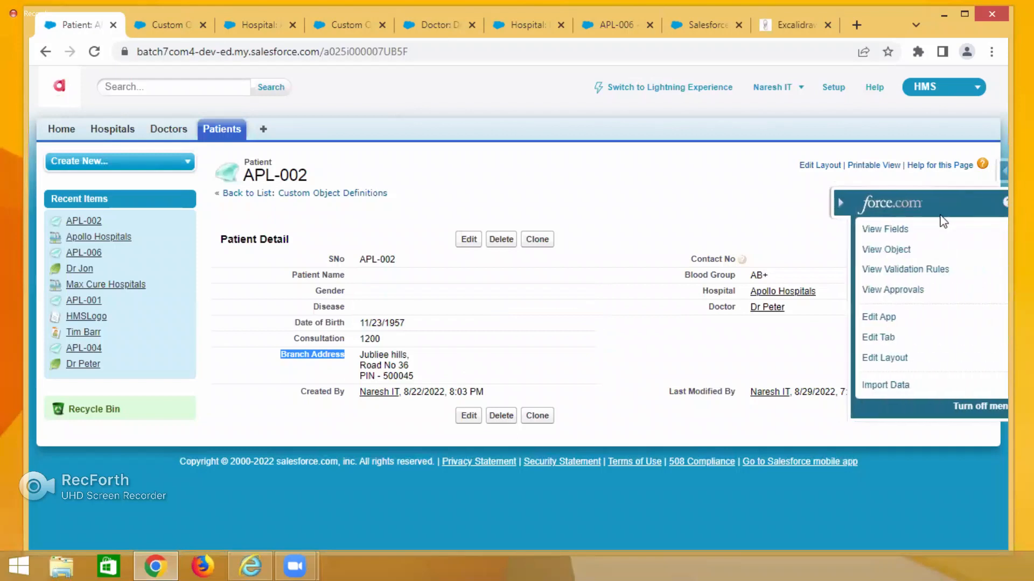
click(877, 230)
click(797, 27)
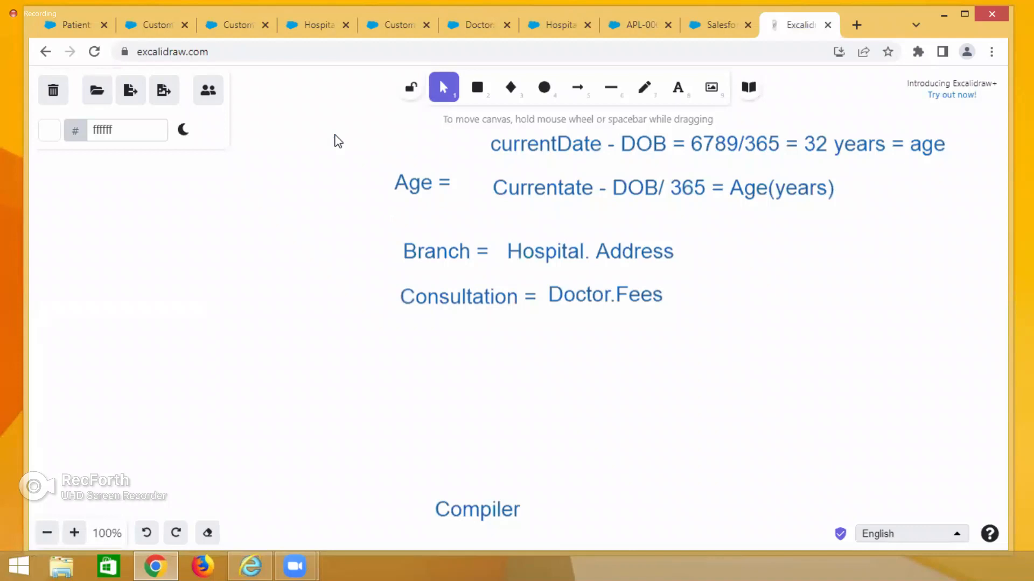
click(78, 25)
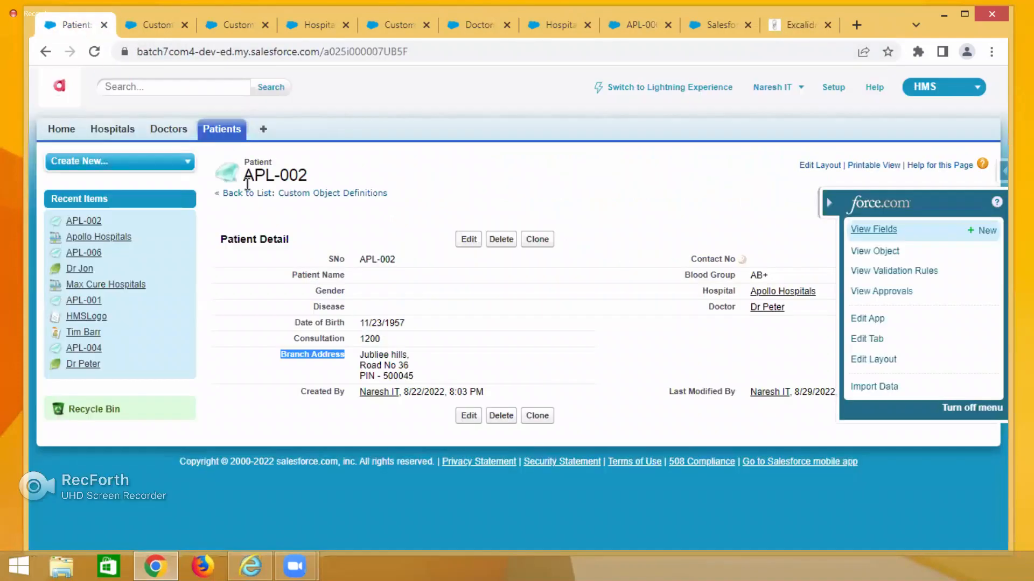
Start another Formula custom field on the Patient object.
click(156, 25)
click(464, 92)
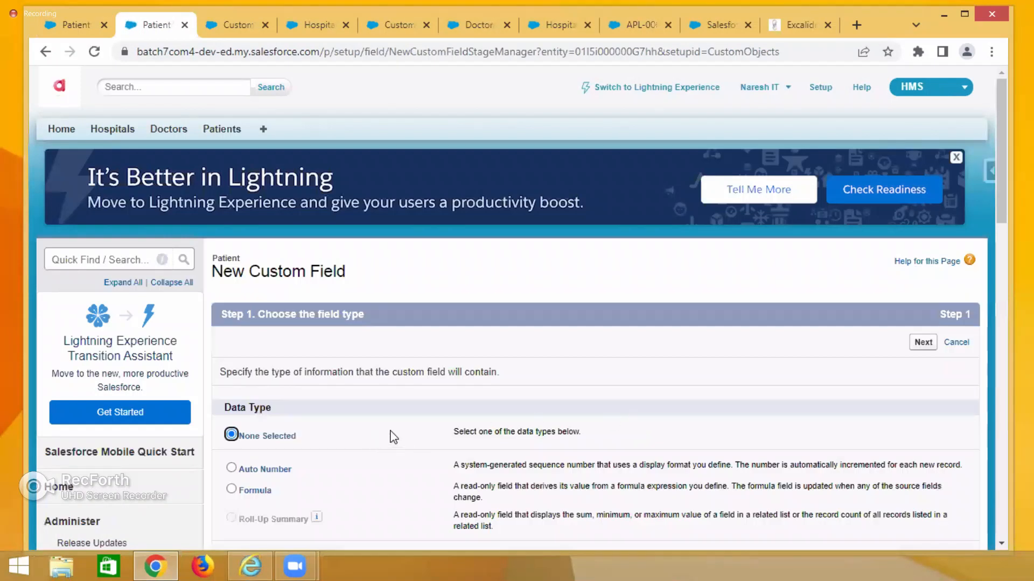
scroll(560, 403, down, 3)
scroll(503, 399, down, 3)
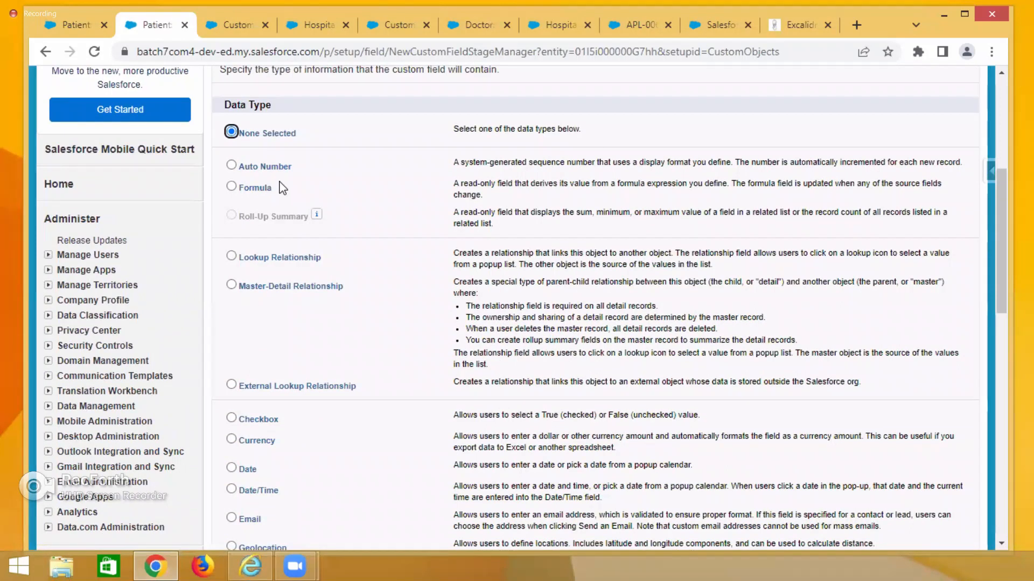
click(231, 186)
scroll(637, 356, up, 6)
click(920, 266)
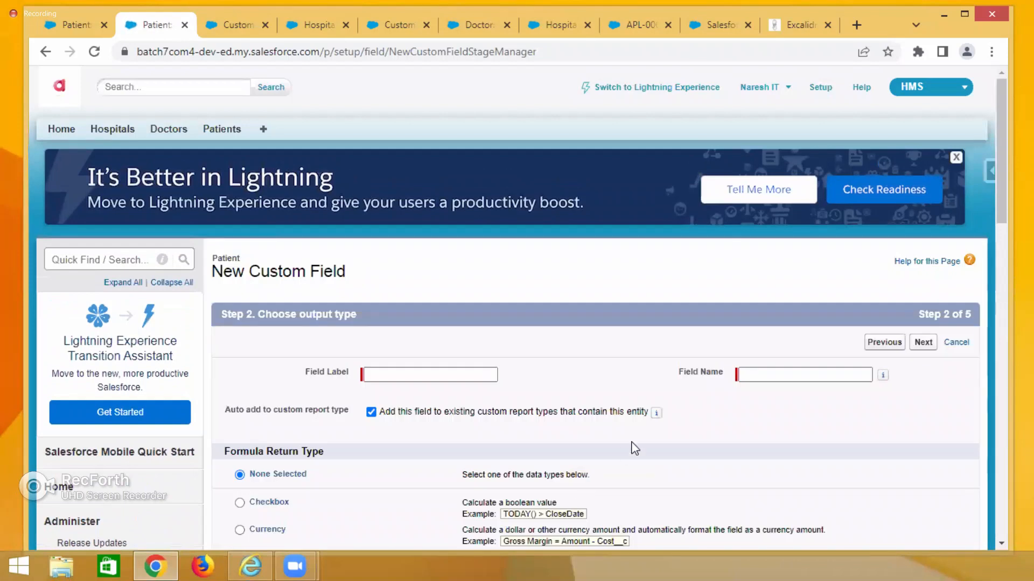
Label the new formula field Age, with the field name Age.
scroll(630, 445, down, 1)
click(393, 298)
click(393, 295)
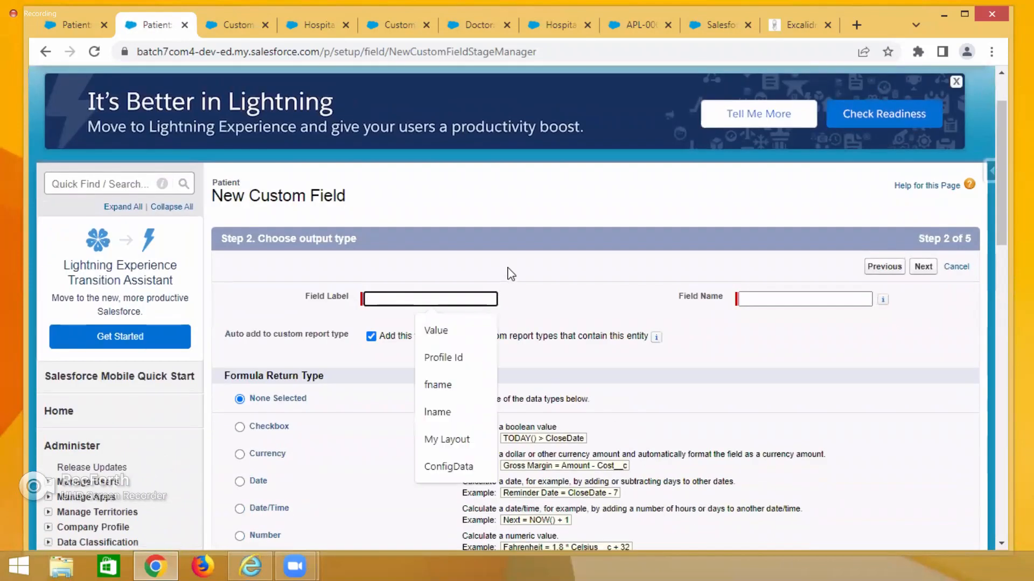
text(Age)
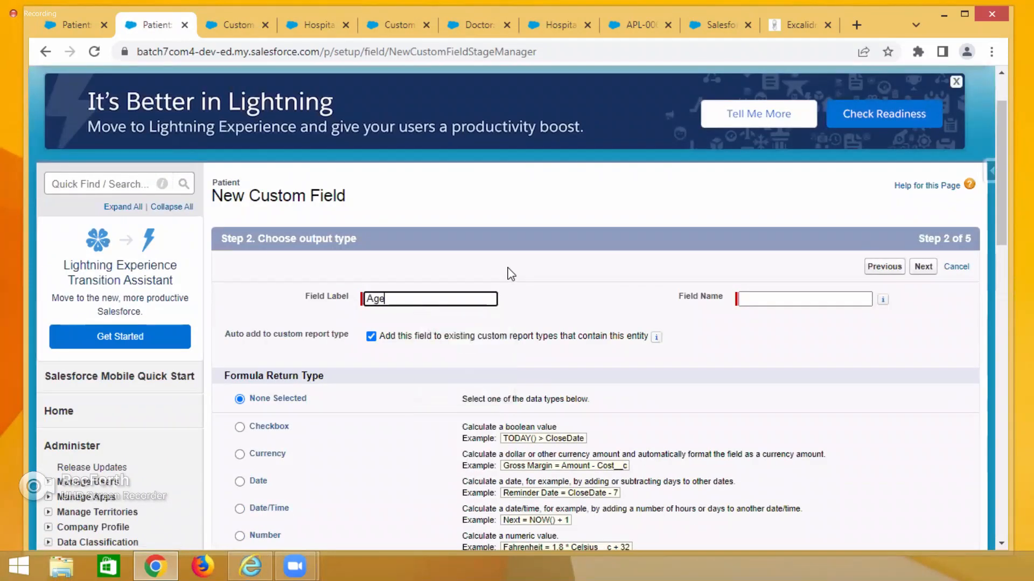
click(758, 292)
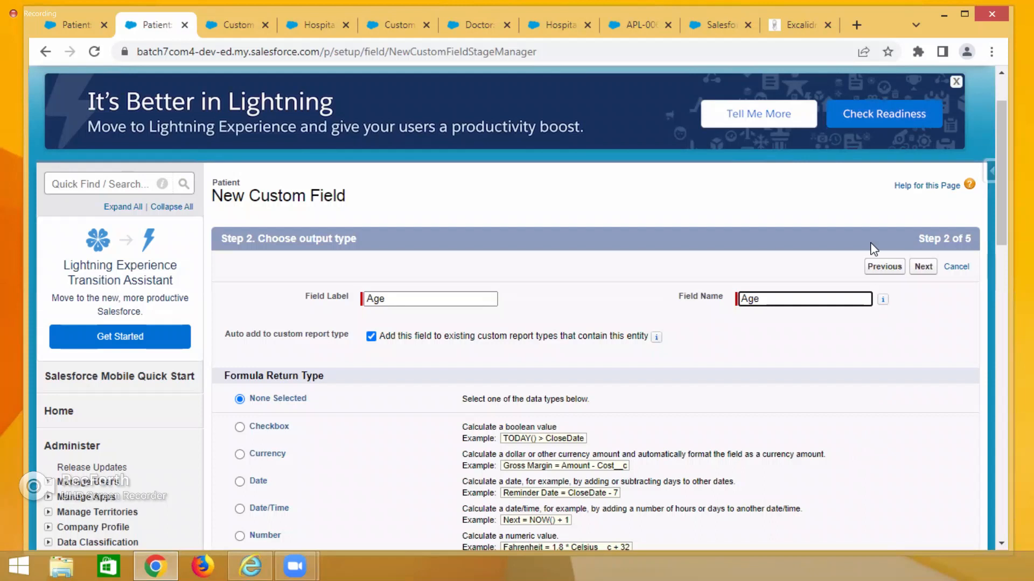
Choose Number as the Age formula return type with 0 decimal places.
click(801, 27)
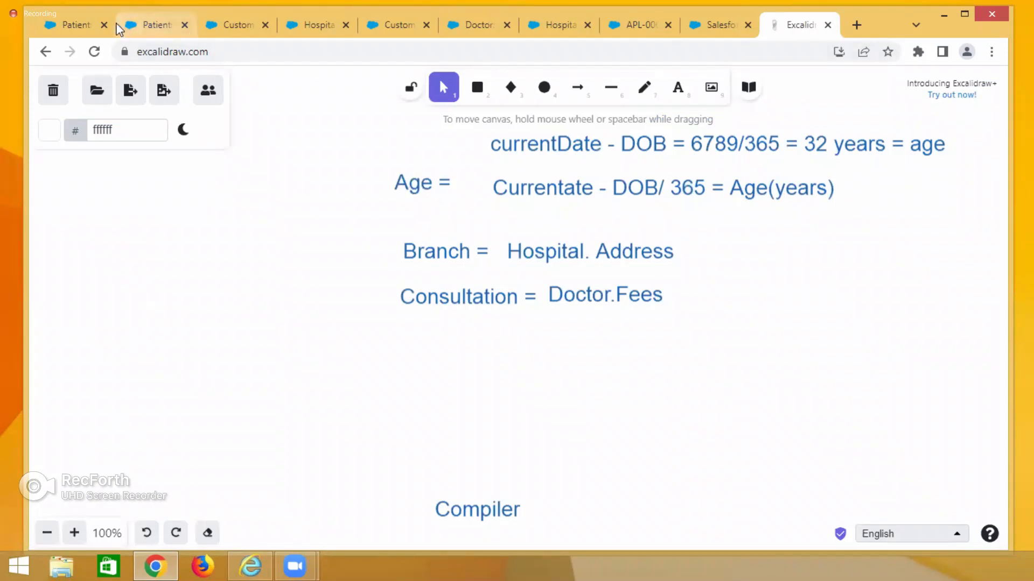
click(70, 25)
click(146, 19)
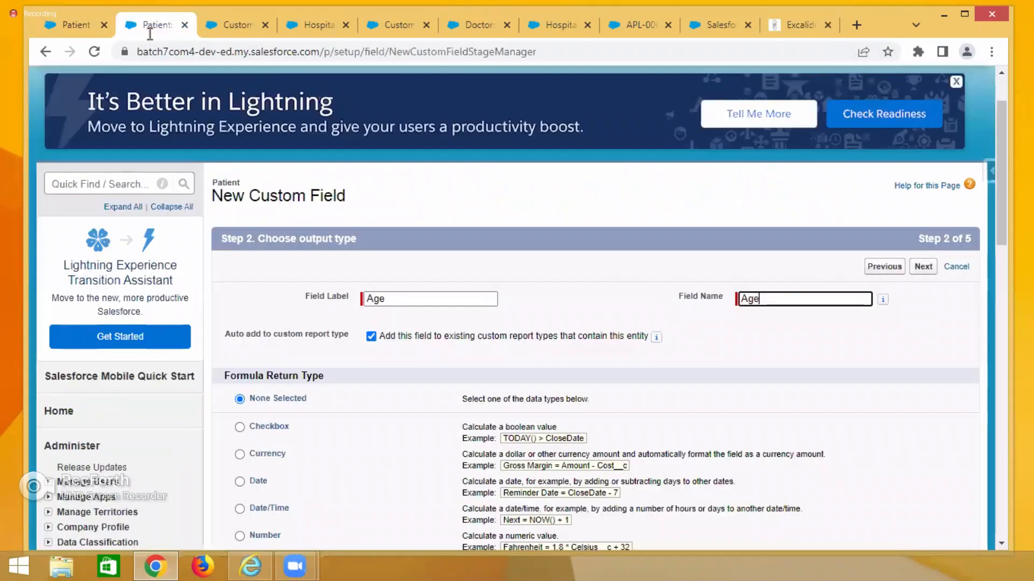
scroll(242, 323, down, 4)
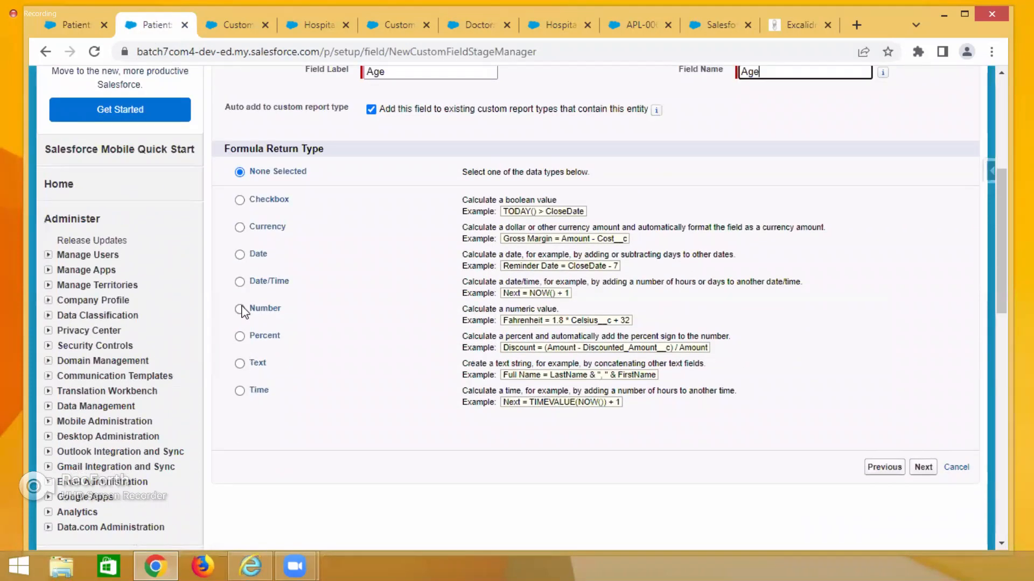
click(241, 310)
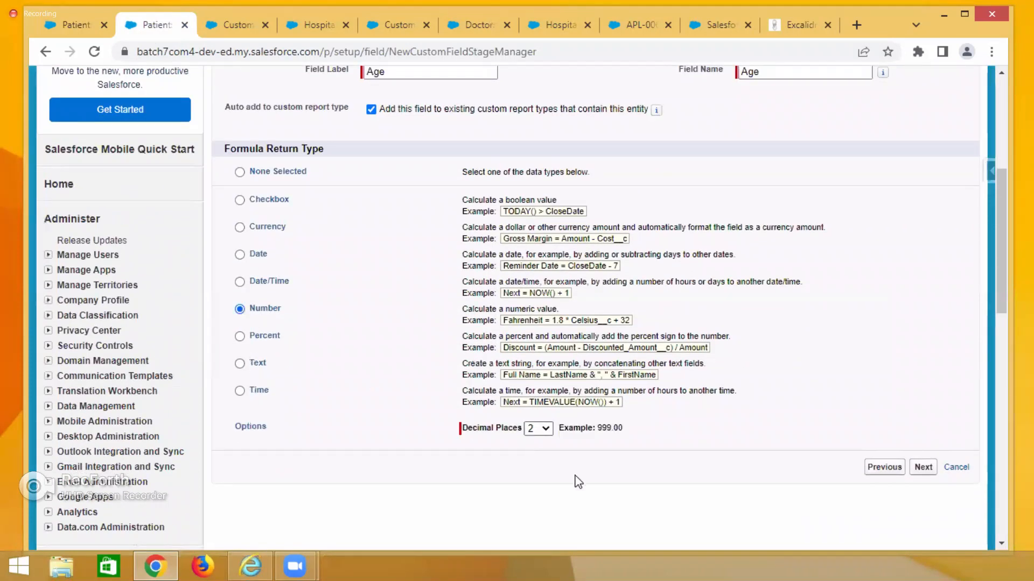
click(545, 429)
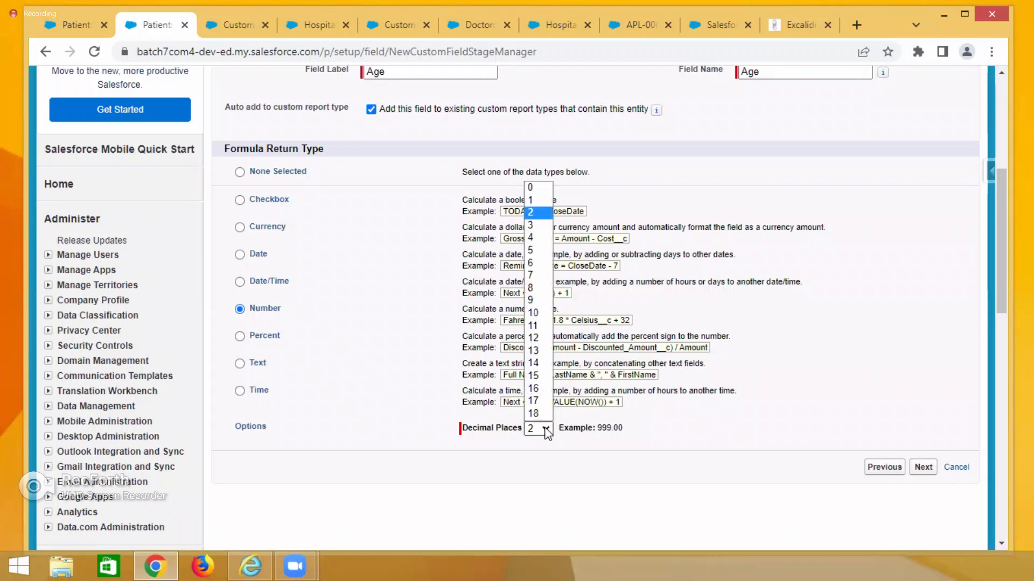
click(530, 189)
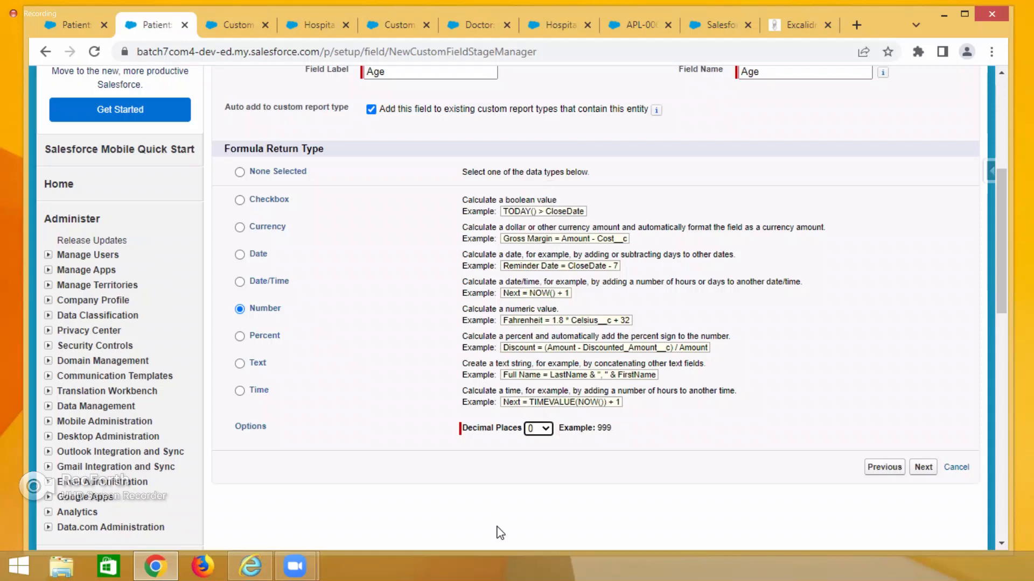
Continue to the Age formula editor, checking the age calculation notes.
click(924, 468)
scroll(559, 435, down, 3)
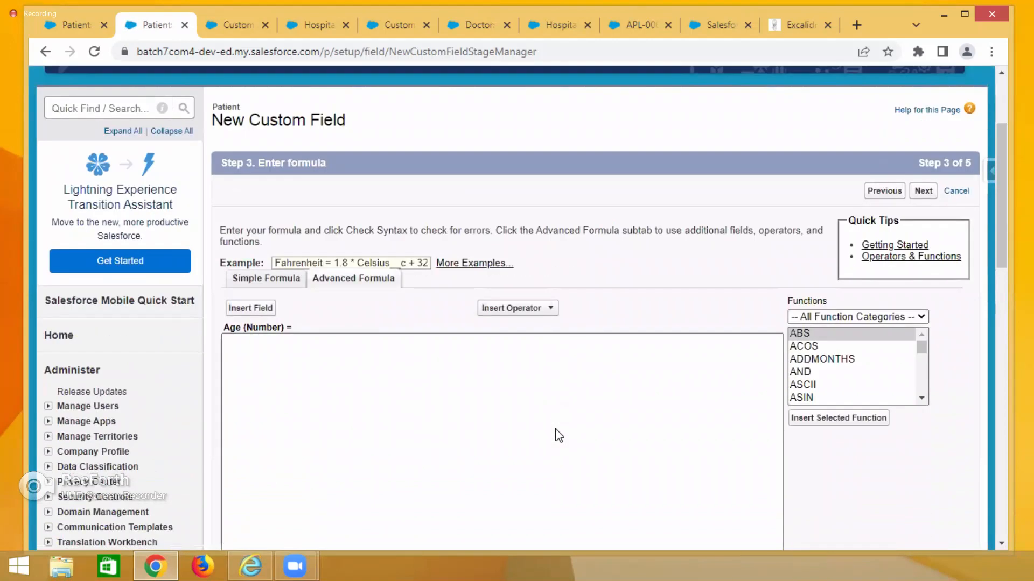
click(796, 24)
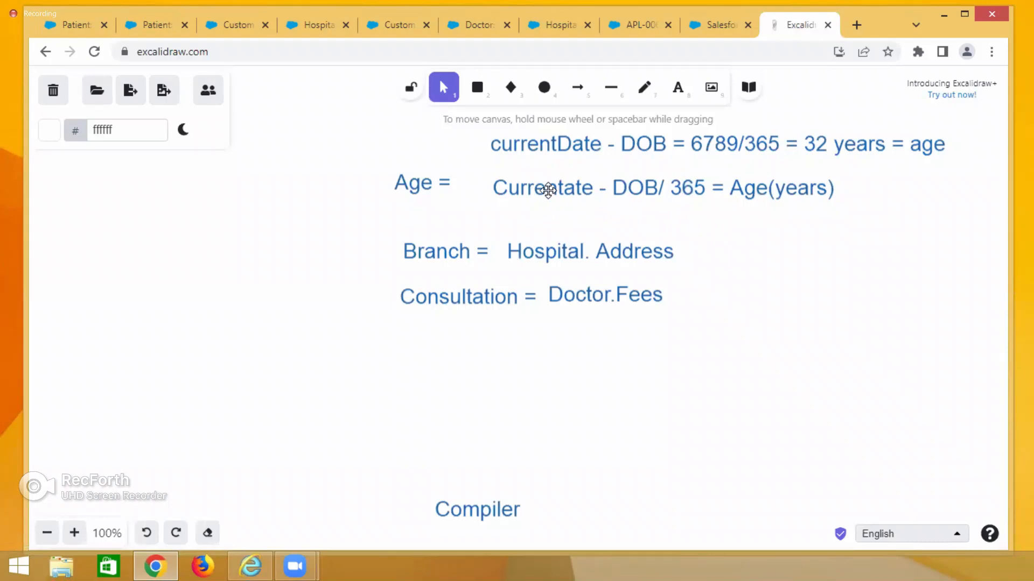
click(79, 27)
click(155, 25)
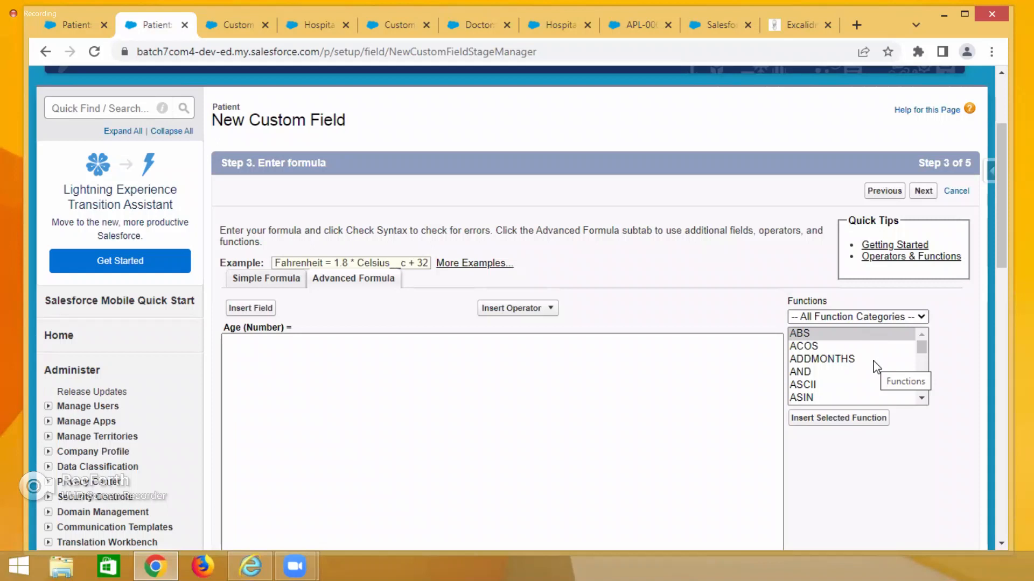
Examine the descriptions of functions in the formula function list.
click(833, 346)
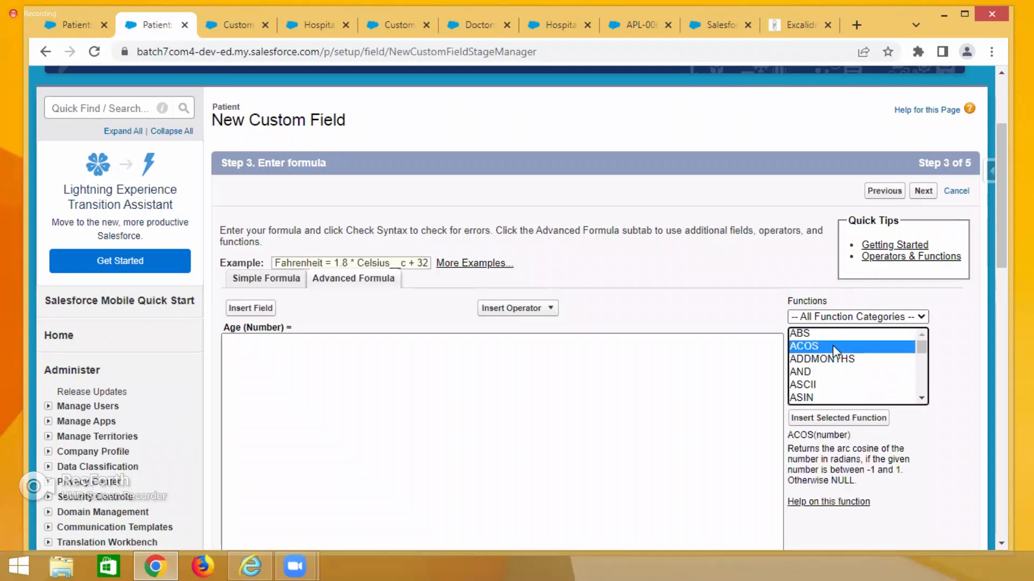
click(805, 335)
drag(793, 433, 896, 450)
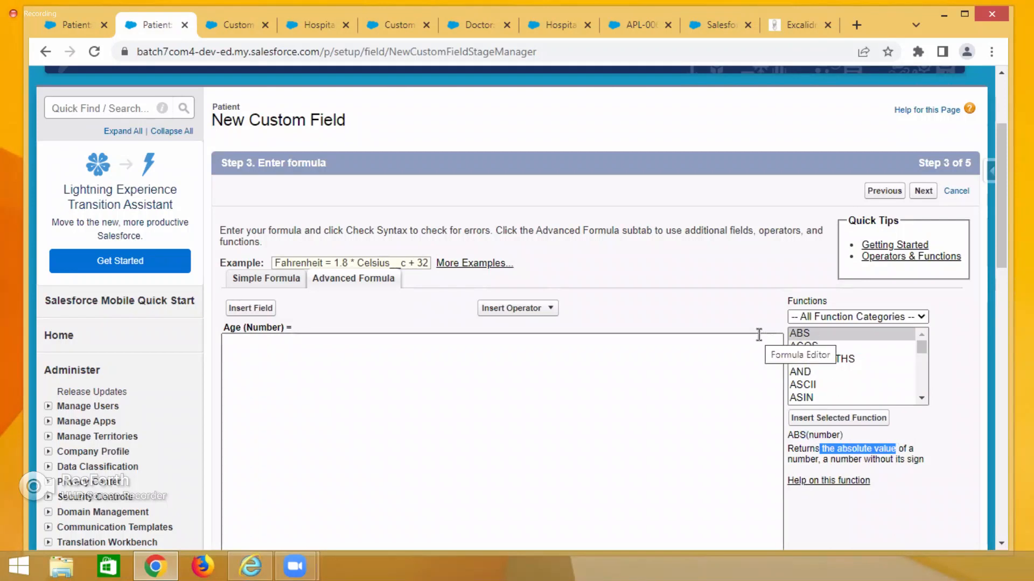
click(820, 347)
click(817, 372)
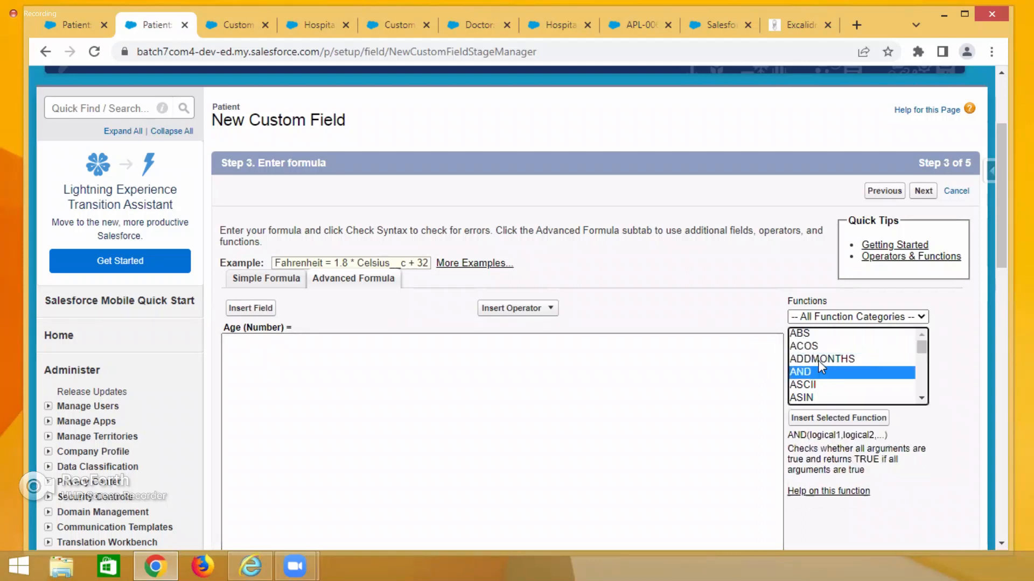
Examine the descriptions of date functions such as ADDMONTHS and DATEVALUE in the formula function list.
click(821, 358)
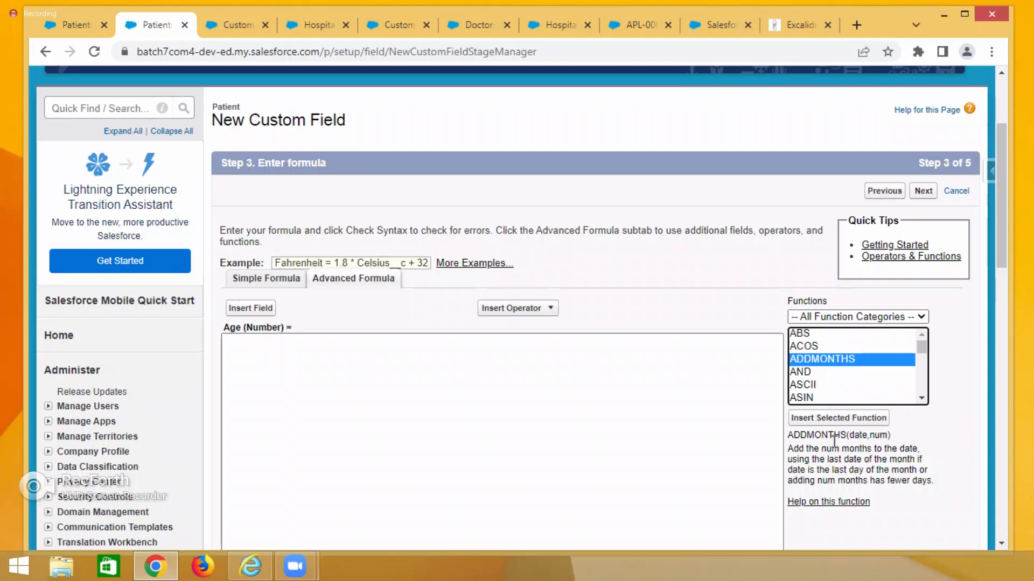
mouse_move(850, 435)
mouse_down()
mouse_move(873, 435)
mouse_move(861, 435)
mouse_up()
double_click(862, 435)
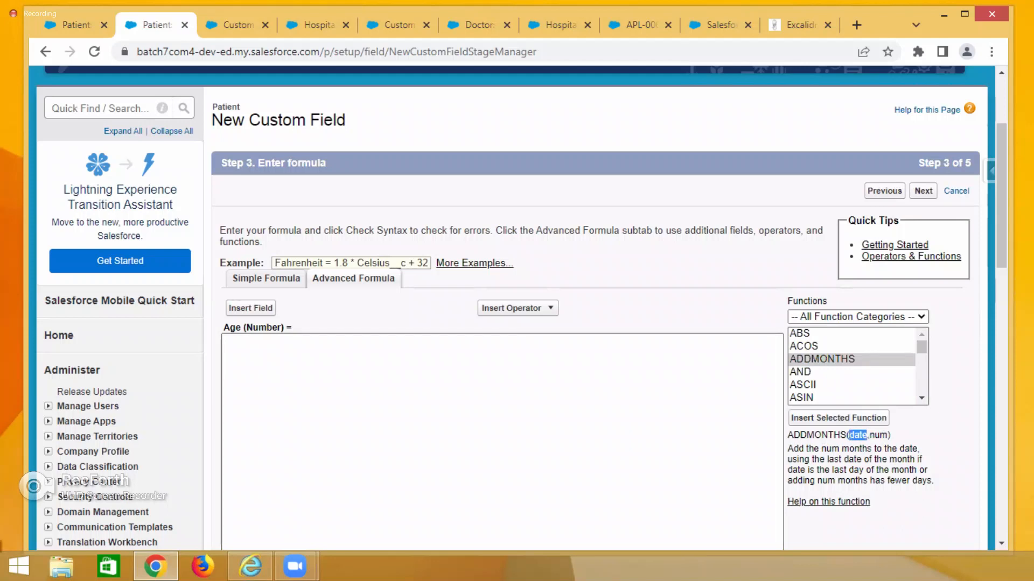
double_click(880, 435)
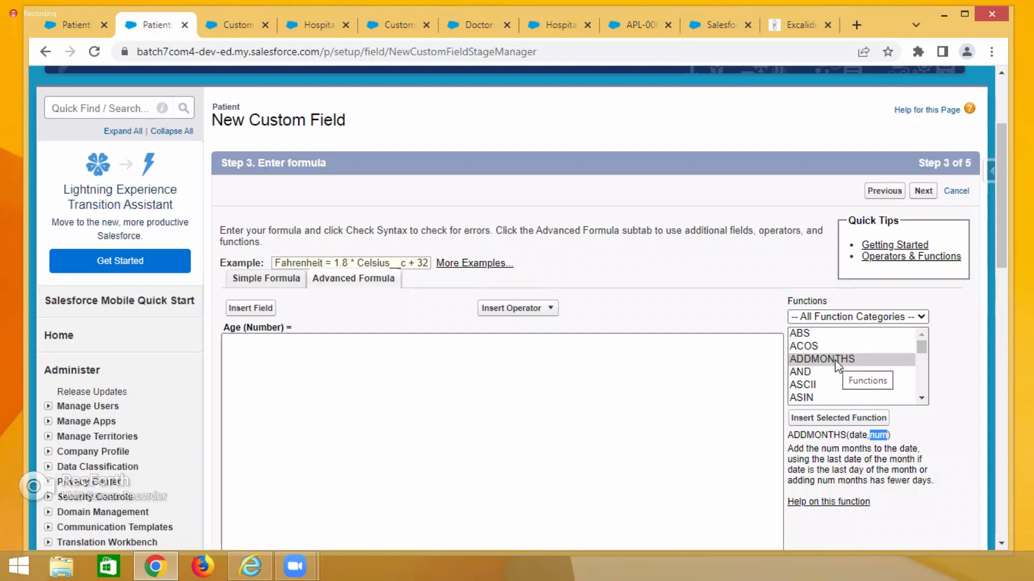
scroll(836, 366, down, 6)
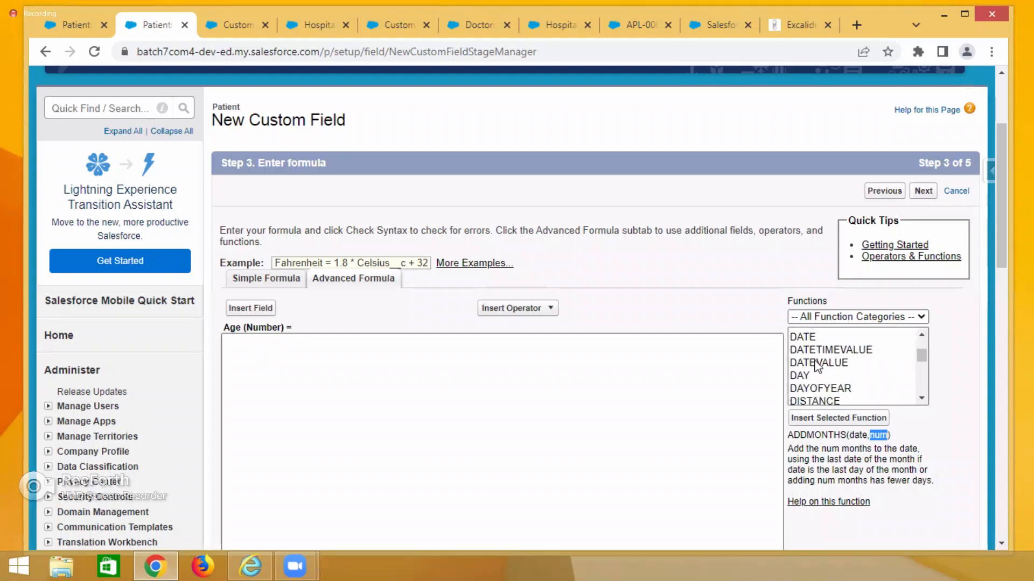
click(817, 363)
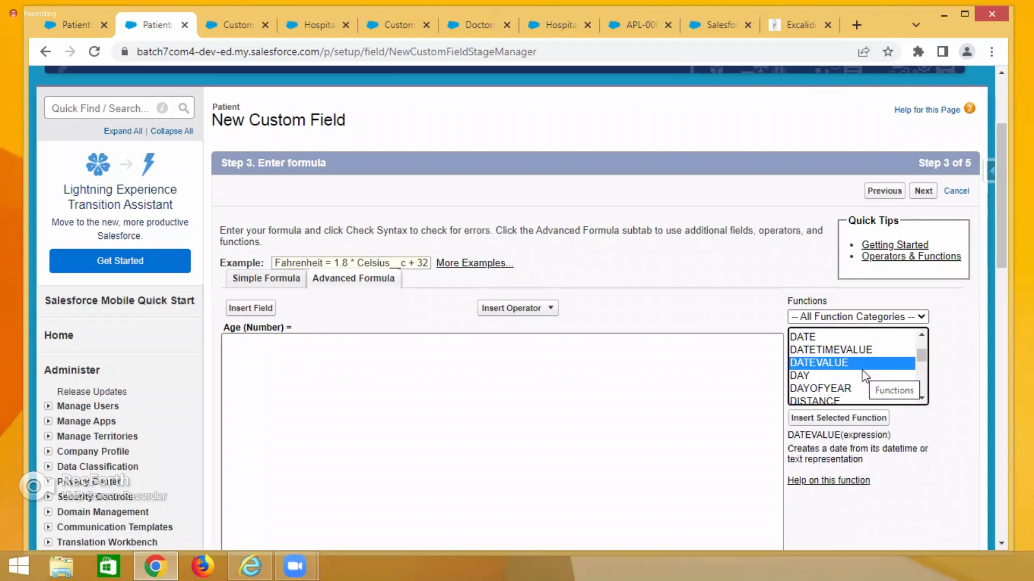
key(c)
key(c)
key(c)
key(c)
key(c)
key(c)
key(c)
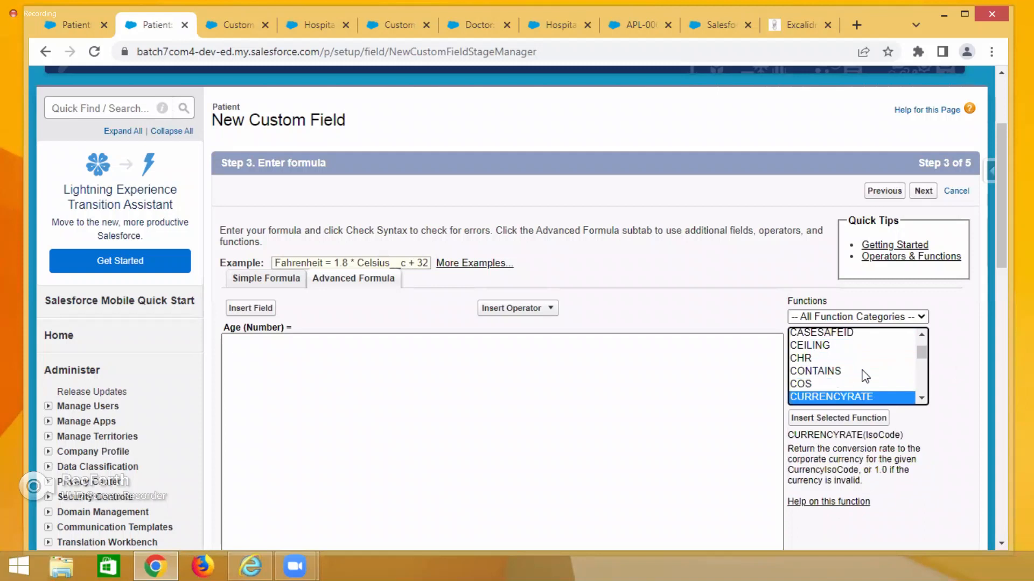
key(c)
key(t)
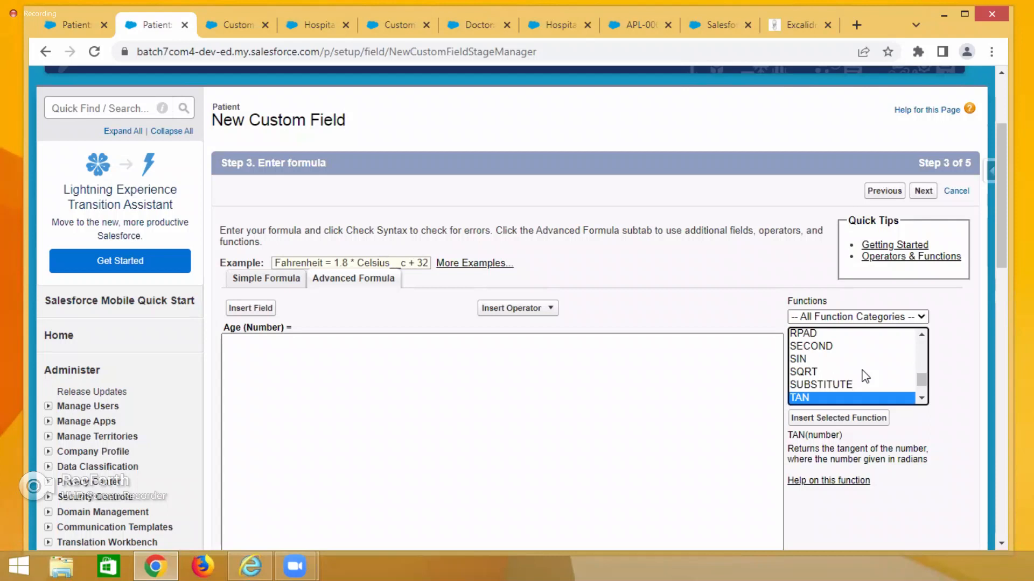
Insert the TODAY() function into the Age formula.
key(Down)
key(Down)
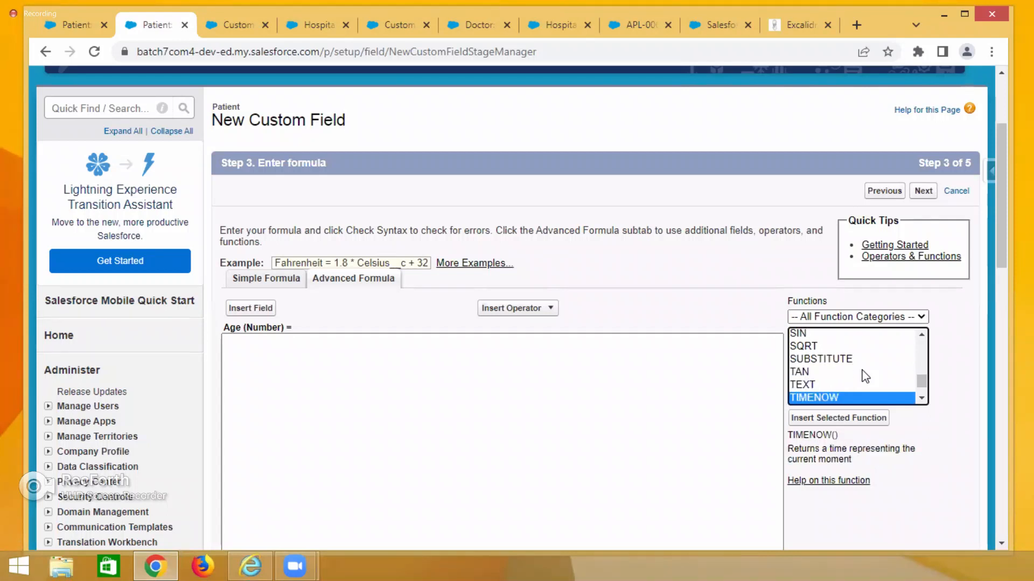
key(Down)
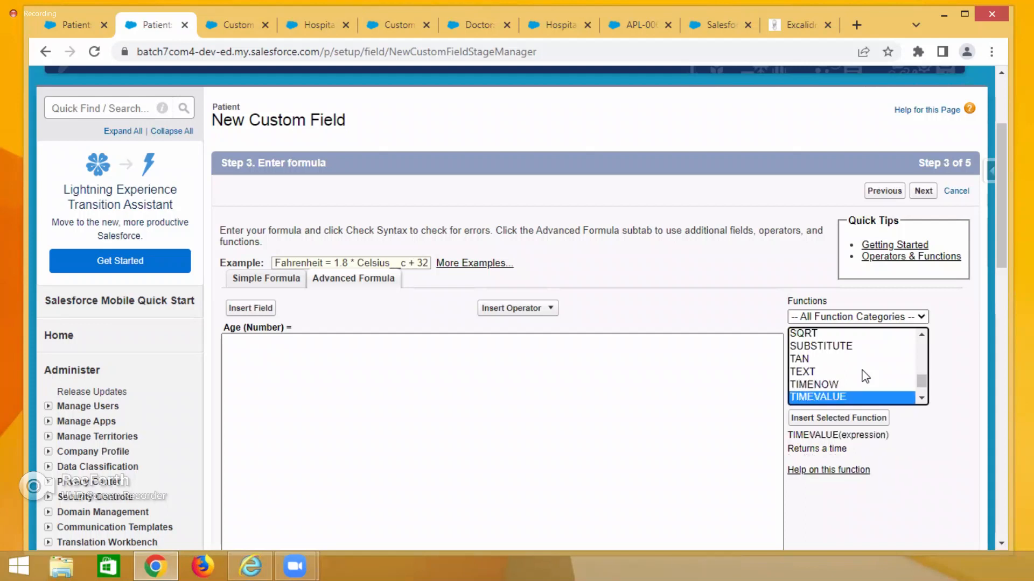
key(Down)
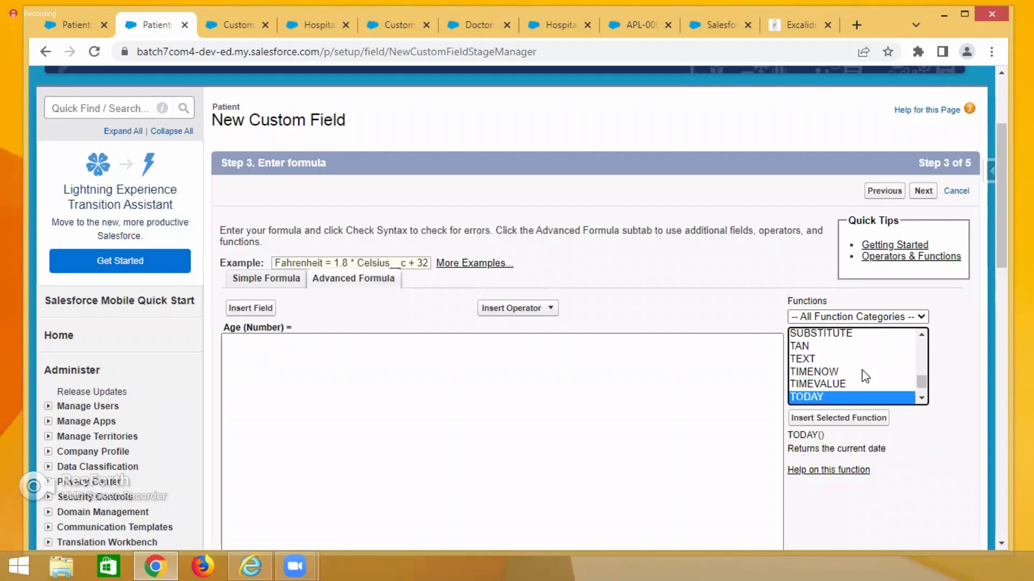
drag(788, 433, 874, 455)
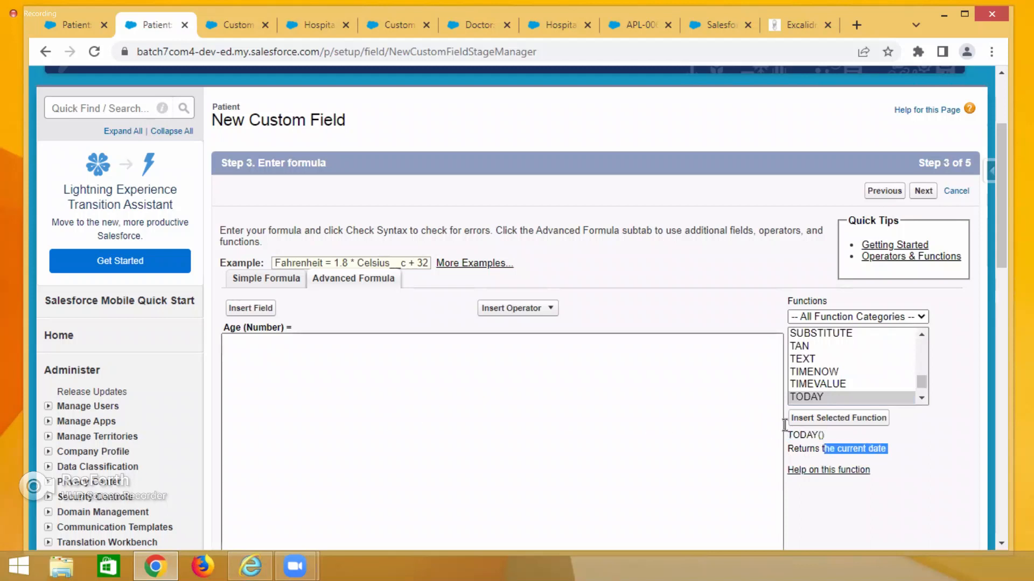
click(838, 417)
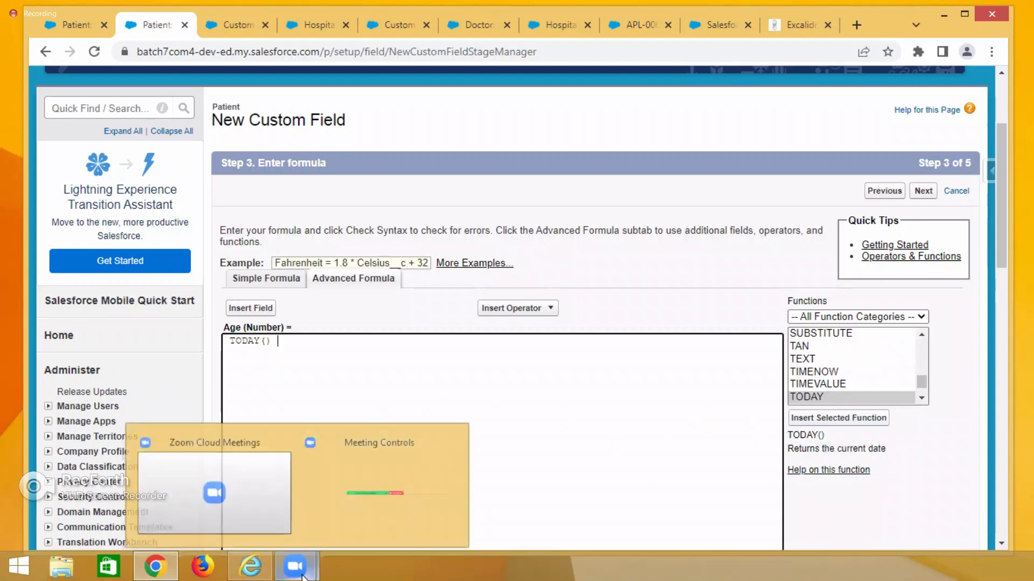
Insert a subtraction operator after TODAY() in the Age formula.
click(802, 21)
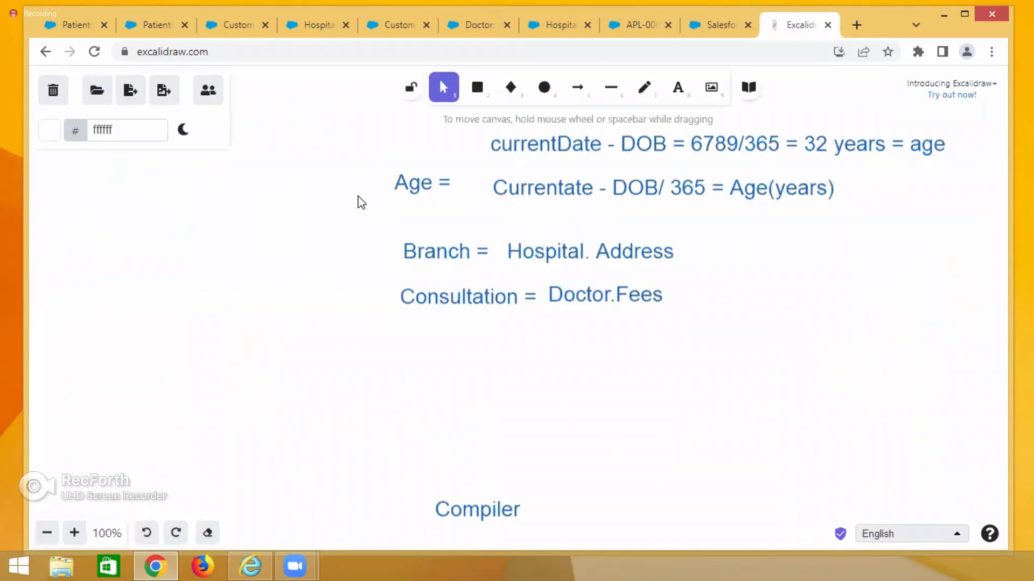
click(74, 21)
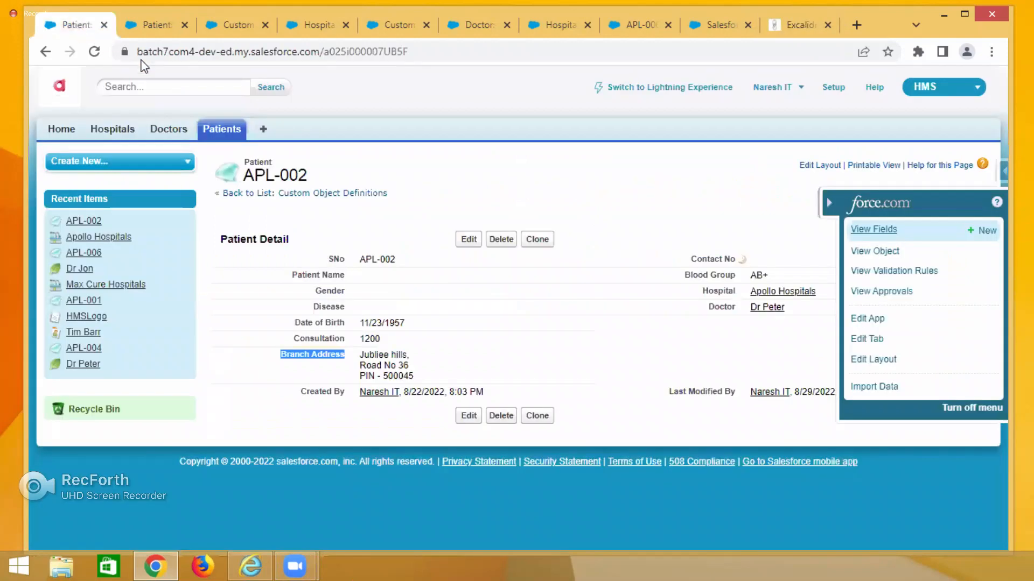
click(150, 23)
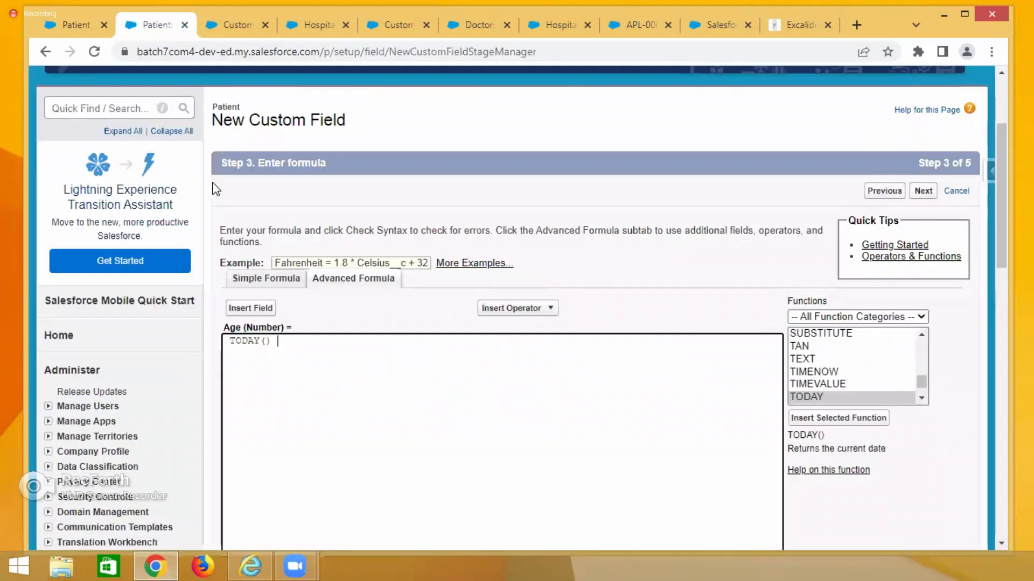
click(552, 309)
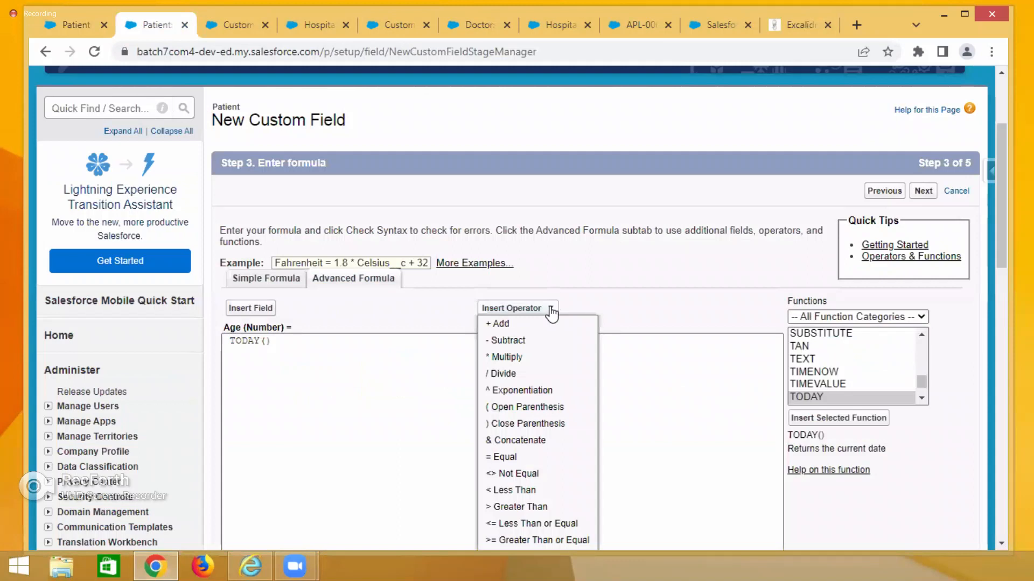
click(505, 341)
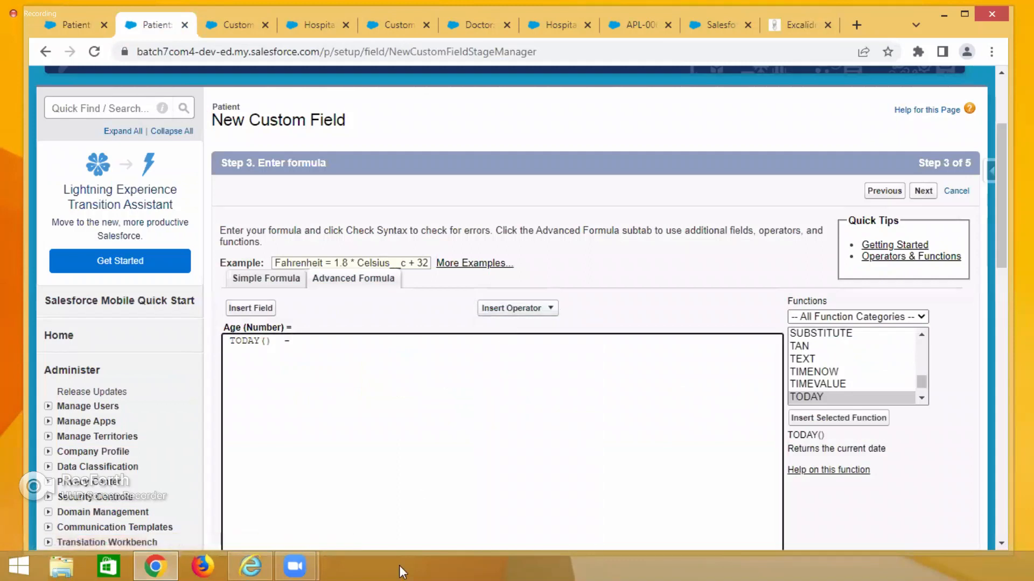
Insert the patient's Date of Birth field after the subtraction in the Age formula.
click(70, 22)
drag(295, 322, 353, 326)
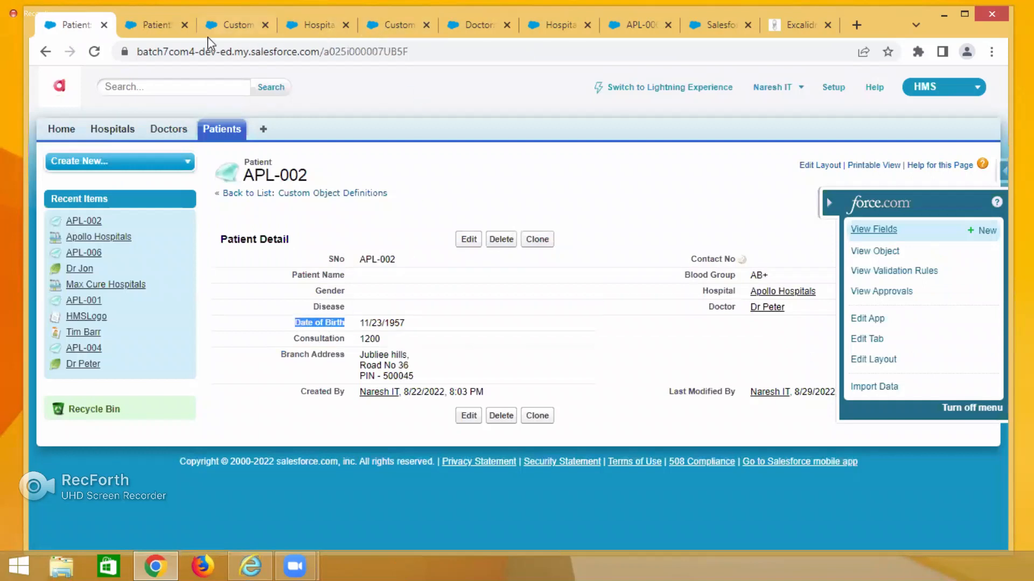
click(162, 25)
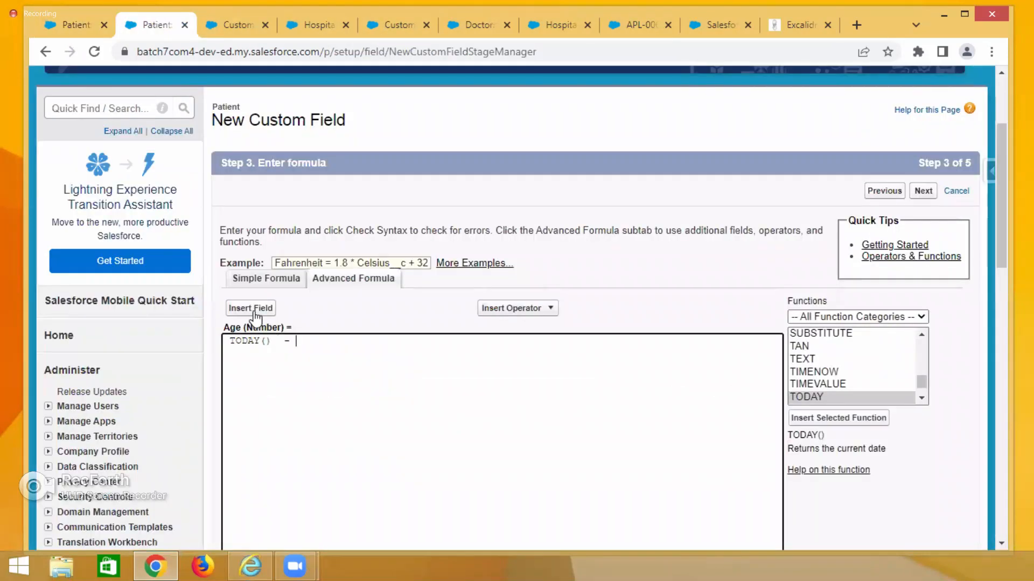
click(254, 313)
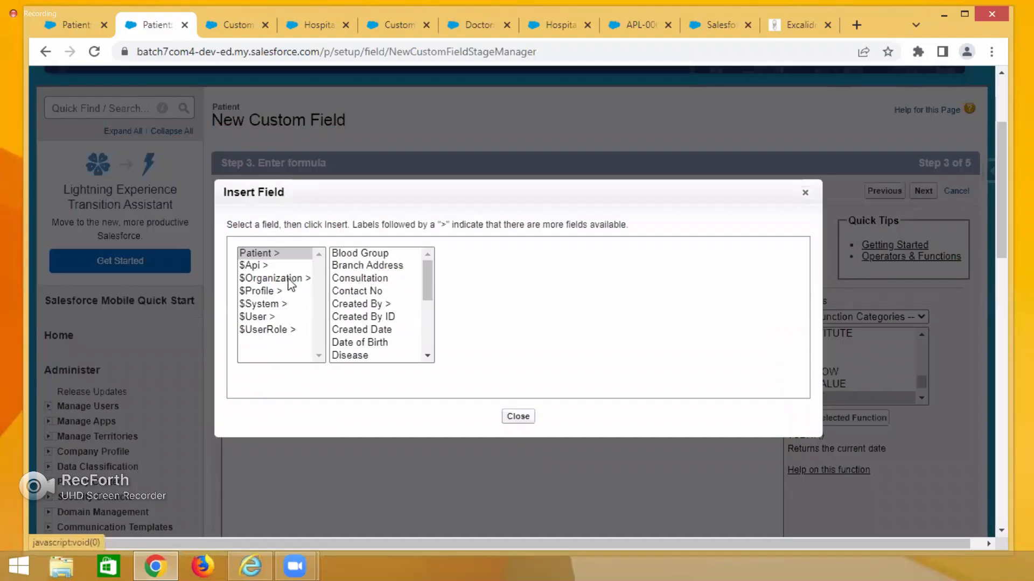
click(368, 342)
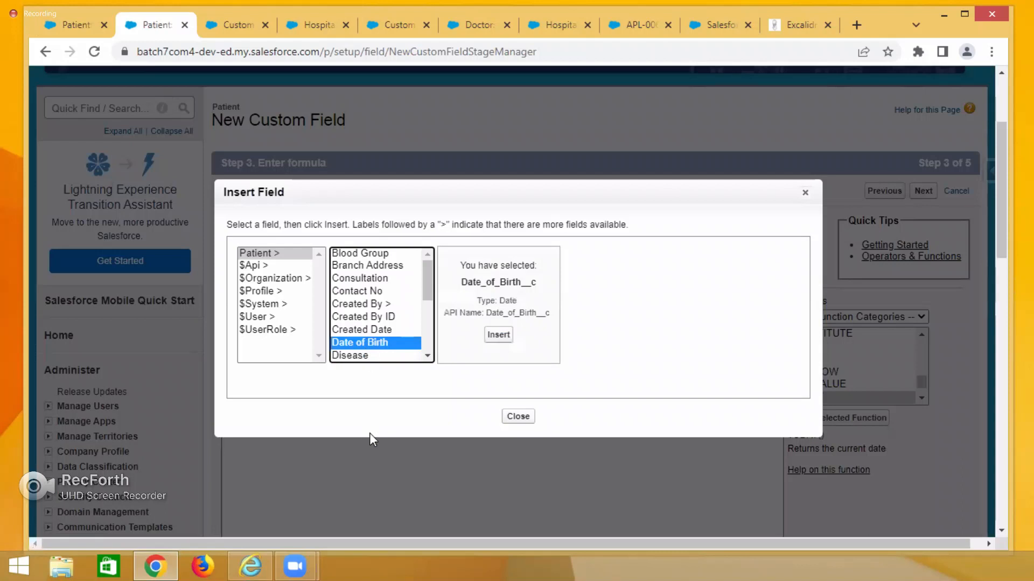
click(498, 334)
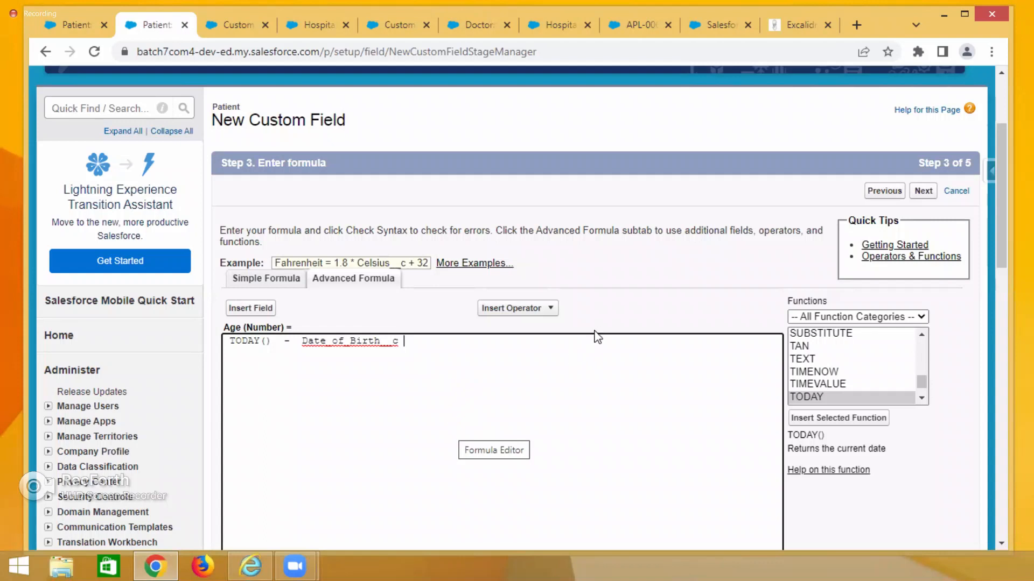
Add a division by 365 to the end of the Age formula.
click(550, 311)
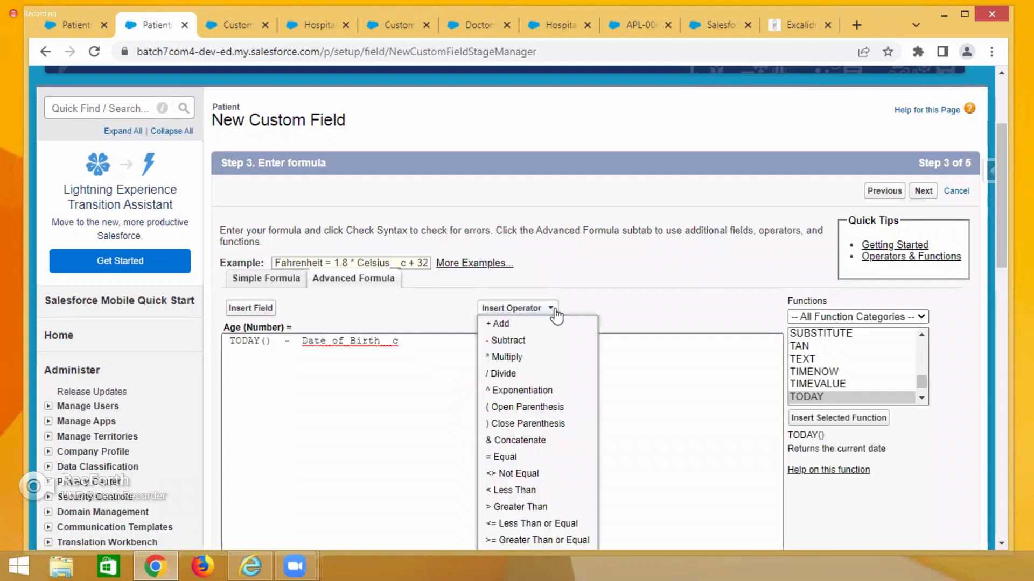
click(508, 373)
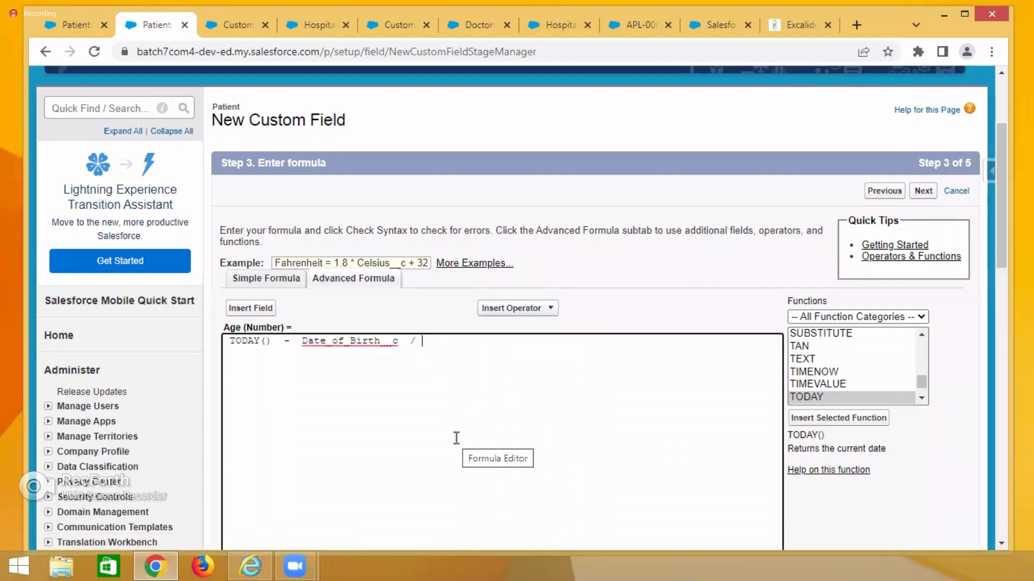
text(365)
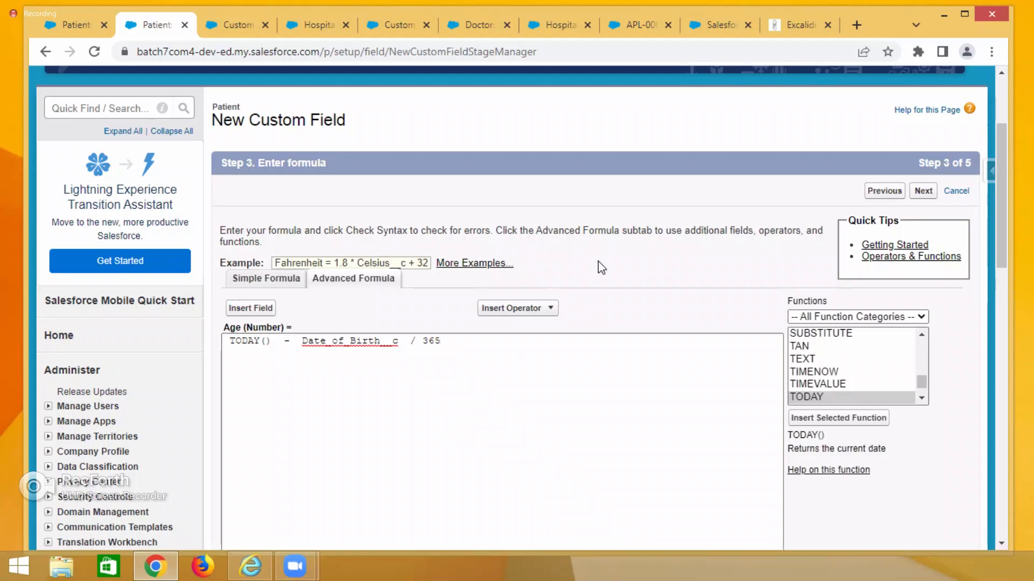
scroll(601, 268, down, 1)
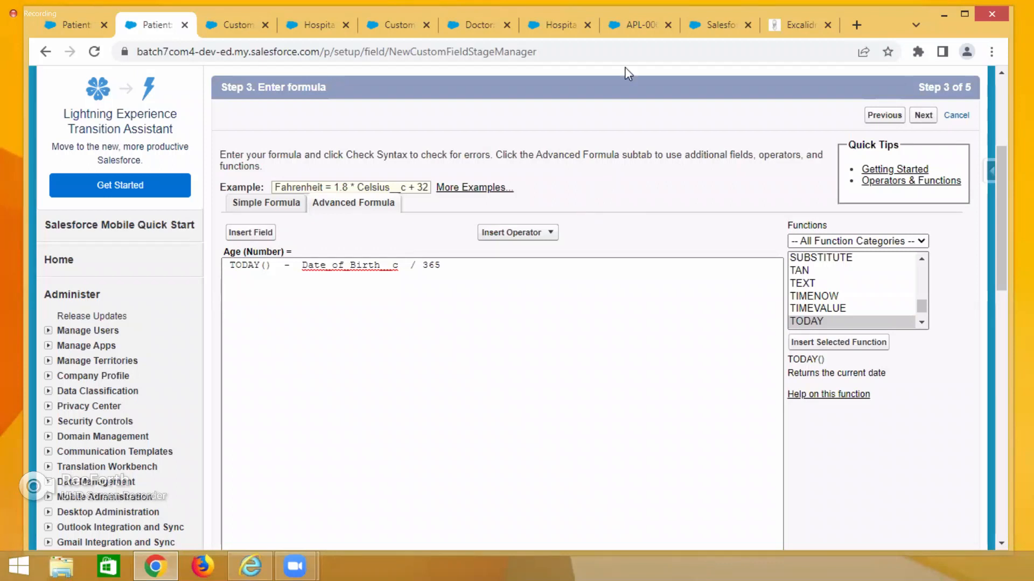
Switch to the Excalidraw whiteboard and write BODMAS below the Consultation note.
click(784, 17)
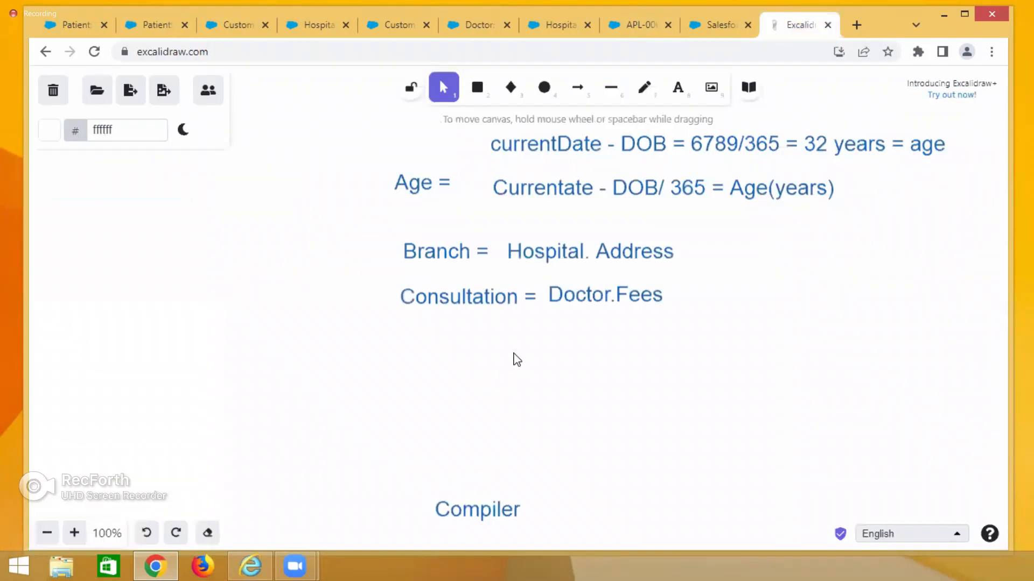
double_click(514, 356)
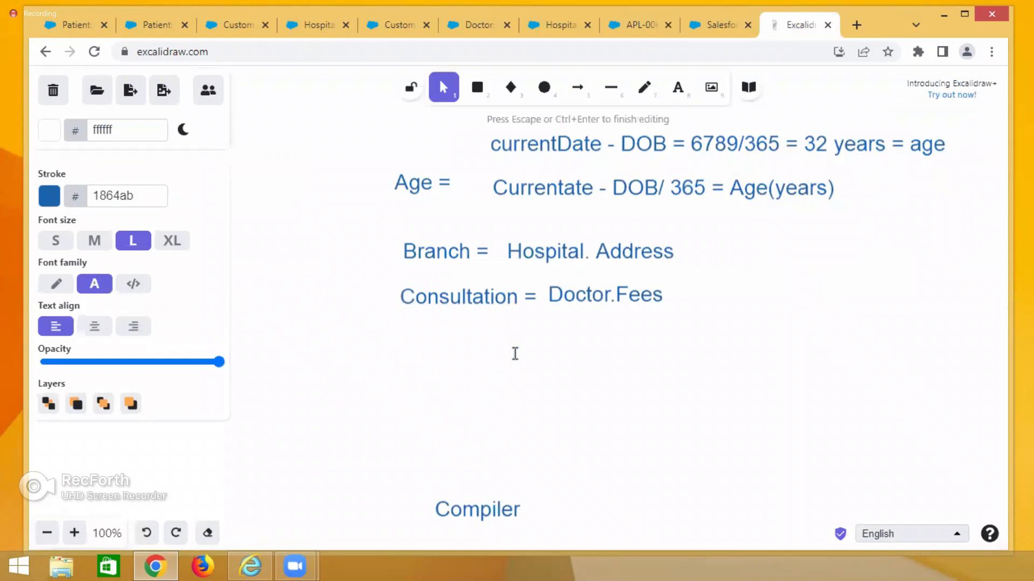
text(ODMAS)
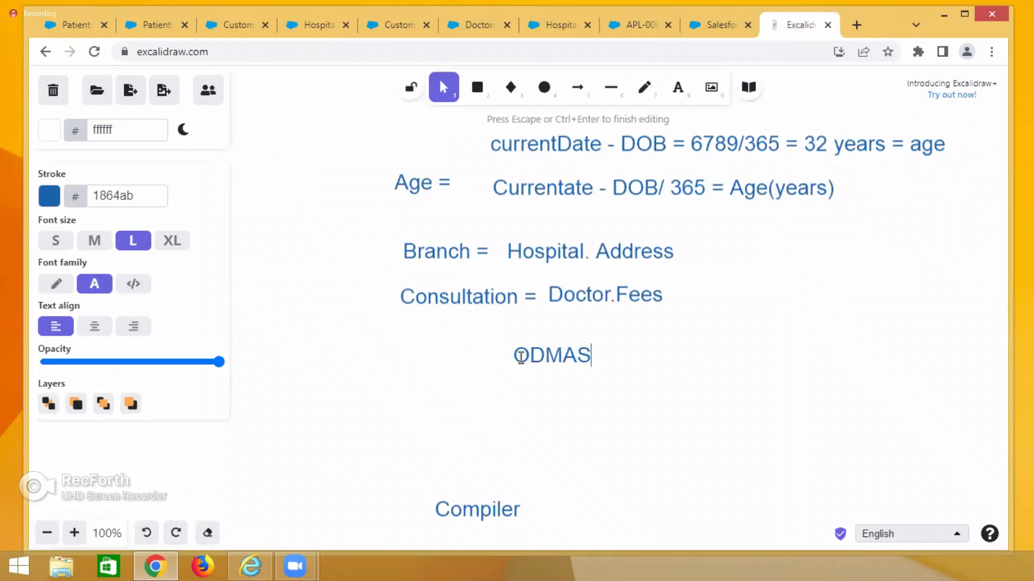
click(516, 354)
double_click(517, 355)
click(514, 355)
text(B)
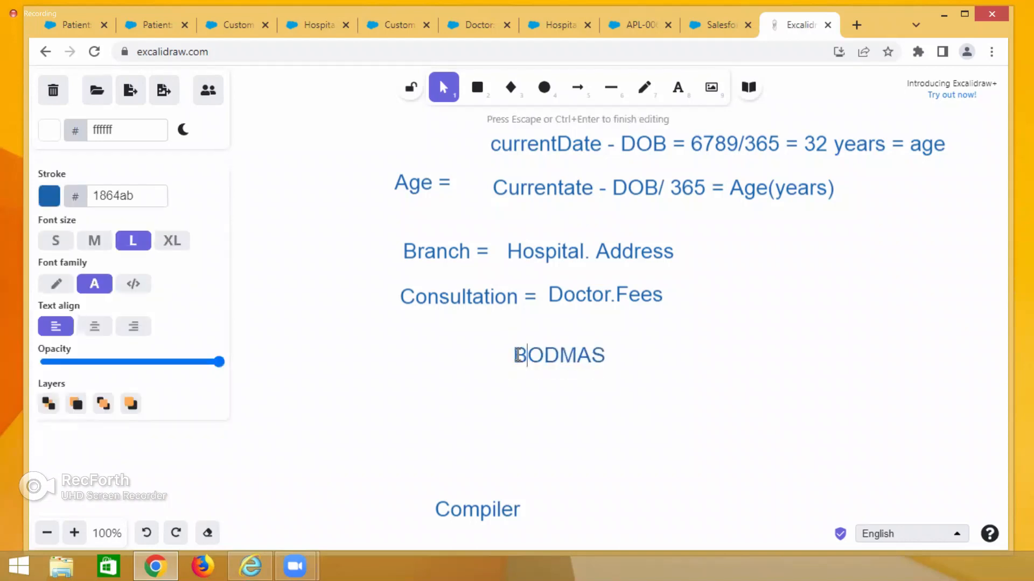
Write the example expression 2*4+6/7(6+90) under BODMAS and highlight the bracketed part.
double_click(508, 395)
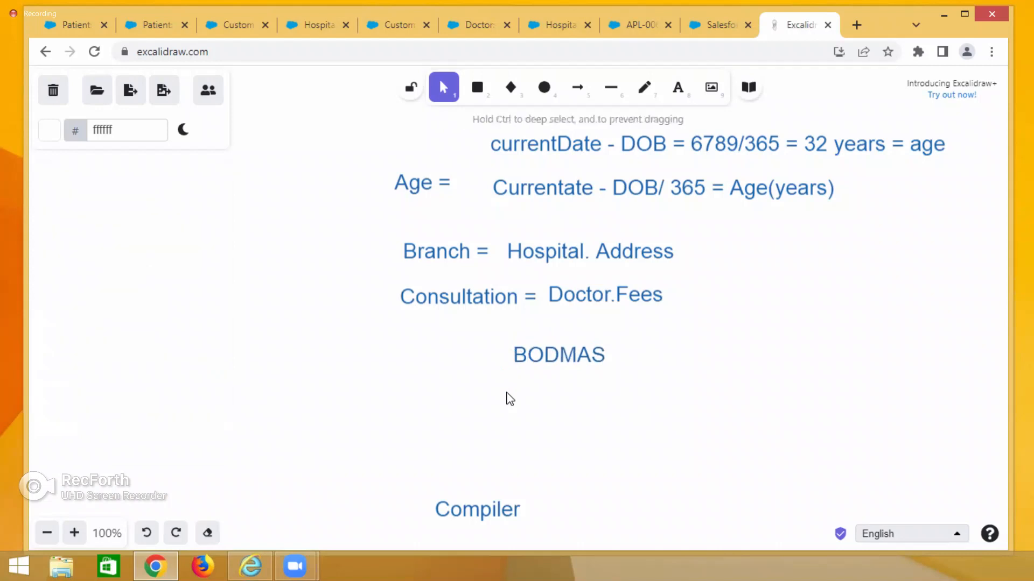
text(2)
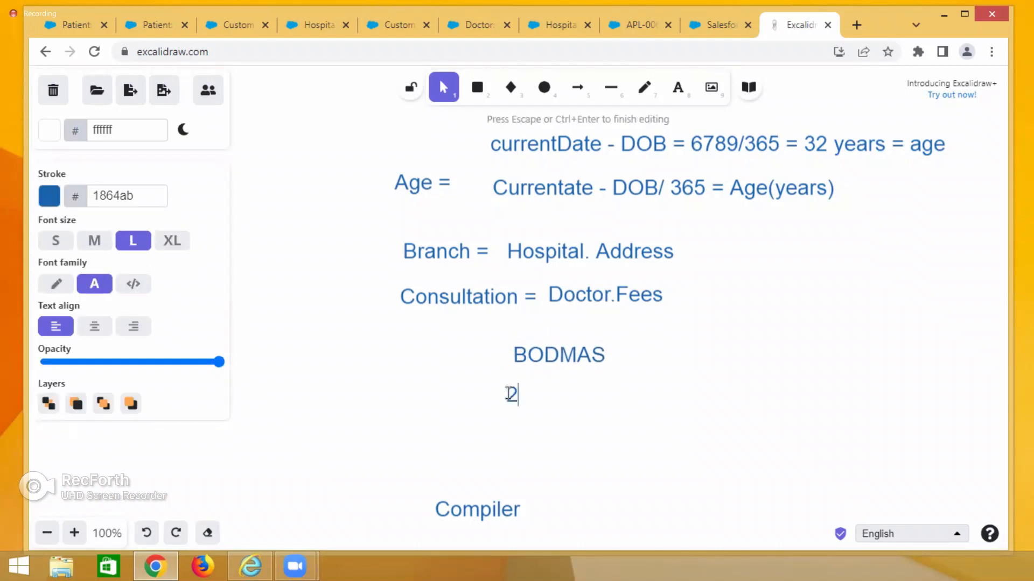
text(*4+6/7())
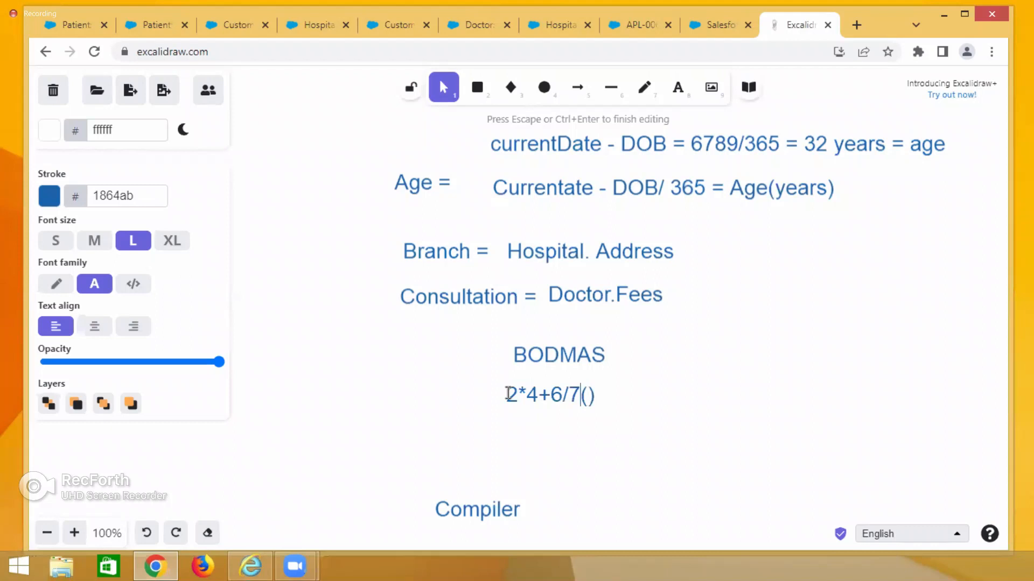
key(Right)
text(6+90)
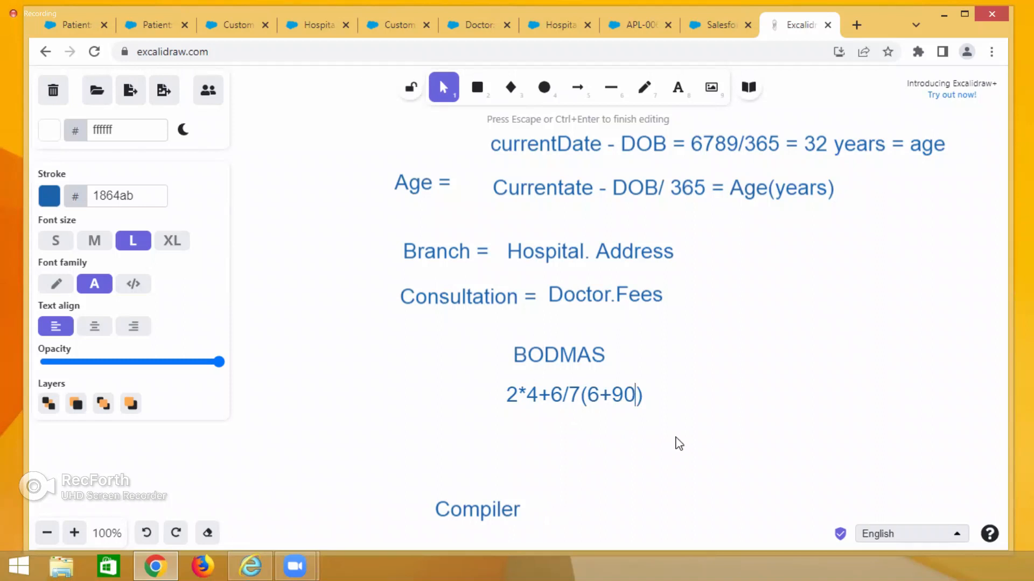
drag(582, 396, 648, 407)
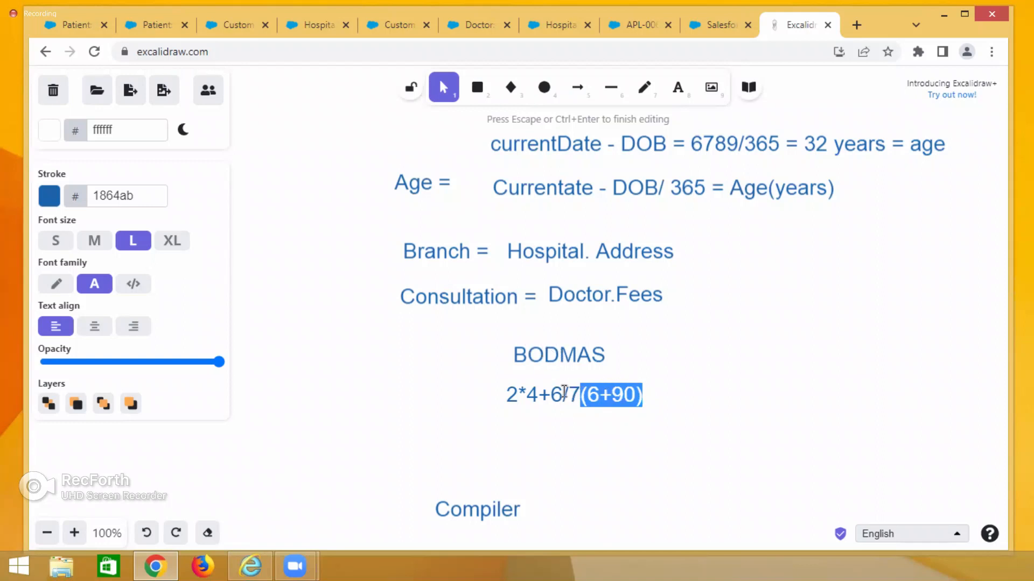
Compare the BODMAS example expression on the whiteboard with the operators in the Age formula.
drag(551, 395, 638, 401)
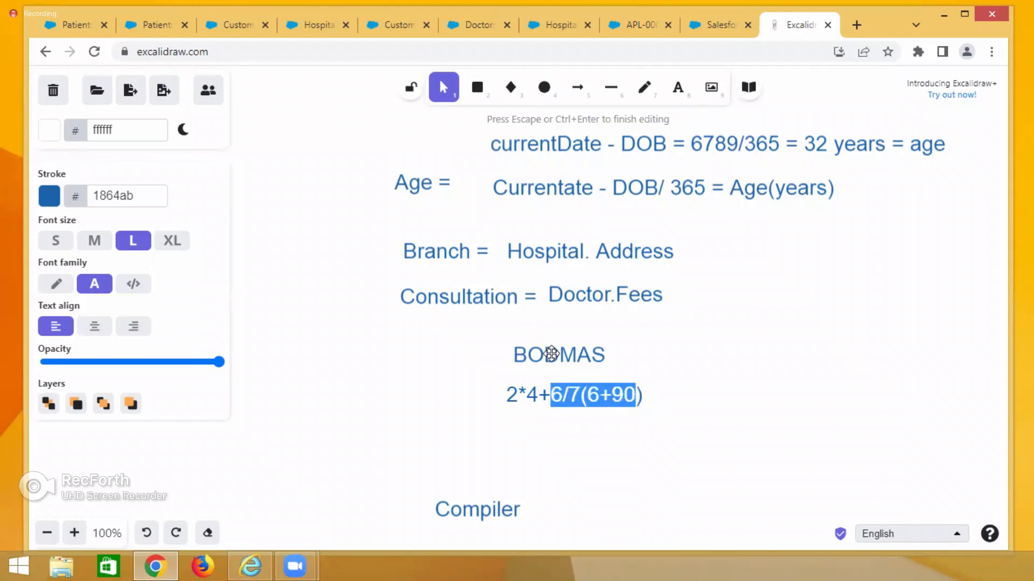
drag(506, 396, 537, 402)
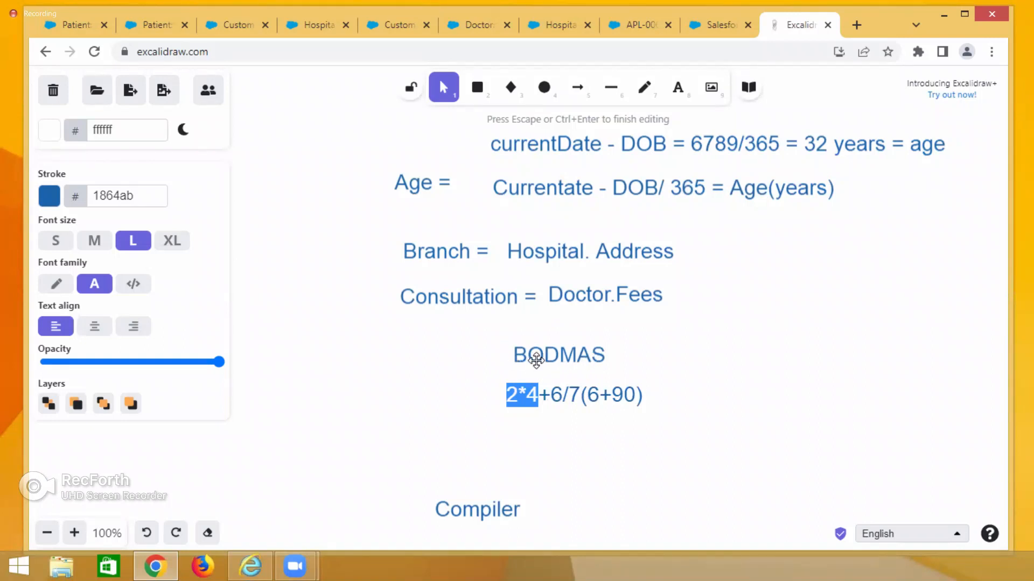
click(141, 26)
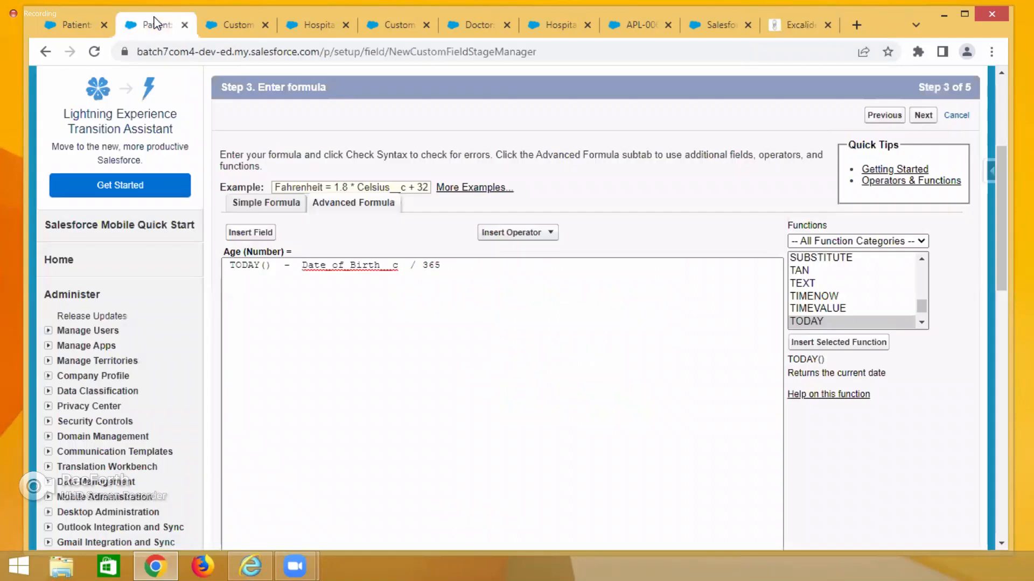
drag(278, 265, 293, 266)
drag(410, 266, 417, 267)
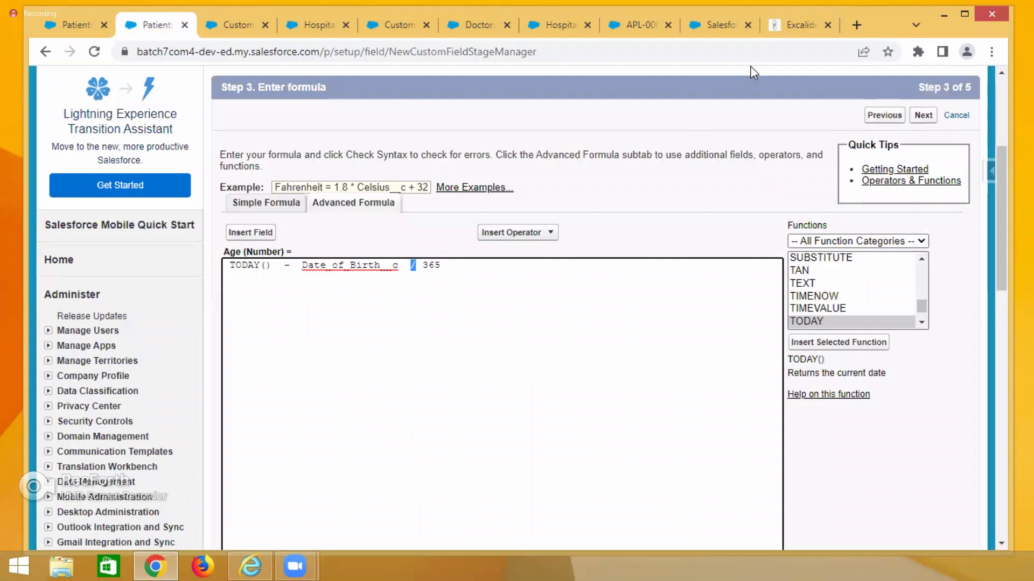
click(801, 25)
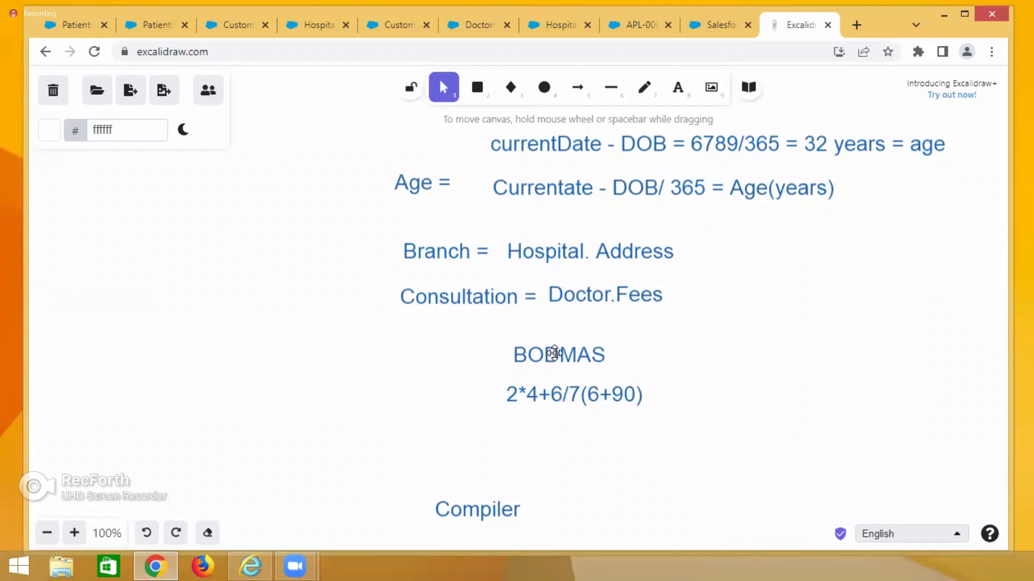
click(81, 25)
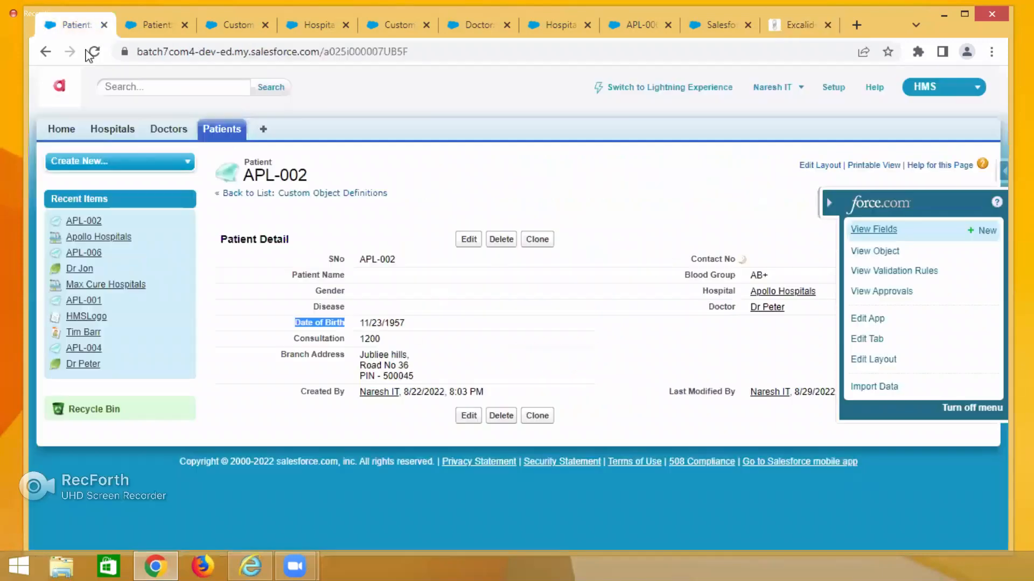
click(152, 34)
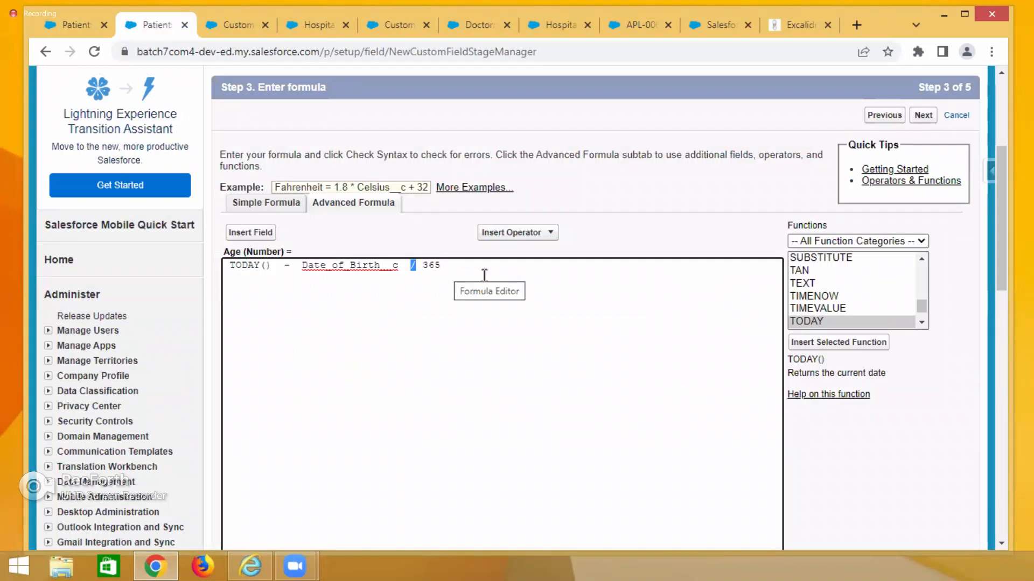
Wrap TODAY() - Date_of_Birth__c in parentheses in the Age formula and check the formula syntax.
click(230, 266)
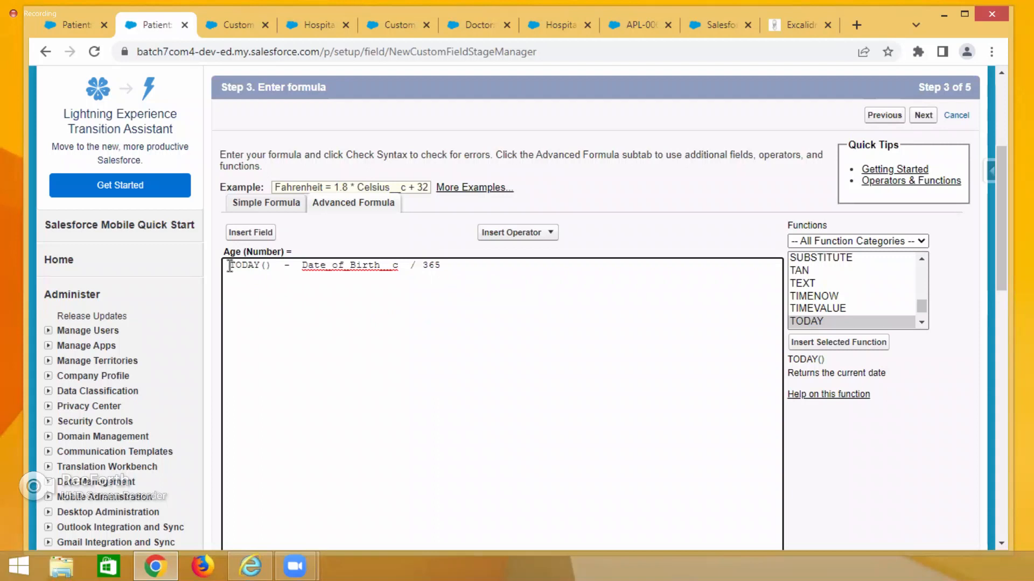
text(()
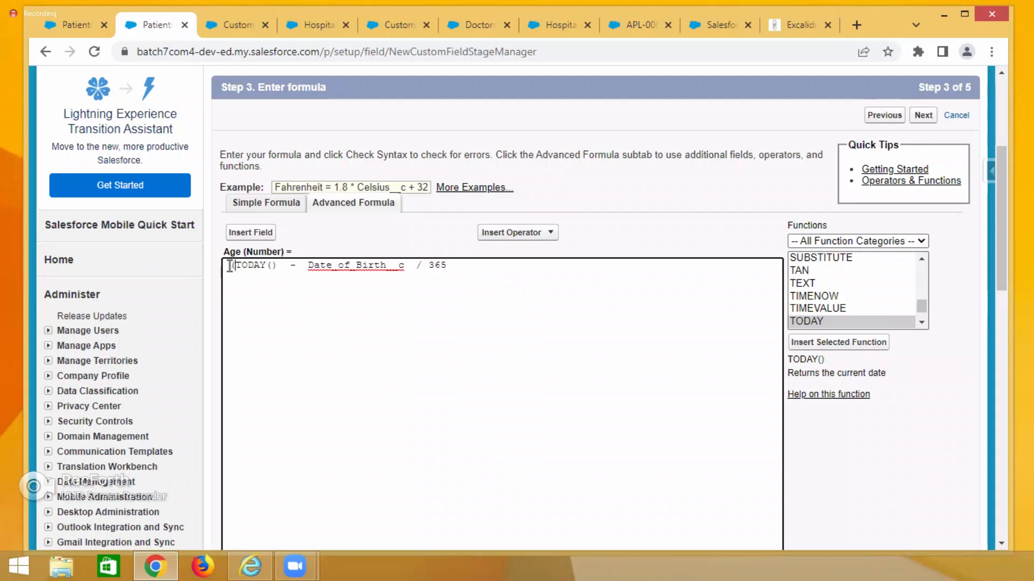
click(406, 272)
text())
drag(410, 265, 231, 258)
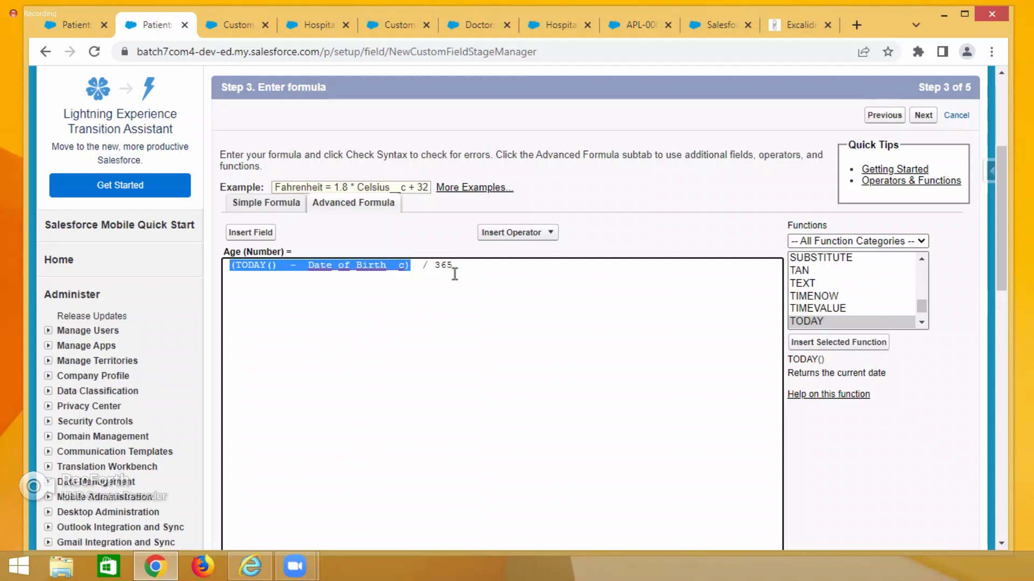
scroll(461, 282, down, 3)
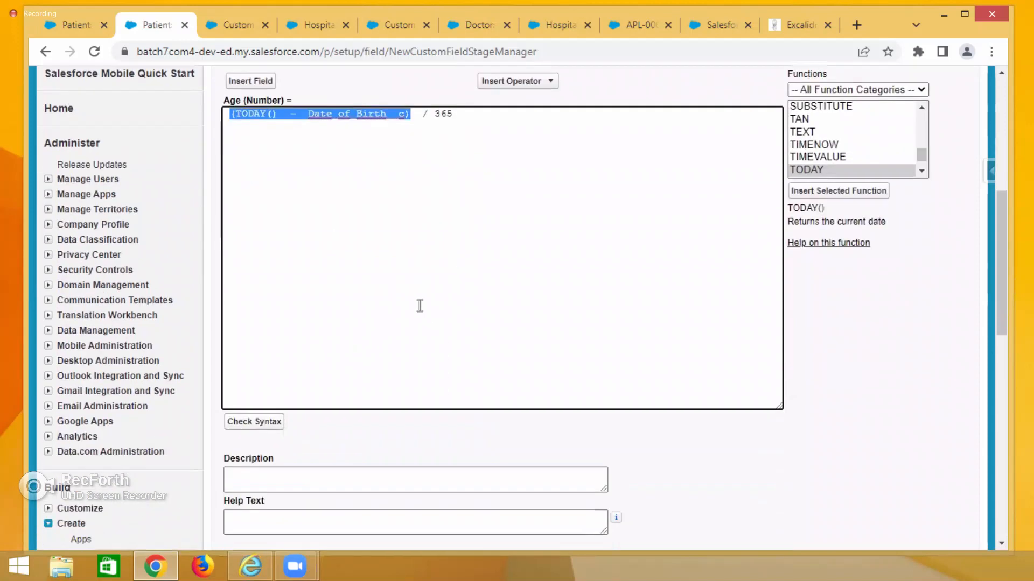
click(257, 425)
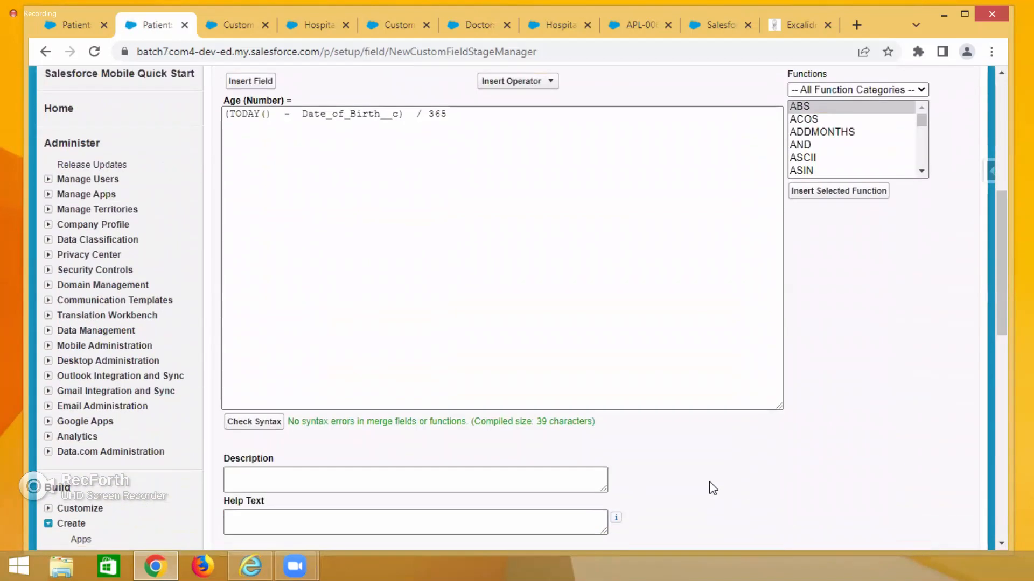
Continue through the remaining wizard steps and save the Age formula field on the Patient Layout.
scroll(688, 312, up, 2)
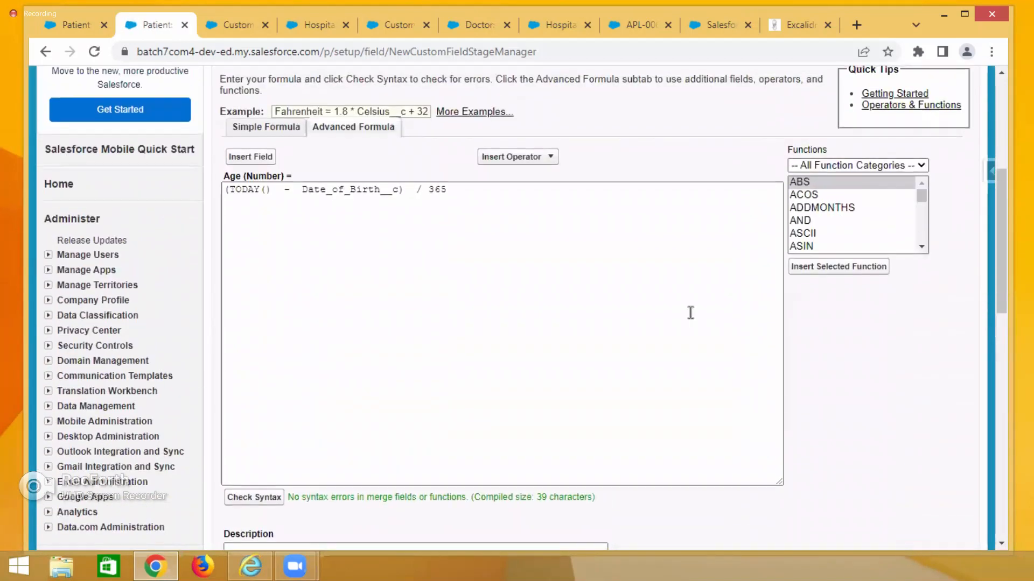
scroll(888, 269, up, 3)
click(922, 193)
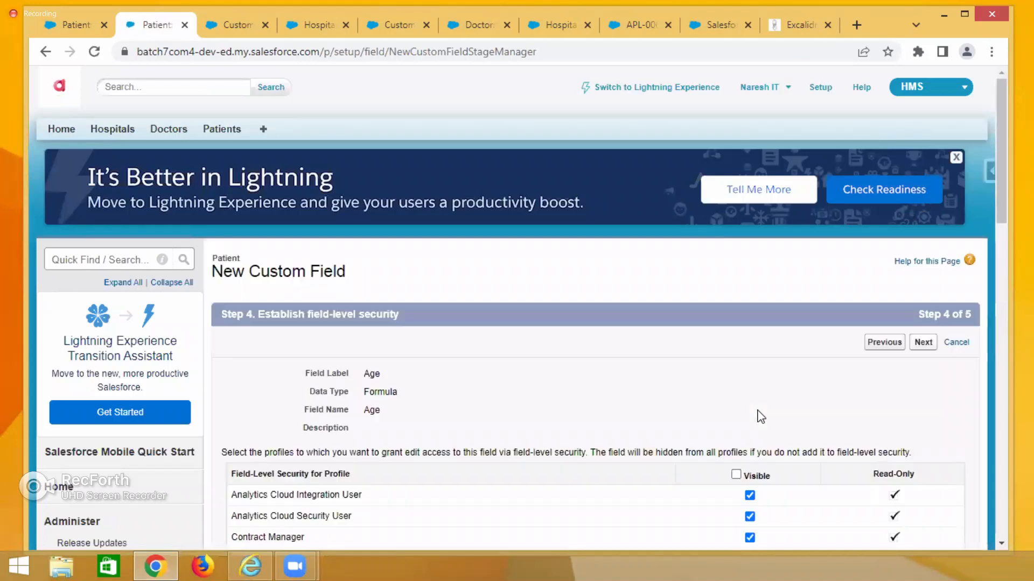
click(735, 475)
click(923, 342)
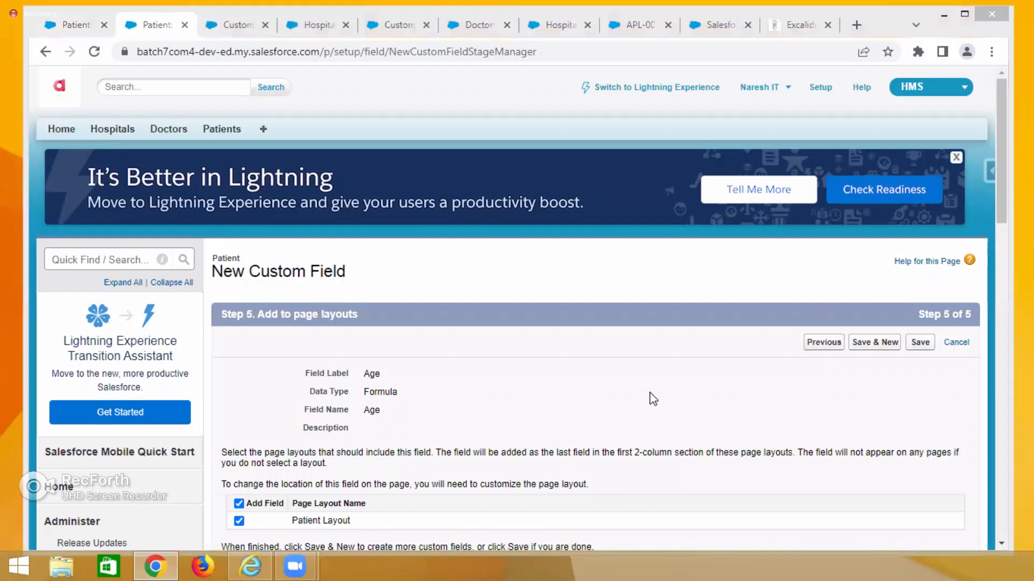
click(917, 342)
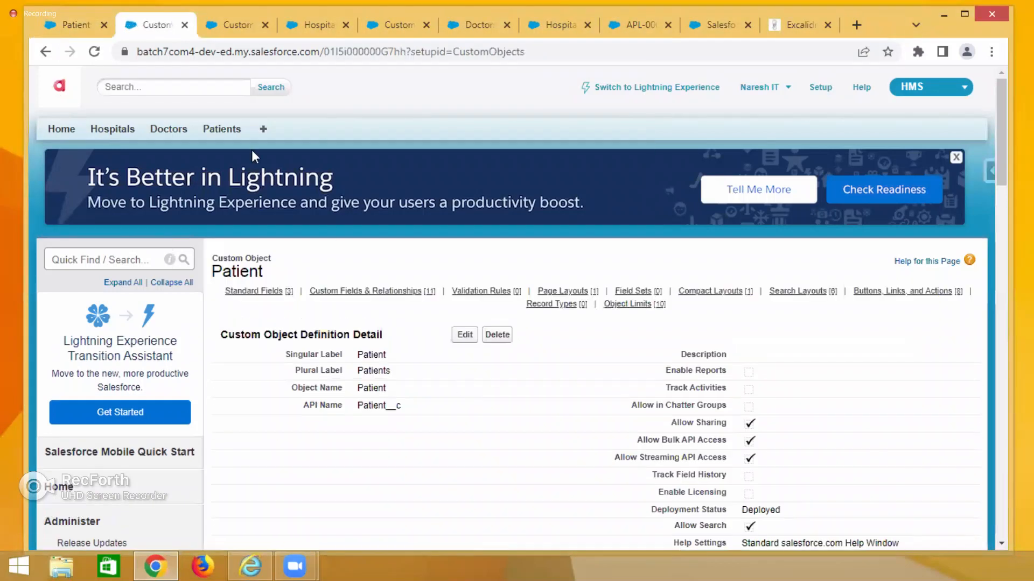
Reload patient record APL-002 and open its printable view to compare Age with Date of Birth.
click(73, 27)
click(94, 52)
double_click(367, 391)
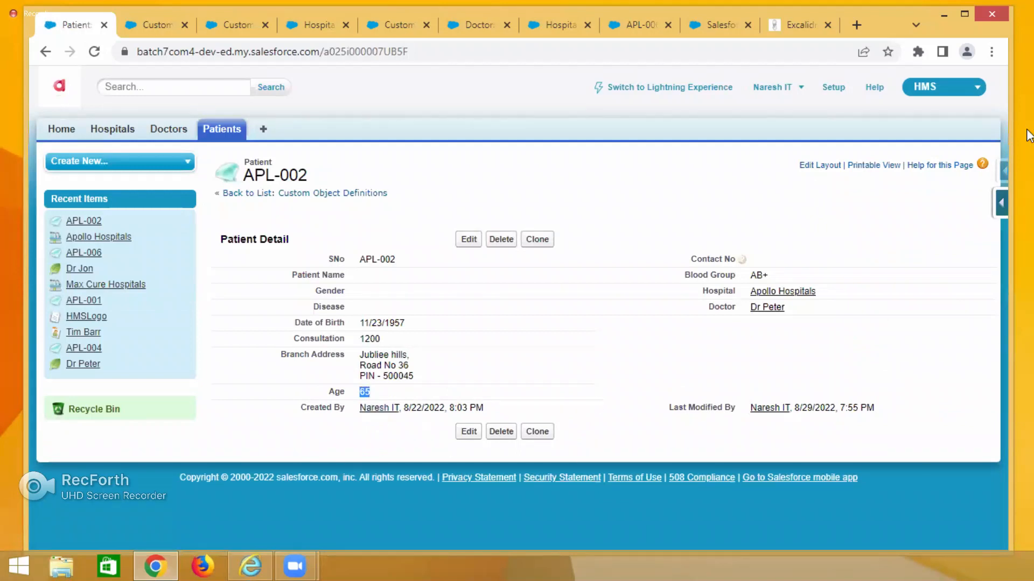
click(861, 164)
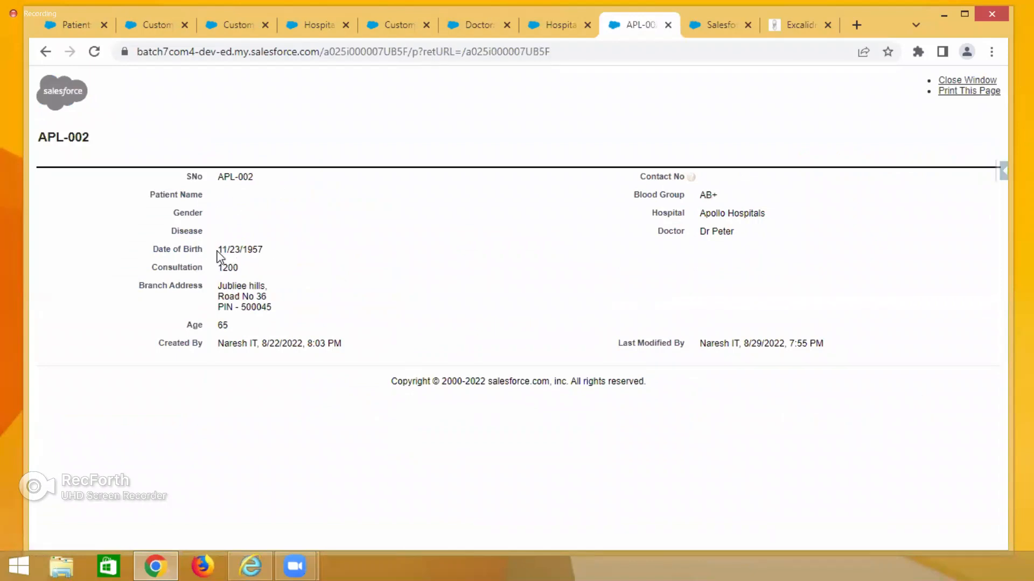
drag(218, 249, 264, 252)
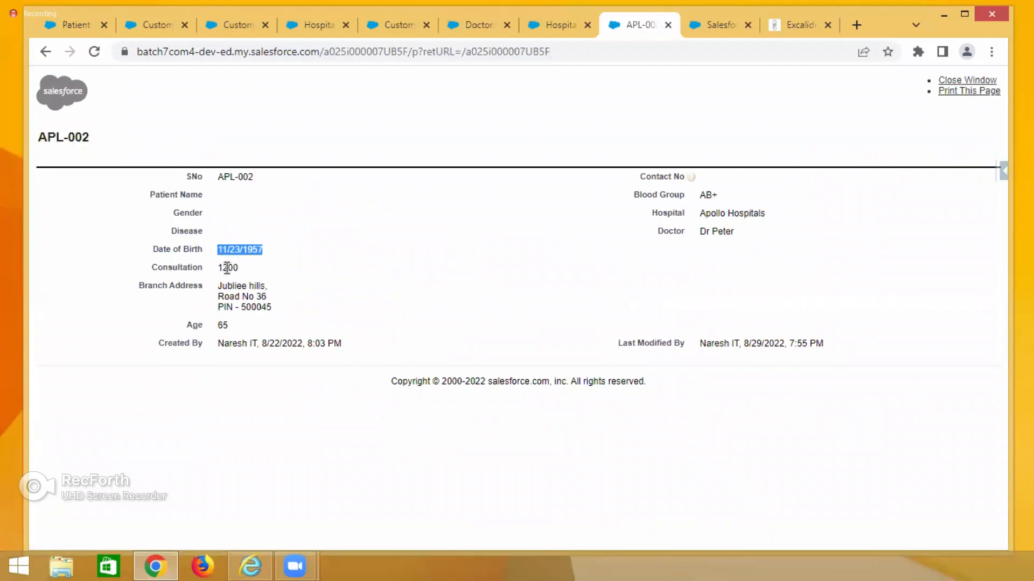
drag(226, 286, 223, 323)
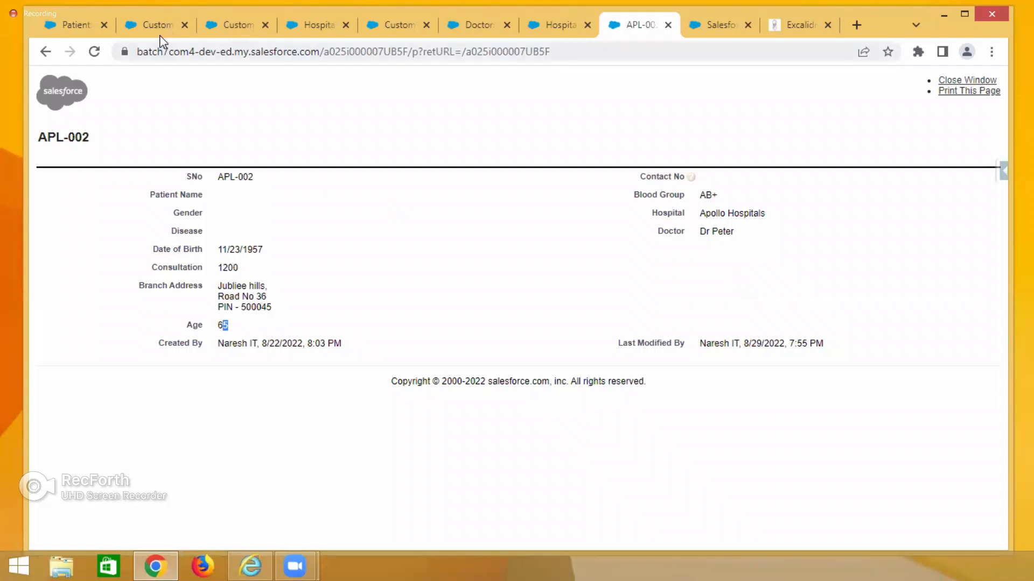
click(86, 27)
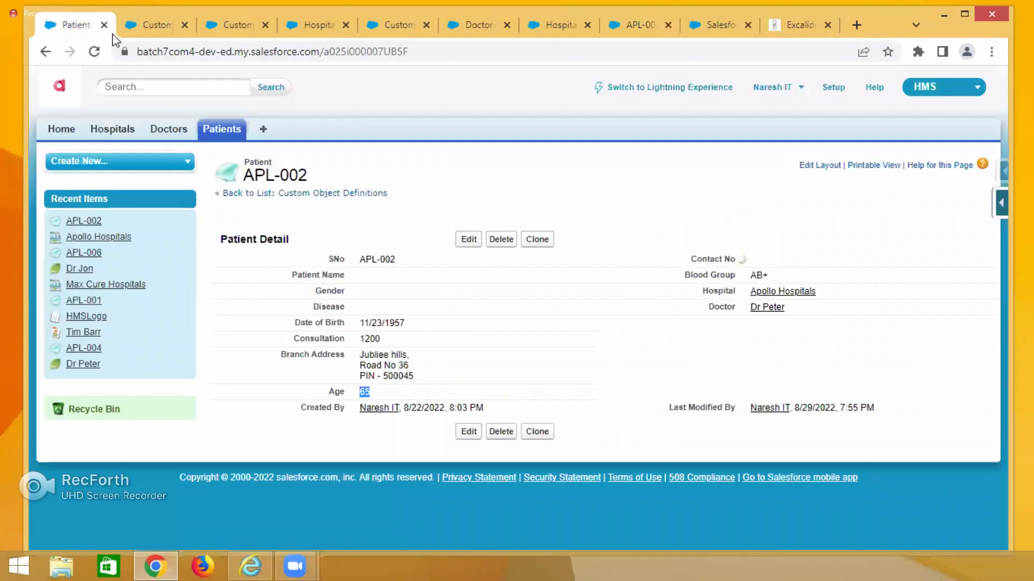
click(156, 25)
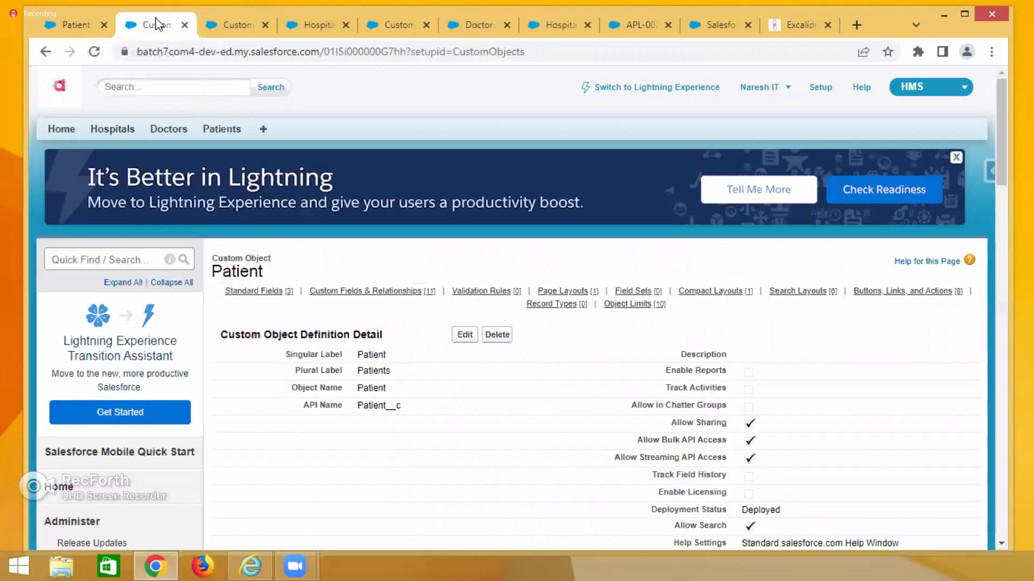
click(786, 18)
scroll(643, 260, up, 7)
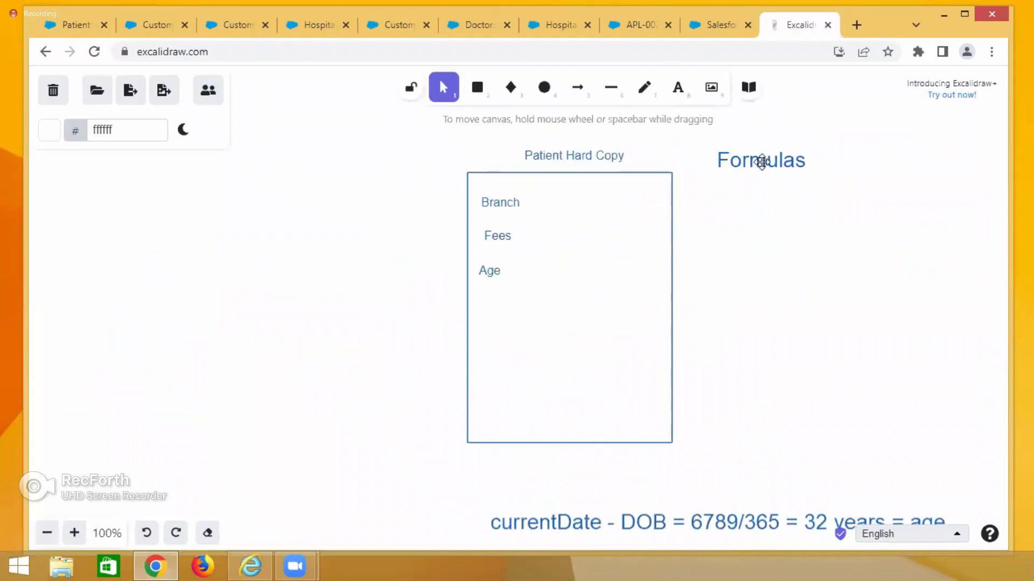
scroll(736, 279, down, 10)
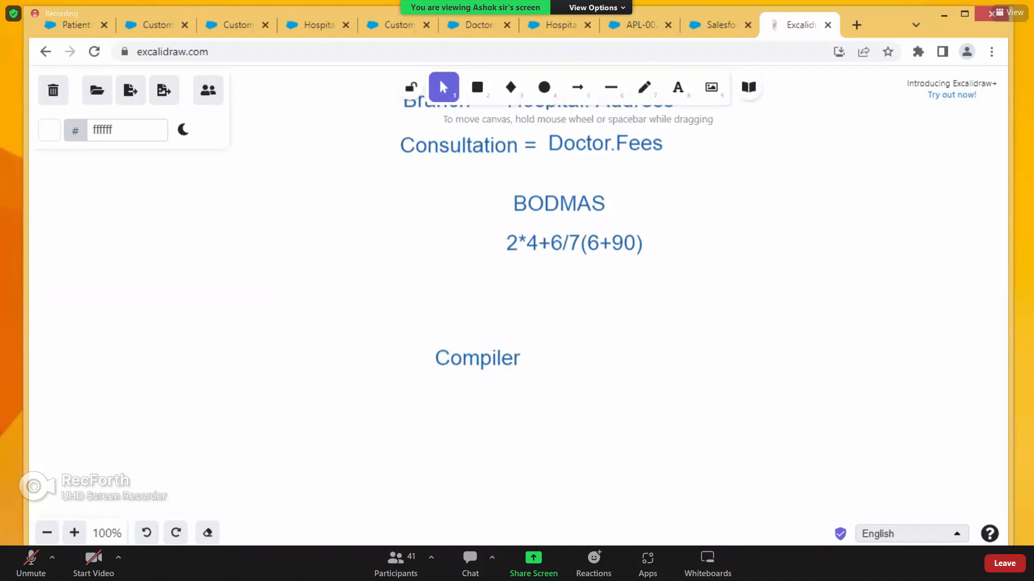
Open patient APL-006 from the Patients list and view its printable page to check the Age value.
click(95, 30)
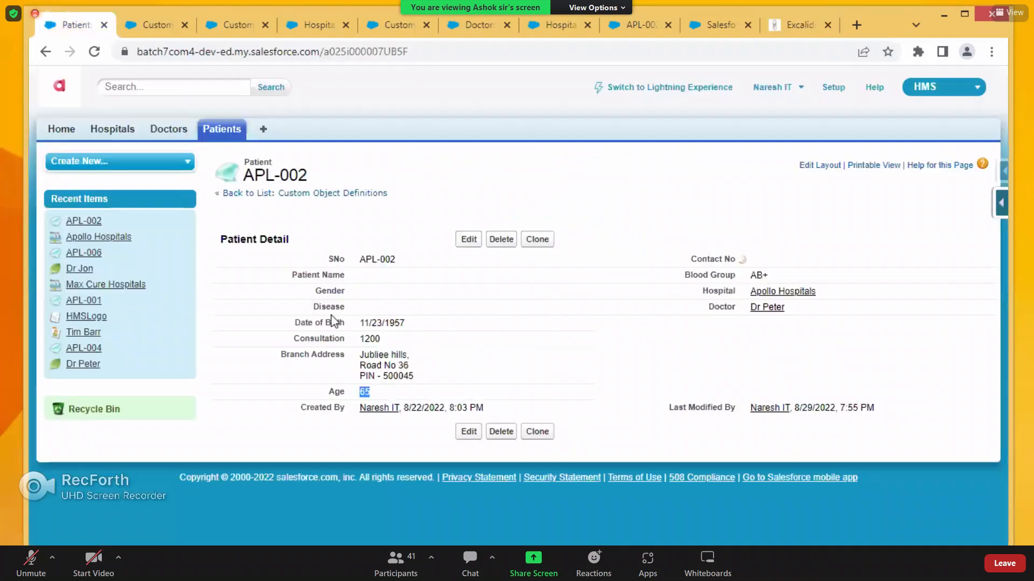
click(232, 135)
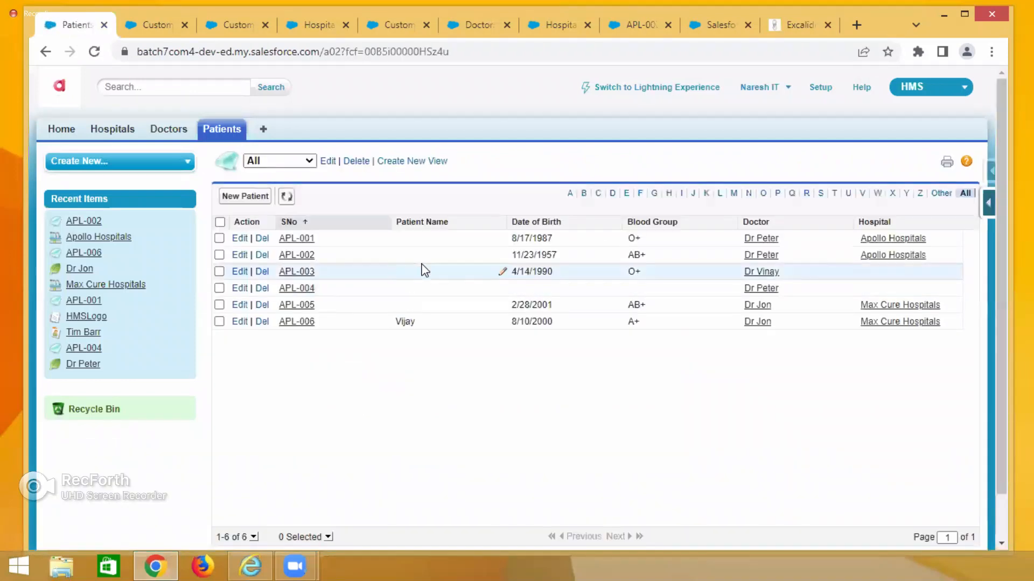
click(299, 330)
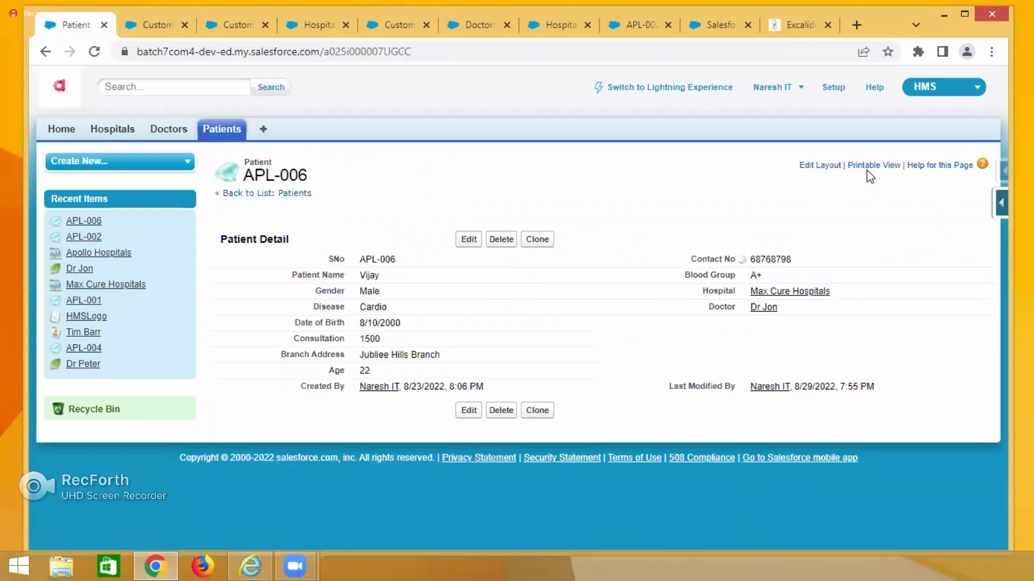
click(867, 168)
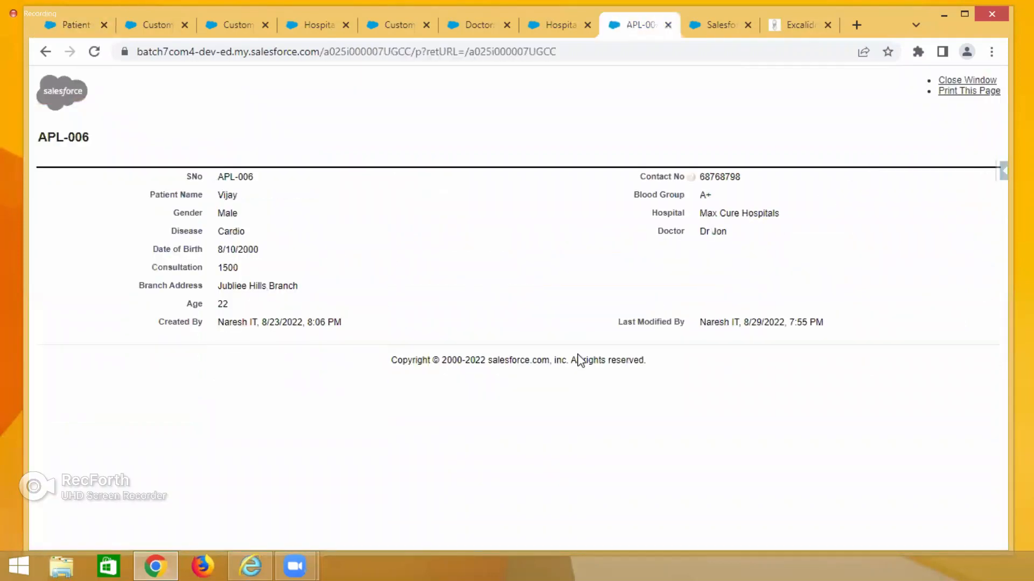
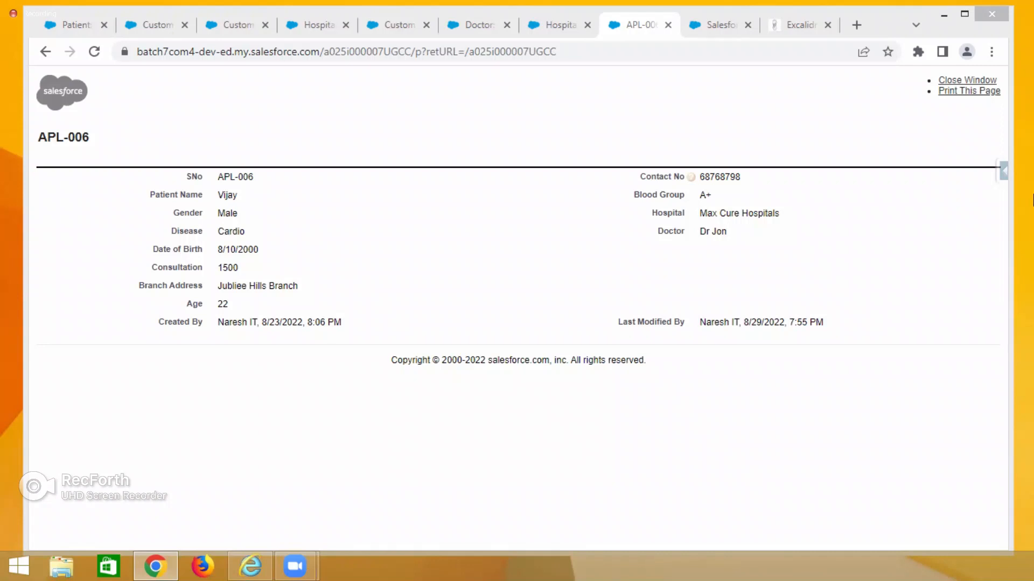
Open a new browser tab and sign in to the Google account through Gmail.
click(856, 25)
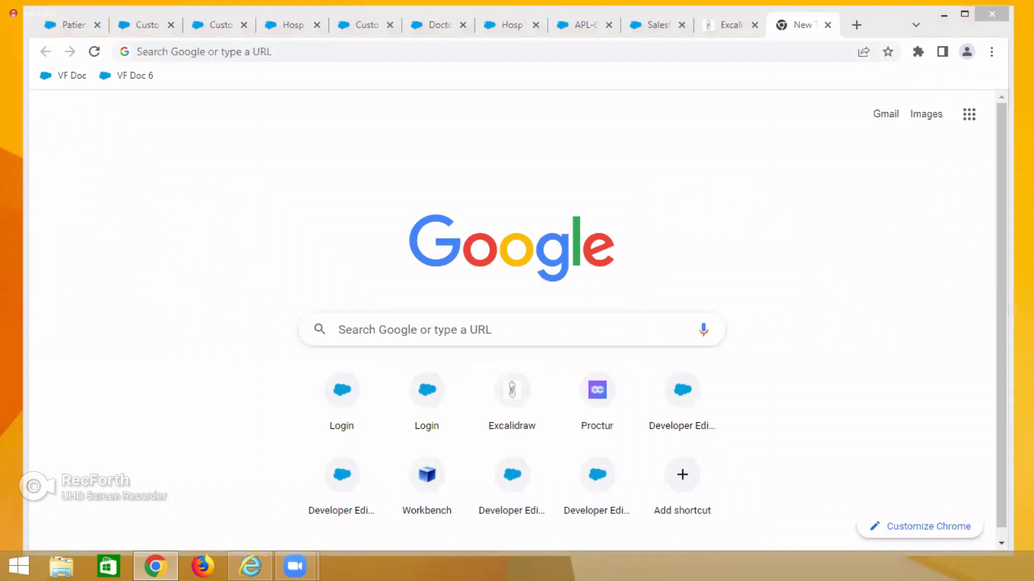
key(super+d)
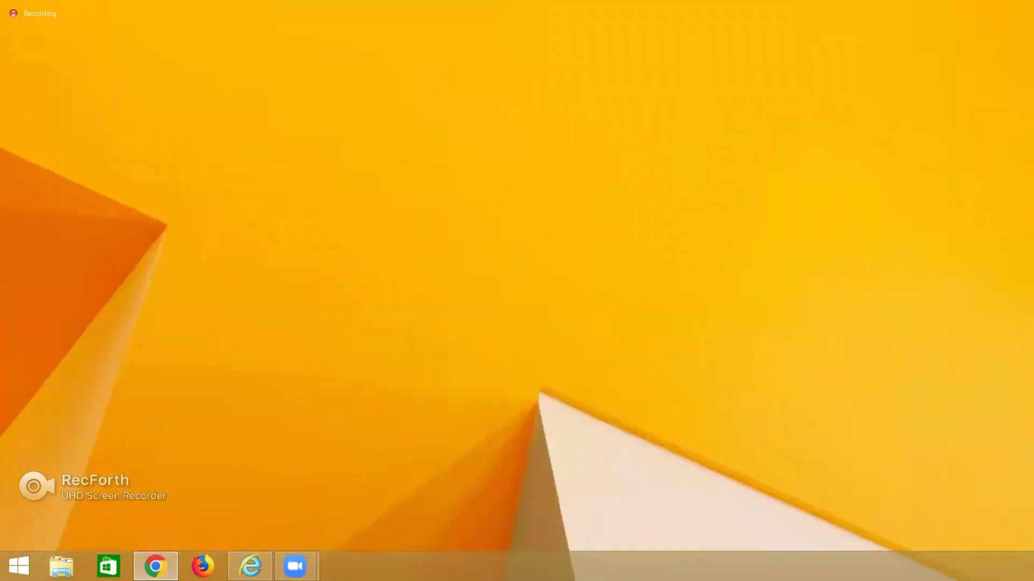
key(super+d)
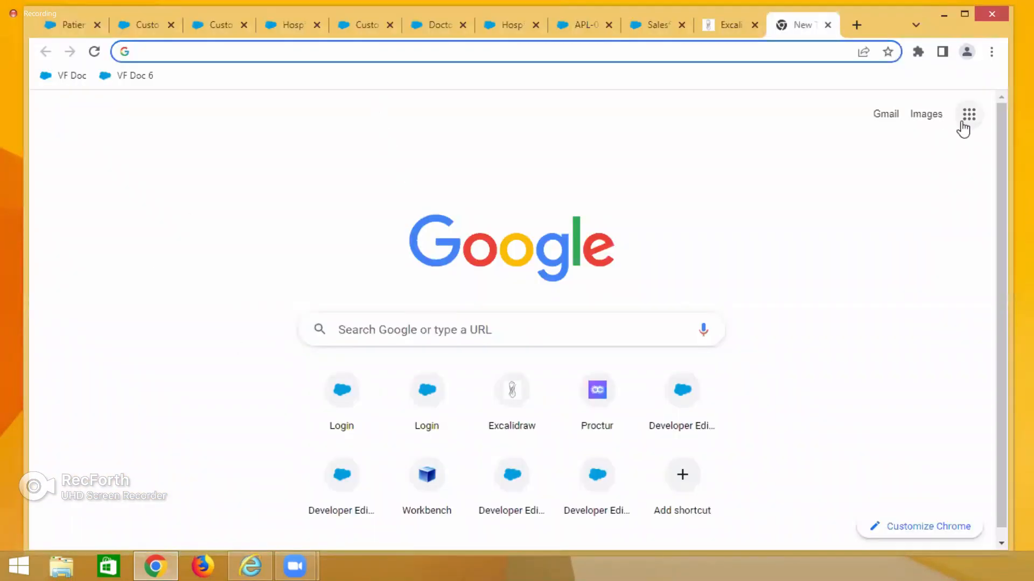
click(890, 117)
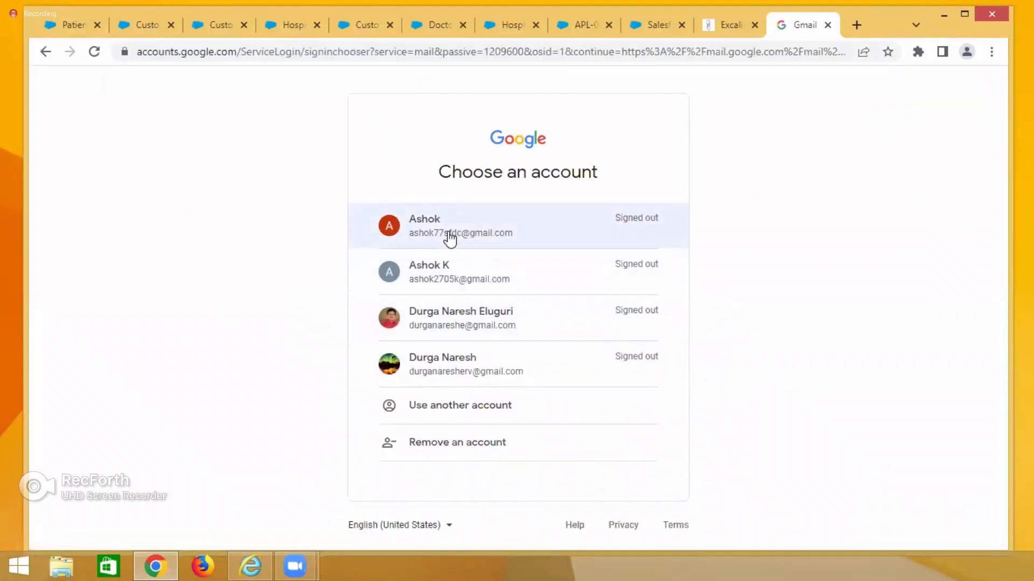
click(449, 239)
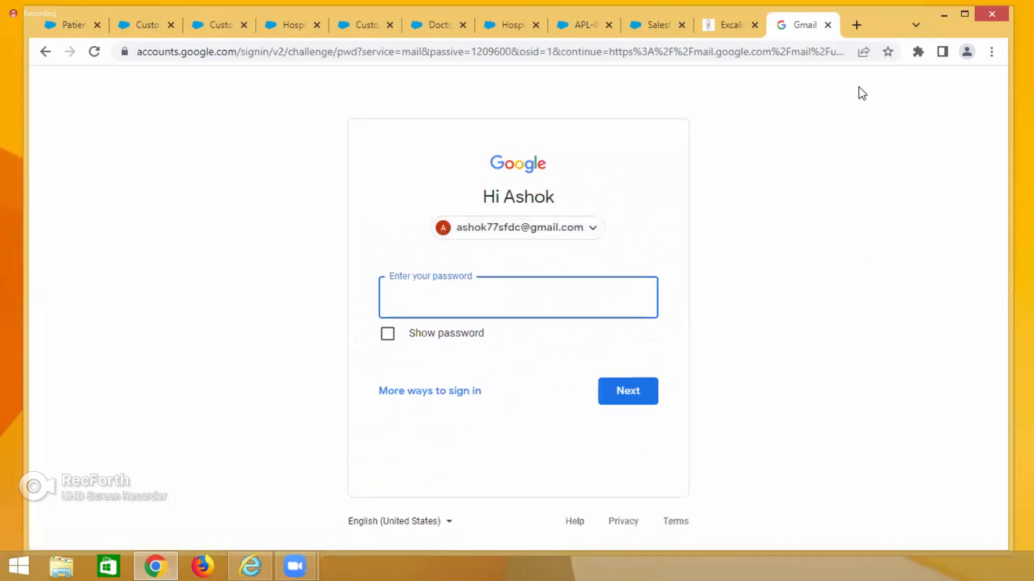
drag(802, 26, 781, 54)
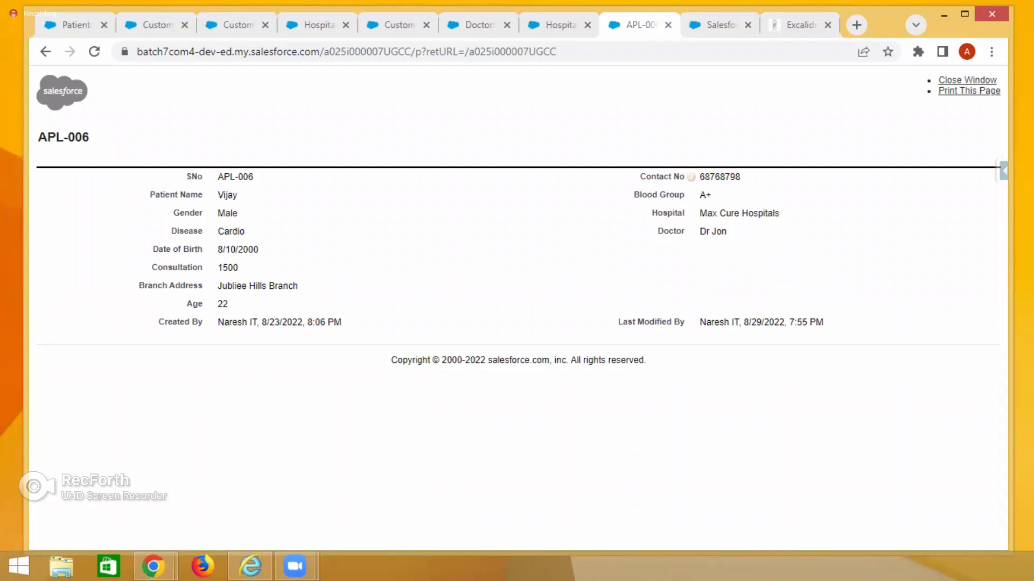
Open Google Drive and browse into the New Topics, ADMIN and ADMIN DOCS folders.
drag(408, 40, 409, 40)
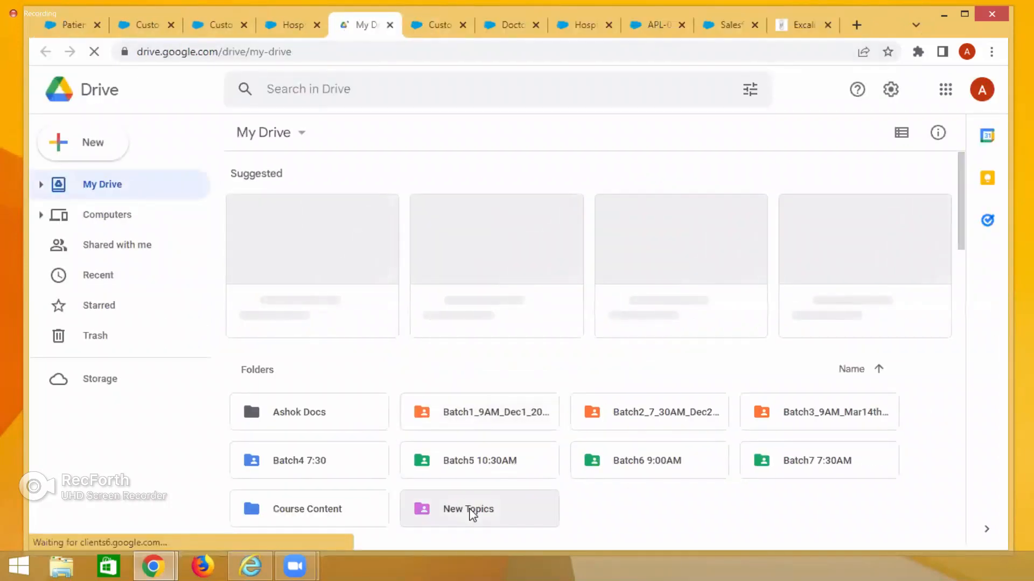
double_click(469, 508)
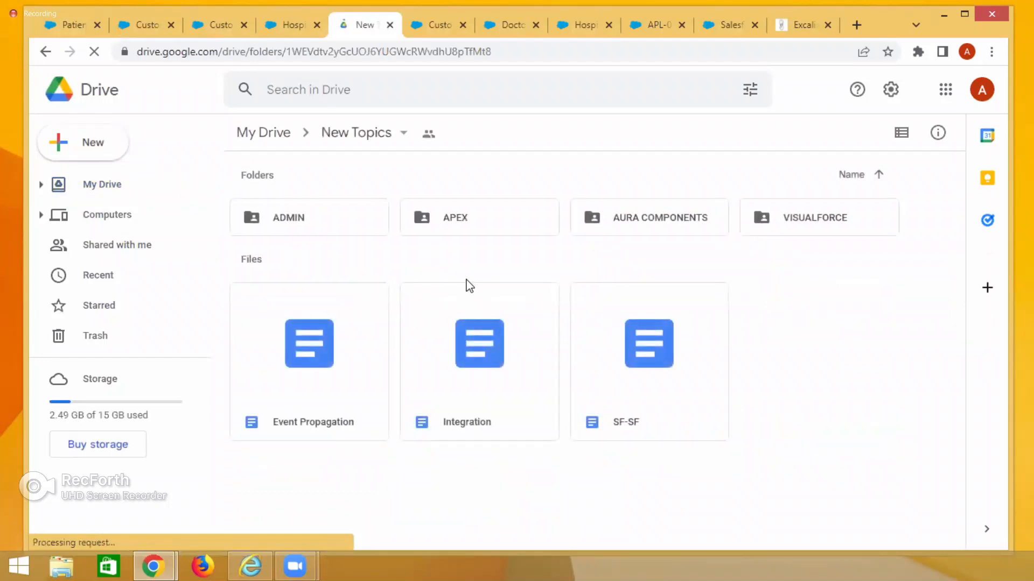
double_click(304, 230)
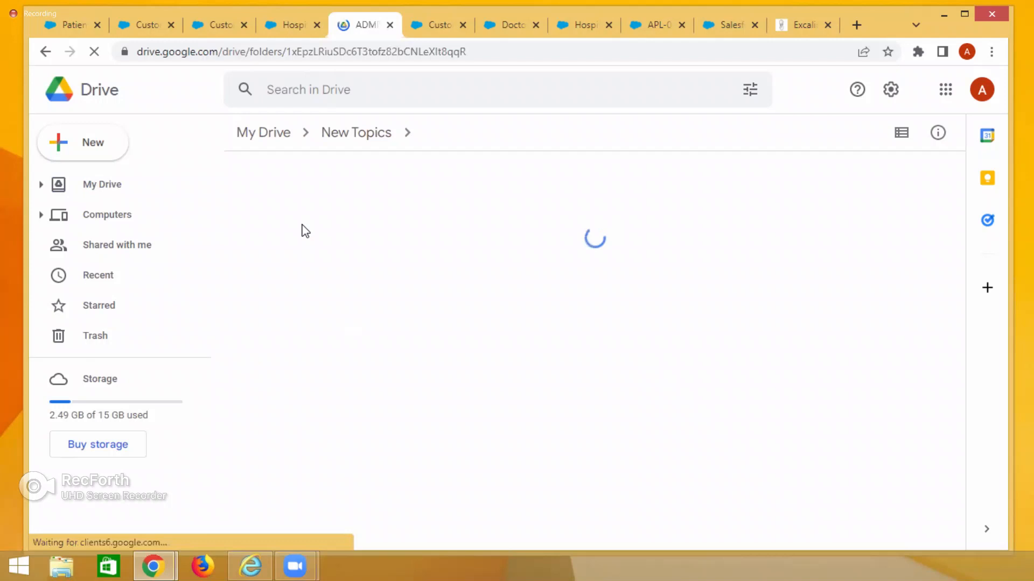
double_click(325, 221)
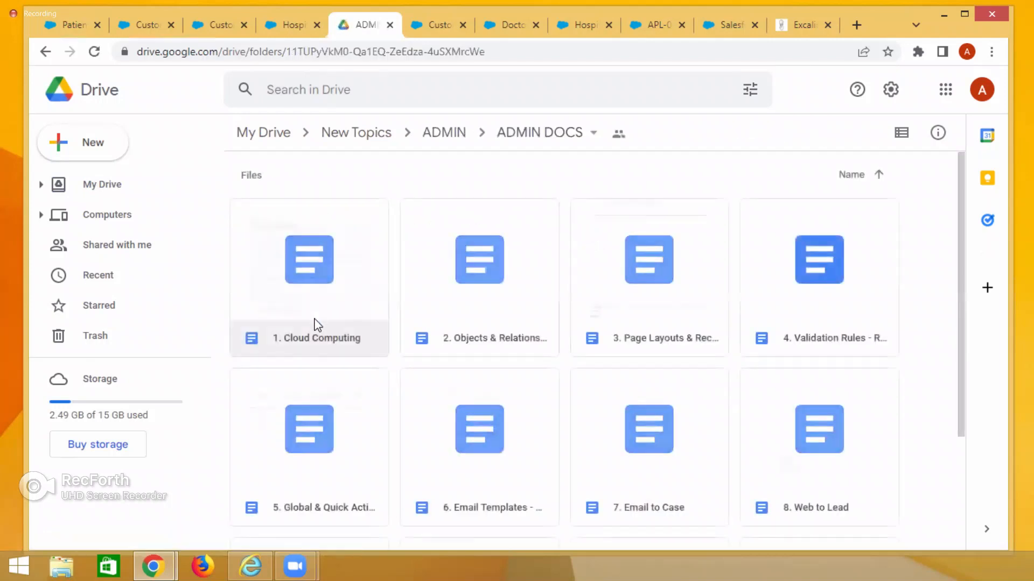
Check the ADMIN PDF folder, then return to the ADMIN DOCS folder.
click(426, 134)
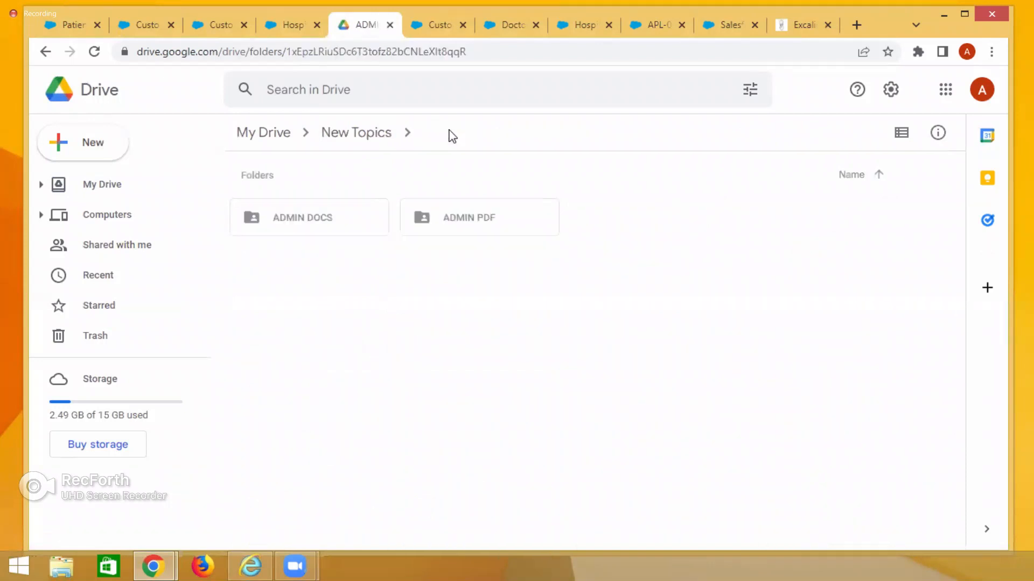
click(474, 226)
double_click(476, 233)
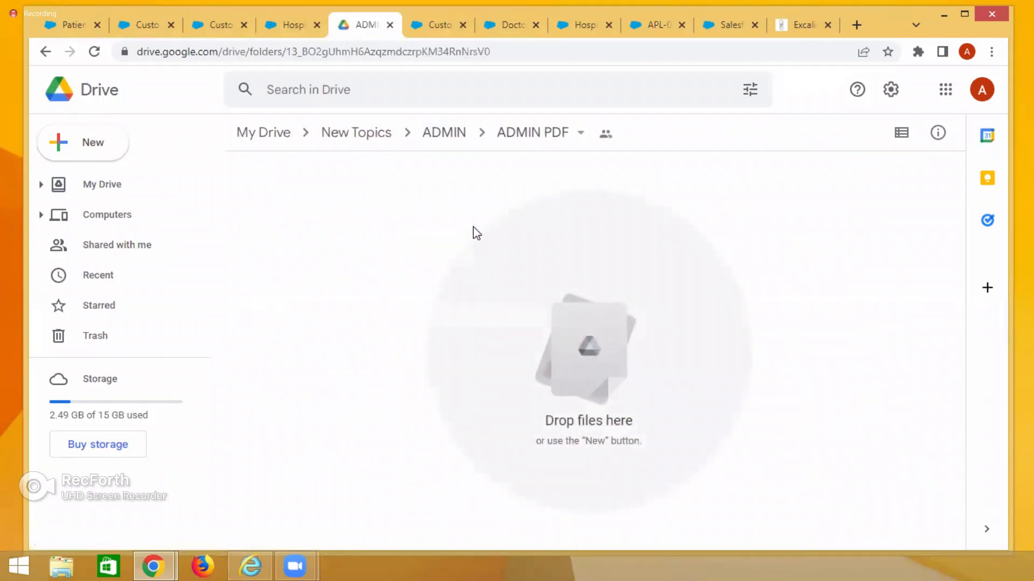
click(436, 135)
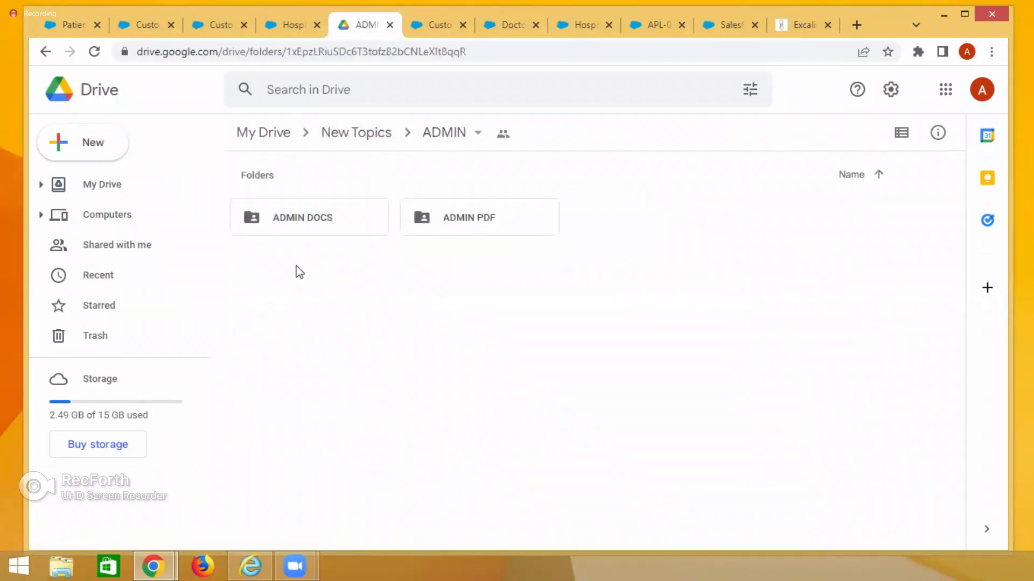
click(310, 207)
double_click(316, 218)
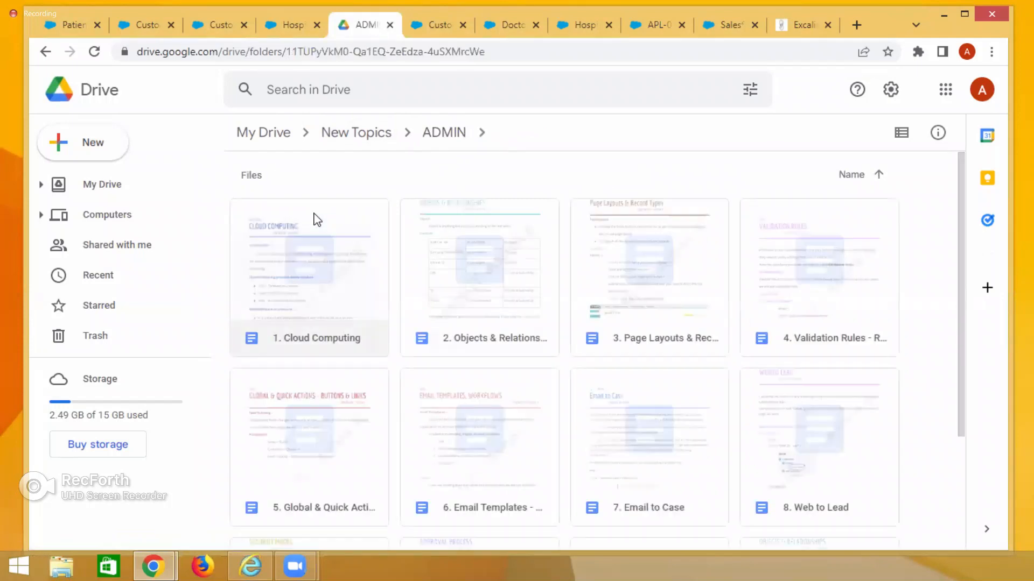
Open the 1. Cloud Computing document and scroll through its sections up to Create Org.
double_click(312, 300)
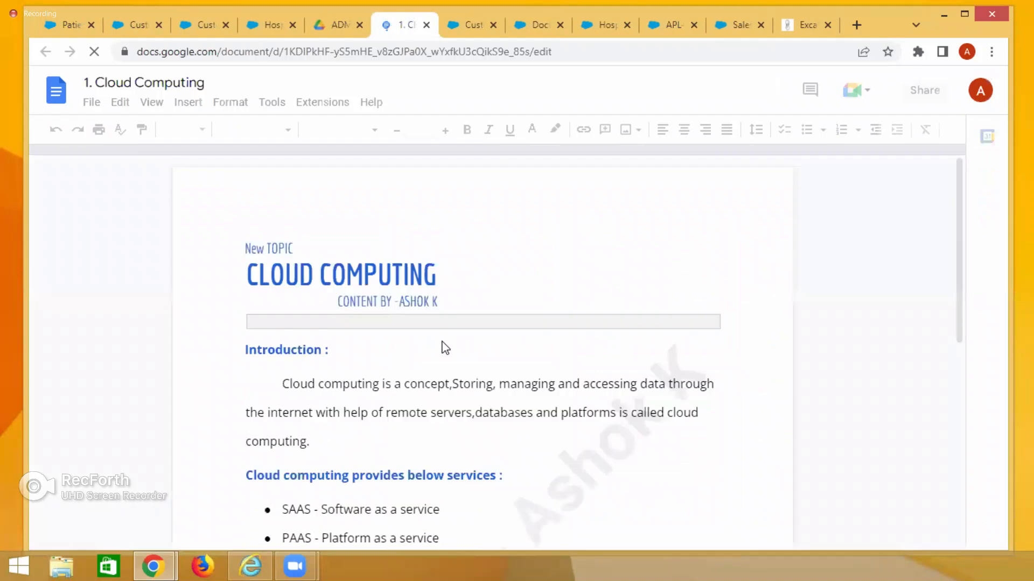
scroll(552, 384, down, 8)
scroll(556, 382, down, 15)
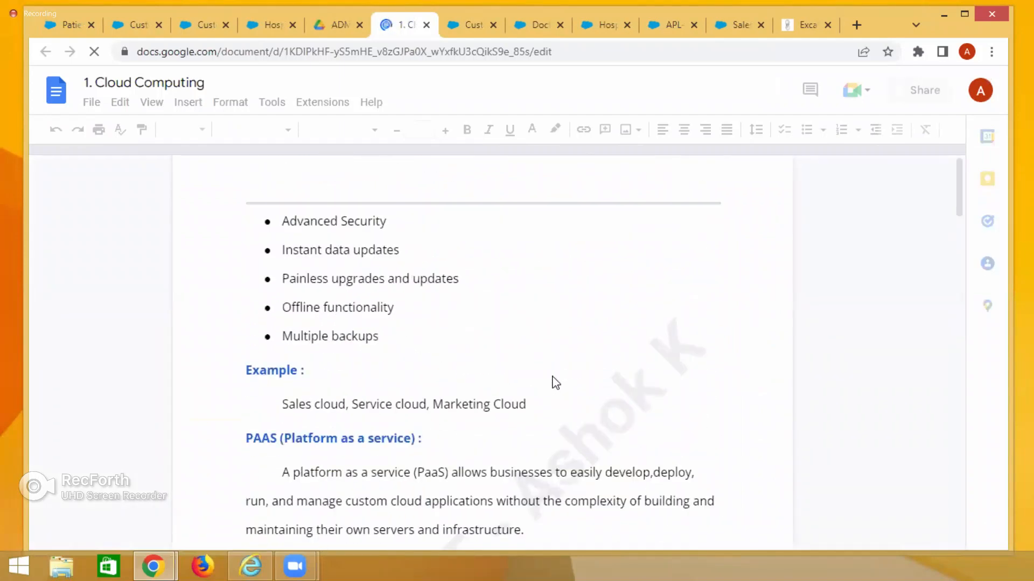
scroll(556, 383, down, 15)
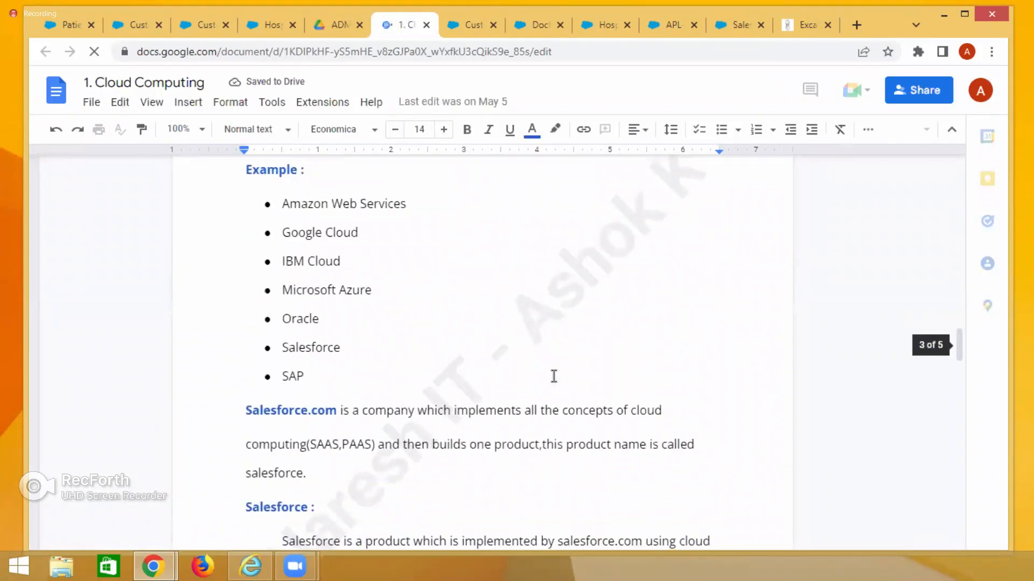
scroll(553, 376, down, 2)
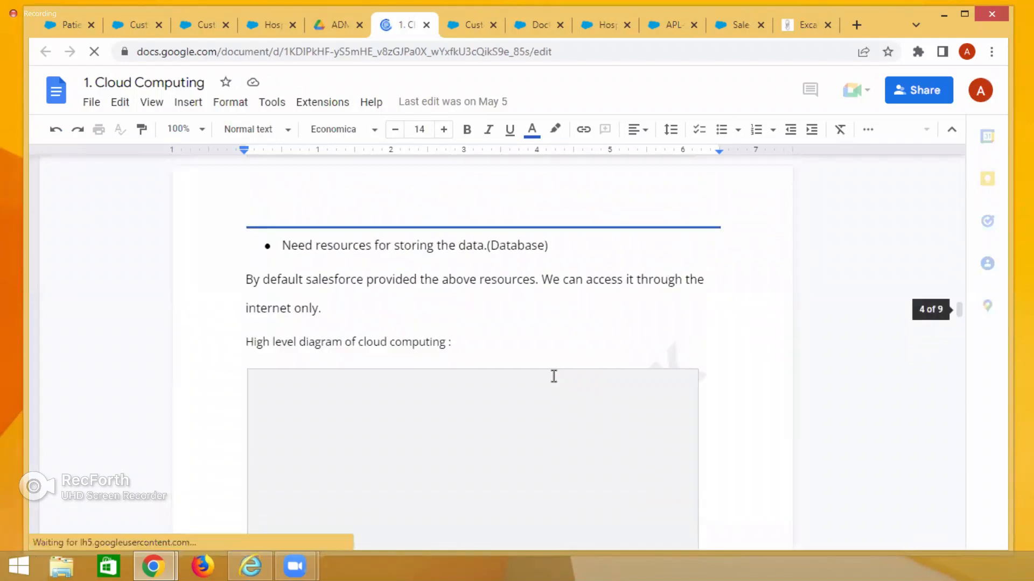
scroll(556, 383, down, 10)
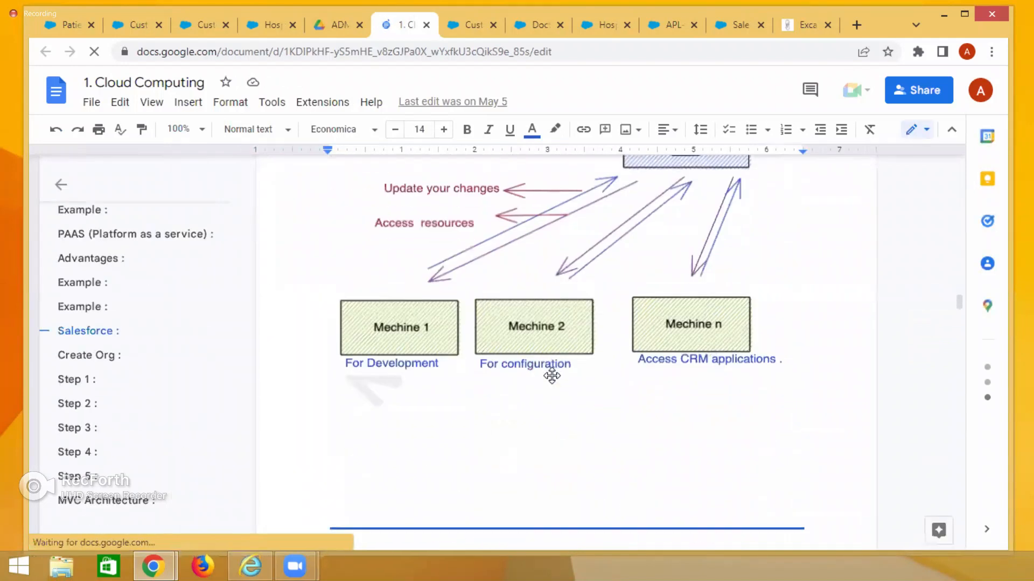
scroll(358, 376, up, 3)
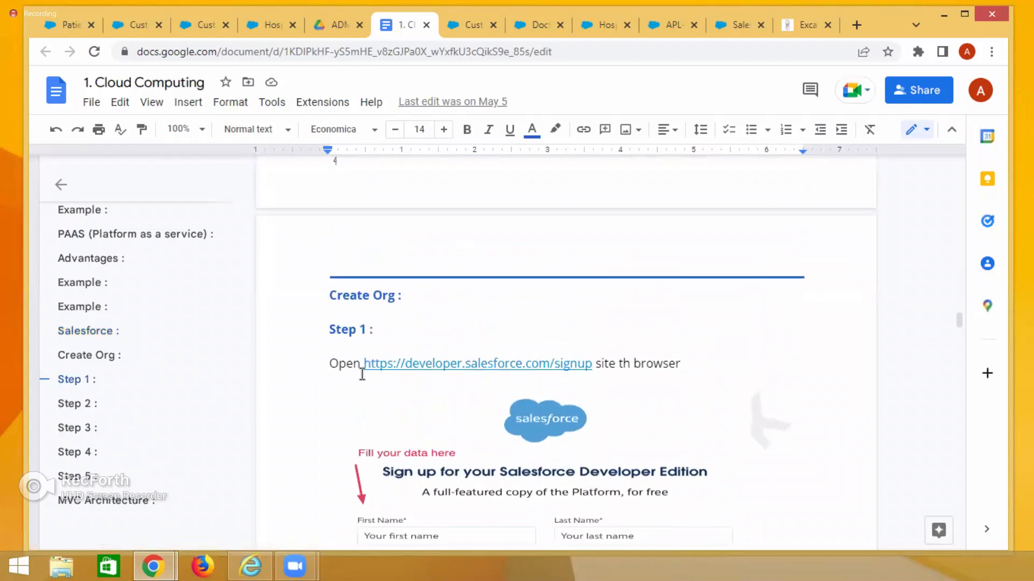